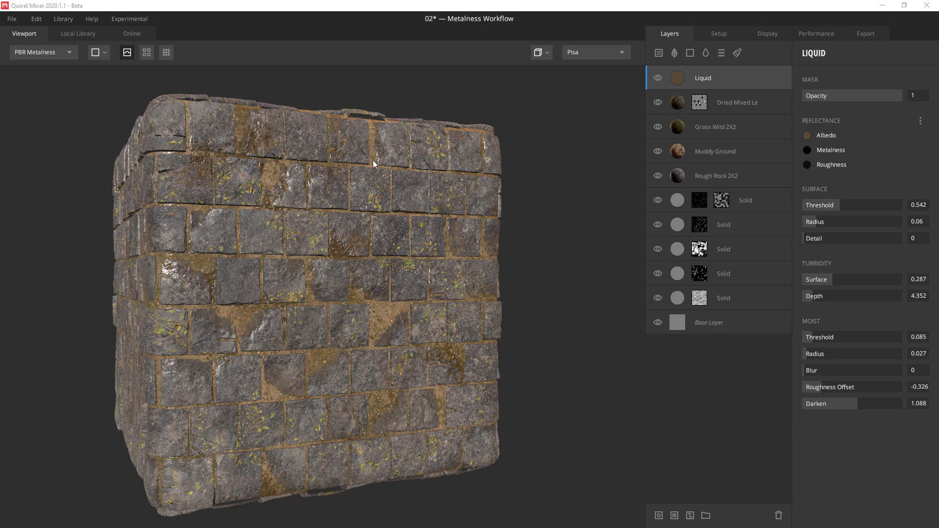
Hide the Liquid, Dried Mixed Le, Grass Wild 2X2, Muddy Ground and Rough Rock 2X2 layers to inspect the bare brick shapes
left_click(658, 78)
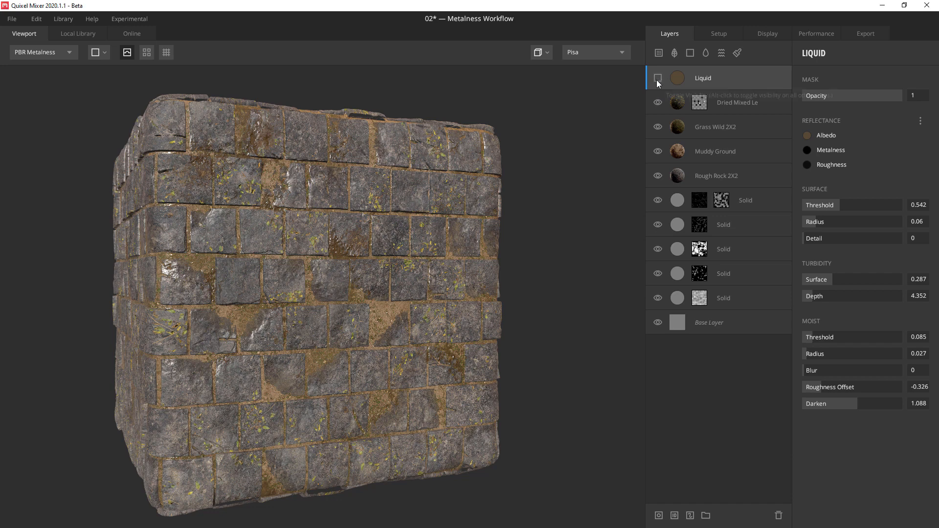
left_click(658, 103)
left_click(658, 127)
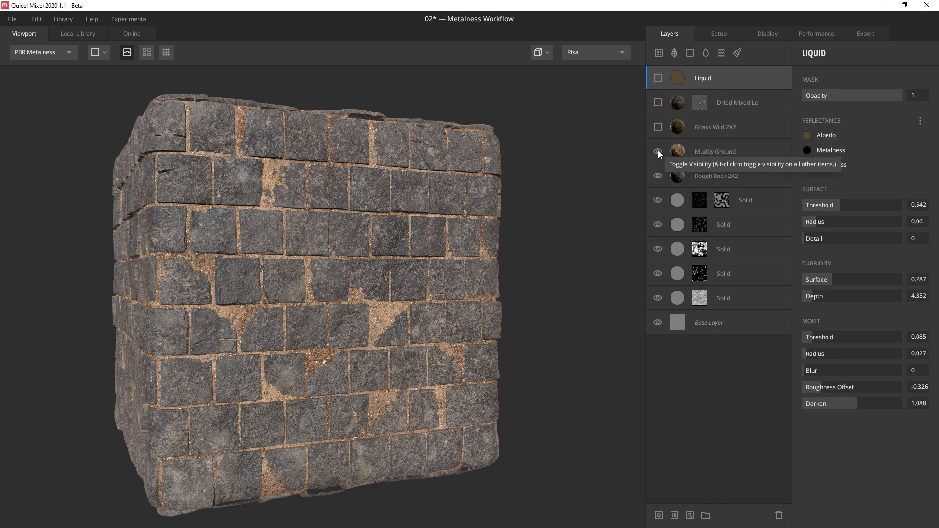
left_click(658, 175)
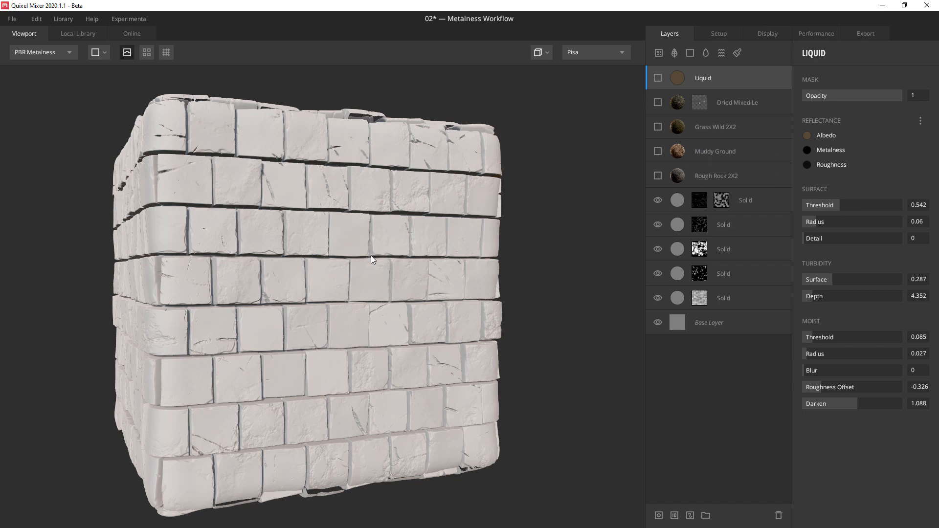
left_click_drag(396, 317, 353, 305)
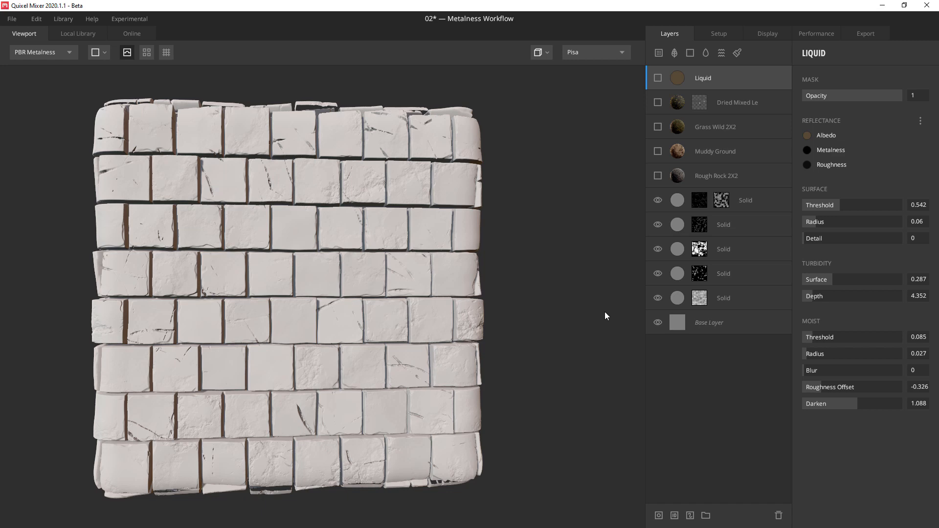
Hide the four upper masked Solid layers, leaving only the lowest Solid layer and the base layer on
left_click(658, 226)
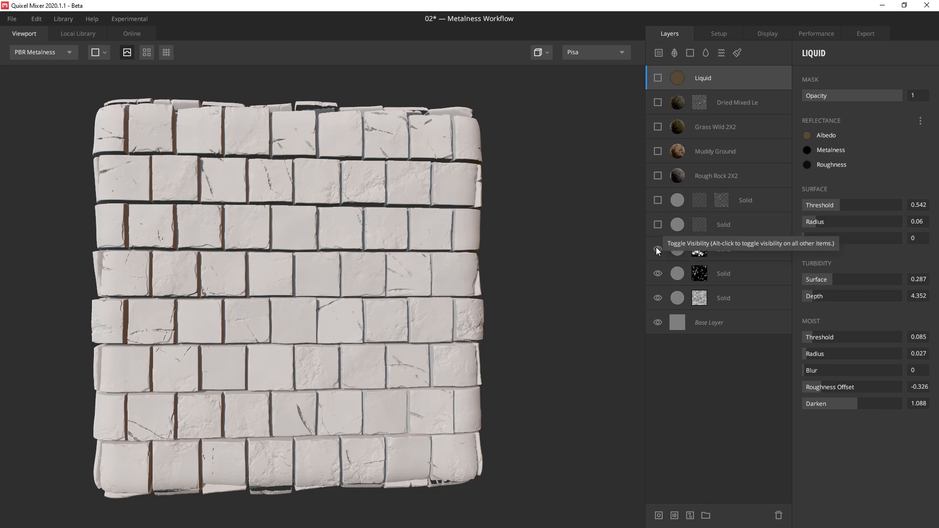
left_click(655, 247)
left_click(655, 273)
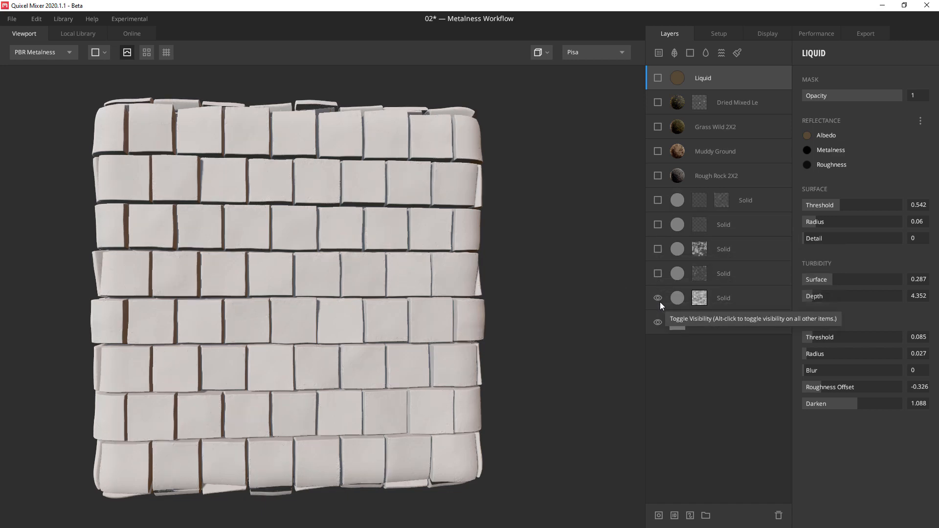
Toggle the lowest Solid layer off and on to compare the cube with and without its brick pattern
left_click(656, 298)
left_click(656, 299)
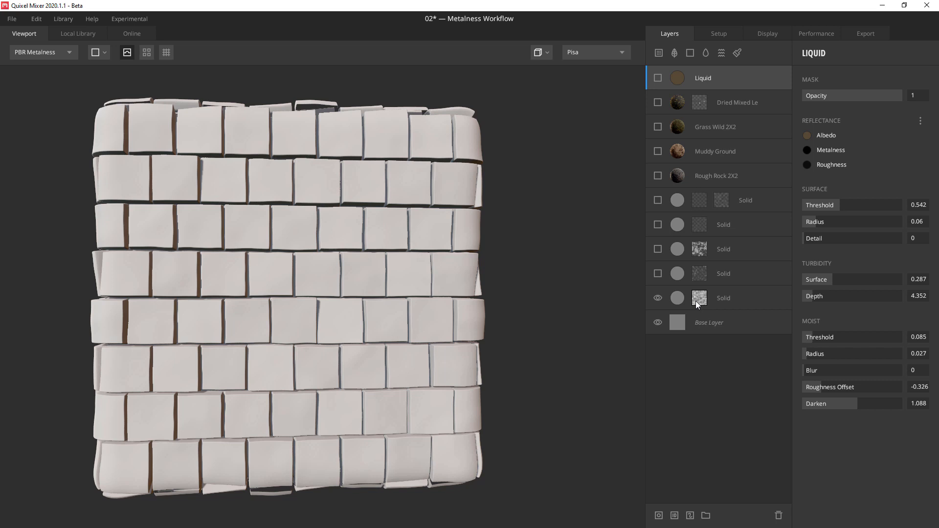
left_click(657, 298)
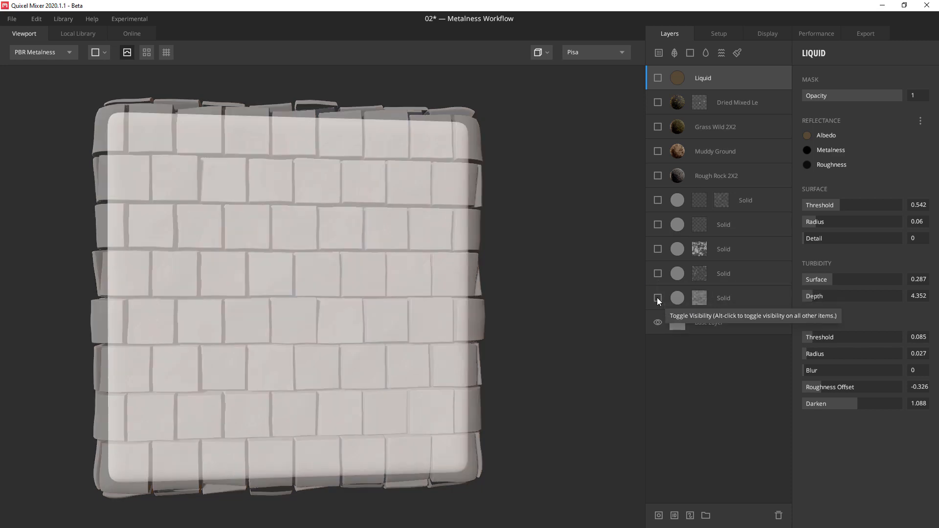
left_click(658, 298)
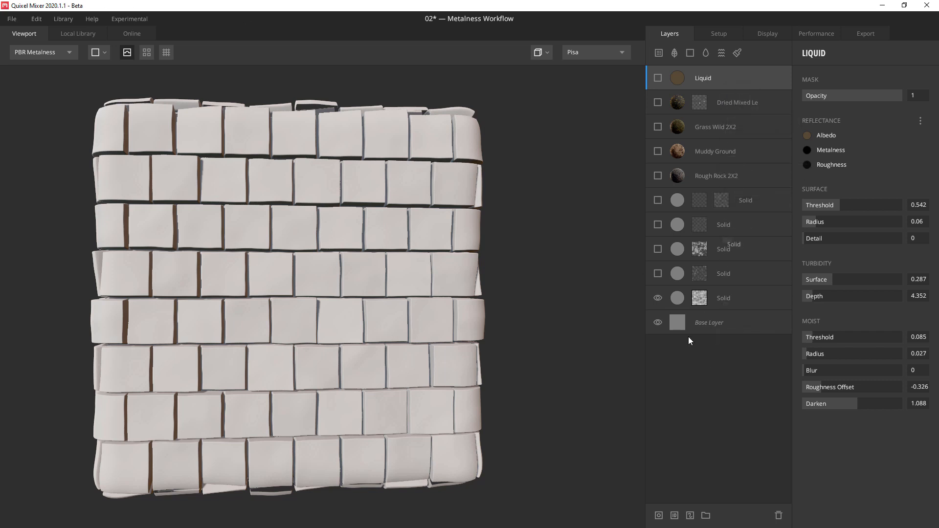
Show the four hidden Solid layers again, working upward through the stack
left_click(658, 272)
left_click(655, 251)
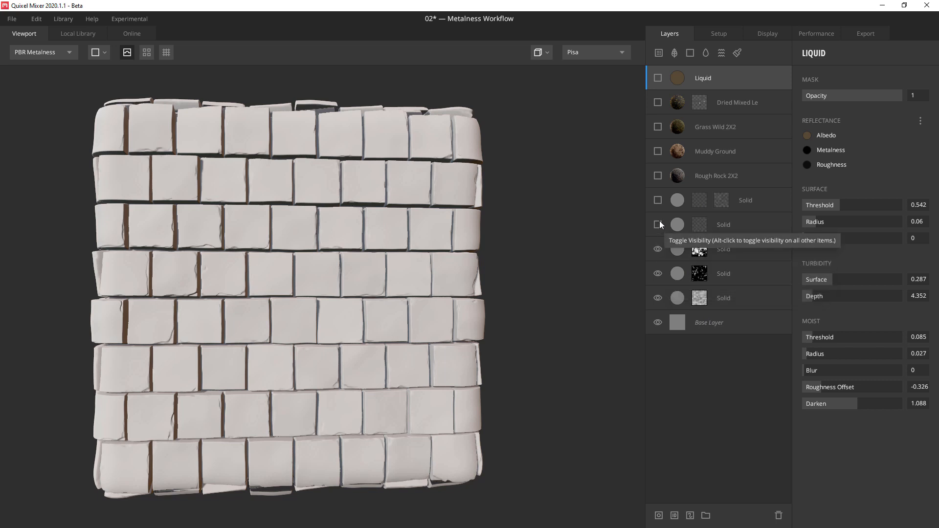
left_click(658, 225)
left_click(658, 205)
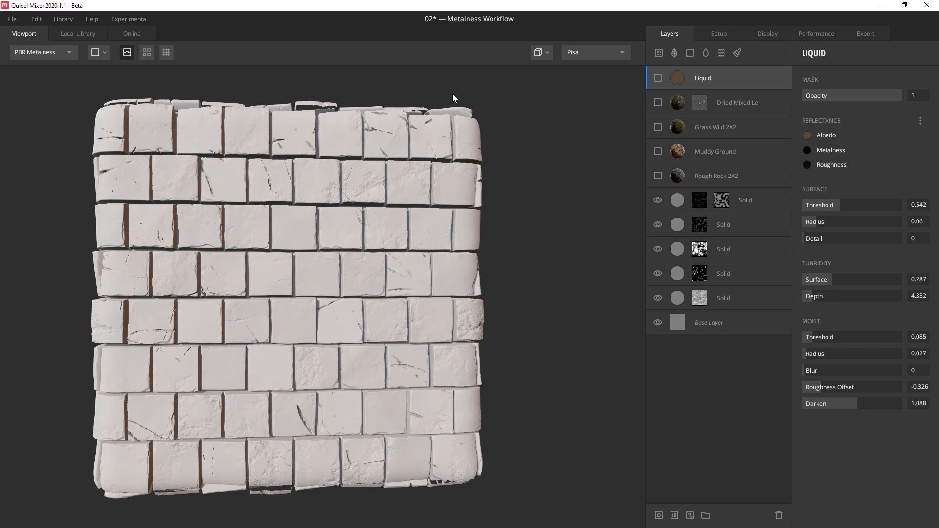
Show the Rough Rock 2X2, Muddy Ground, Grass Wild 2X2, Dried Mixed Le and Liquid layers again and inspect the finished cube
left_click(658, 176)
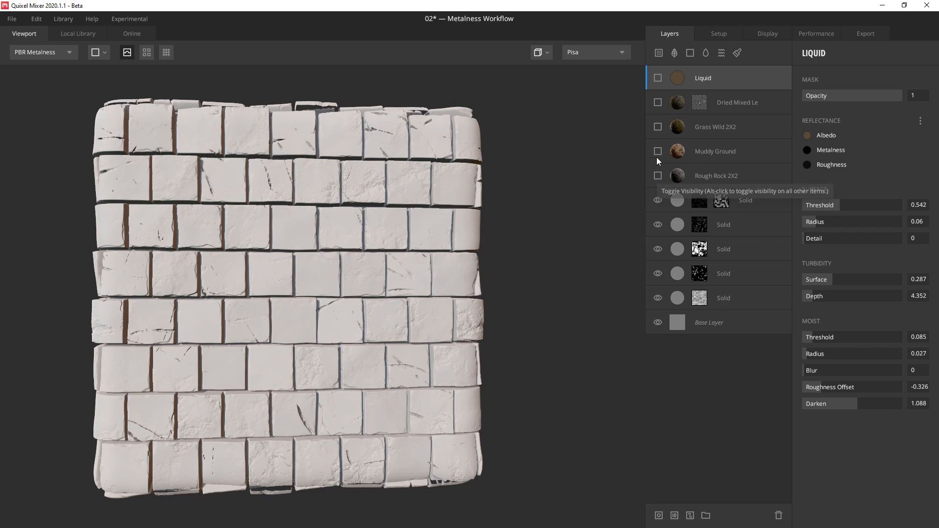
left_click(658, 151)
left_click(658, 127)
left_click(657, 102)
left_click(657, 78)
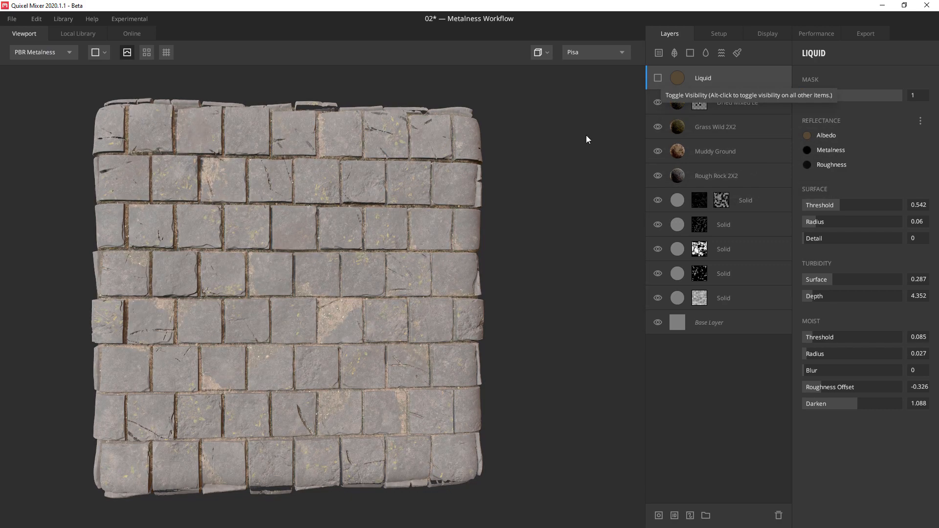
left_click_drag(424, 285, 497, 289)
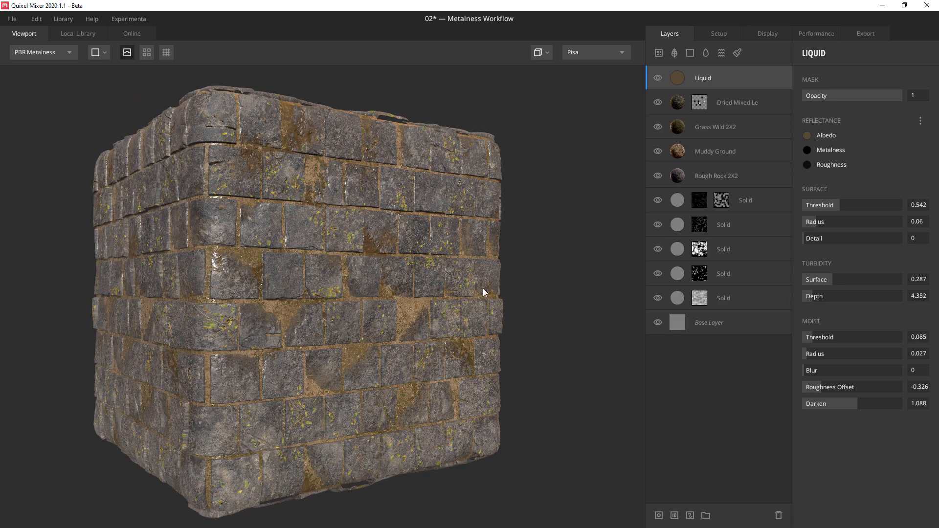
left_click_drag(271, 337, 271, 333)
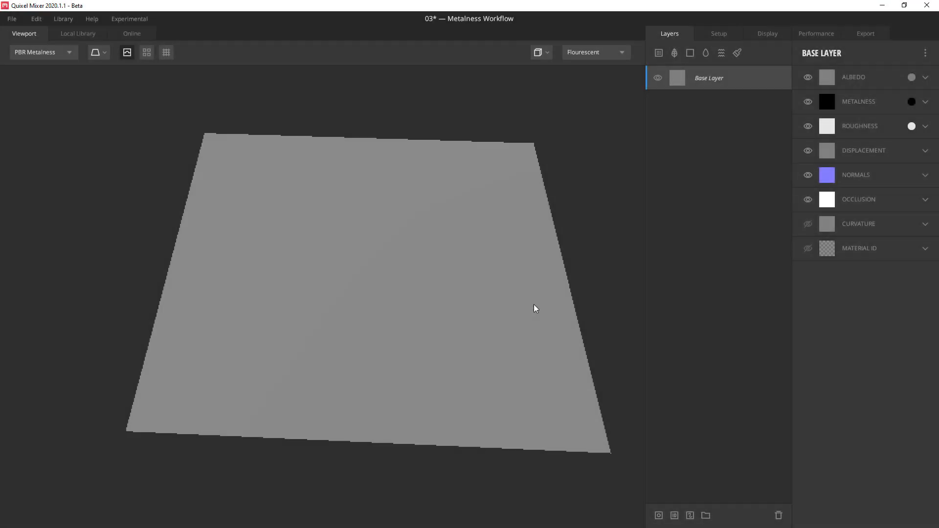
Add a Solid layer above the base layer and give it a mask stack containing a Square pattern
left_click_drag(534, 308, 441, 341)
left_click_drag(329, 358, 361, 374)
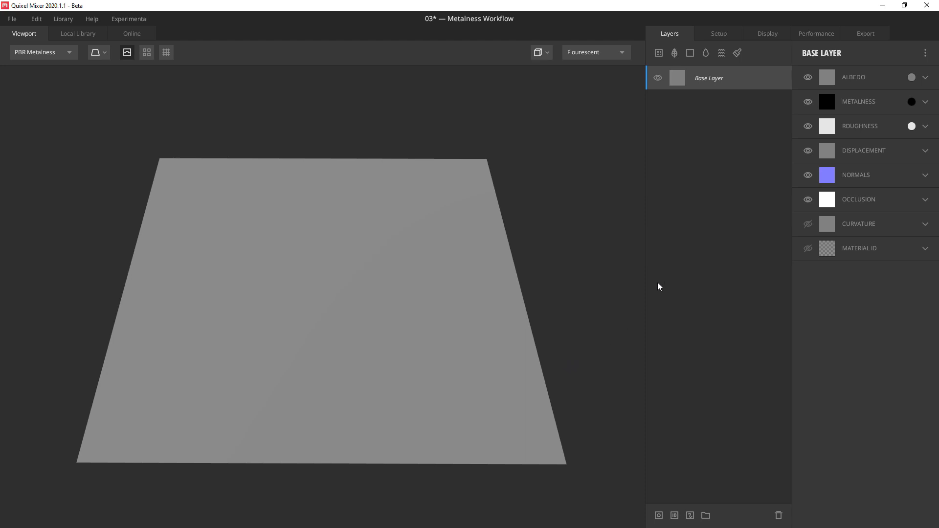
left_click(690, 54)
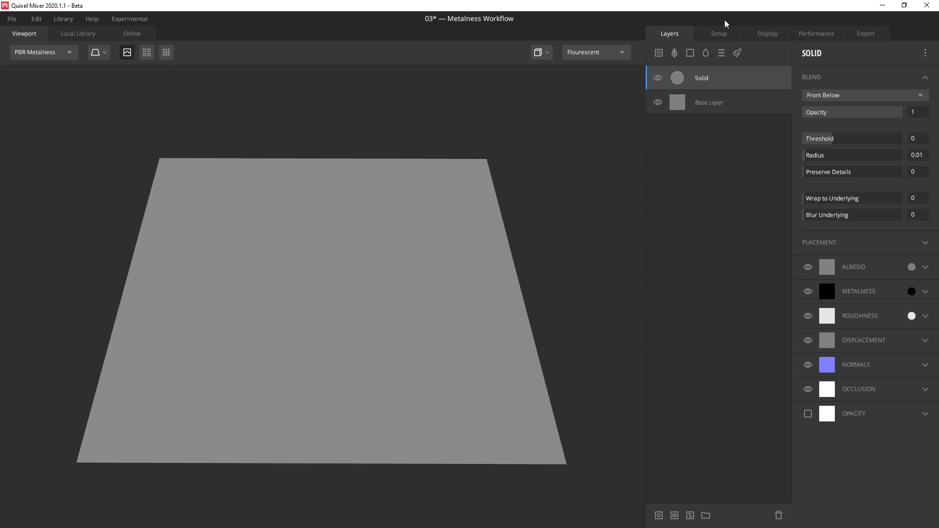
left_click(659, 517)
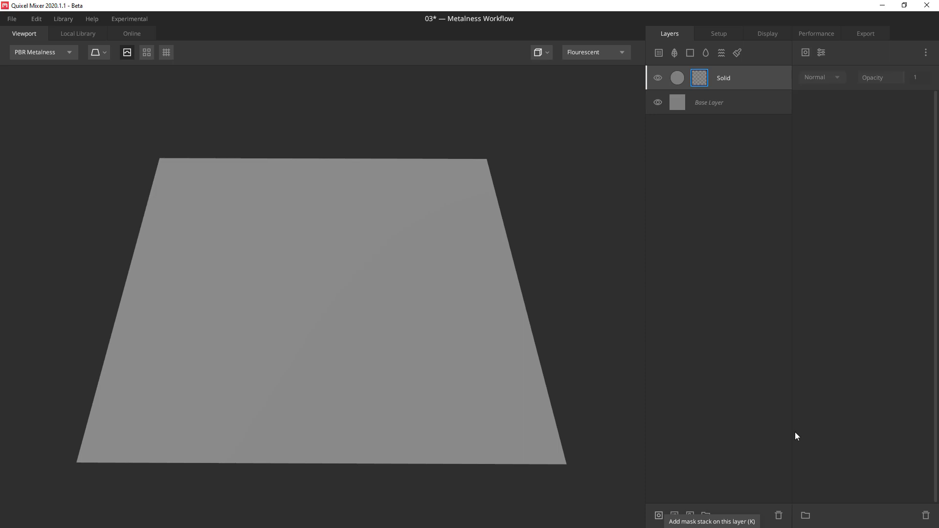
left_click(806, 51)
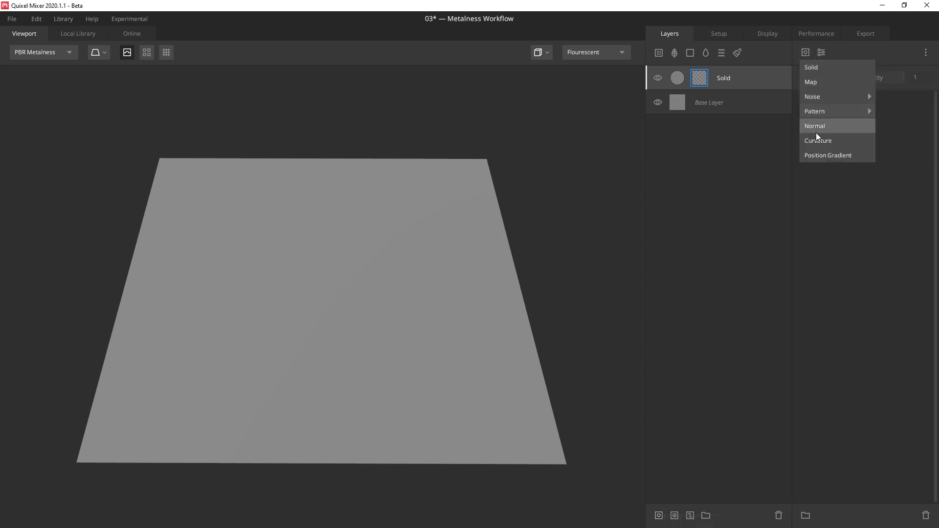
mouse_move(816, 110)
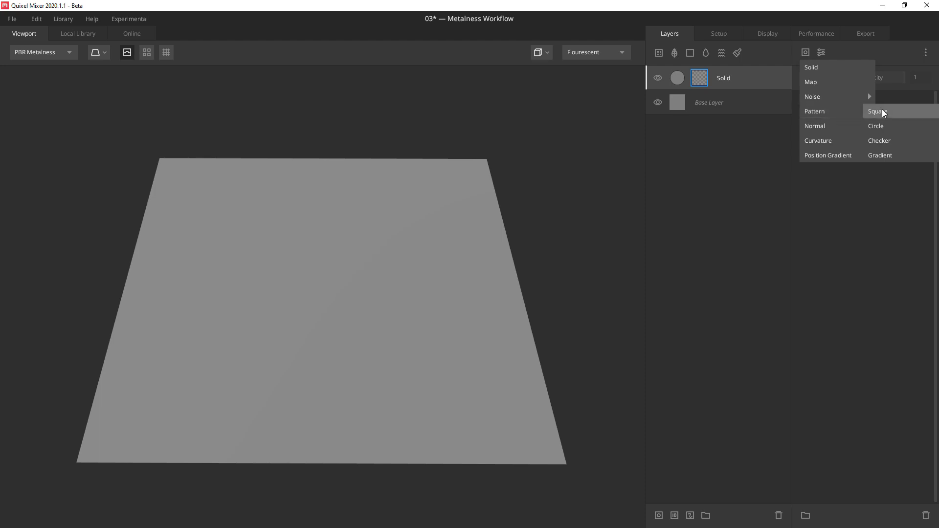
left_click(880, 111)
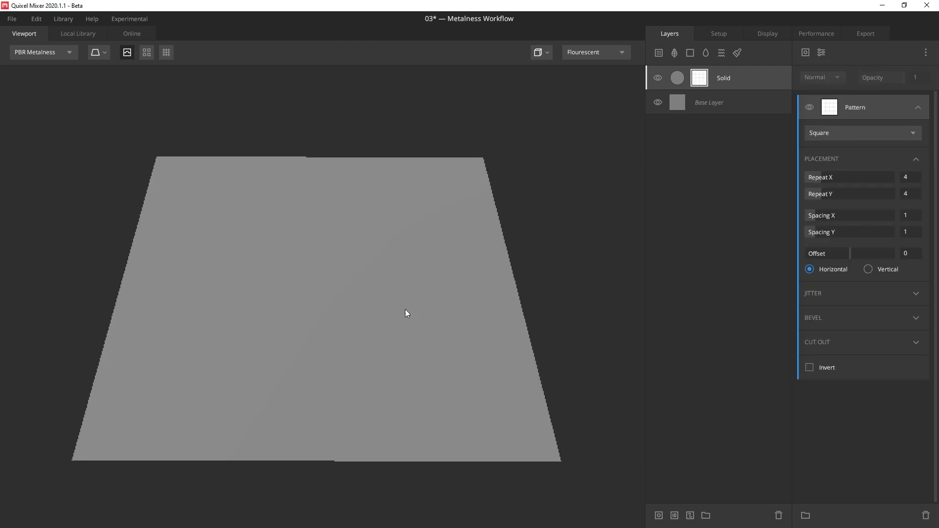
Switch the mask pattern to Circle and examine its effect on the plane's surface
left_click(827, 134)
left_click(835, 168)
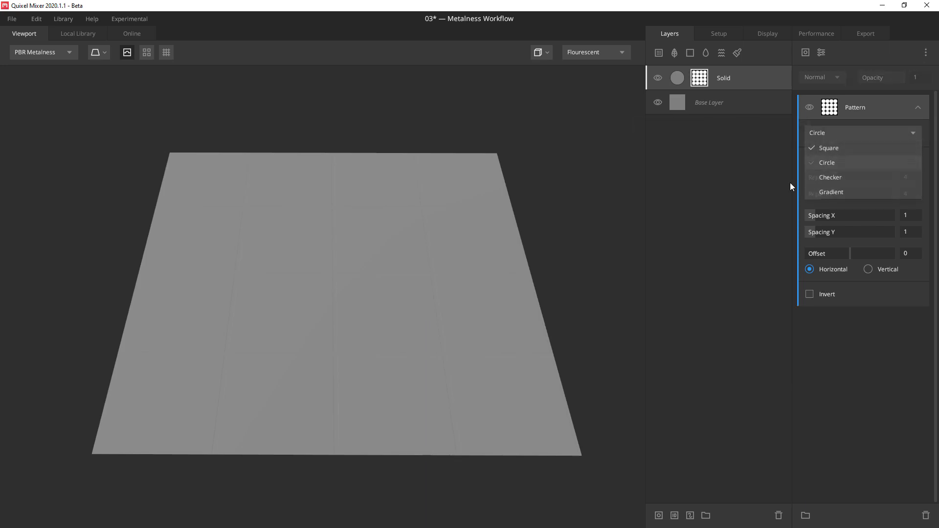
left_click_drag(379, 342, 338, 319)
scroll(338, 319, "up", 4)
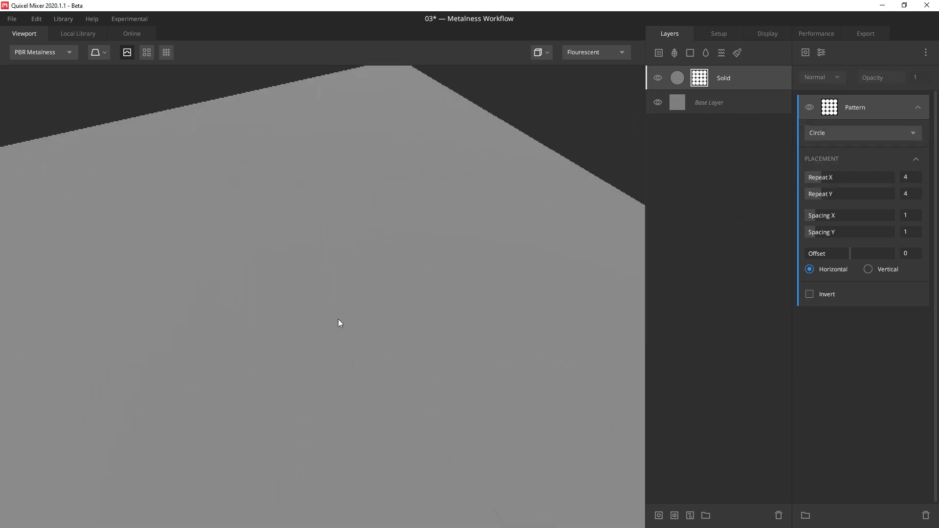
left_click_drag(406, 367, 345, 339)
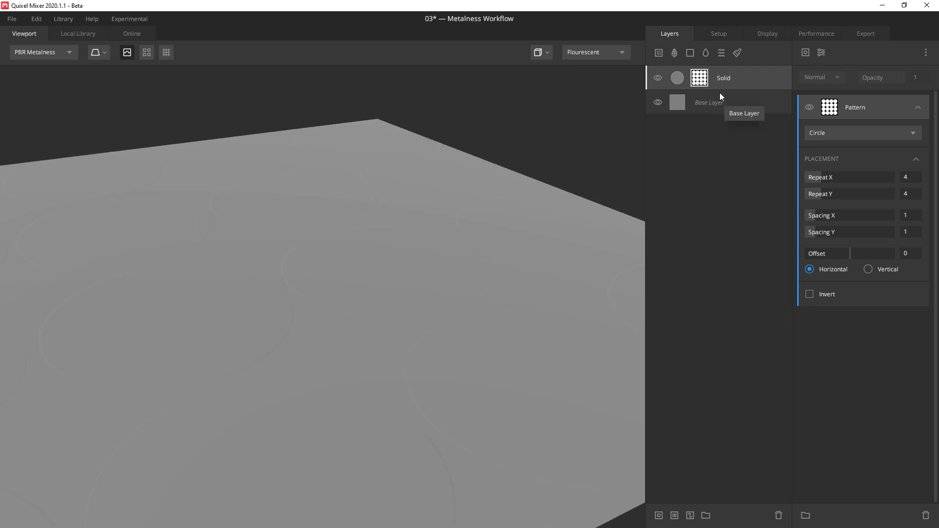
Raise the Solid layer's blend threshold to 0.542 so the masked shapes stand out from the plane
left_click(677, 78)
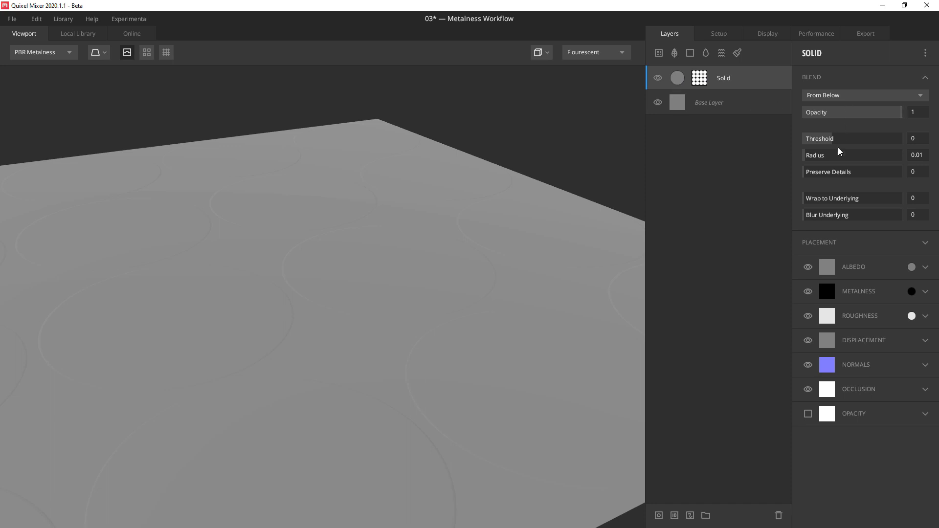
left_click_drag(834, 141, 840, 142)
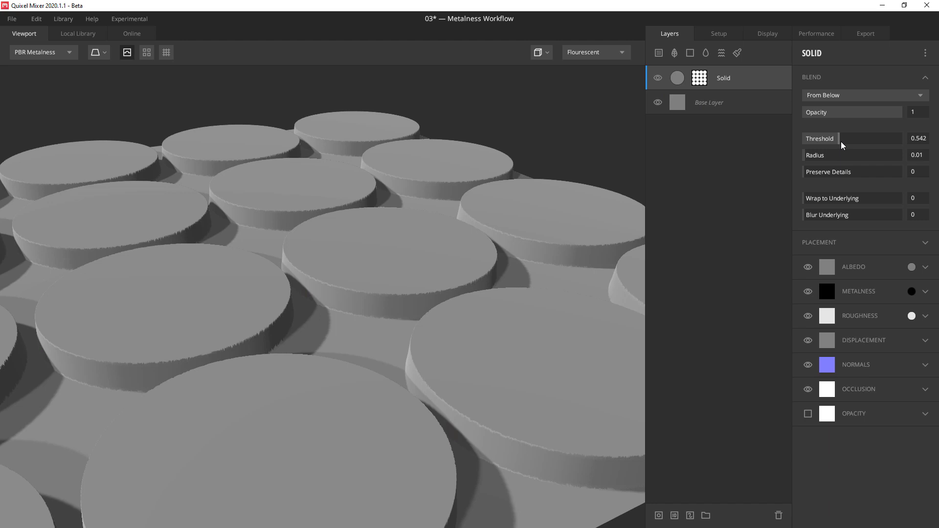
scroll(453, 256, "down", 5)
left_click_drag(452, 255, 406, 312)
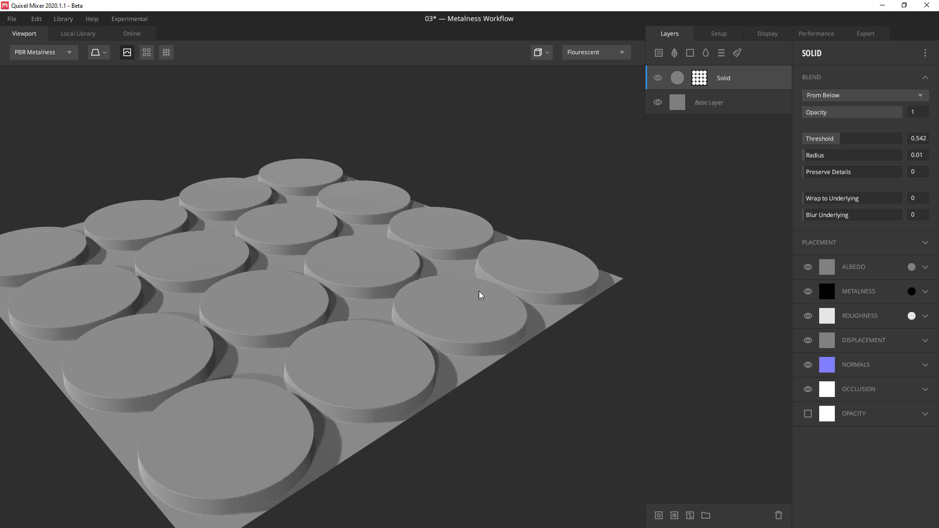
Change the Solid layer's mask pattern to Square
left_click(701, 81)
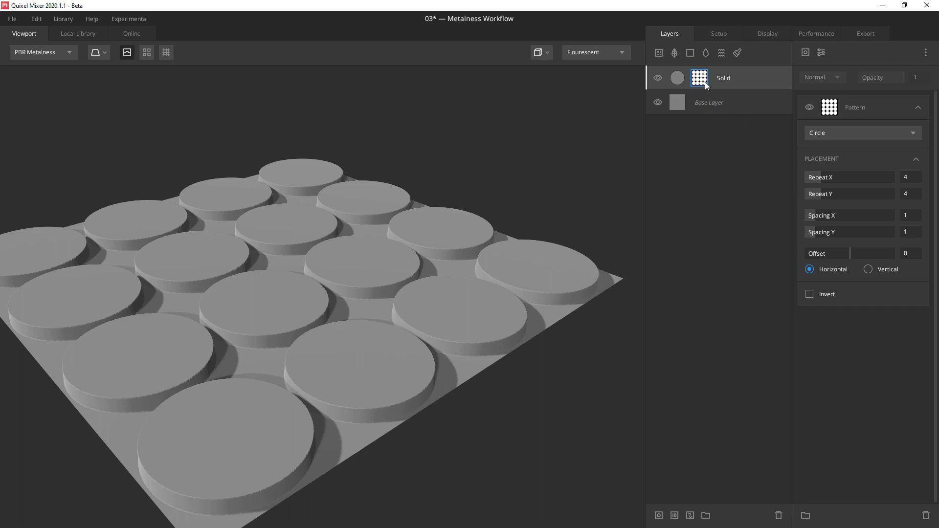
left_click(822, 134)
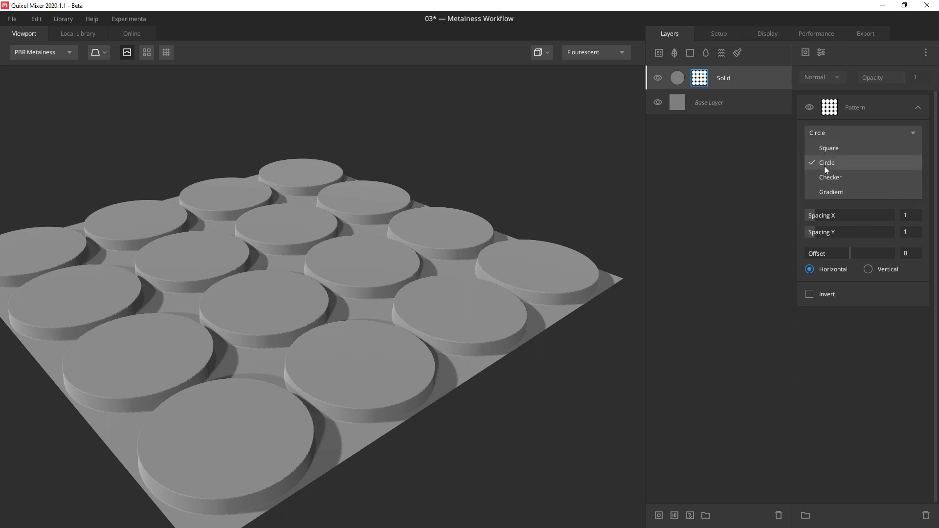
left_click(829, 149)
left_click_drag(382, 302, 362, 391)
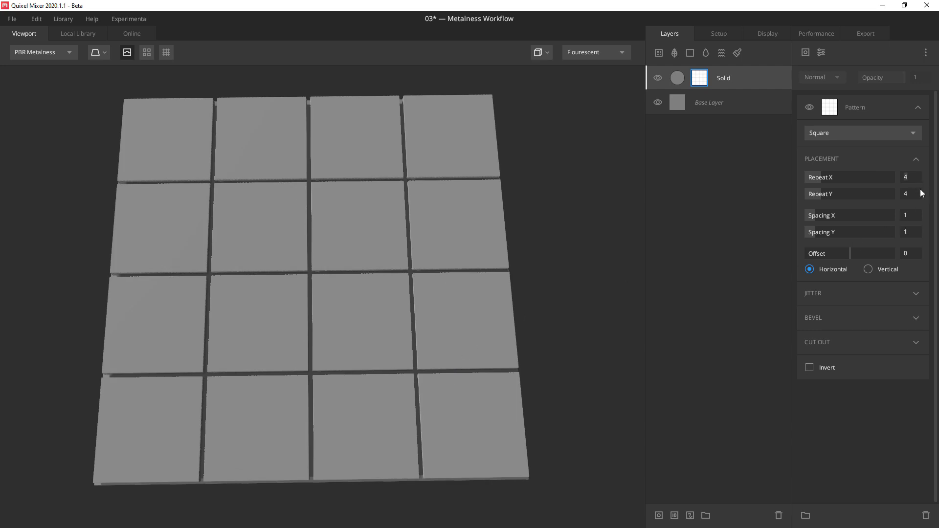
Set the square pattern's Repeat X and Repeat Y to 8
type("8")
key("Tab")
type("8")
key("Return")
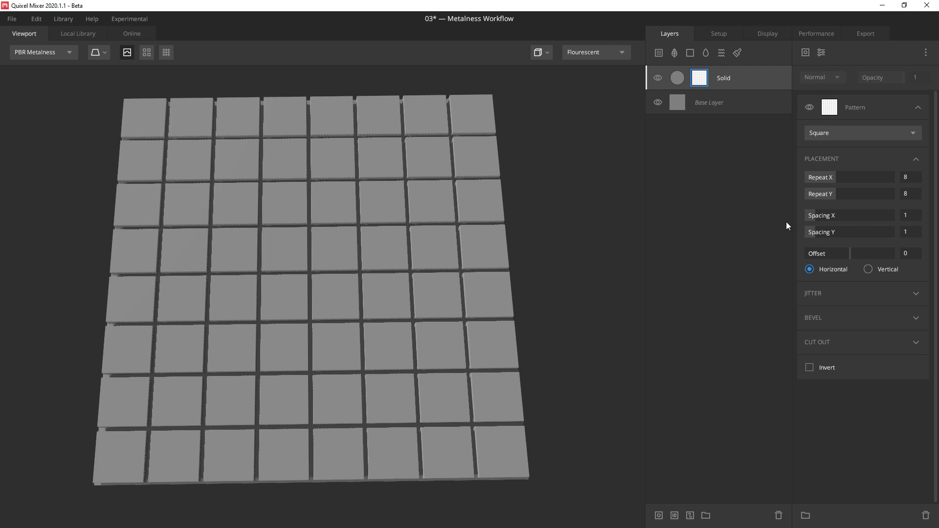
Set the square pattern's Repeat X and Repeat Y to 6
left_click(909, 177)
type("6")
key("Tab")
type("6")
key("Return")
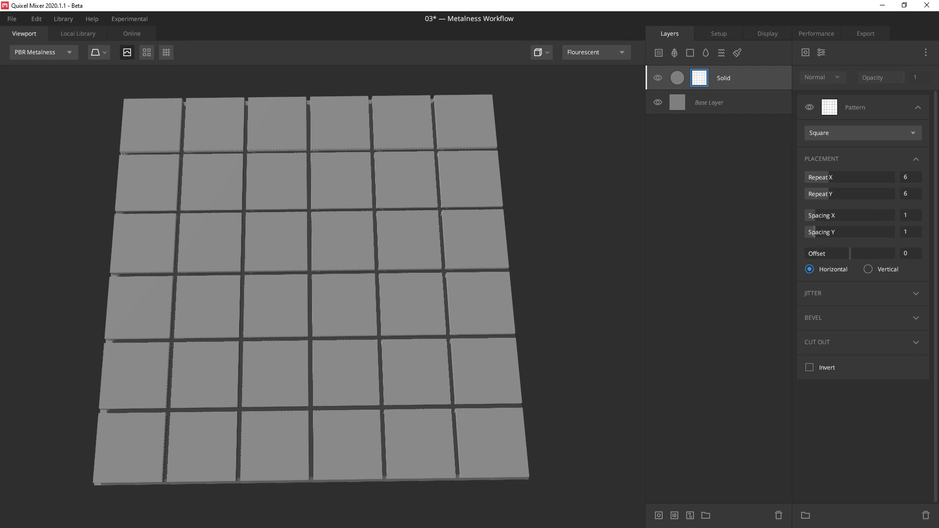
Set the square pattern's Spacing X and Spacing Y to 0.2 and inspect the gaps up close
left_click(916, 214)
type("0.2")
key("Return")
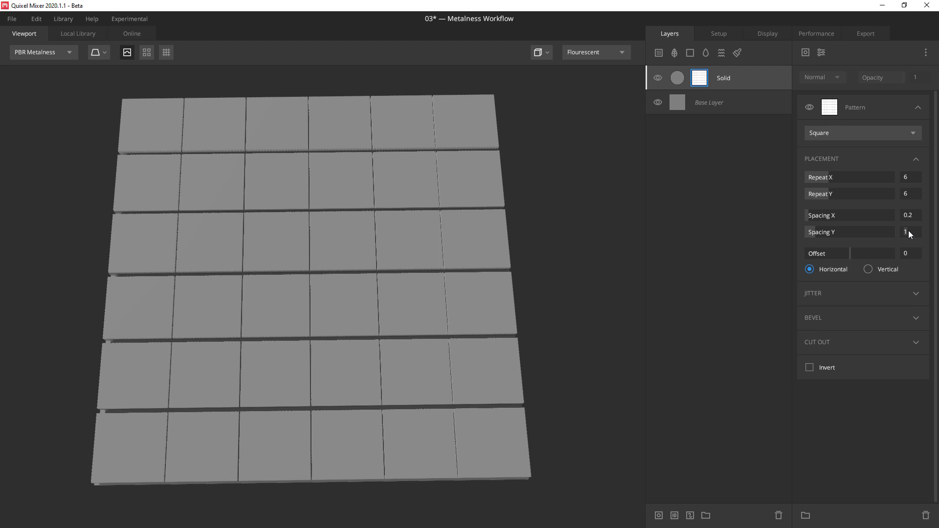
left_click(908, 230)
type("0.2")
key("Return")
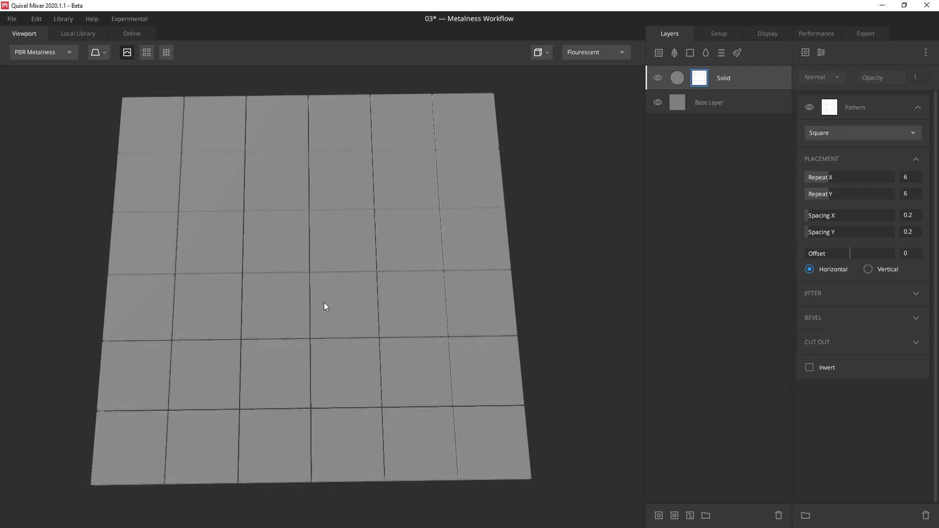
scroll(315, 270, "up", 4)
scroll(311, 253, "up", 2)
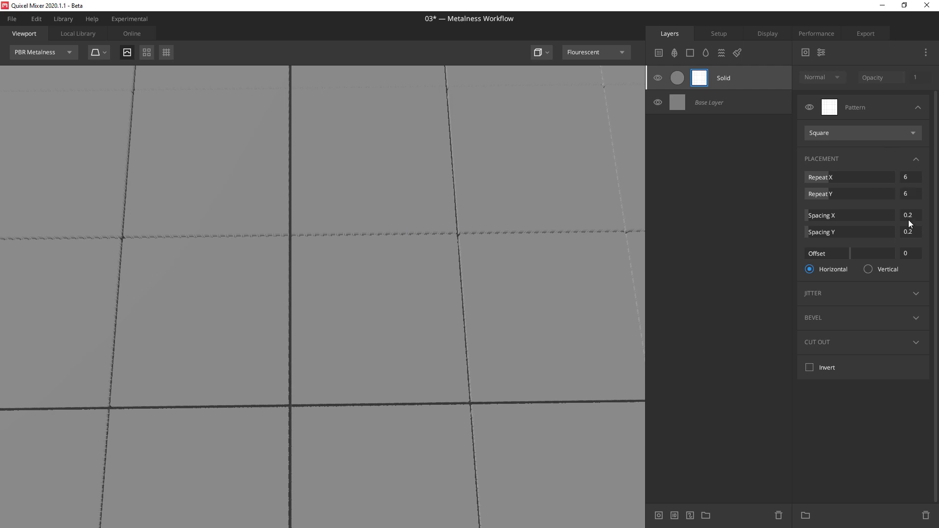
Enable Brightness Jitter on the square pattern and set its Amount to 0.232
scroll(390, 285, "down", 5)
scroll(363, 303, "up", 2)
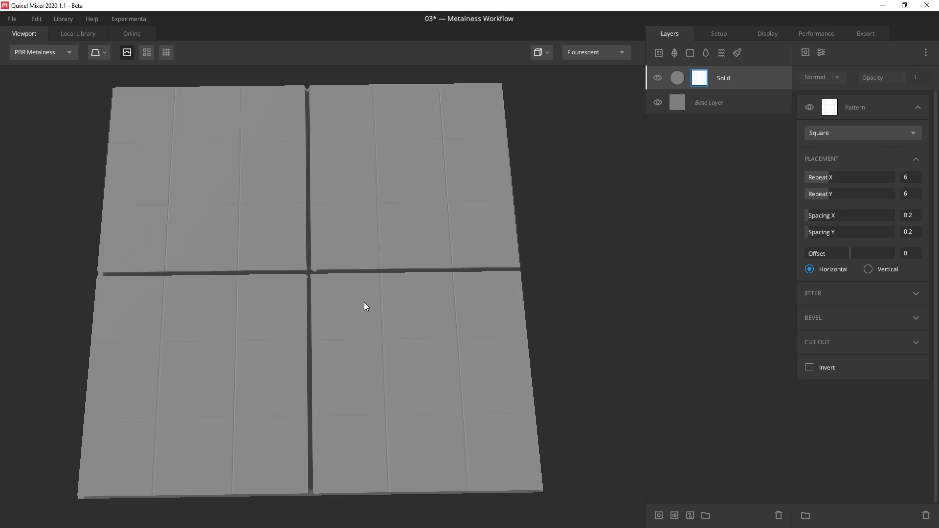
scroll(363, 303, "down", 1)
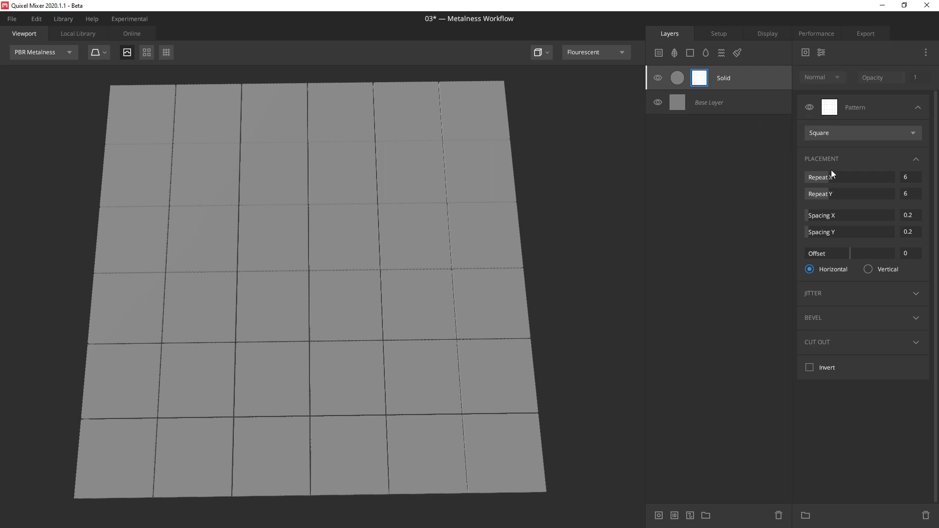
left_click(916, 293)
left_click(917, 293)
left_click(916, 295)
left_click(810, 311)
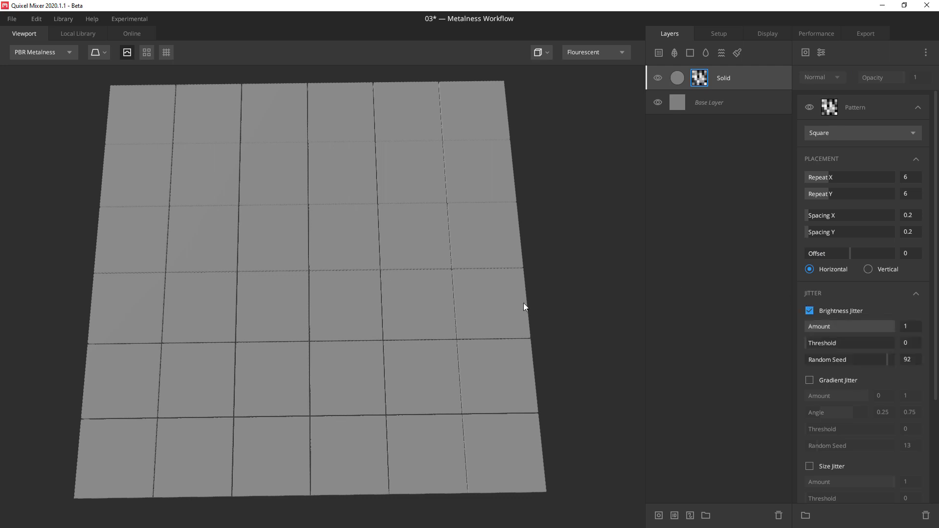
left_click_drag(437, 423, 303, 290)
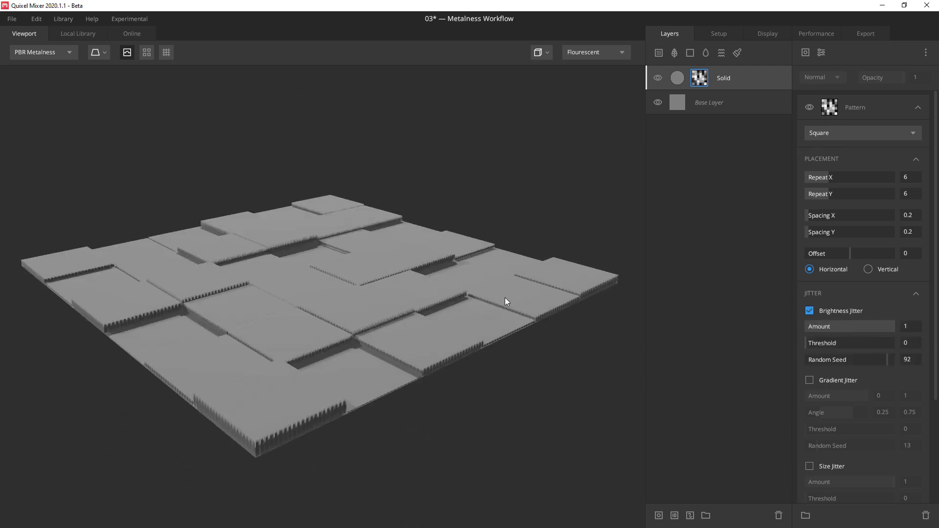
left_click_drag(883, 328, 815, 329)
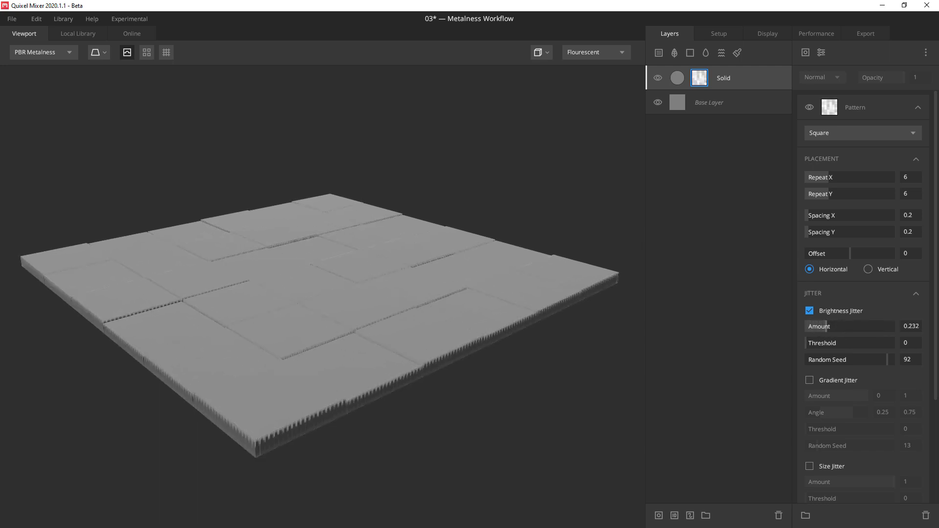
Set the display's Shadow Resolution to High, Field of View to 40.65 and Light Rotation to -29.72
left_click(768, 39)
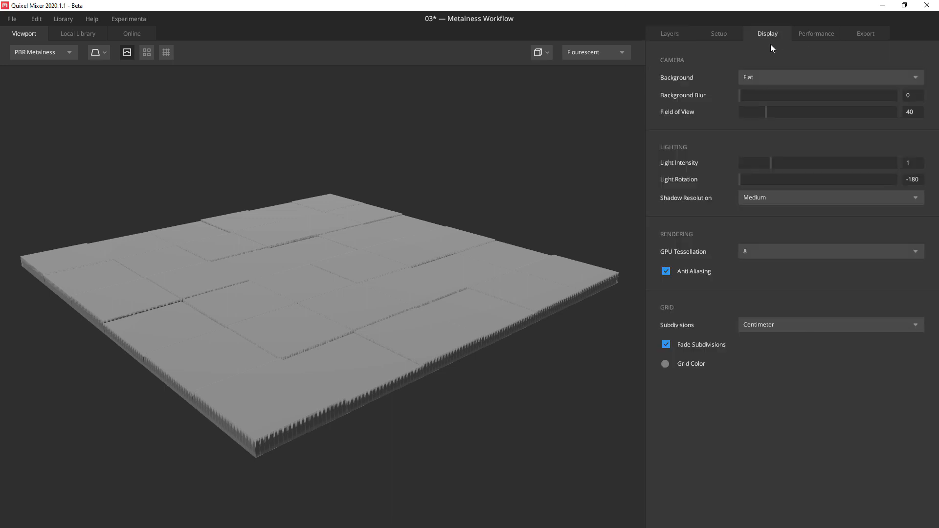
left_click(780, 201)
left_click(764, 259)
left_click_drag(768, 113, 769, 113)
mouse_move(771, 163)
left_mouse_down()
mouse_move(842, 179)
mouse_move(804, 180)
left_mouse_up()
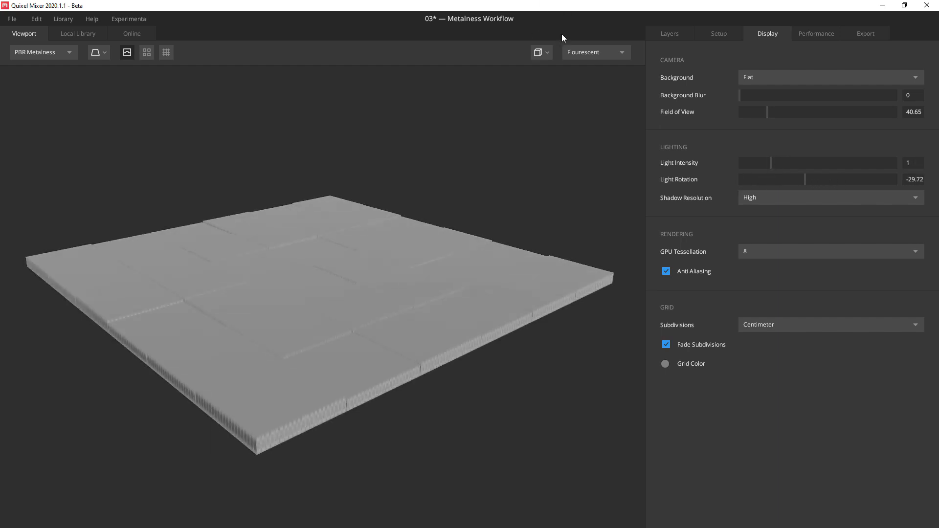
Try the Pisa lighting environment on the tiled surface
left_click(596, 51)
left_click(595, 80)
left_click_drag(416, 266, 440, 373)
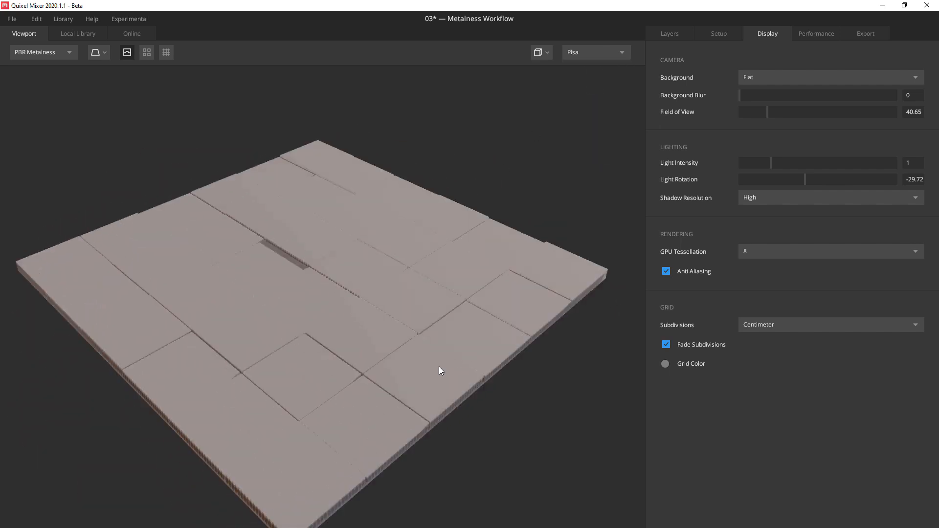
Set the lighting environment to Studio and inspect the tile relief from a low angle with the layer settings showing
left_click(584, 54)
left_click(591, 113)
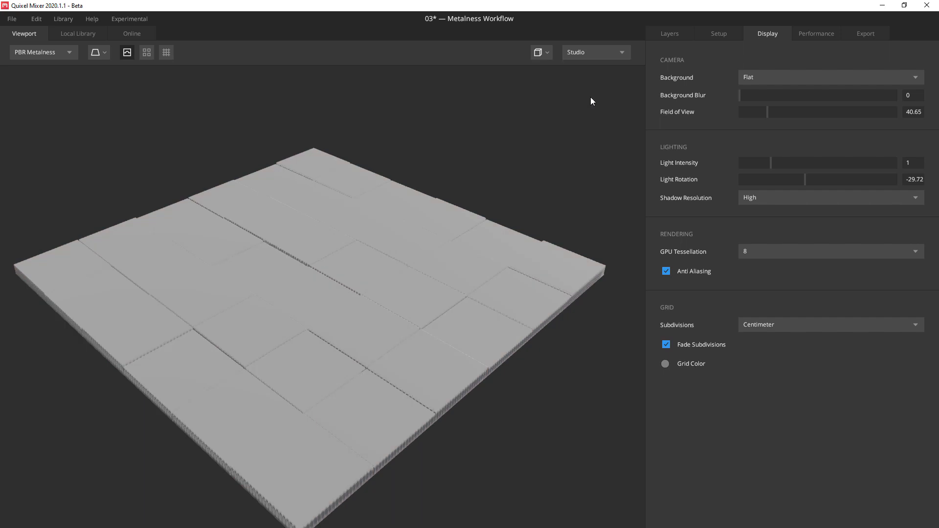
left_click_drag(361, 332, 336, 336)
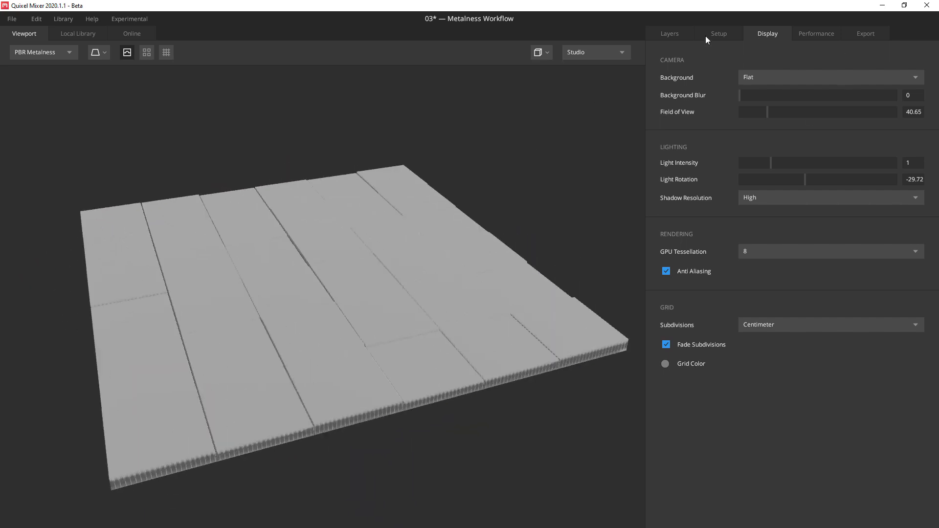
left_click(670, 33)
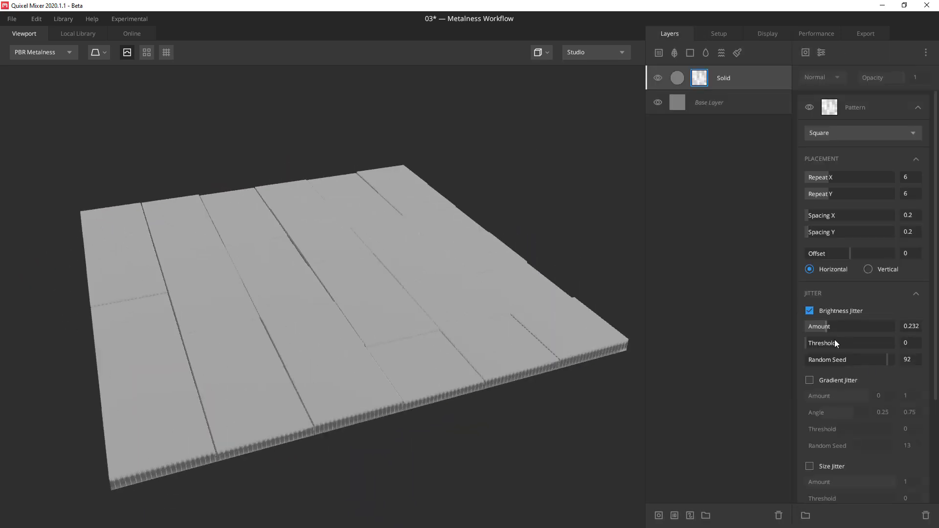
left_click_drag(412, 342, 354, 341)
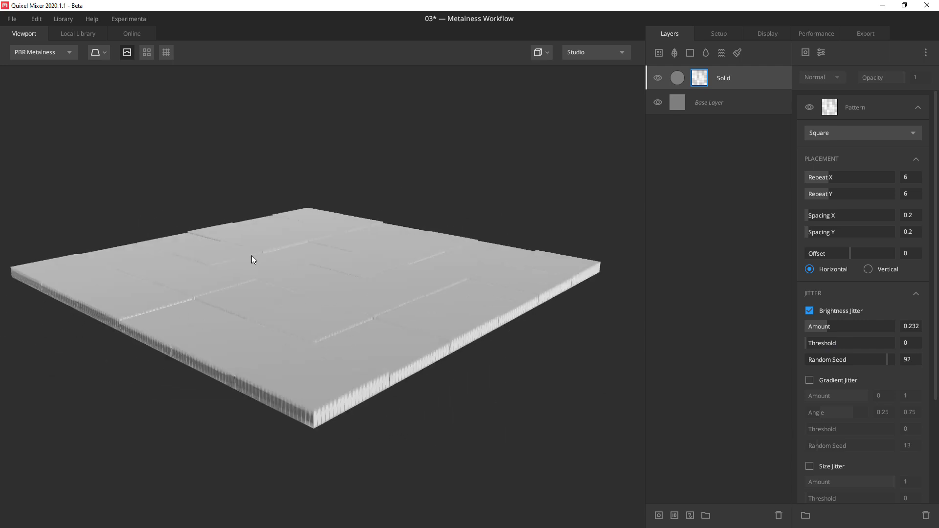
left_click_drag(253, 260, 396, 360)
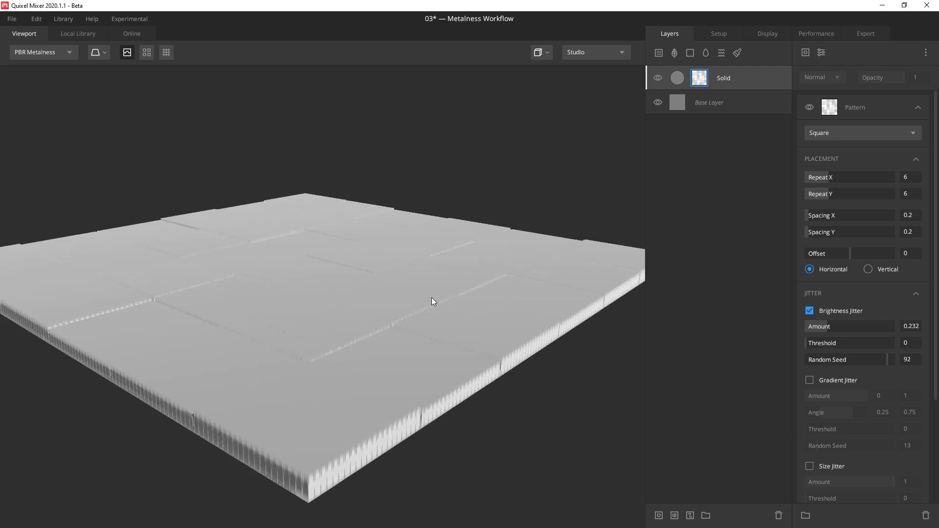
Enable Gradient Jitter with an Amount range of 0 to 0.468 and an Angle range of 0.389 to 0.897
left_click(808, 380)
left_click_drag(581, 342, 555, 405)
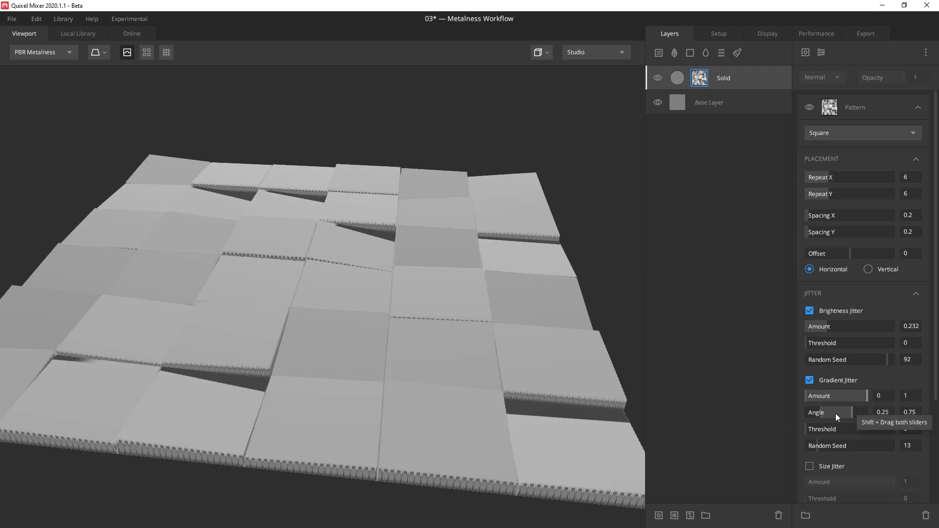
mouse_move(820, 410)
left_mouse_down()
mouse_move(809, 410)
mouse_move(855, 418)
mouse_move(823, 418)
mouse_move(834, 399)
left_mouse_up()
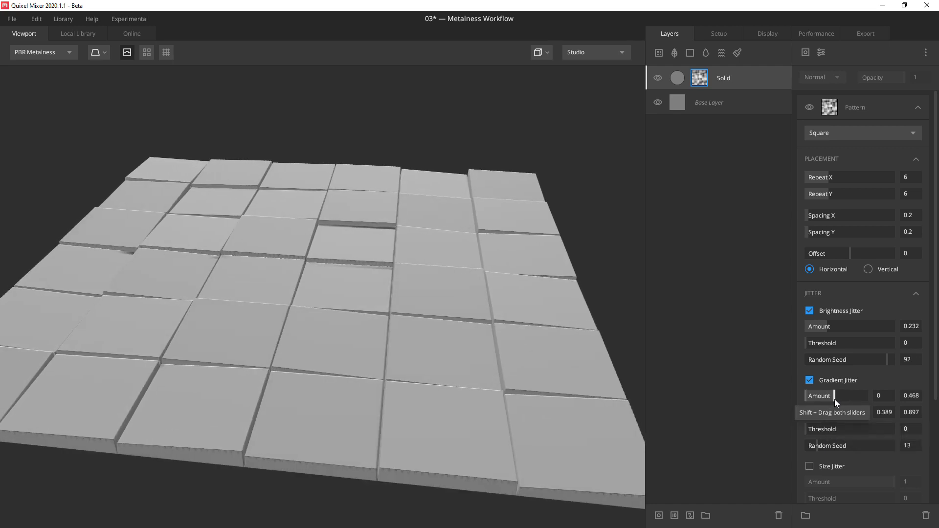
left_click_drag(592, 396, 265, 375)
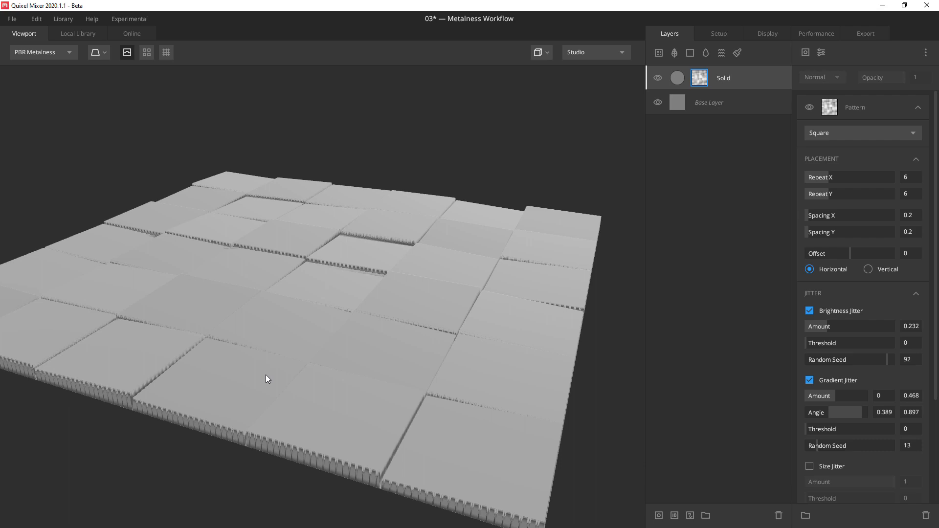
Enable Size Jitter on the square pattern and set its Amount to 0.017
scroll(935, 399, "down", 2)
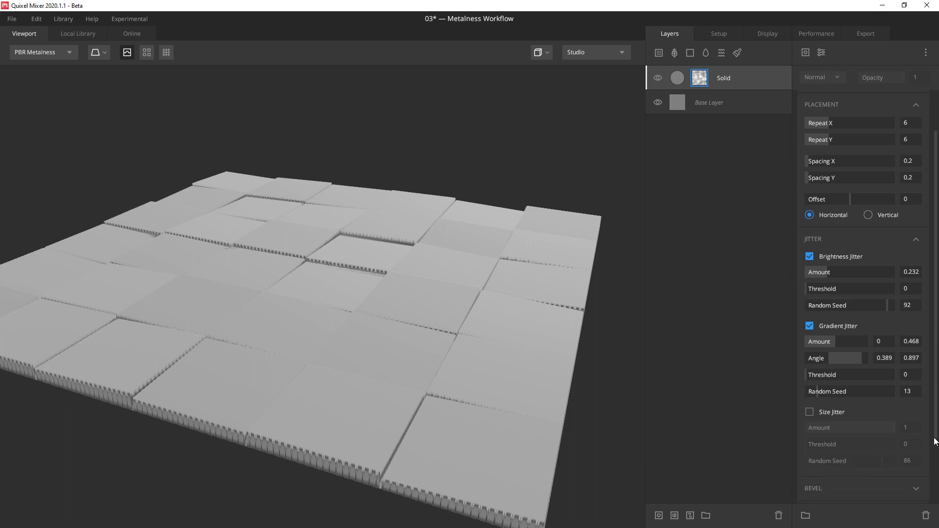
left_click(810, 382)
left_click_drag(304, 313, 353, 442)
scroll(356, 446, "down", 3)
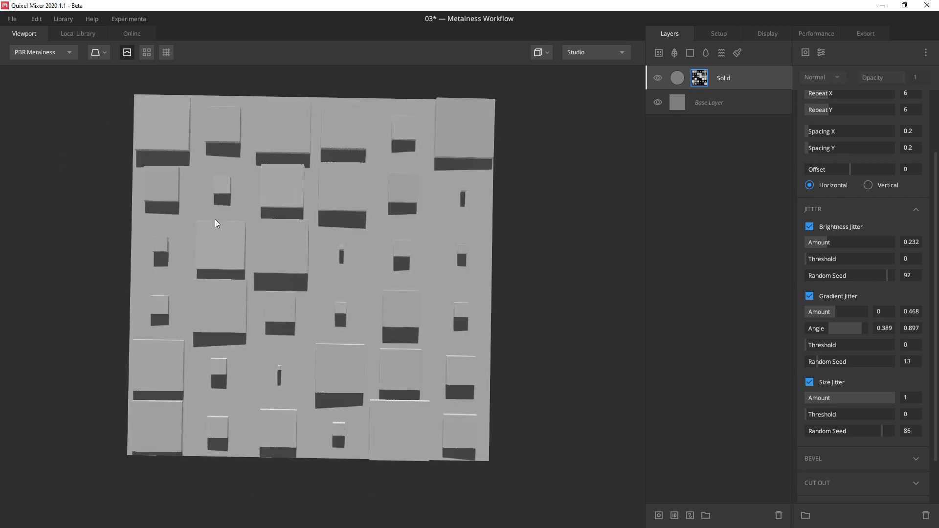
left_click_drag(884, 399, 807, 397)
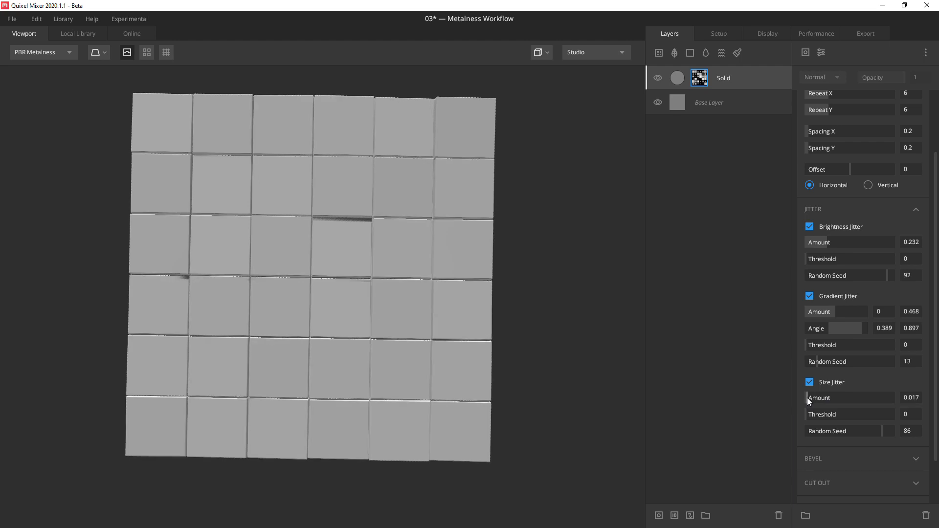
scroll(367, 290, "up", 5)
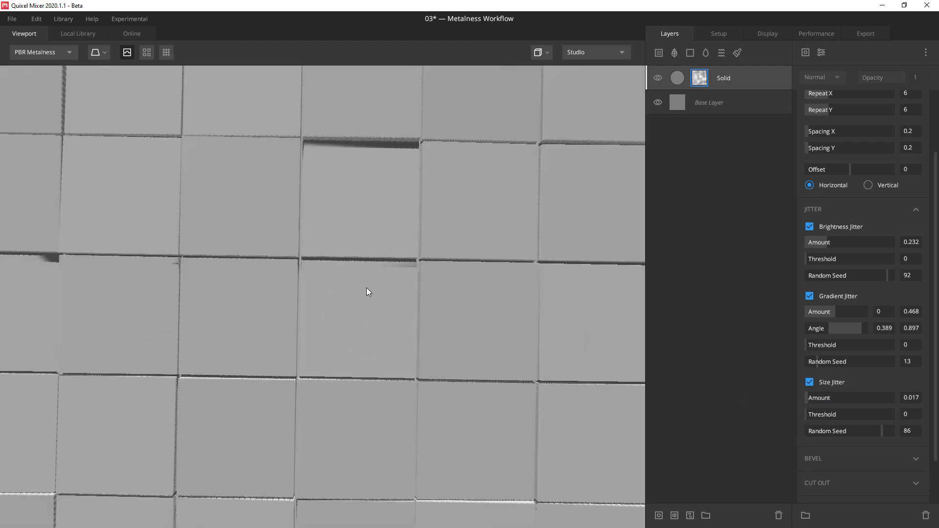
Try a Bevel of 0.028 on the square pattern and reset it to 0
scroll(920, 485, "down", 3)
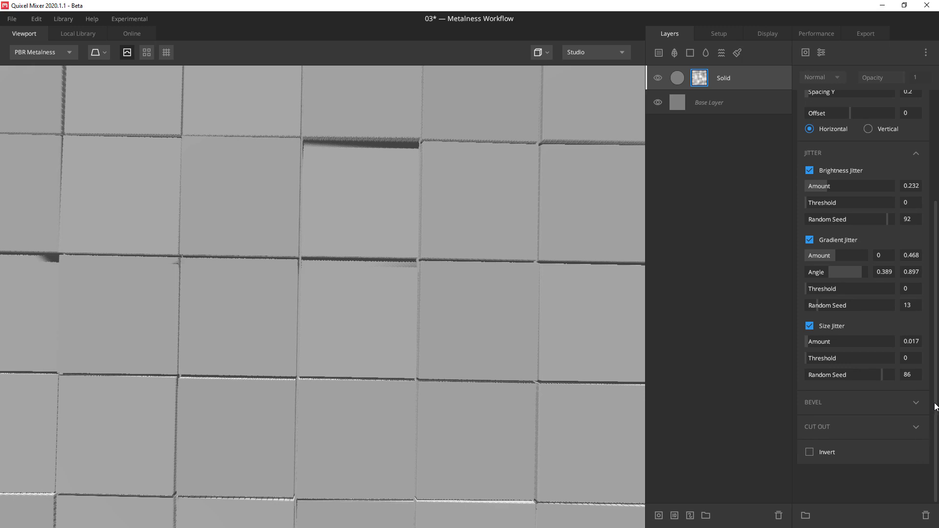
left_click(914, 403)
mouse_move(808, 421)
left_mouse_down()
mouse_move(817, 419)
mouse_move(809, 419)
left_mouse_up()
scroll(376, 338, "down", 5)
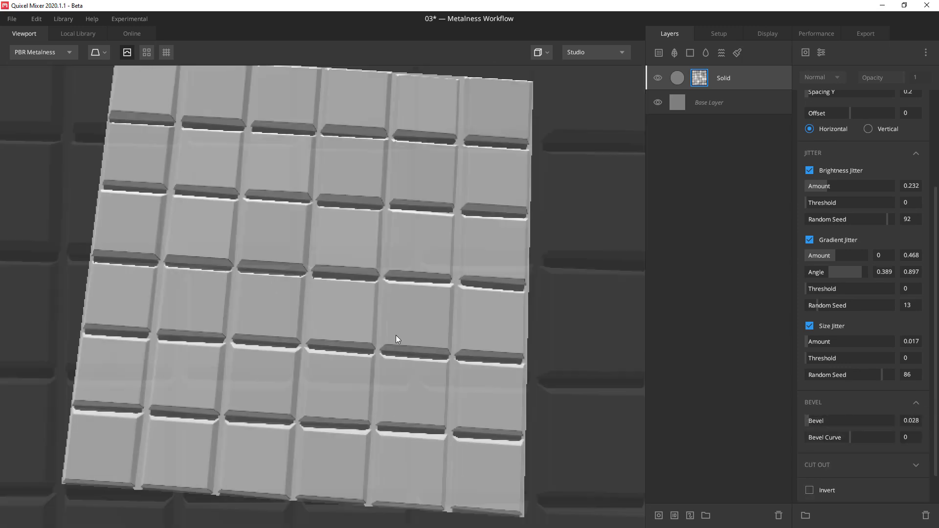
left_click_drag(395, 336, 239, 213)
scroll(266, 220, "up", 4)
scroll(277, 318, "up", 2)
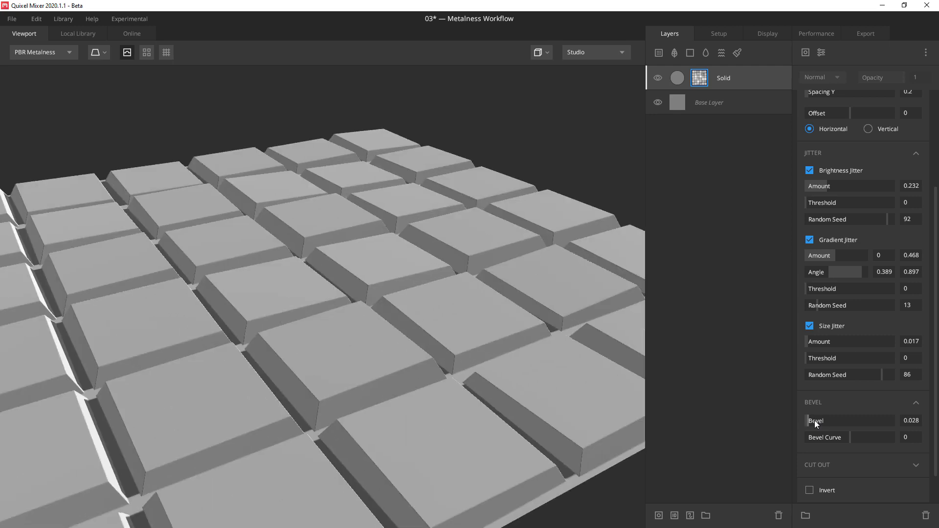
left_click_drag(814, 421, 799, 420)
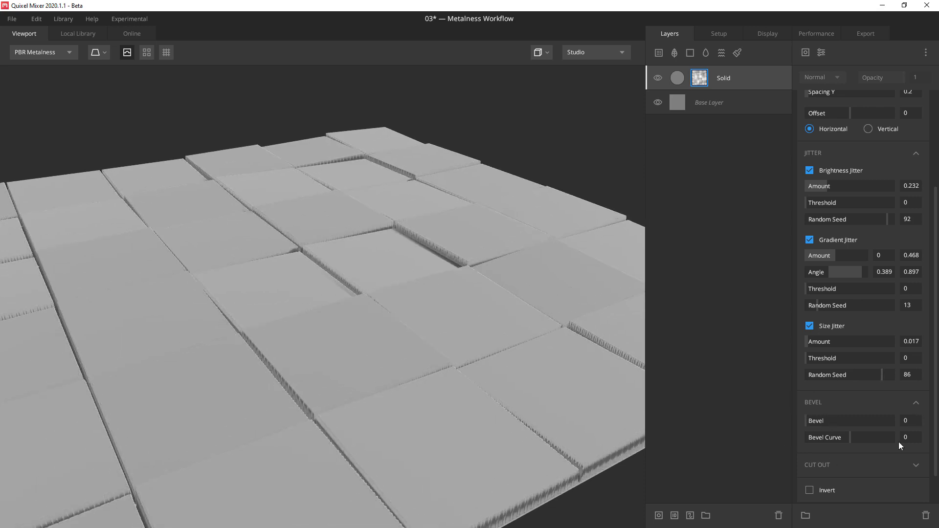
Add Brightness/Contrast and Gaussian Blur modifiers above the mask's pattern, and delete the Brightness/Contrast one
scroll(882, 393, "up", 3)
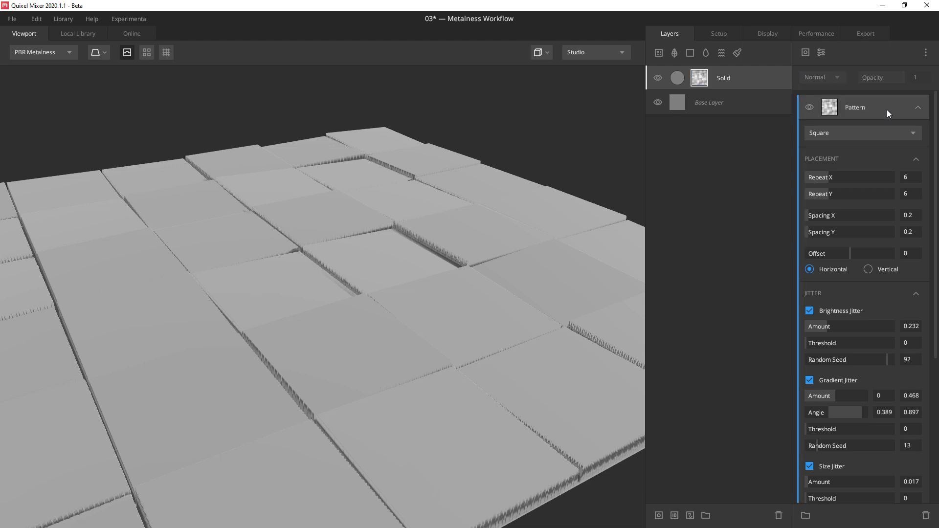
left_click(917, 108)
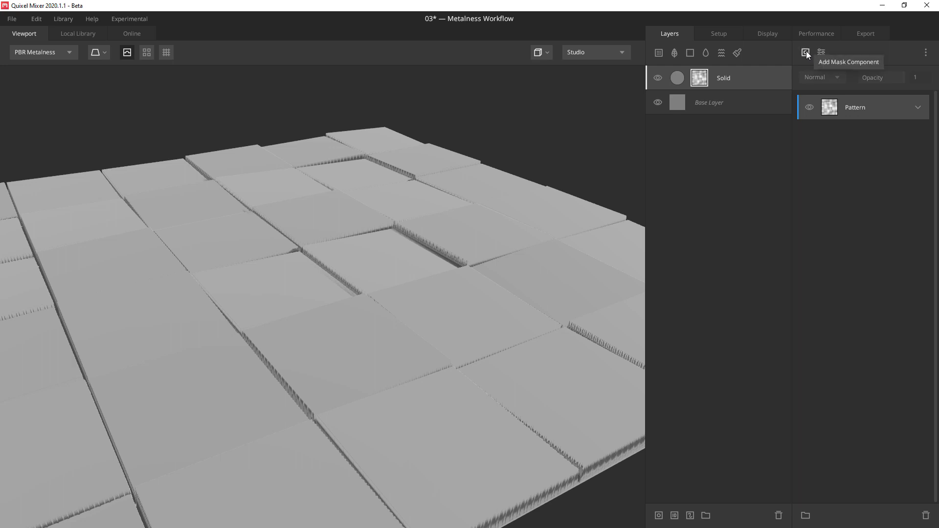
left_click(823, 51)
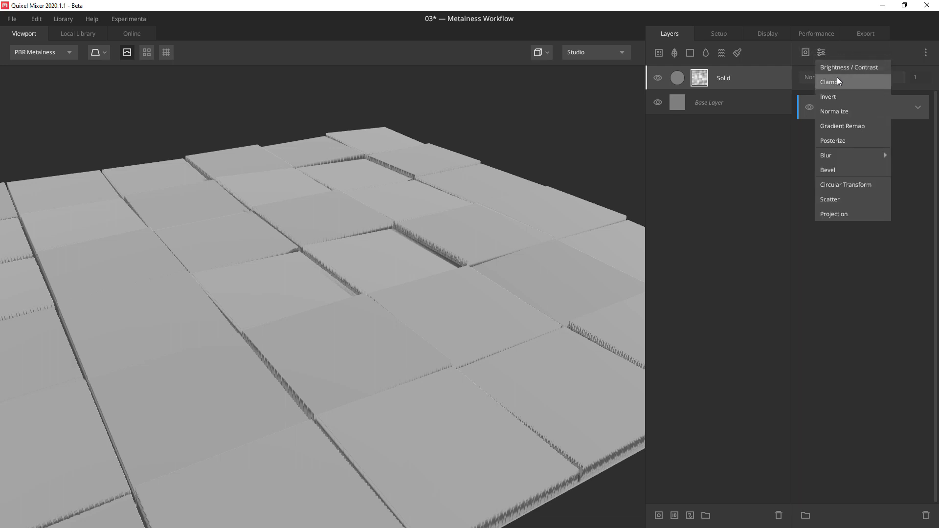
left_click(833, 67)
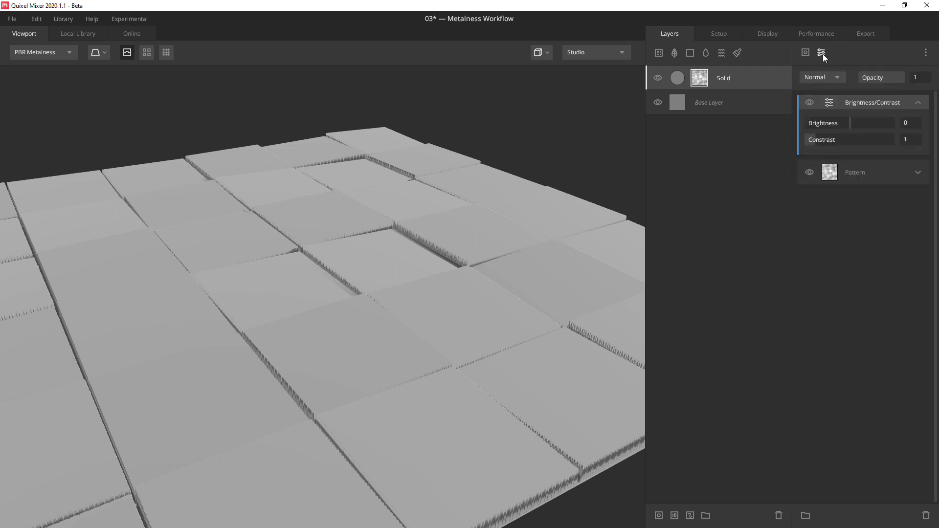
left_click(822, 53)
left_click(844, 157)
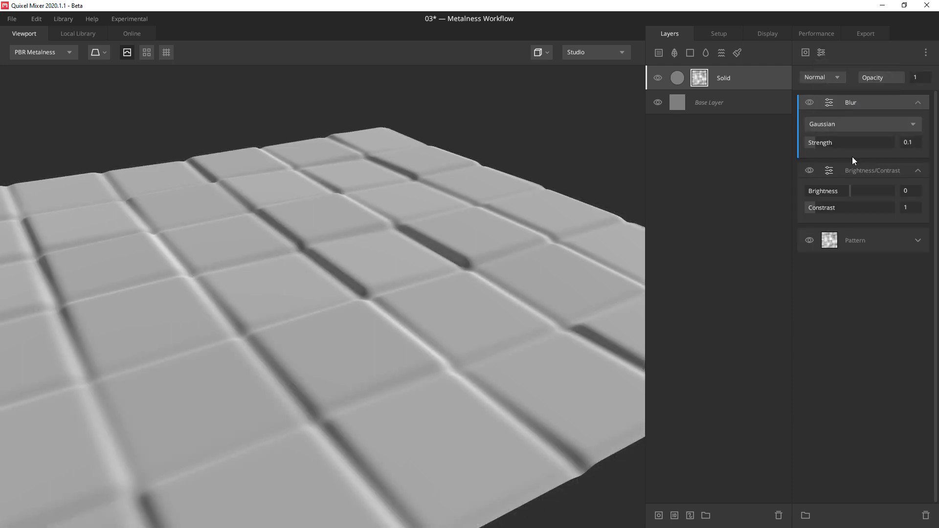
left_click(860, 170)
key("Delete")
left_click(853, 102)
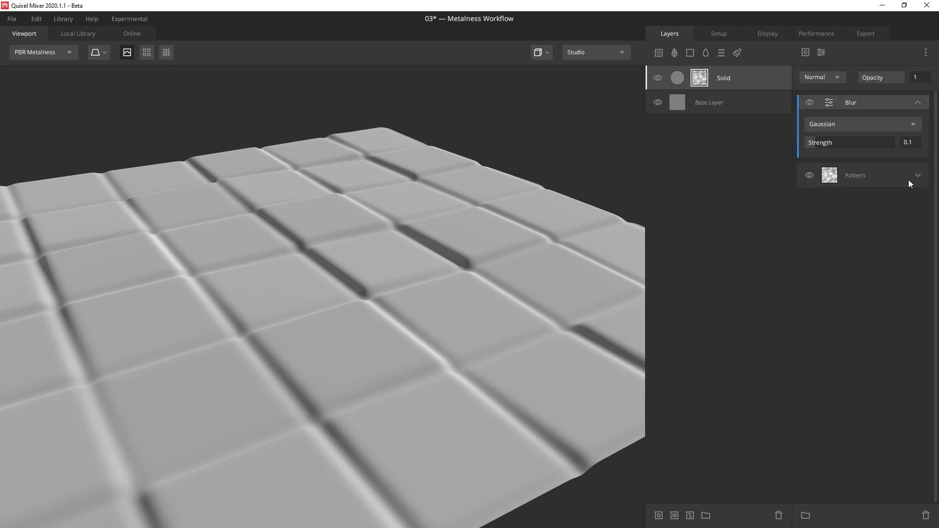
Set the Gaussian Blur's Strength to 0.028 and inspect the softened tile edges
scroll(311, 287, "down", 2)
left_click_drag(311, 288, 283, 360)
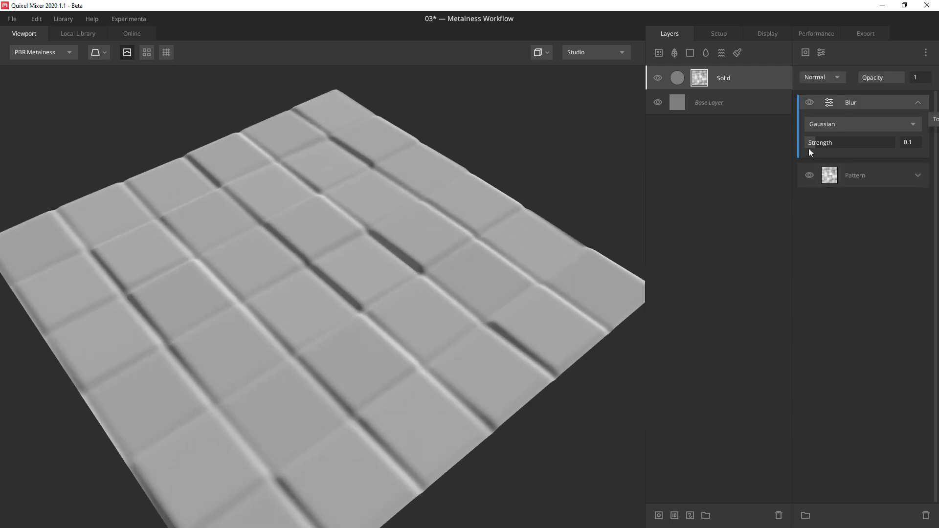
left_click_drag(812, 143, 809, 145)
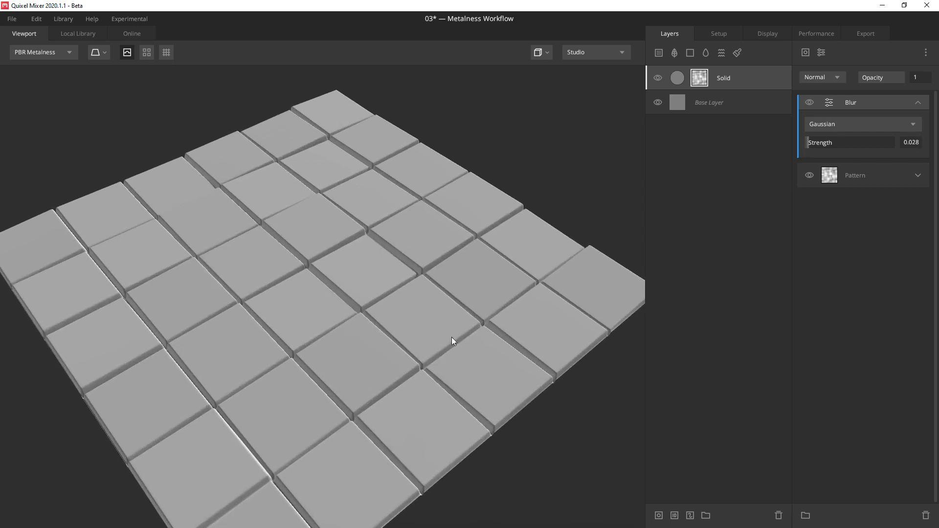
scroll(388, 292, "up", 5)
middle_click_drag(388, 291, 222, 300)
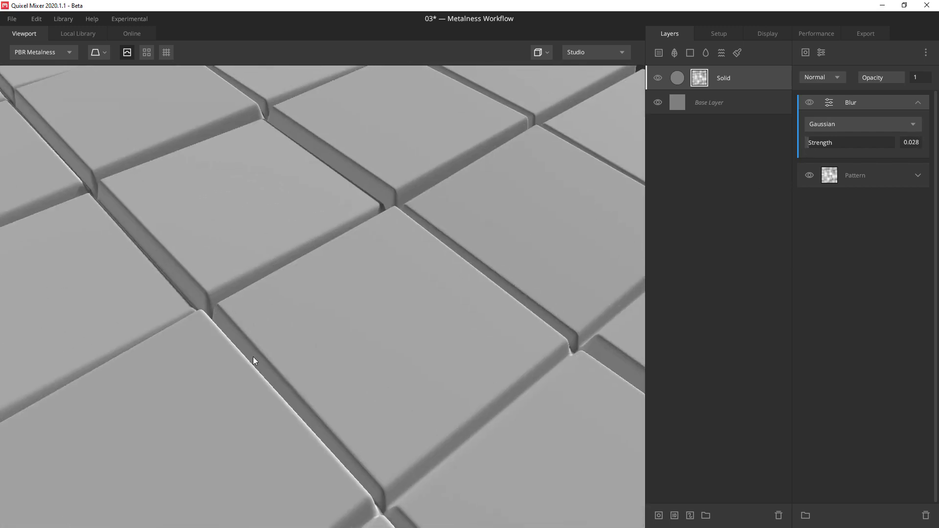
scroll(250, 359, "down", 5)
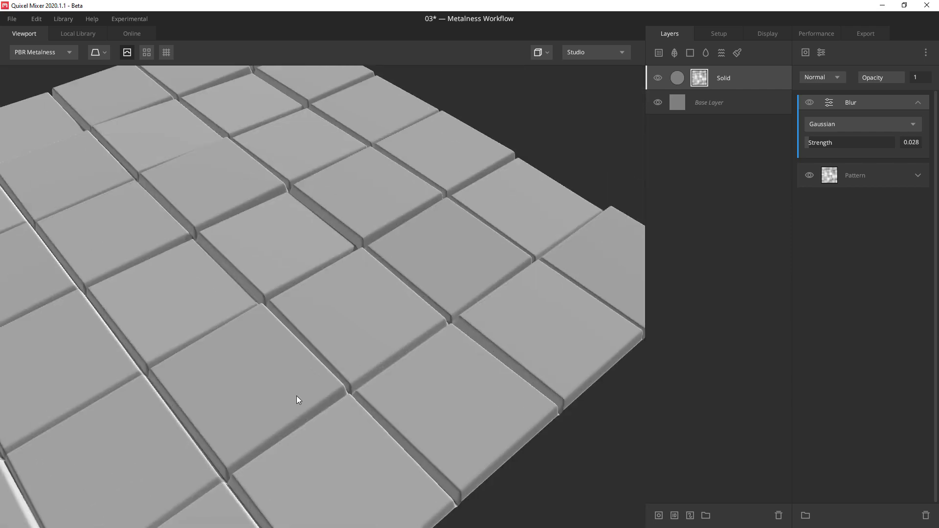
left_click_drag(296, 395, 307, 333)
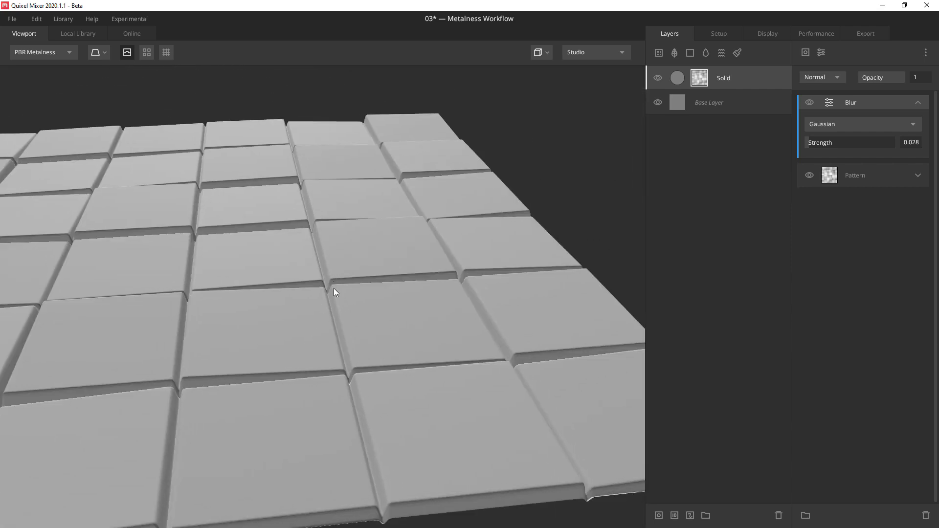
Set the square pattern's horizontal Offset to 0.33 to stagger the bricks, and inspect the layout
left_click_drag(473, 321, 339, 401)
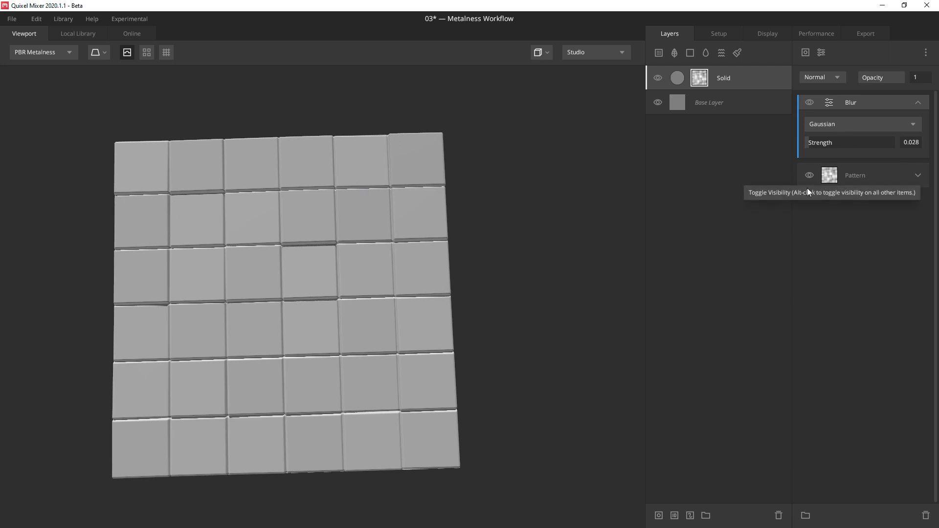
left_click(828, 177)
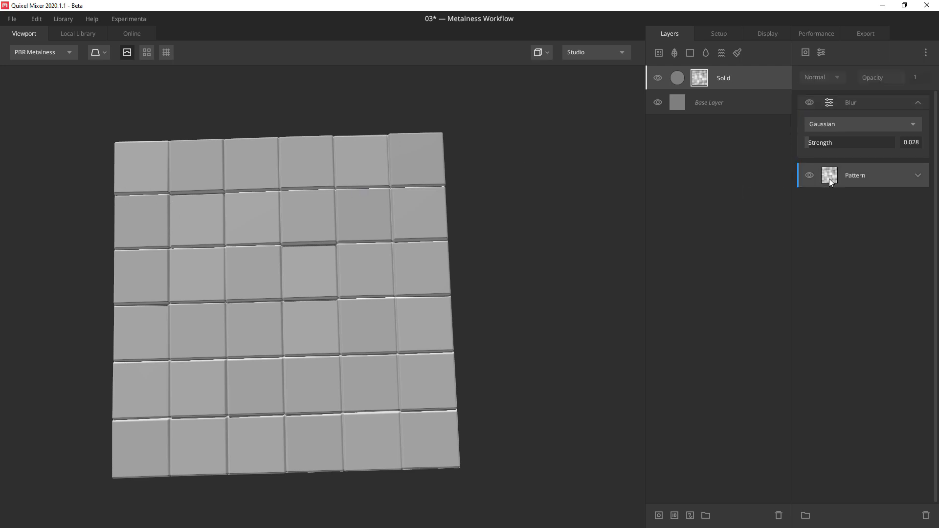
left_click(917, 174)
scroll(877, 273, "down", 3)
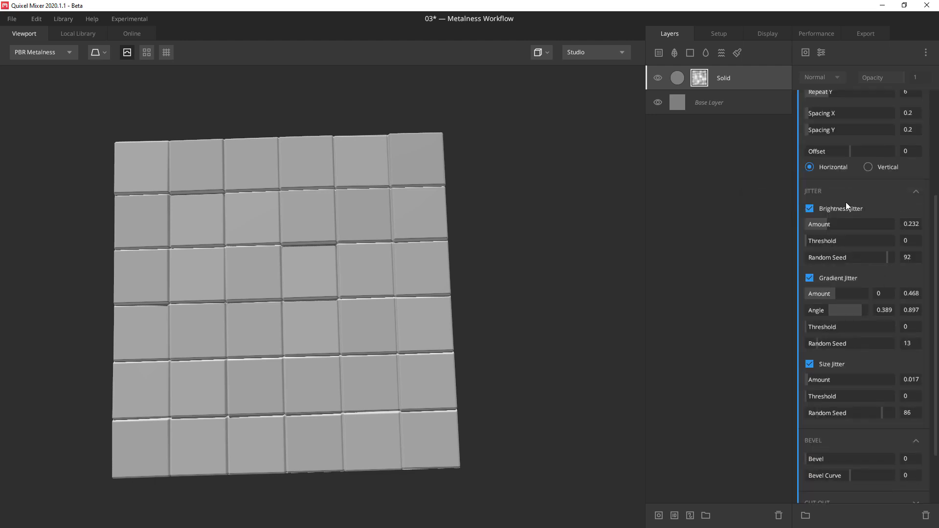
left_click(906, 152)
type("0.33")
key("Return")
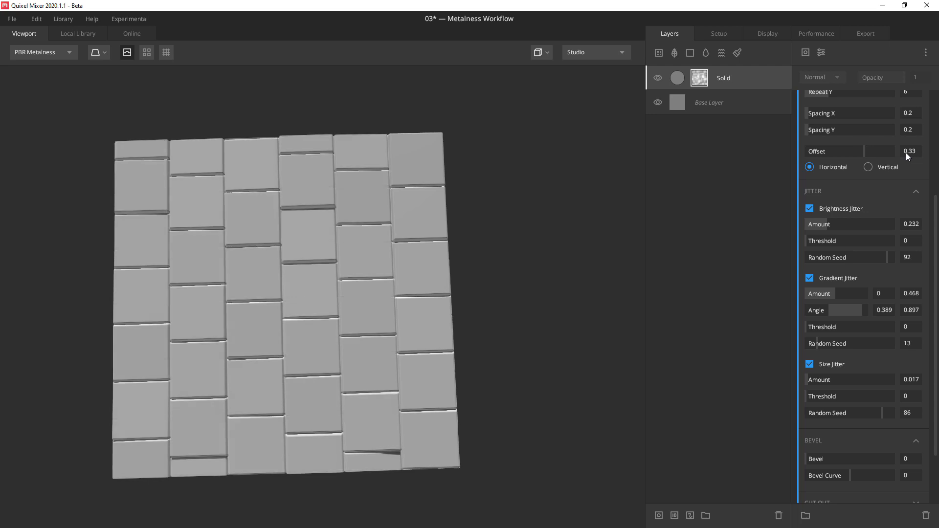
left_click_drag(453, 288, 451, 245)
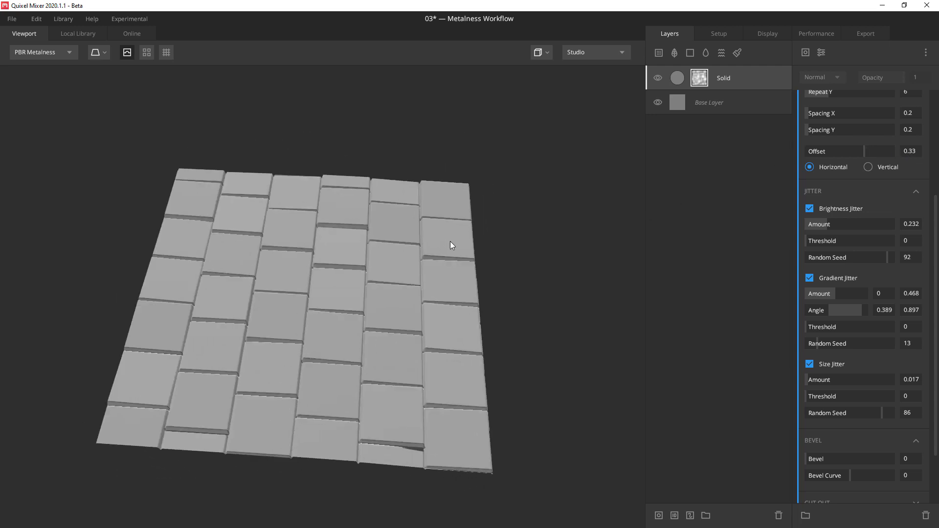
left_click_drag(934, 215, 927, 83)
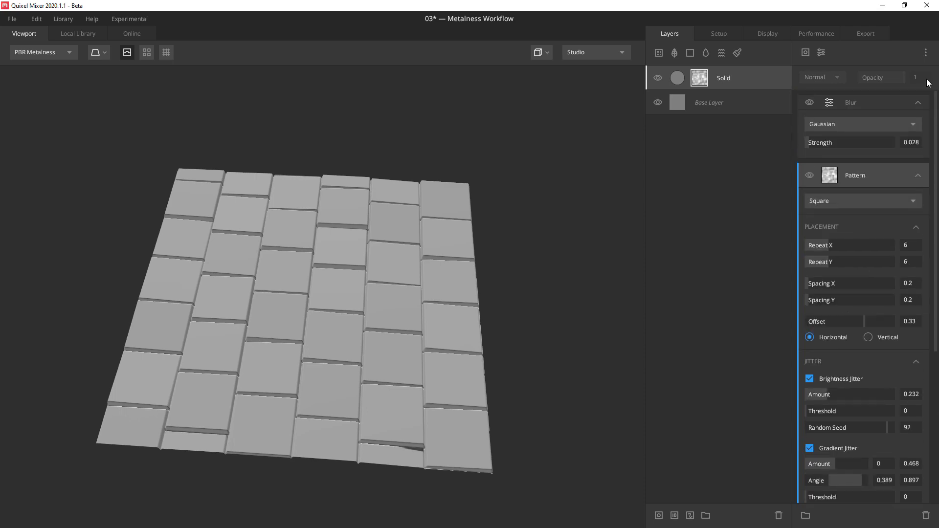
Display the Layer Mask and the Active Mask in the viewport, and examine the blurred brick pattern as a grayscale mask
left_click(863, 108)
mouse_move(362, 380)
left_mouse_down()
mouse_move(362, 296)
mouse_move(310, 316)
mouse_move(307, 269)
mouse_move(528, 293)
mouse_move(576, 352)
mouse_move(486, 467)
mouse_move(336, 424)
mouse_move(394, 401)
left_mouse_up()
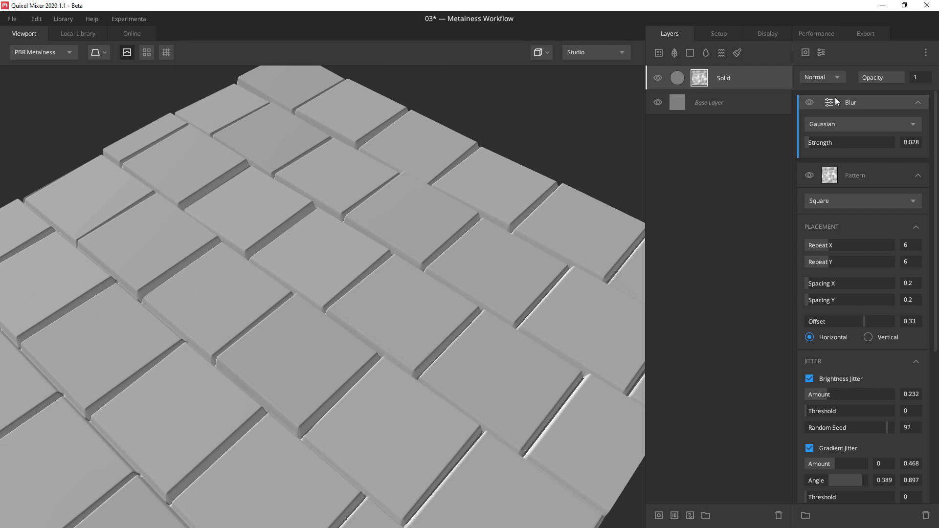
left_click_drag(304, 392, 129, 207)
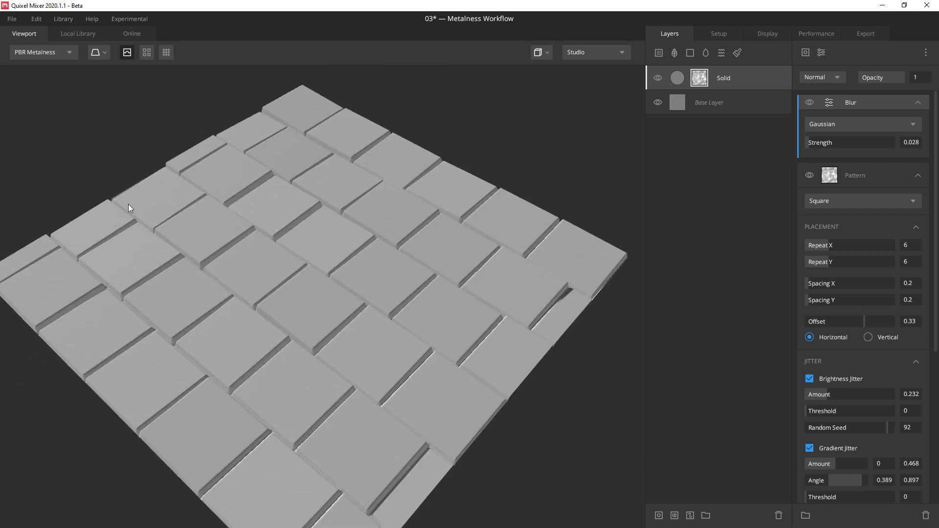
left_click(52, 55)
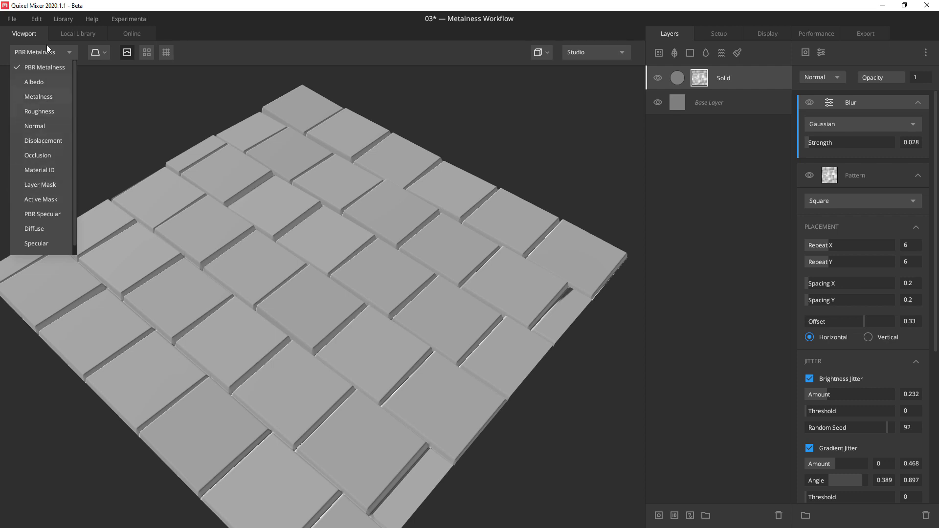
left_click(45, 184)
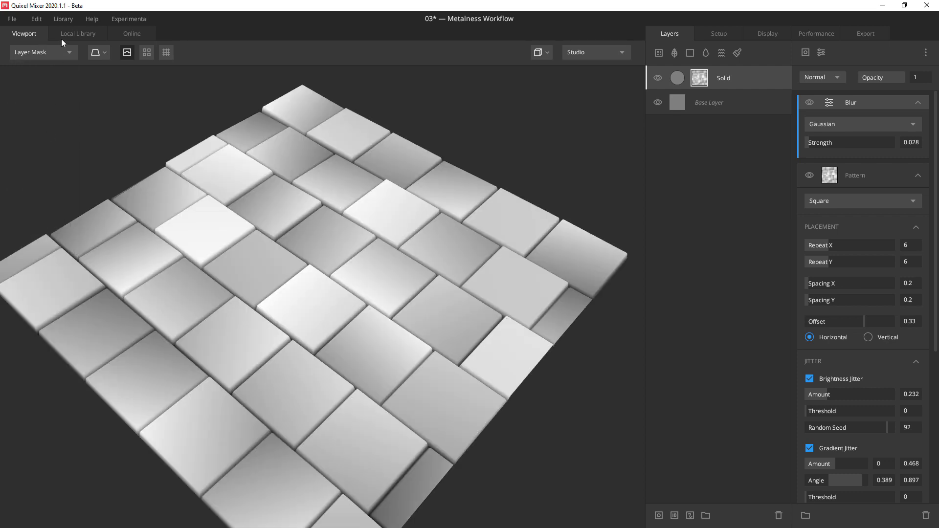
left_click(41, 54)
left_click(32, 197)
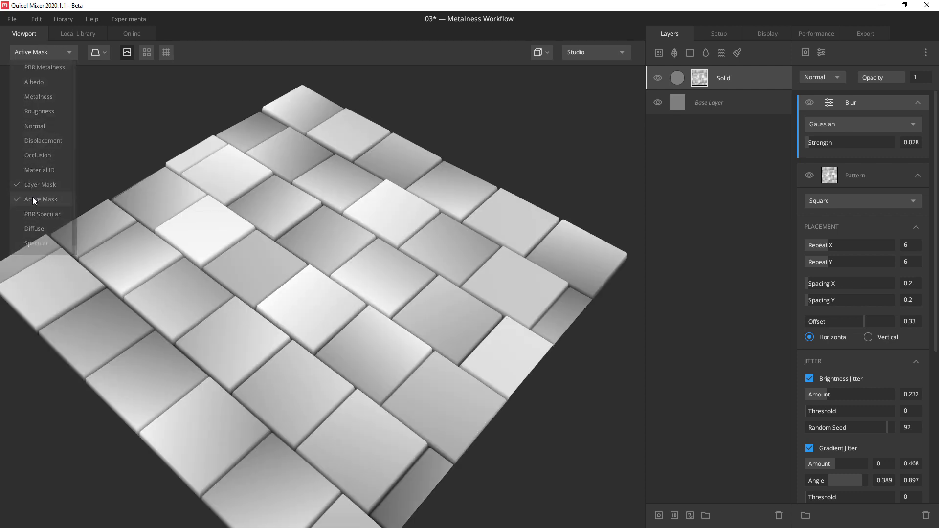
left_click(861, 178)
left_click(873, 102)
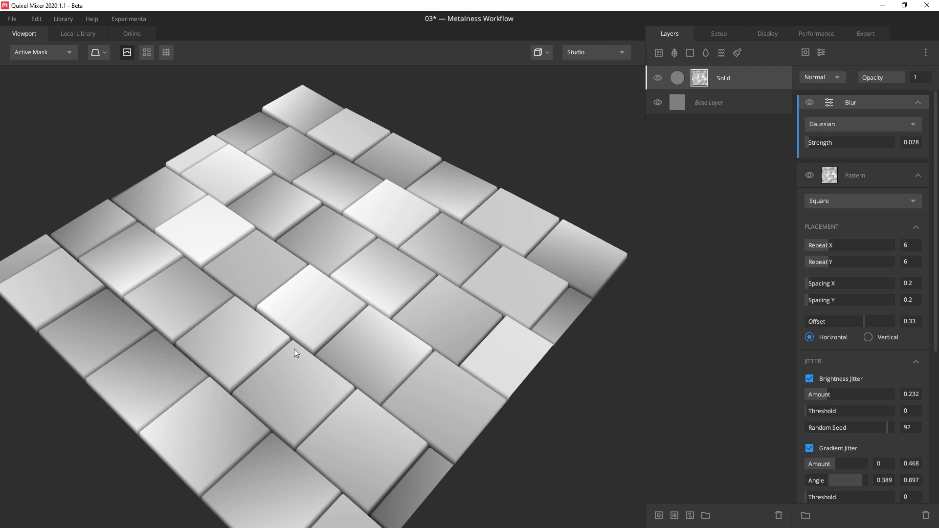
left_click_drag(295, 348, 313, 353)
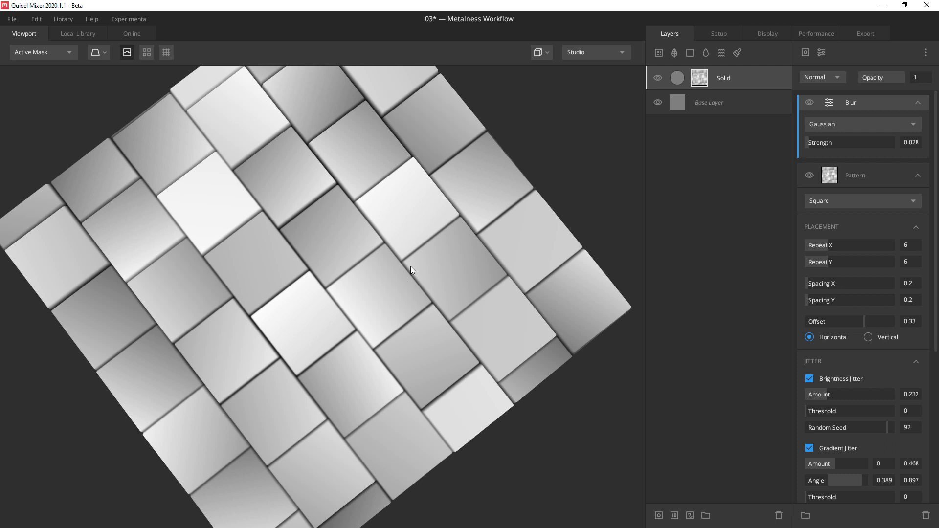
Try a Brightness/Contrast modifier with Contrast 2.983 above the blur, and inspect the bricks in the Active Mask and PBR Metalness views
left_click(821, 52)
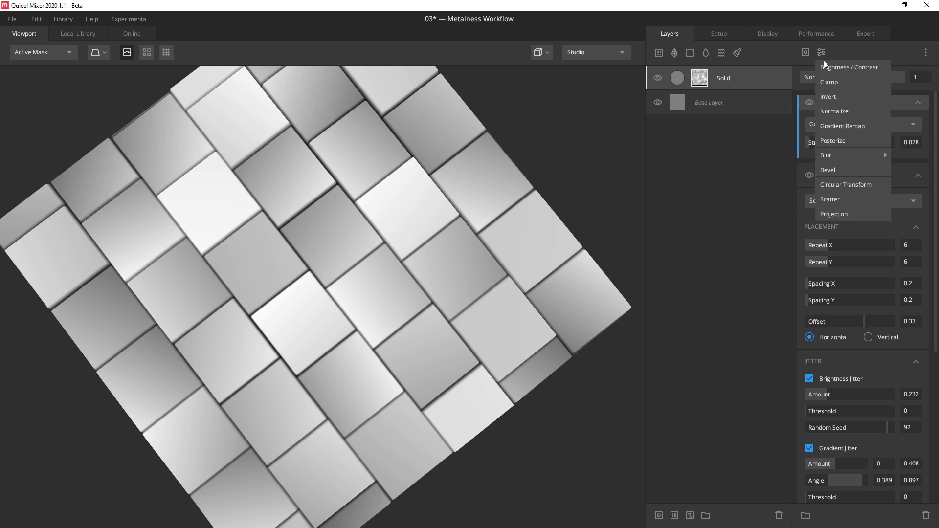
left_click(853, 70)
left_click_drag(819, 142, 832, 139)
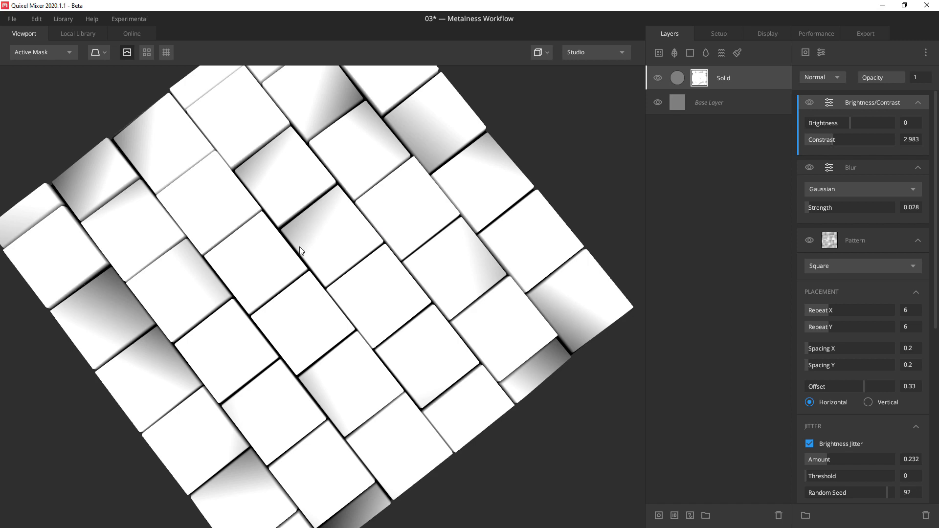
left_click_drag(302, 250, 345, 231)
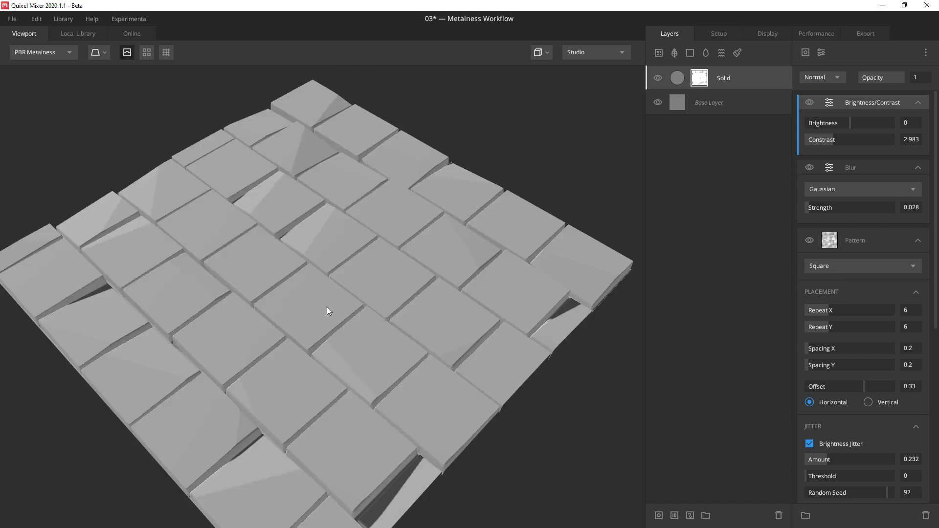
left_click_drag(326, 307, 265, 217)
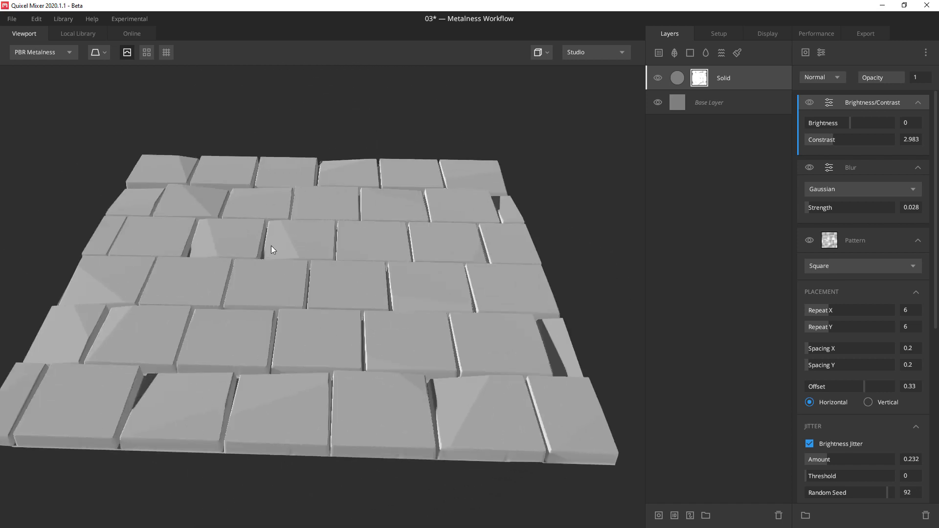
Compare the bricks with the Brightness/Contrast modifier hidden and shown, and delete the modifier
left_click(809, 103)
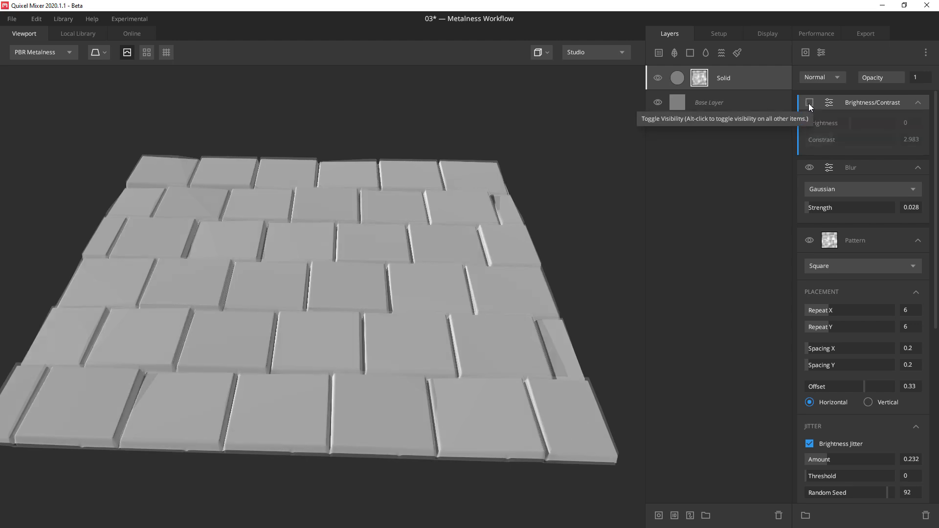
left_click(809, 103)
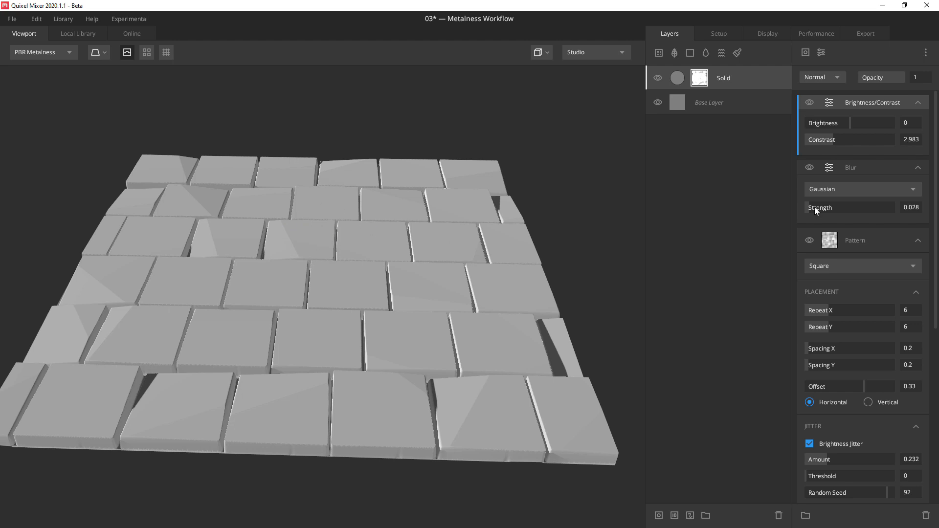
scroll(863, 187, "down", 2)
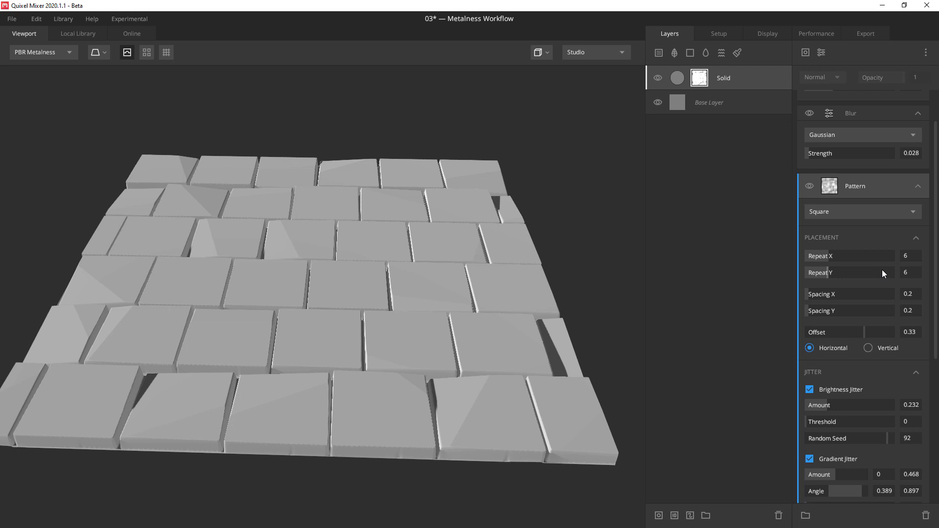
scroll(872, 171, "up", 1)
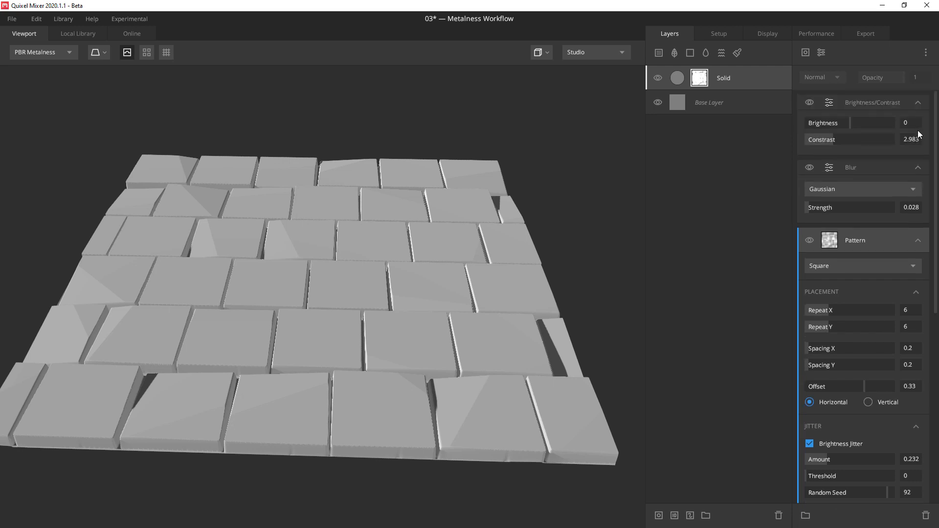
left_click(867, 101)
key("Delete")
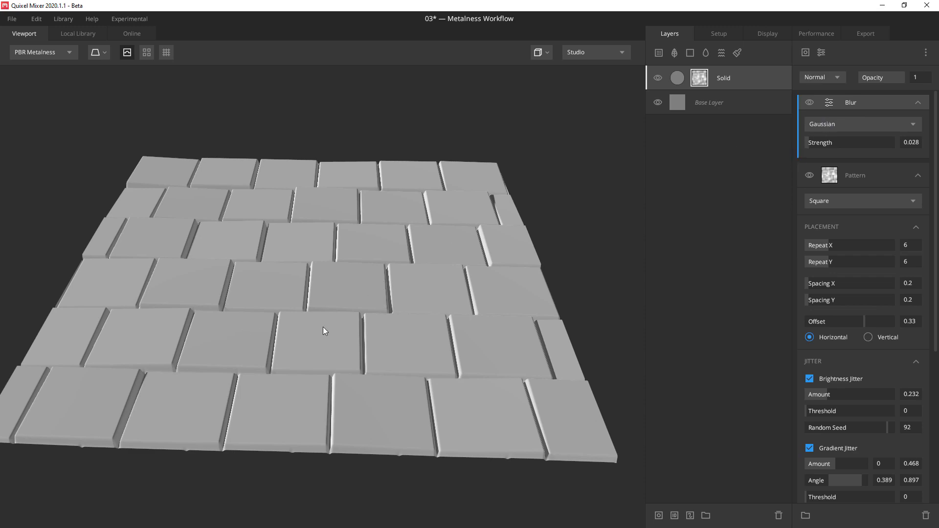
Set the Gaussian Blur's Strength to 0.011 and inspect the brick edges up close and across the whole surface
left_click_drag(433, 358, 455, 392)
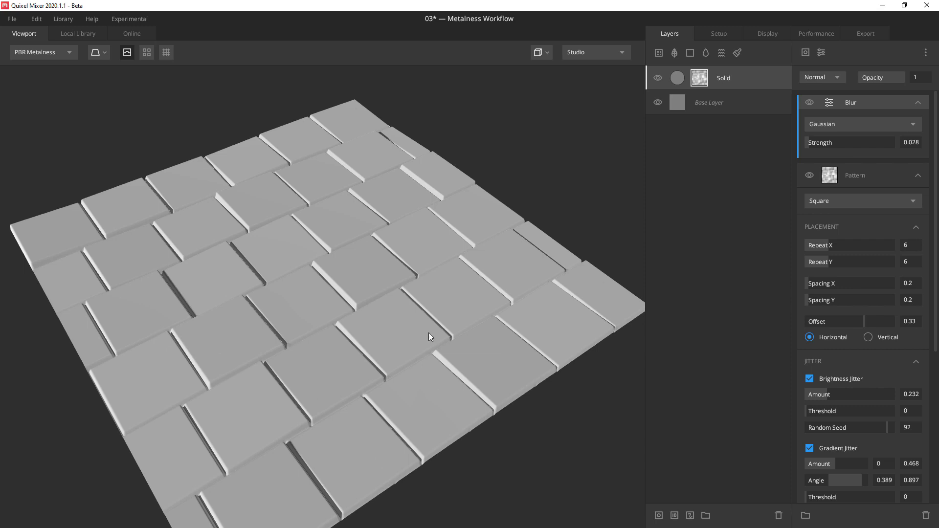
left_click_drag(430, 336, 354, 421)
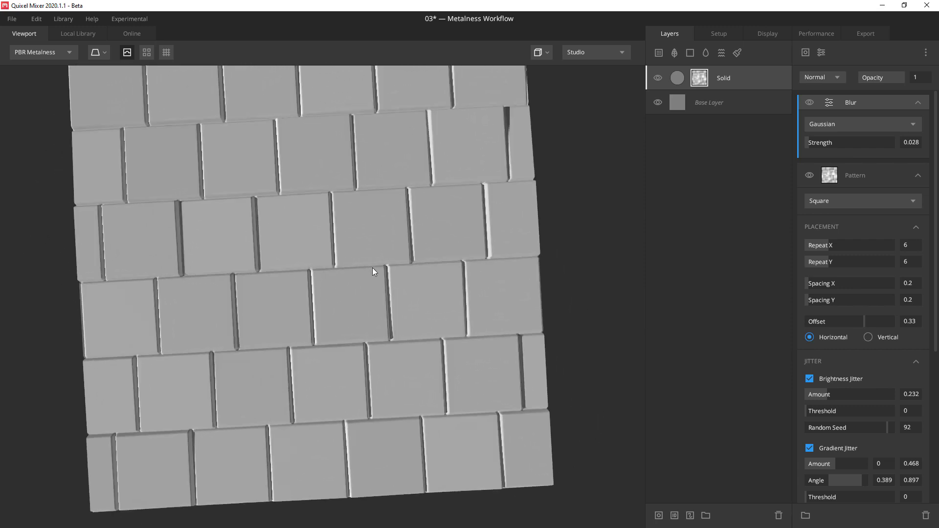
scroll(314, 278, "up", 6)
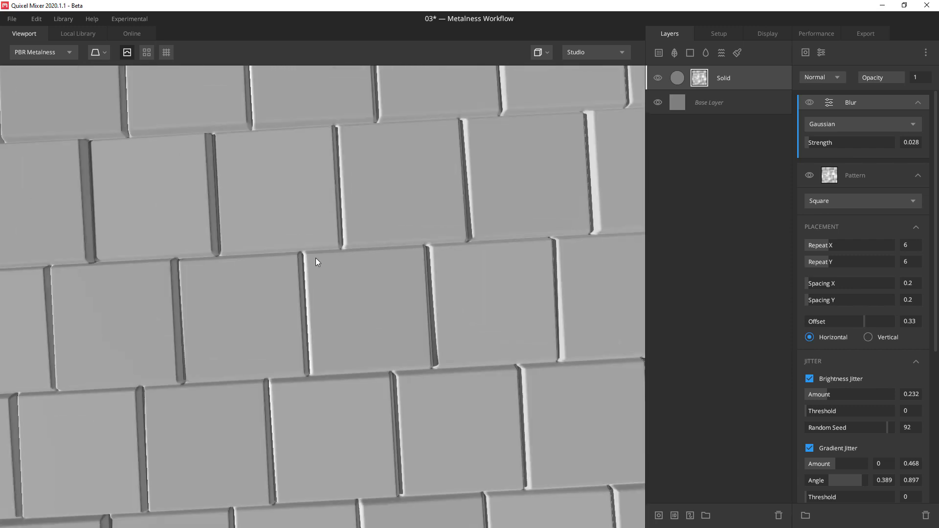
left_click_drag(816, 142, 805, 142)
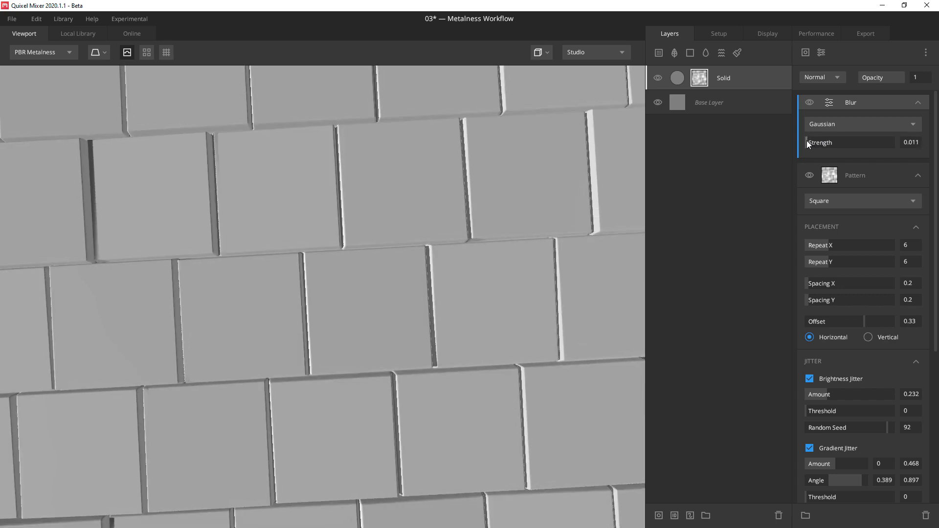
scroll(359, 246, "up", 5)
scroll(342, 218, "down", 3)
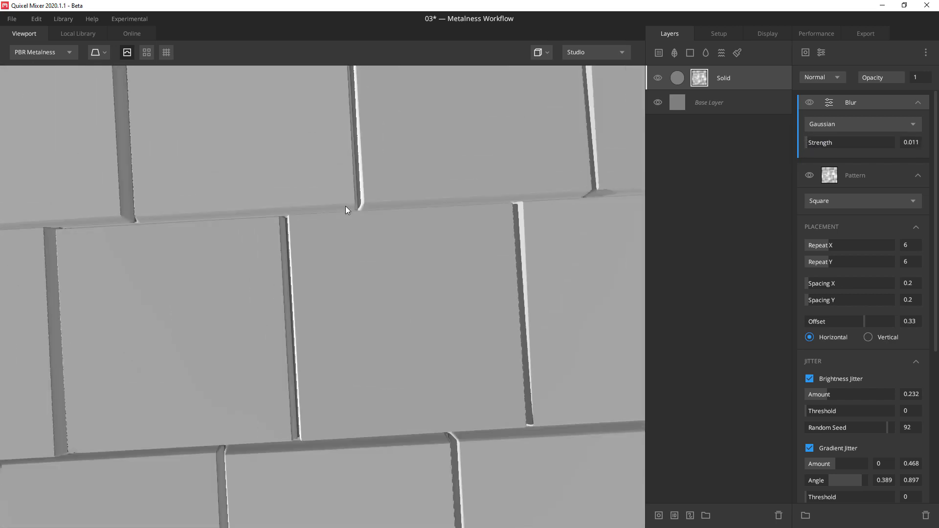
left_click_drag(345, 206, 272, 218)
scroll(272, 218, "down", 3)
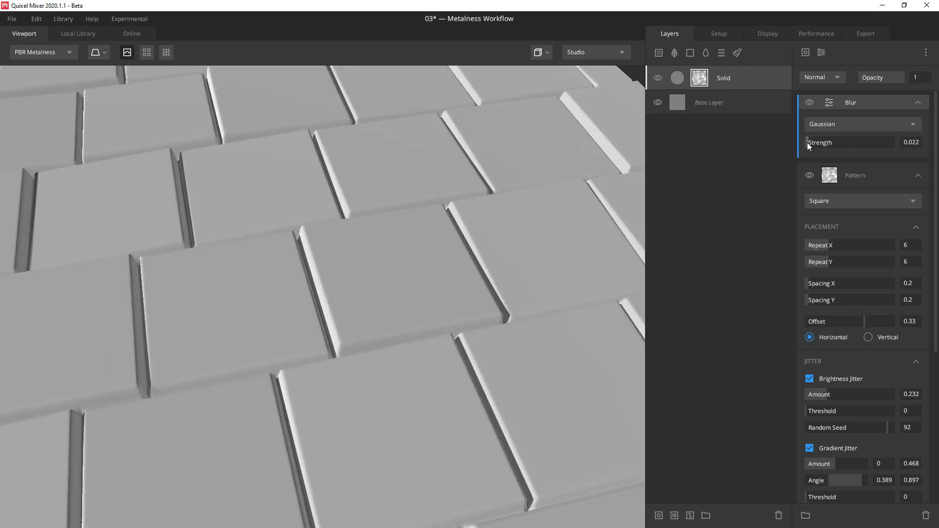
scroll(379, 284, "down", 5)
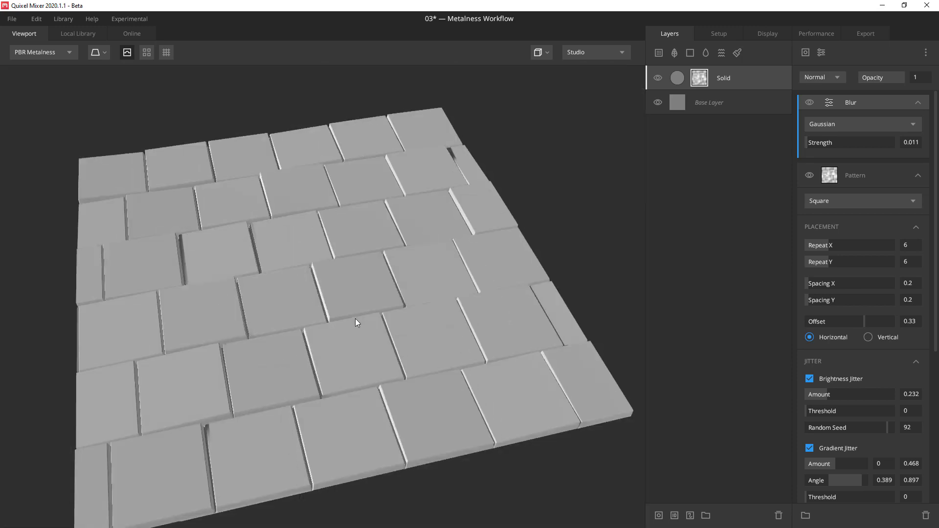
left_click_drag(355, 319, 318, 361)
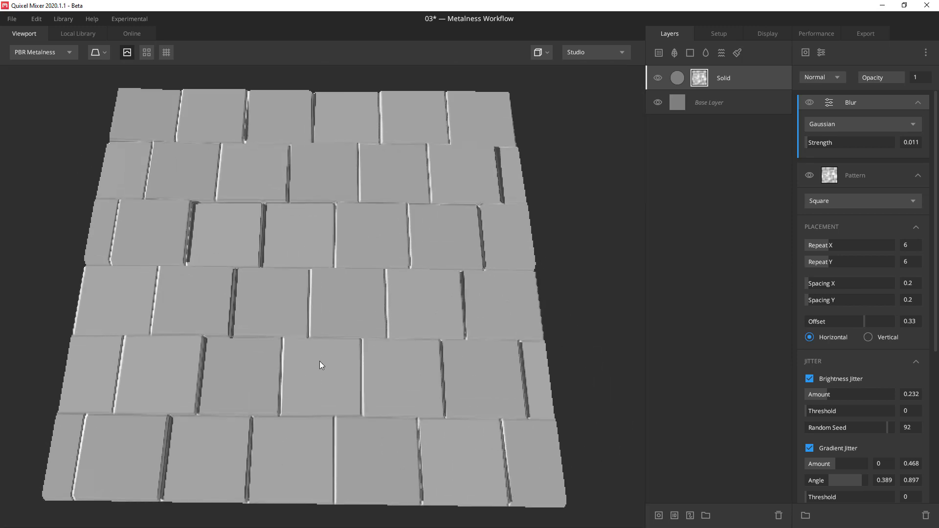
Add a Perlin Noise component above the blur in the Solid layer's mask stack
left_click(805, 52)
mouse_move(817, 99)
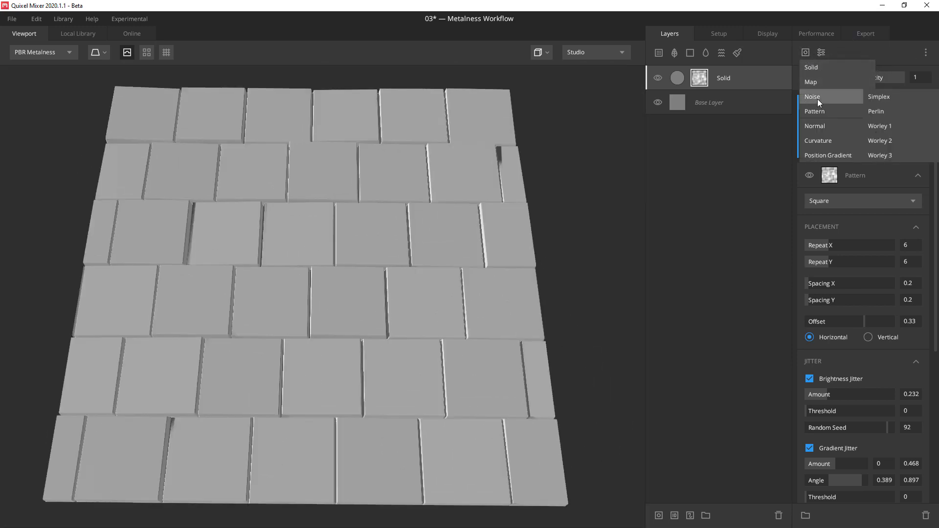
left_click(889, 112)
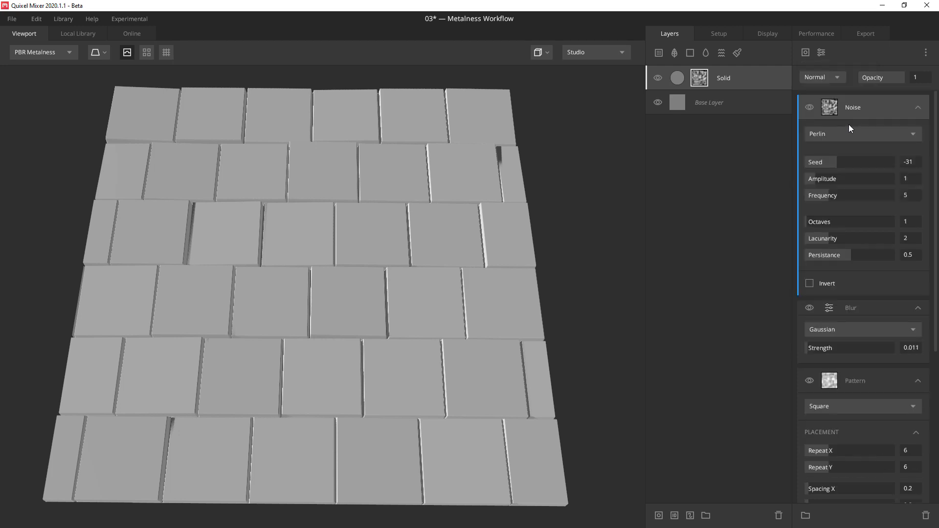
middle_click_drag(419, 290, 397, 255)
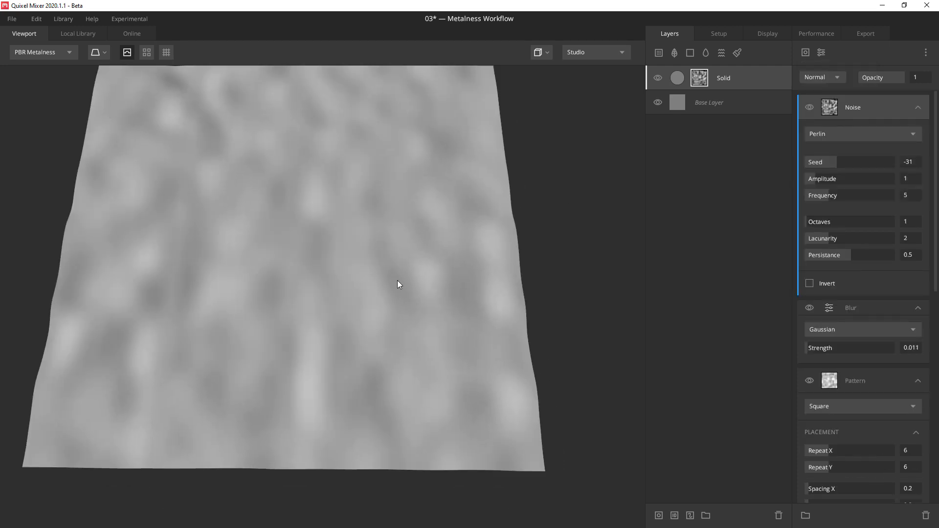
Switch the viewport to the Active Mask and compare the Perlin noise with the square pattern component
key("m")
key("m")
key("m")
key("m")
key("m")
key("m")
key("m")
key("m")
key("m")
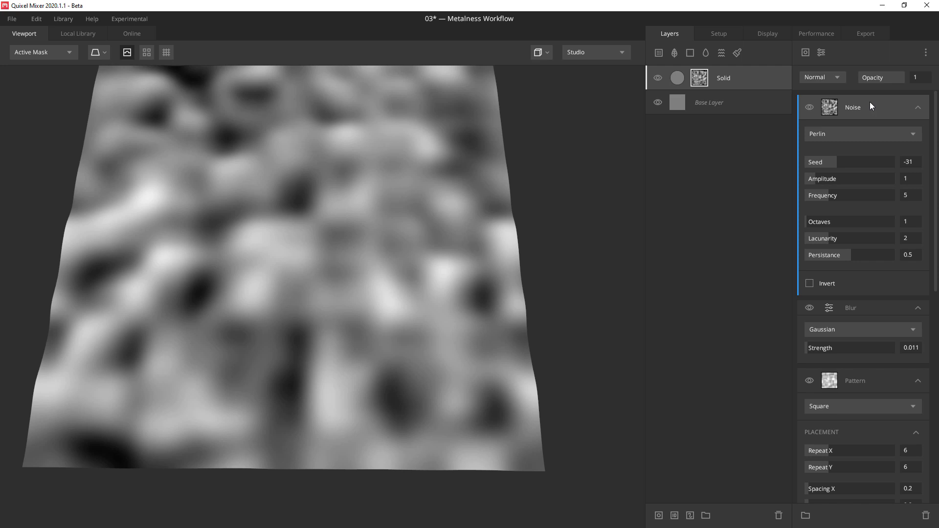
left_click(866, 388)
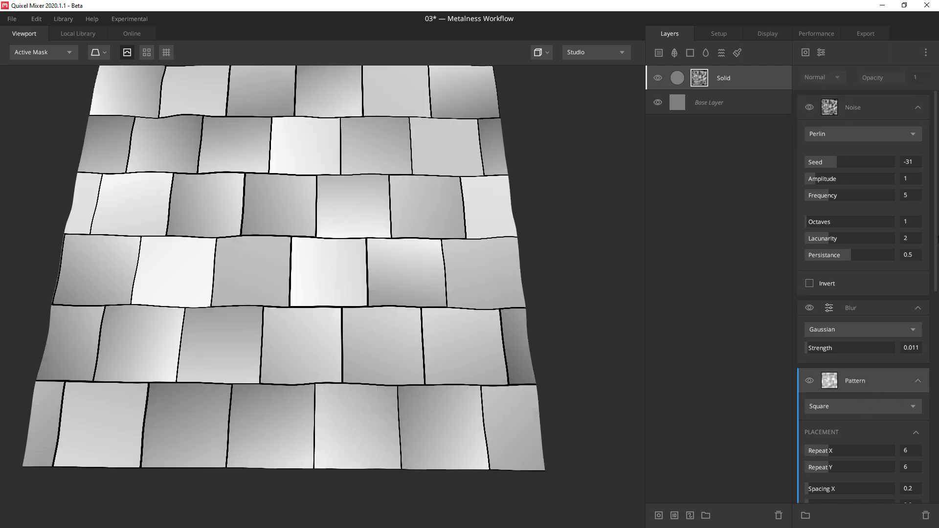
Select the Perlin Noise component and compare its Active Mask with the shaded material view
left_click(862, 107)
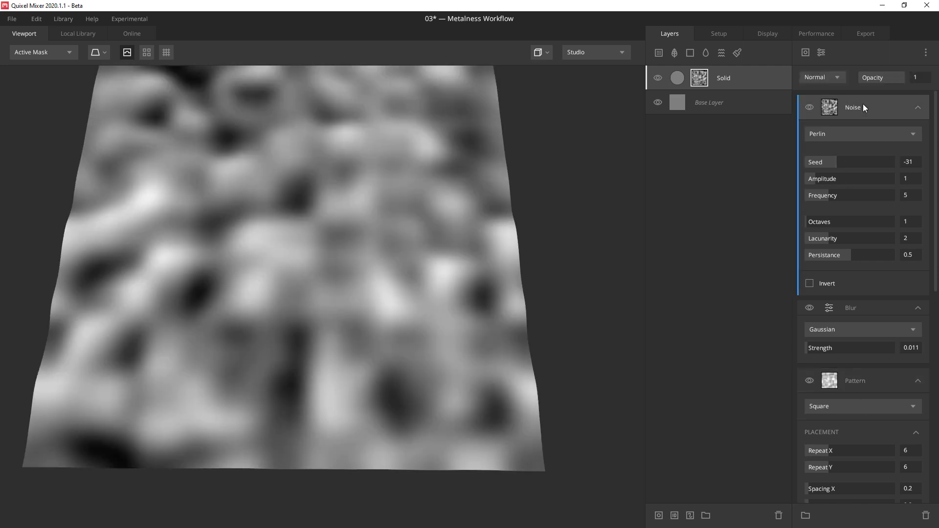
key("m")
key("m")
key("m")
key("m")
key("m")
key("m")
Try the Multiply and Subtract blend modes on the Perlin Noise component and inspect the brick surfaces
left_click(820, 78)
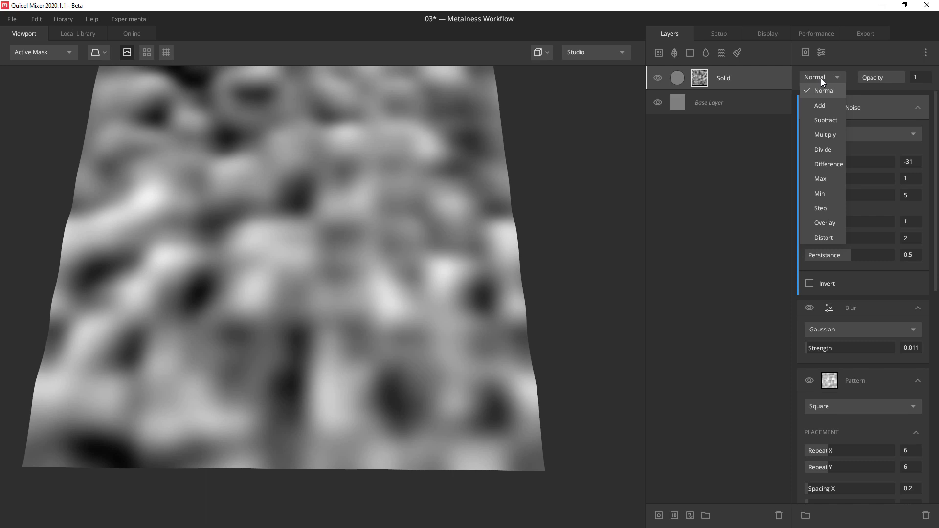
left_click(824, 135)
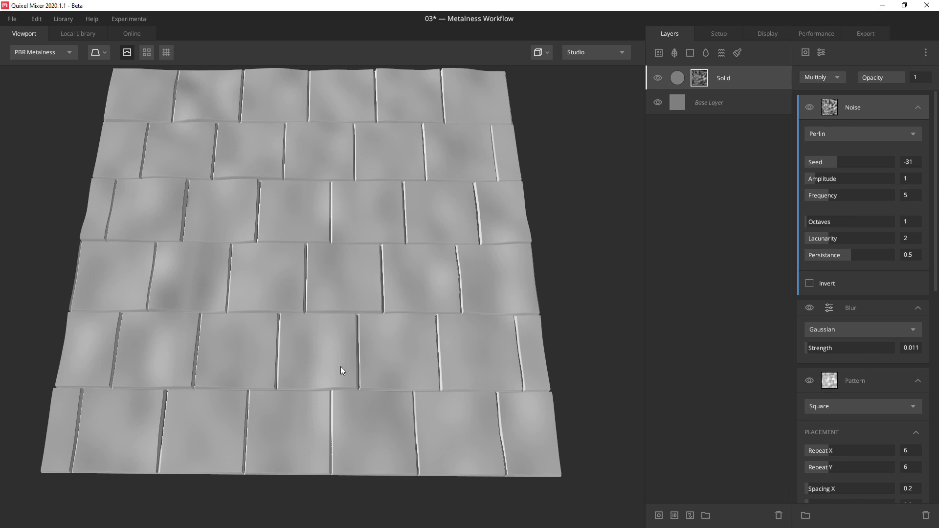
left_click_drag(341, 365, 291, 246)
scroll(295, 248, "up", 3)
left_click_drag(312, 280, 254, 274)
left_click(809, 75)
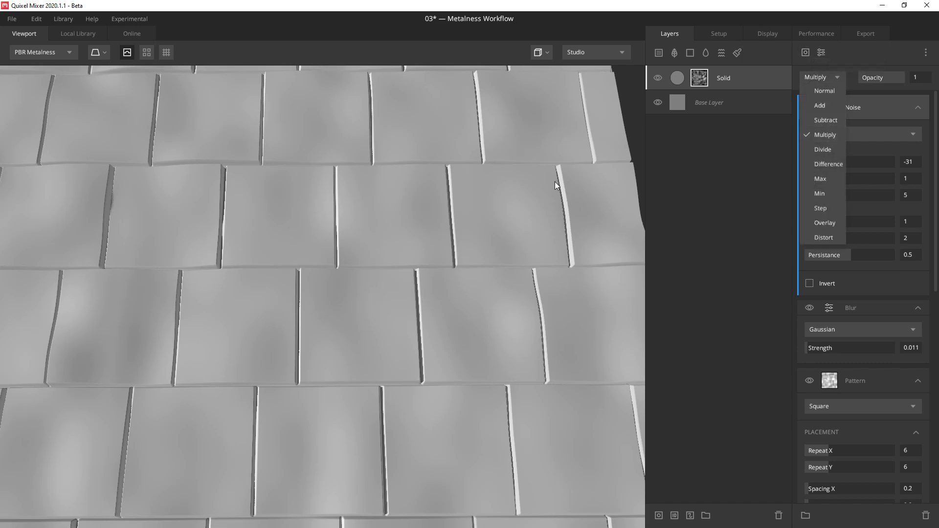
left_click_drag(371, 295, 315, 238)
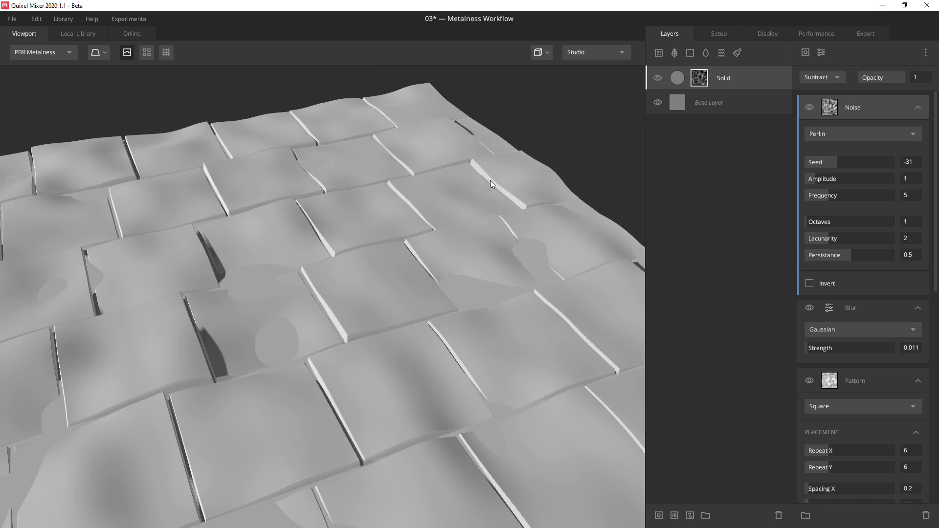
Set the Noise component's blend mode to Distort and inspect the warped bricks up close and from afar
left_click(828, 76)
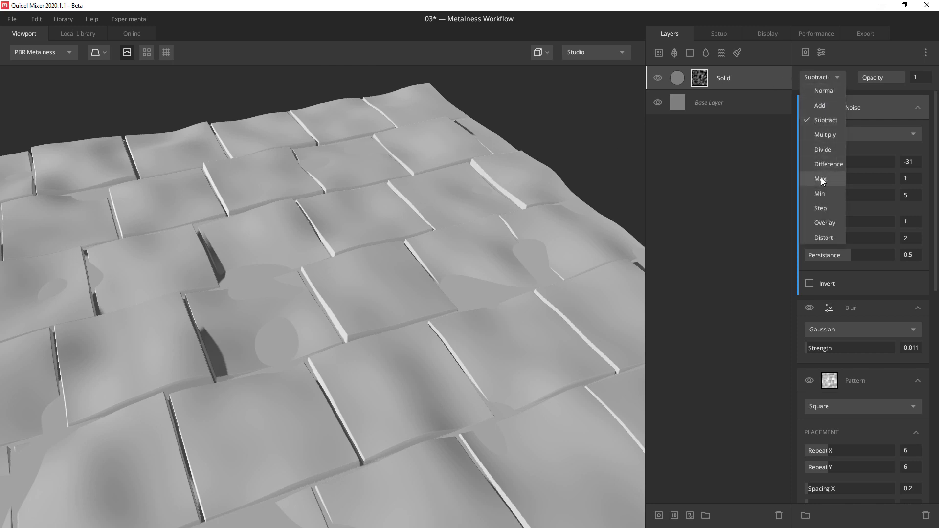
left_click(821, 236)
left_click_drag(503, 280, 406, 376)
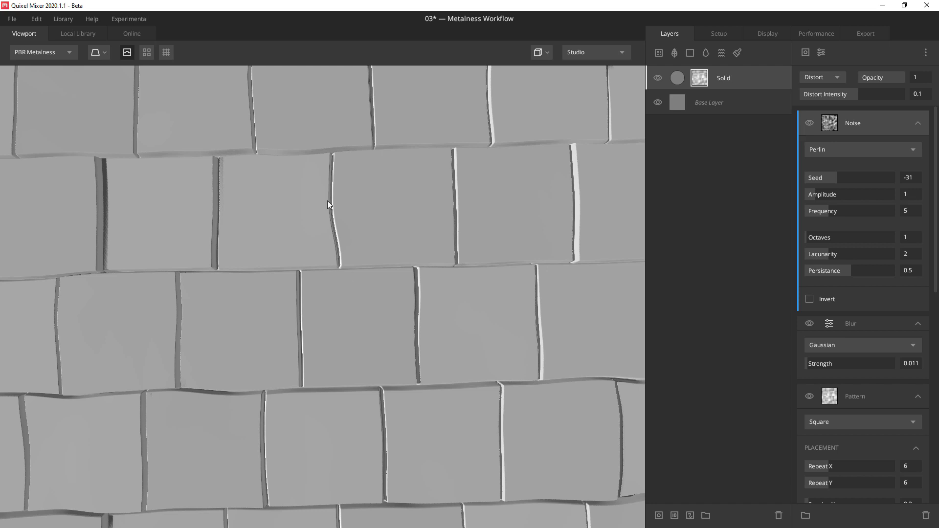
scroll(327, 201, "down", 5)
scroll(325, 228, "up", 3)
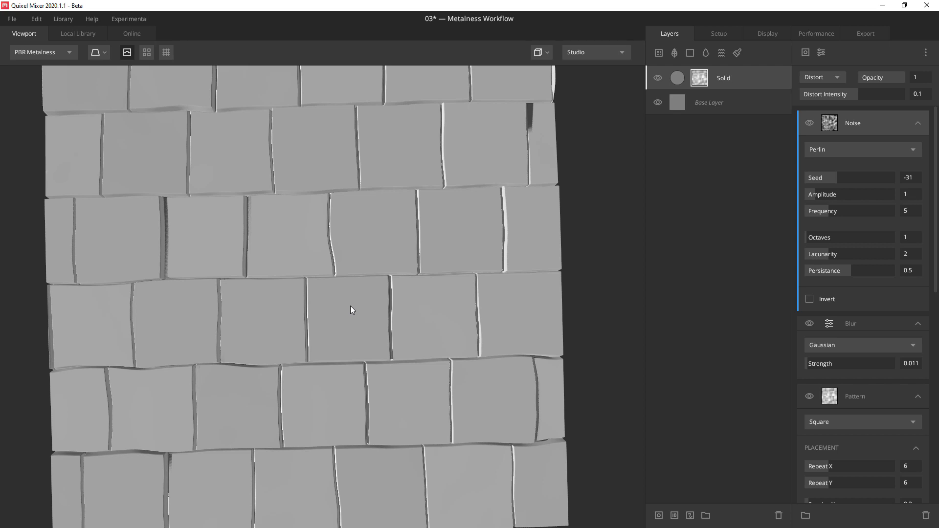
Try the Worley 1, Worley 2, Worley 3 and Simplex noise types as the distortion source, and return to Perlin
left_click(843, 149)
left_click(844, 195)
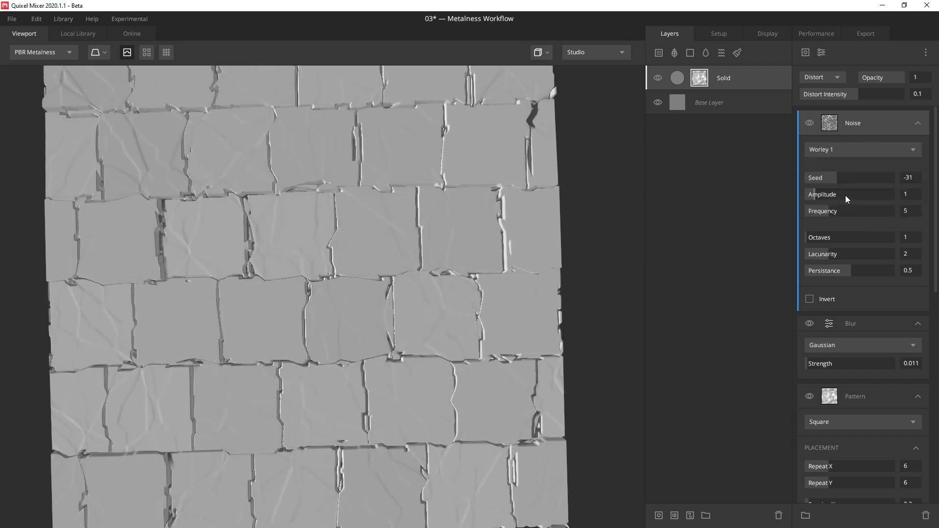
left_click(840, 149)
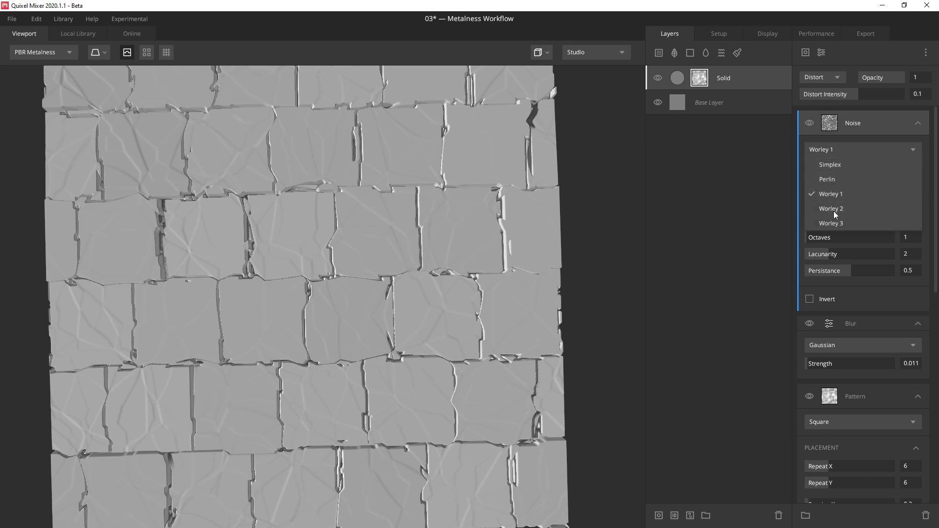
left_click(831, 209)
left_click(848, 150)
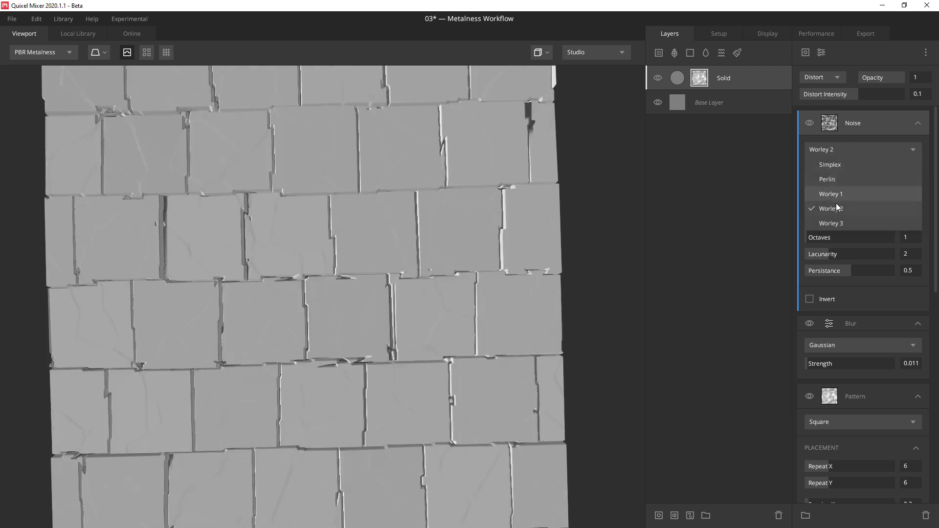
left_click(837, 224)
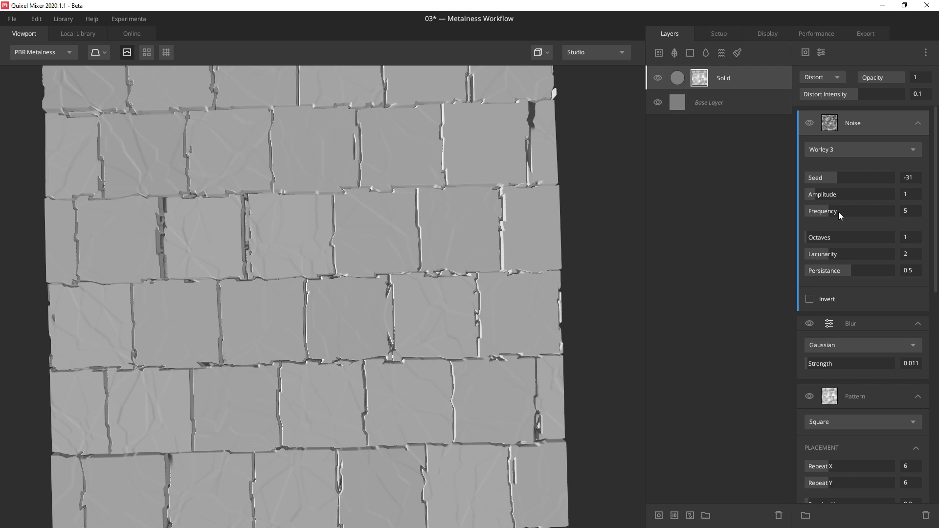
left_click(849, 152)
left_click(835, 165)
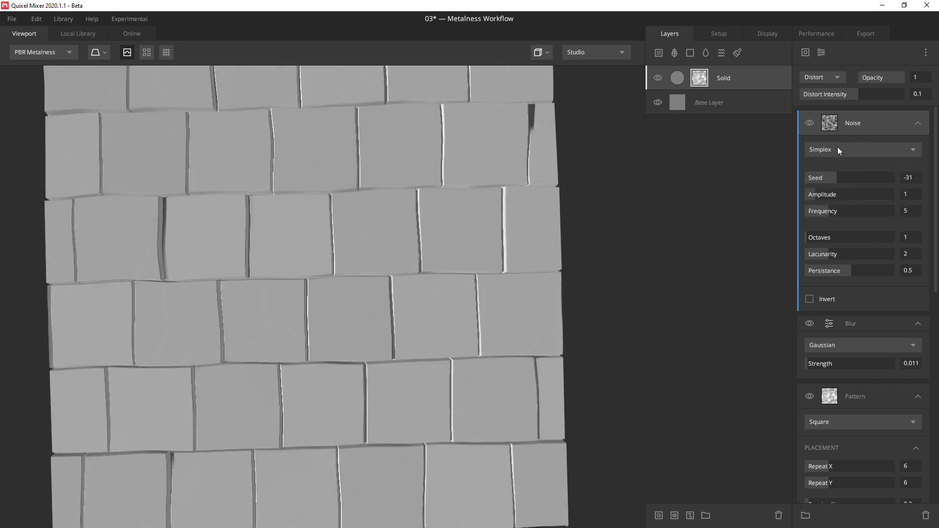
left_click(837, 150)
left_click(823, 176)
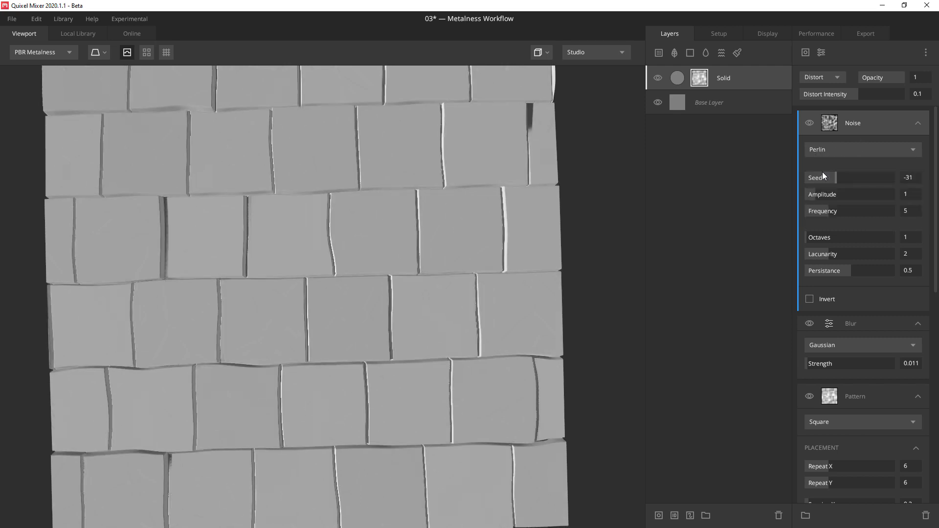
Set the Perlin noise's Octaves to 3 and Seed to -49, and check the brick edges
mouse_move(814, 239)
left_mouse_down()
mouse_move(835, 238)
mouse_move(824, 239)
left_mouse_up()
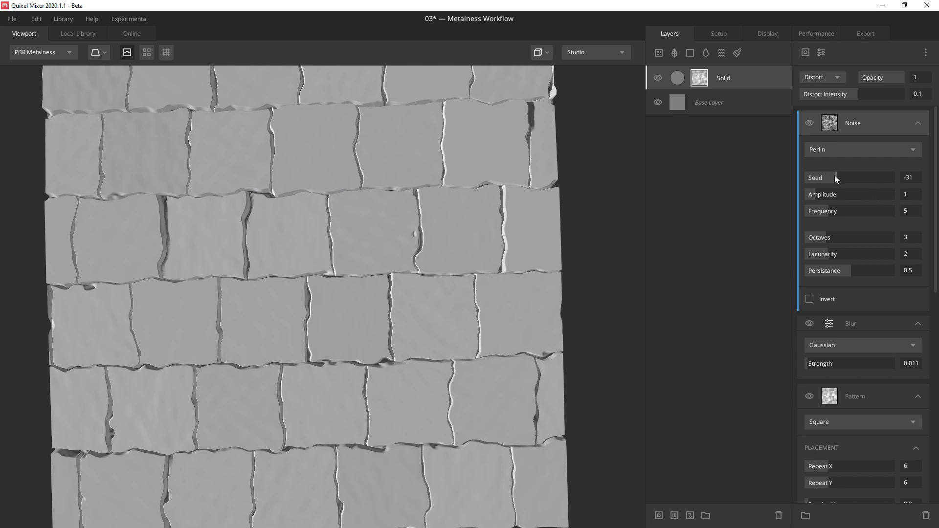
left_click_drag(834, 176, 828, 177)
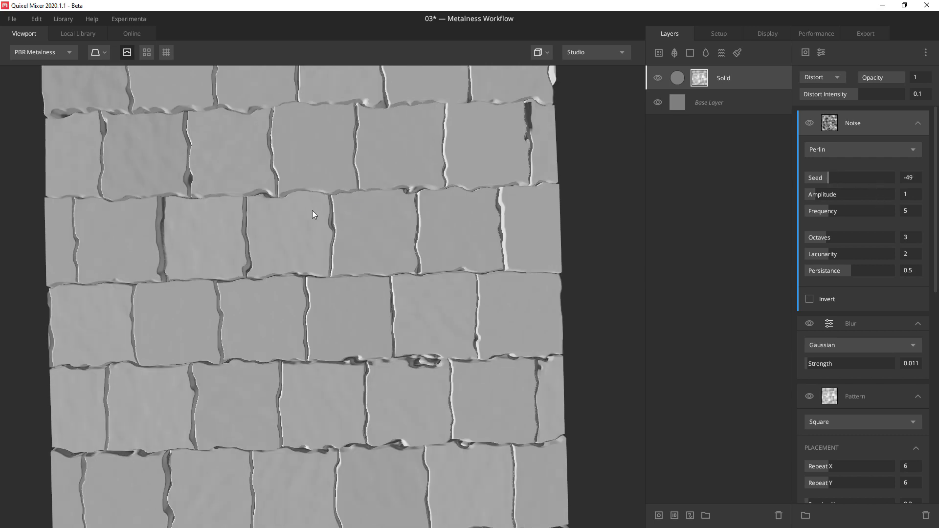
scroll(312, 218, "down", 3)
scroll(398, 282, "up", 5)
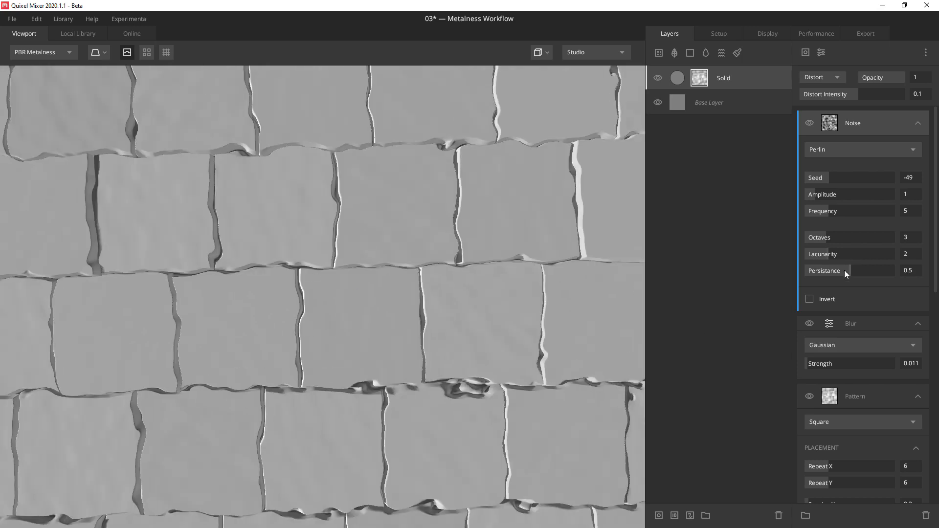
Lower the Perlin noise's Frequency to 1.878 and Amplitude to 0.608 while checking the whole brick surface
left_click_drag(832, 210, 813, 216)
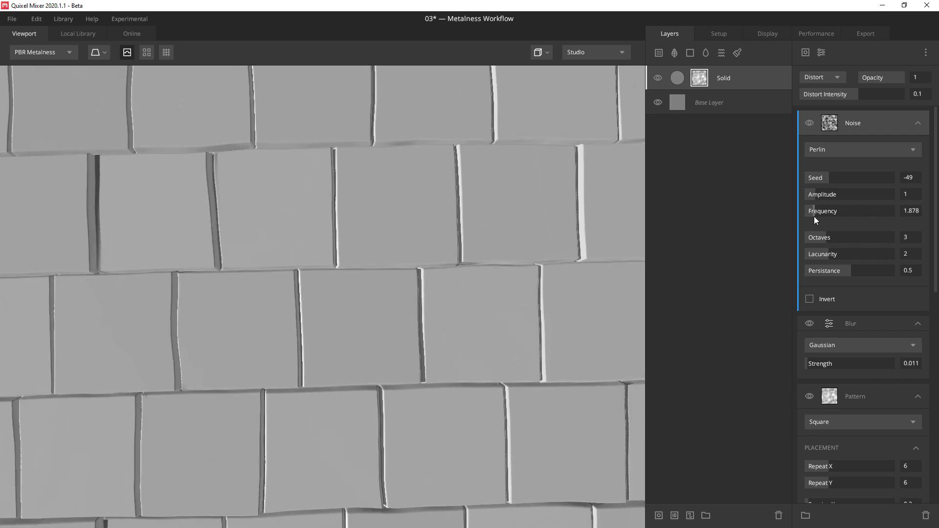
scroll(443, 309, "down", 3)
left_click_drag(443, 309, 295, 380)
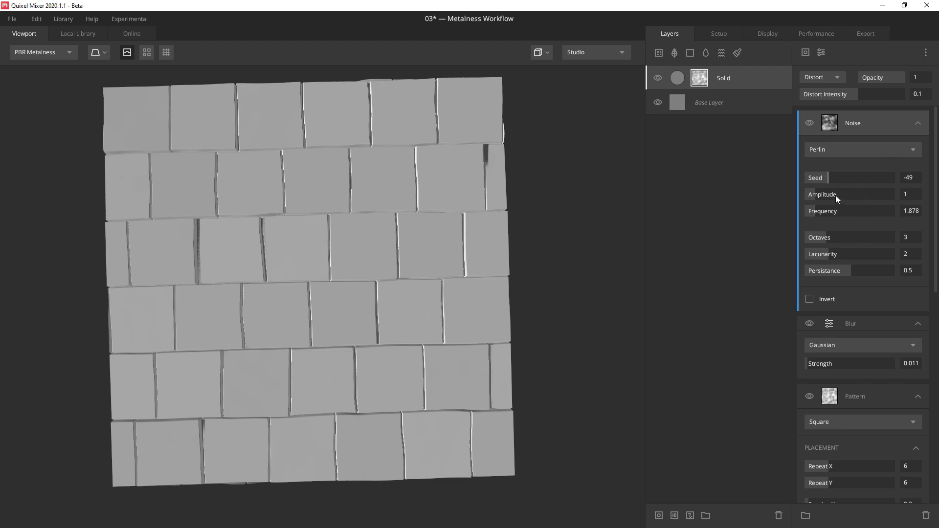
left_click_drag(815, 195, 811, 194)
mouse_move(409, 409)
left_mouse_down()
mouse_move(375, 296)
mouse_move(374, 245)
mouse_move(428, 331)
mouse_move(581, 319)
mouse_move(376, 422)
mouse_move(404, 429)
mouse_move(396, 432)
mouse_move(400, 422)
left_mouse_up()
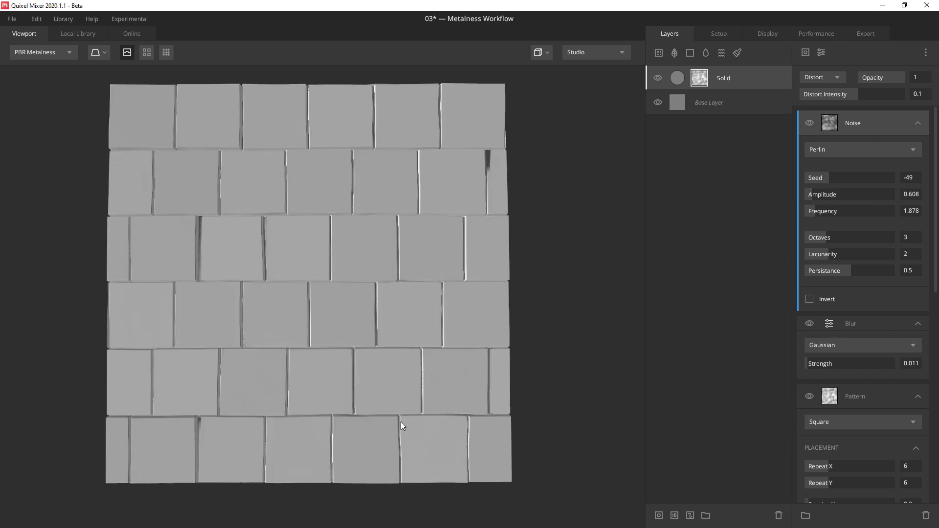
Add a second Solid layer above the brick layer and give it a mask stack with a Curvature component
left_click(690, 53)
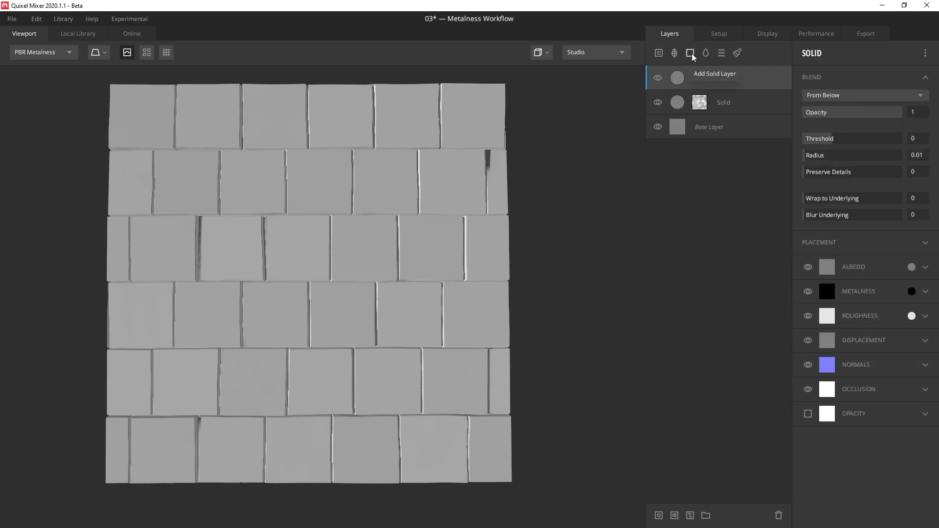
left_click(715, 104)
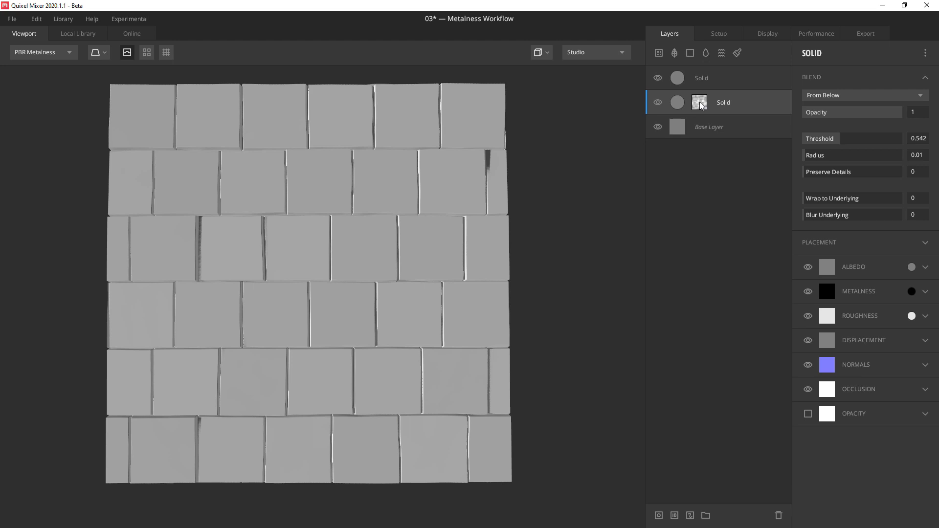
left_click(700, 79)
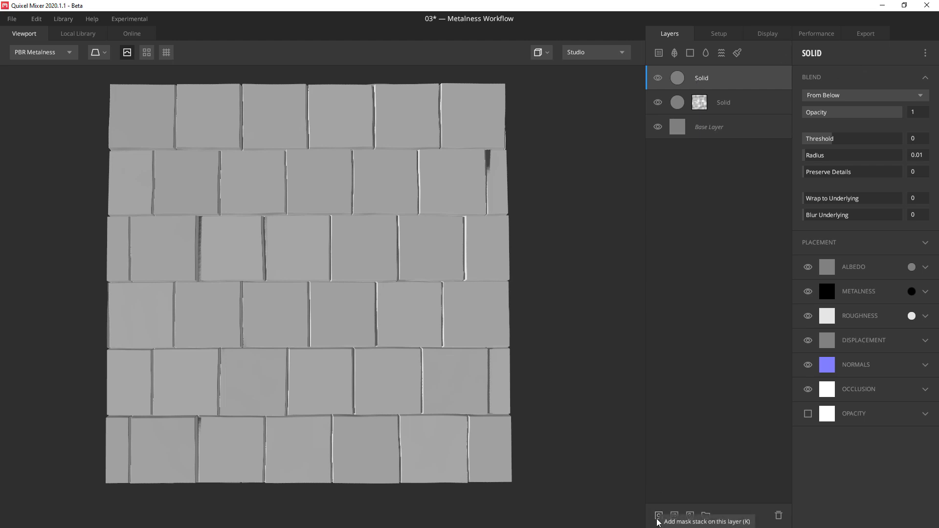
left_click(659, 516)
left_click(804, 52)
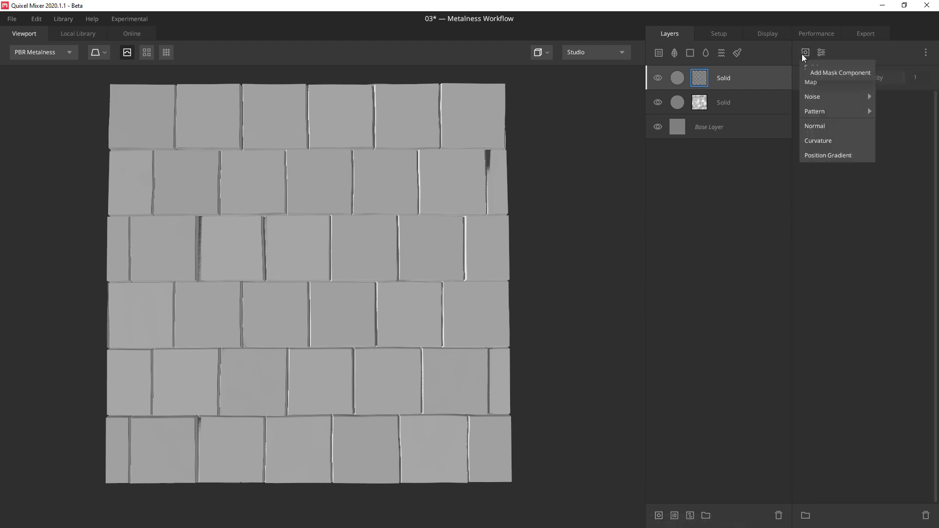
left_click(814, 140)
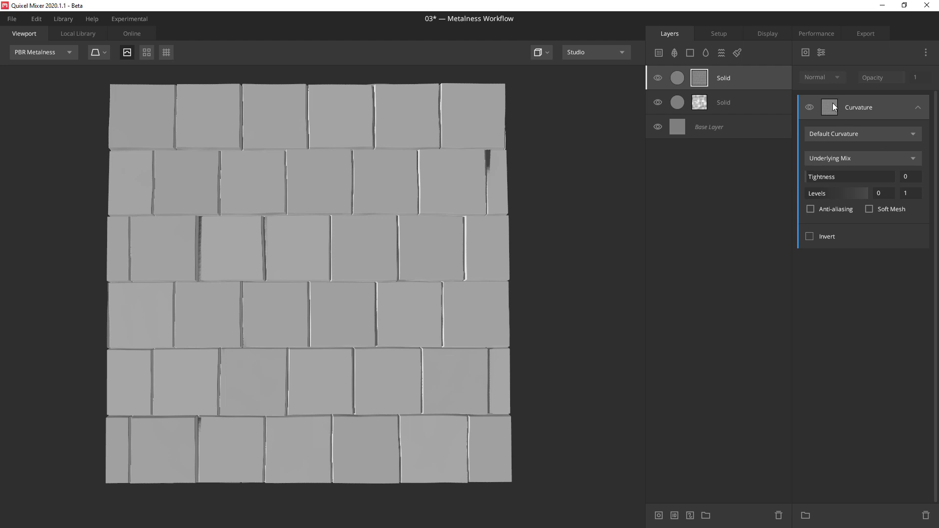
Switch the viewport to the Active Mask and examine the curvature mask around the bricks, both normal and inverted
middle_click_drag(348, 319, 312, 283)
key("m")
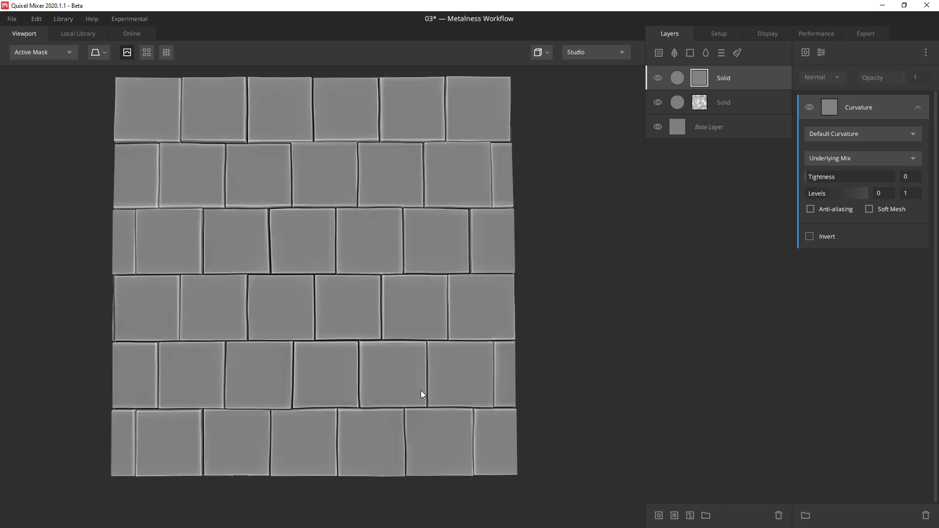
left_click_drag(420, 390, 351, 266)
scroll(266, 325, "up", 4)
left_click_drag(266, 324, 408, 400)
scroll(347, 330, "down", 4)
scroll(399, 362, "up", 4)
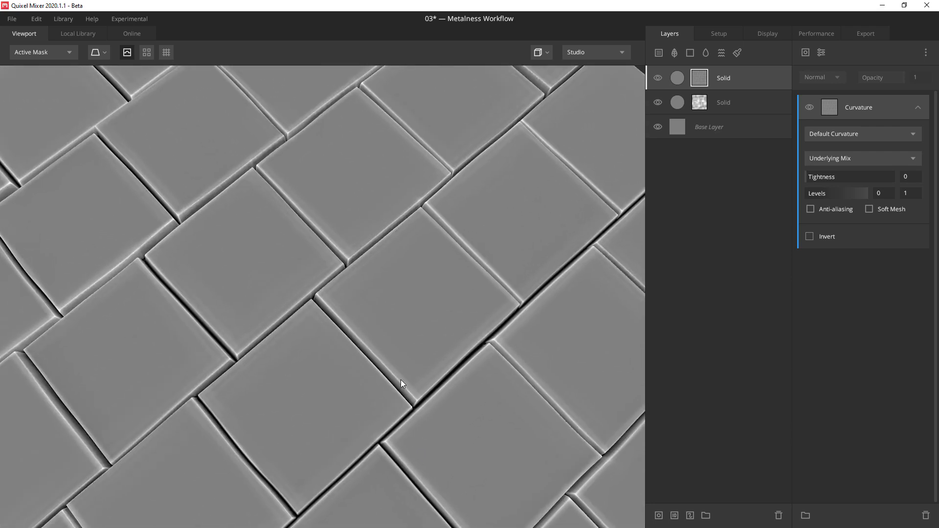
left_click_drag(388, 363, 310, 305)
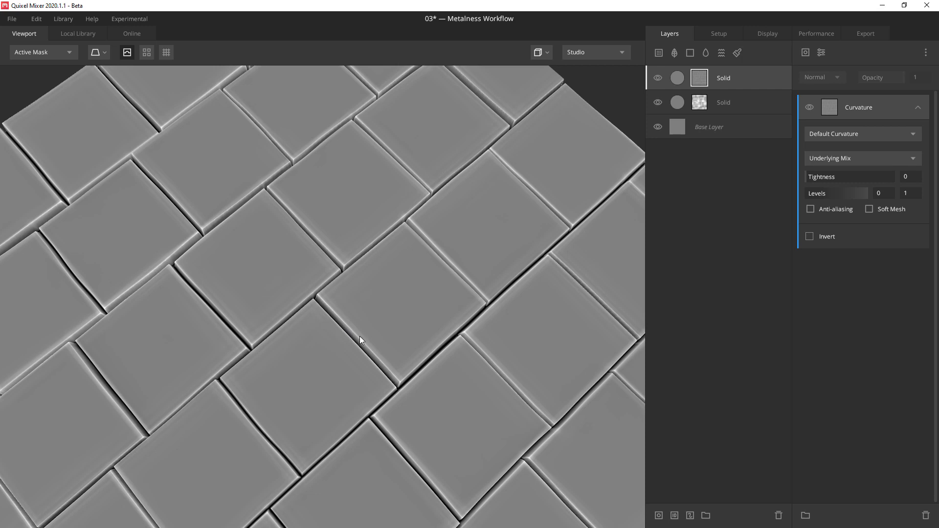
left_click_drag(404, 383, 446, 368)
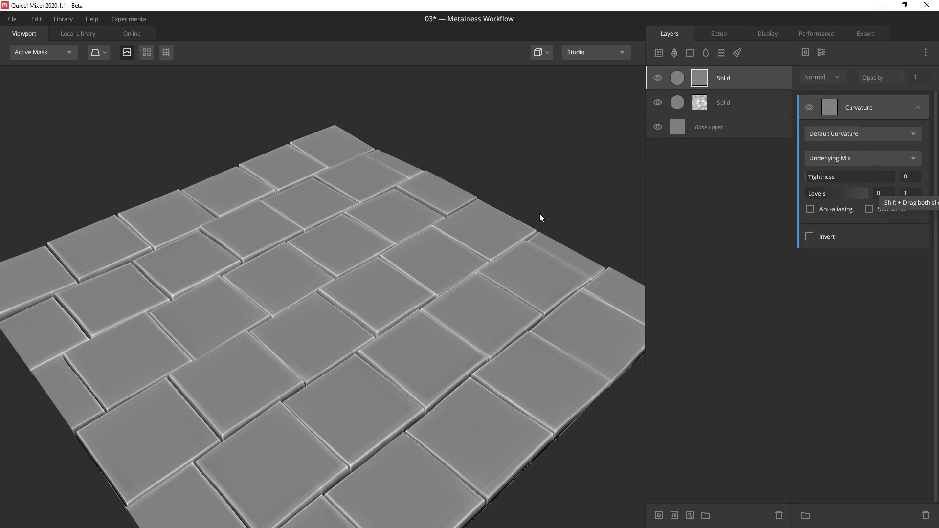
left_click_drag(539, 213, 394, 334)
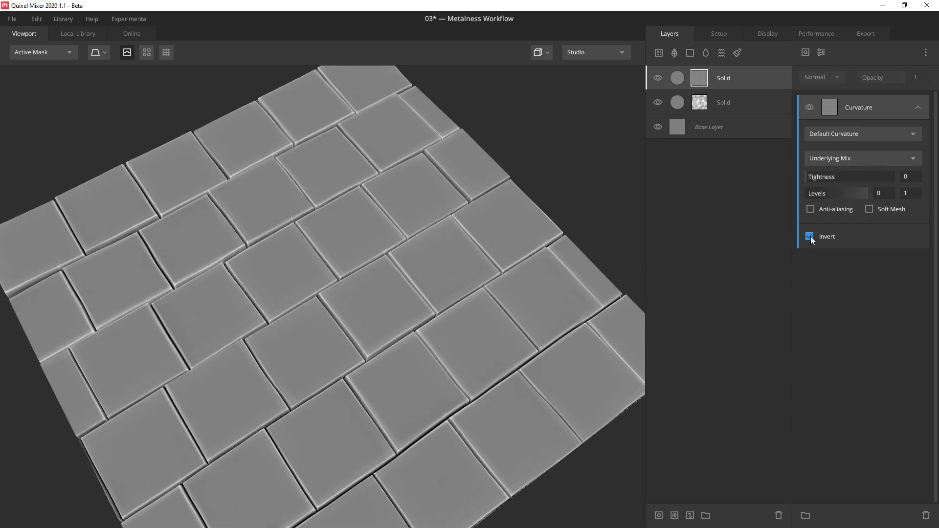
left_click_drag(463, 319, 446, 337)
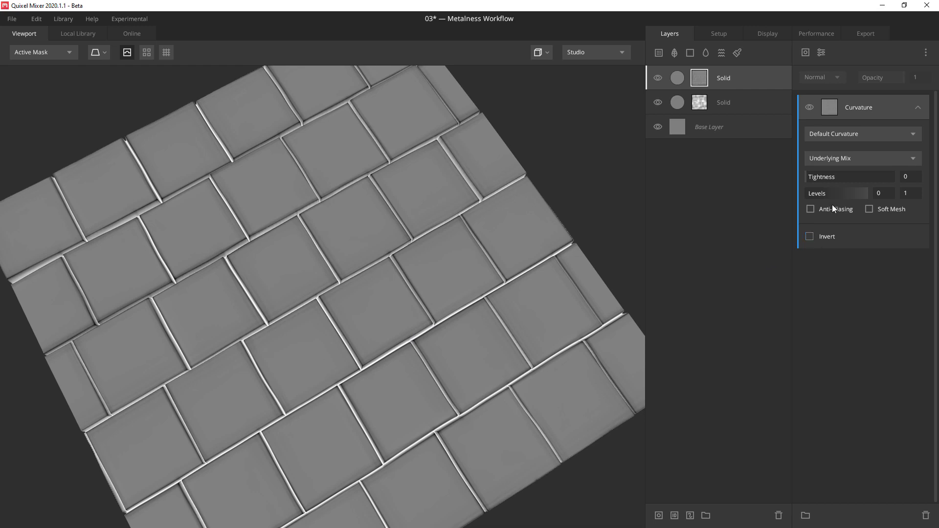
Preview the Curvature component's Edges Only type up close, and set the type to Cavities Only
left_click(834, 157)
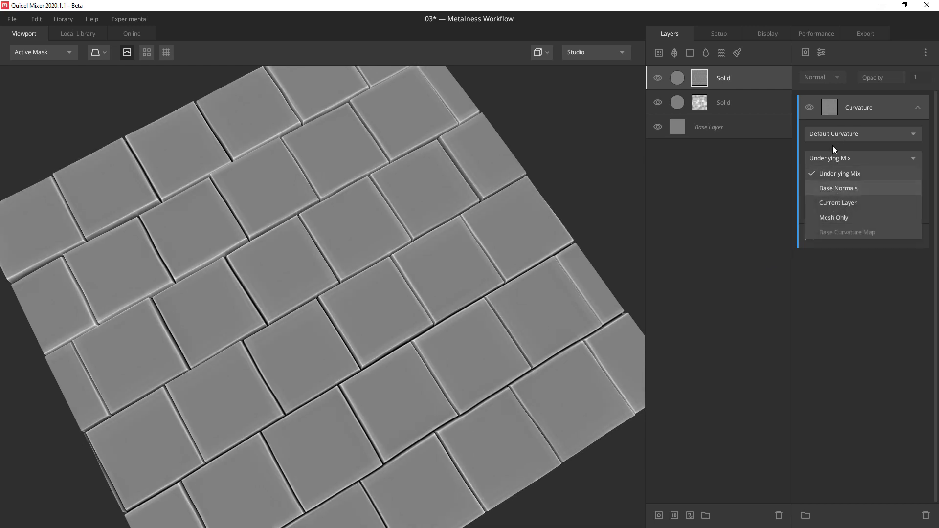
left_click(833, 133)
left_click(833, 133)
left_click(834, 164)
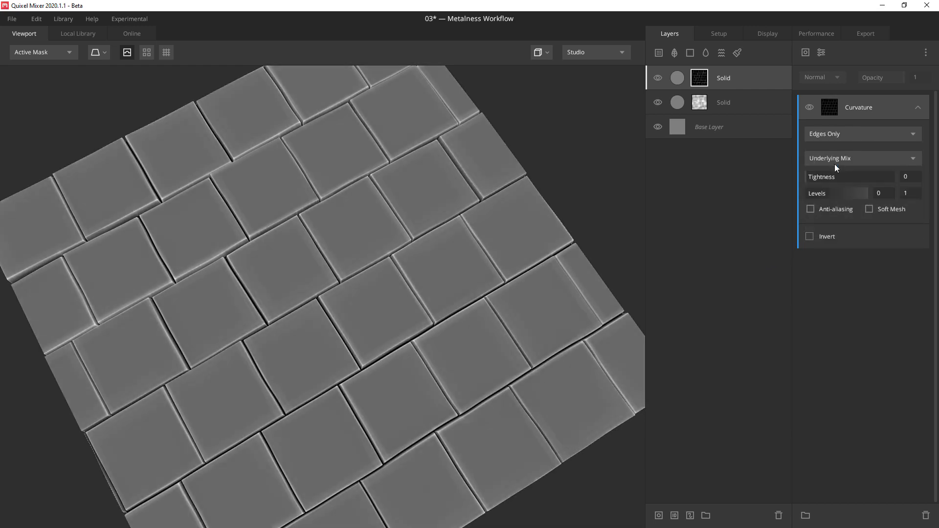
scroll(405, 371, "up", 3)
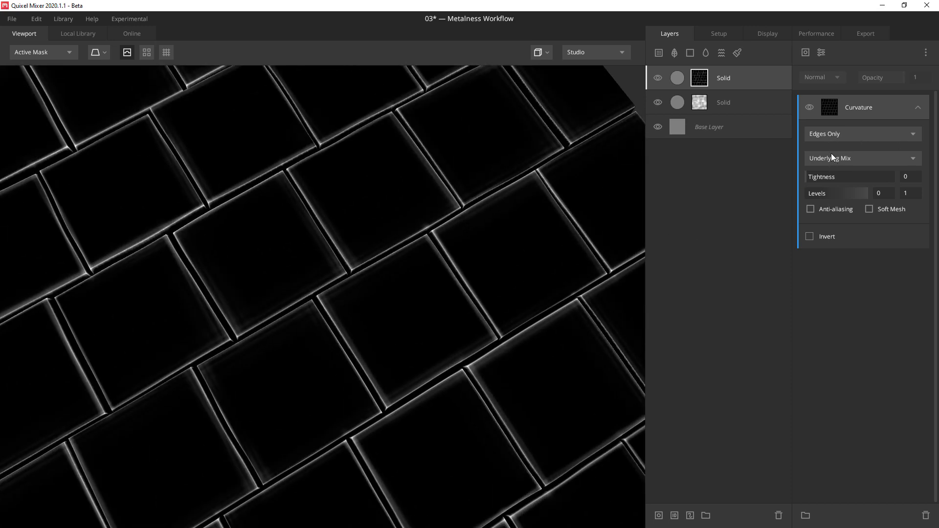
left_click(833, 135)
left_click(837, 180)
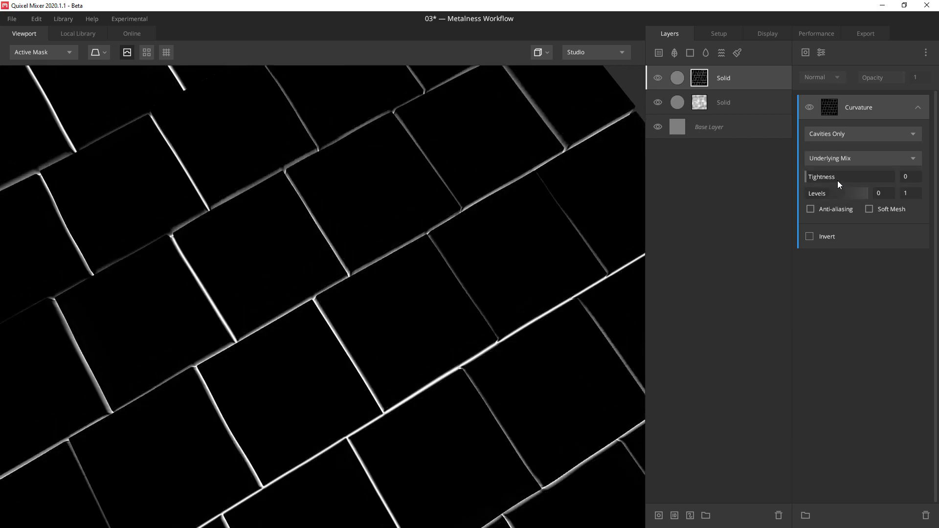
Preview the Curvature component's Edges & Cavities type on the brick mask, and set the type back to Cavities Only
left_click(846, 132)
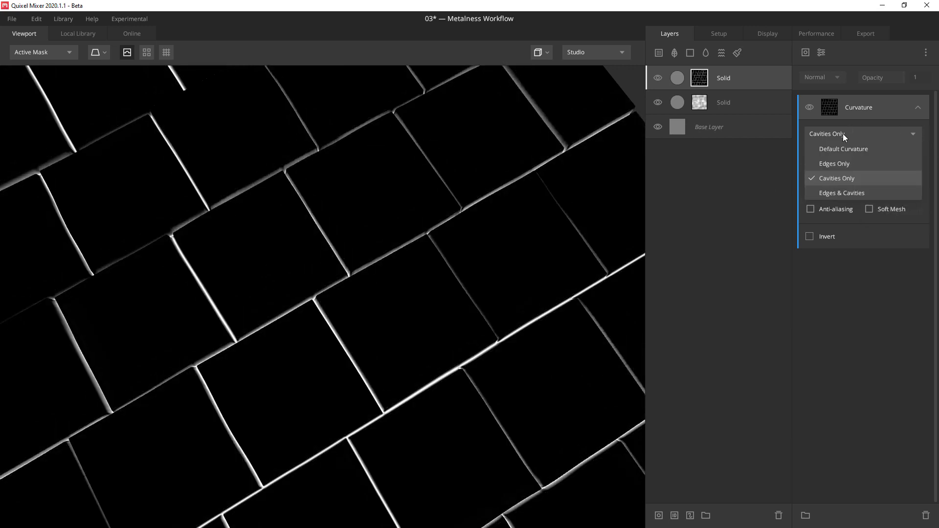
left_click(834, 195)
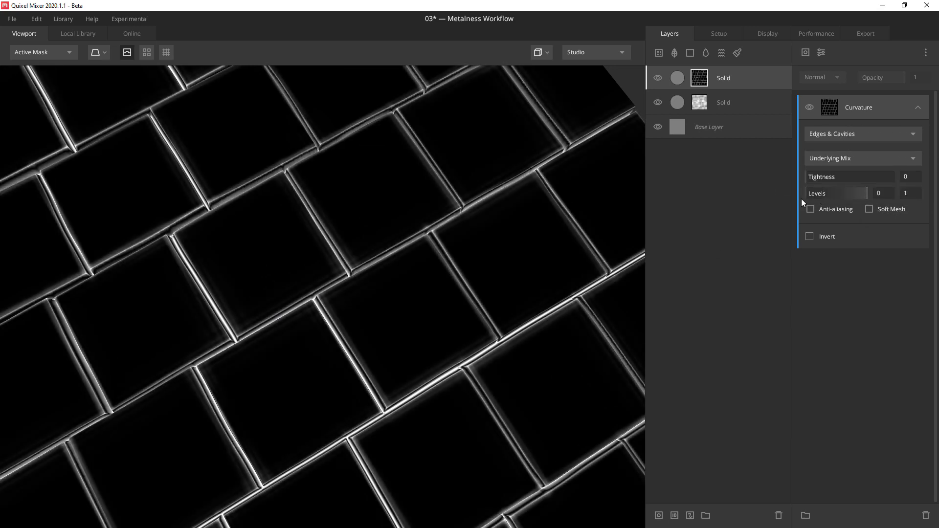
left_click(823, 134)
left_click(832, 178)
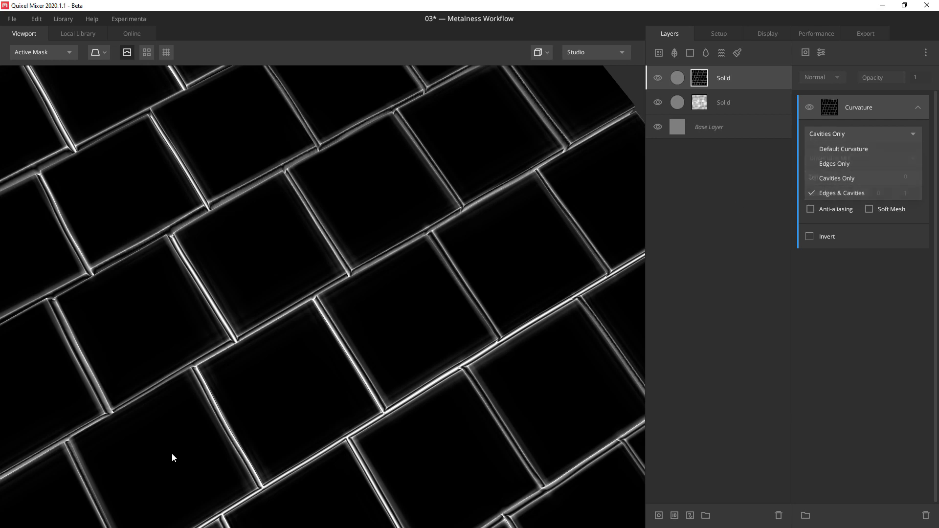
left_click_drag(403, 461, 339, 359)
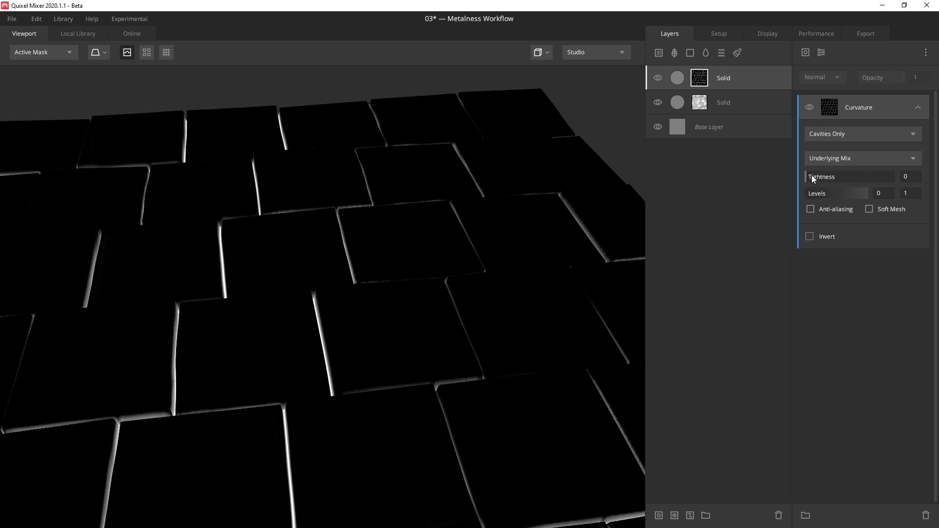
Set the Curvature component's Tightness to 0.061 and its upper Levels value to 0.556, checking the cavity lines around the bricks
mouse_move(812, 176)
left_mouse_down()
mouse_move(801, 177)
mouse_move(811, 178)
mouse_move(805, 187)
left_mouse_up()
left_click_drag(332, 330, 395, 413)
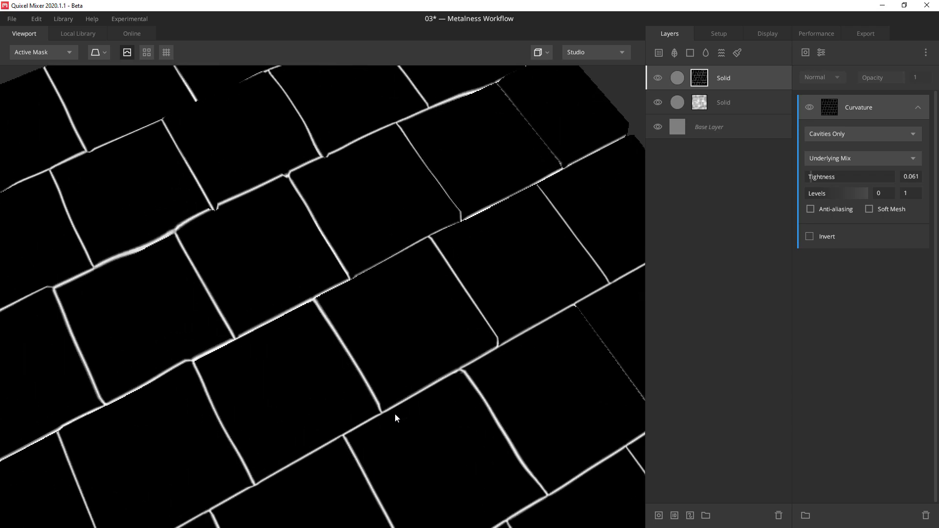
scroll(313, 298, "up", 3)
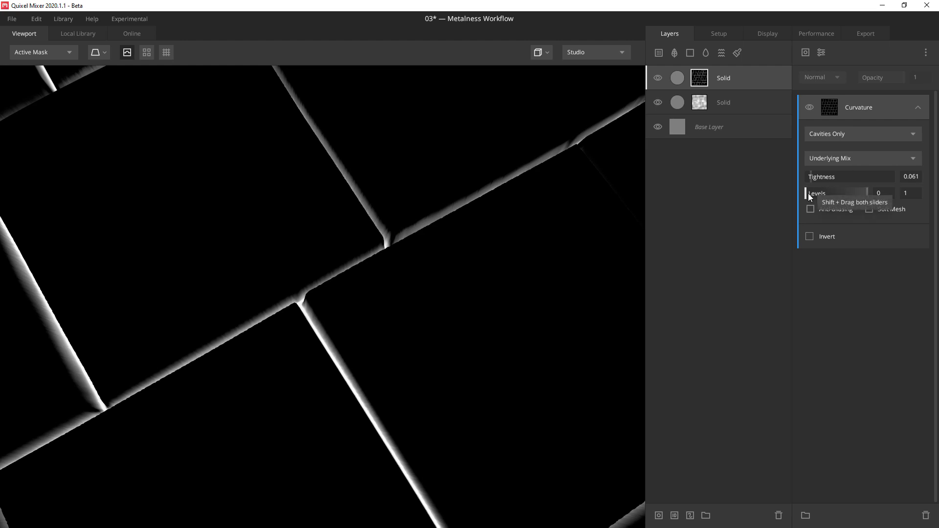
left_click_drag(808, 193, 786, 194)
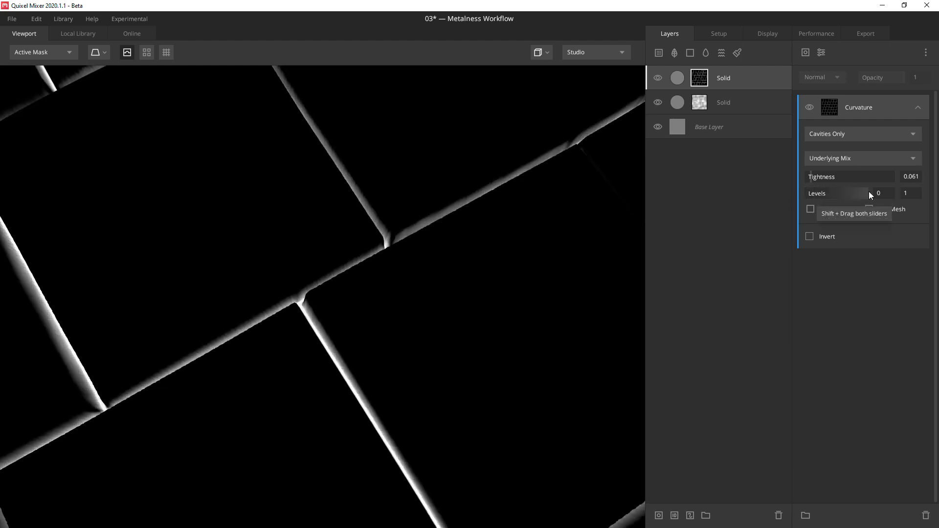
left_click_drag(870, 193, 839, 197)
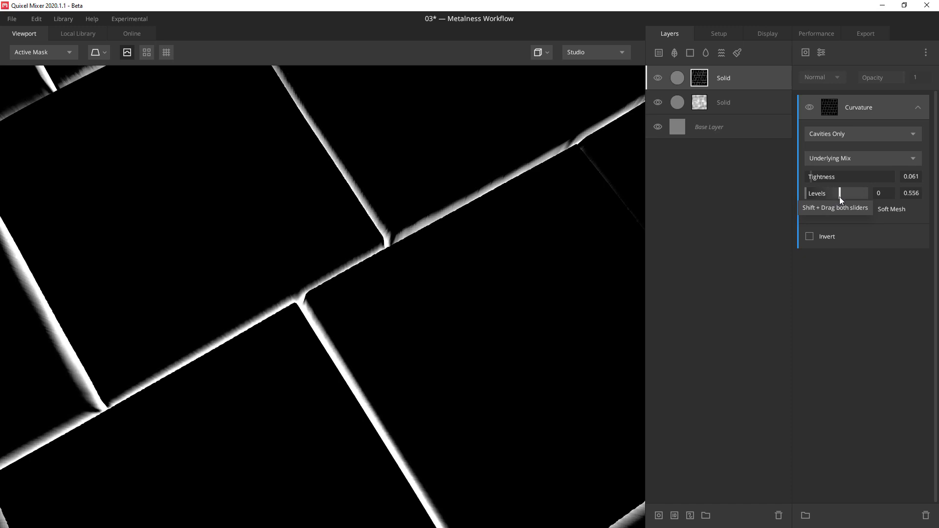
scroll(280, 298, "down", 5)
left_click_drag(280, 297, 308, 346)
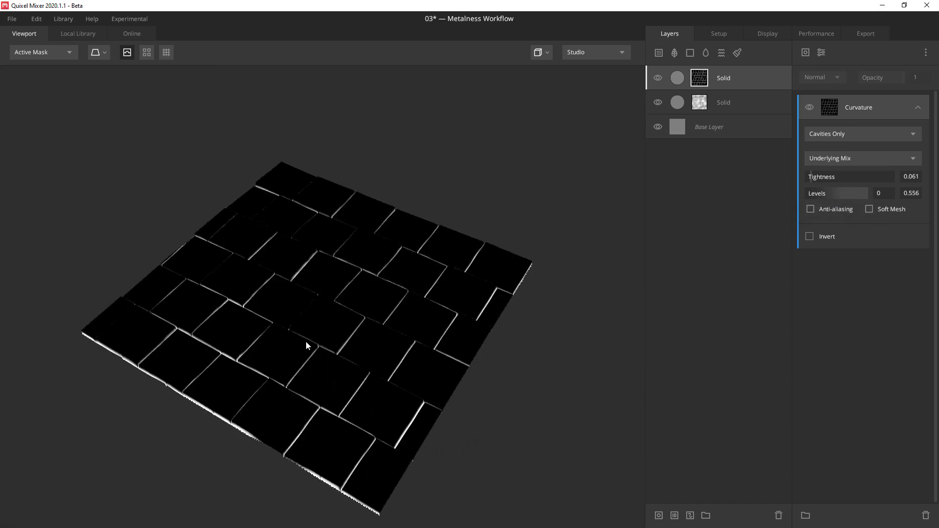
scroll(373, 342, "up", 6)
mouse_move(408, 379)
left_mouse_down()
mouse_move(383, 350)
mouse_move(396, 366)
left_mouse_up()
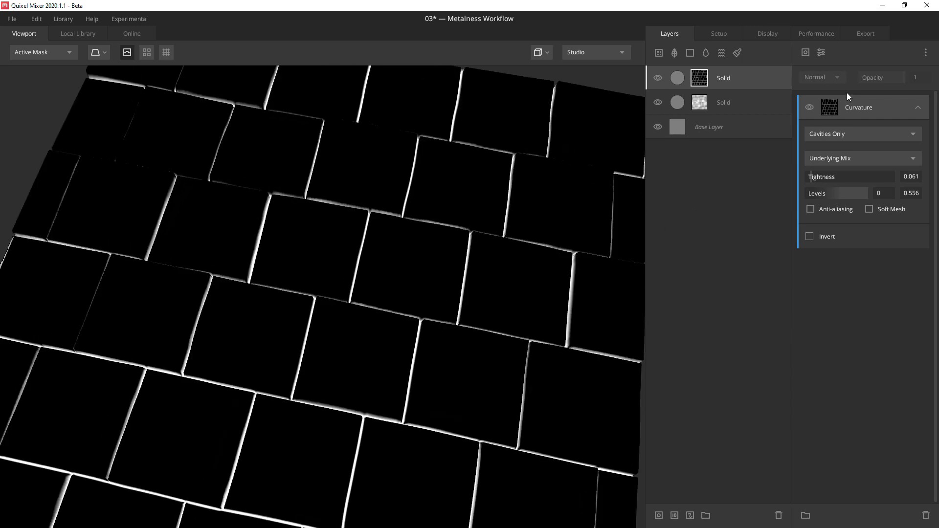
Add a Gaussian Blur modifier above the Curvature component and set its Strength to 0.094
left_click(820, 54)
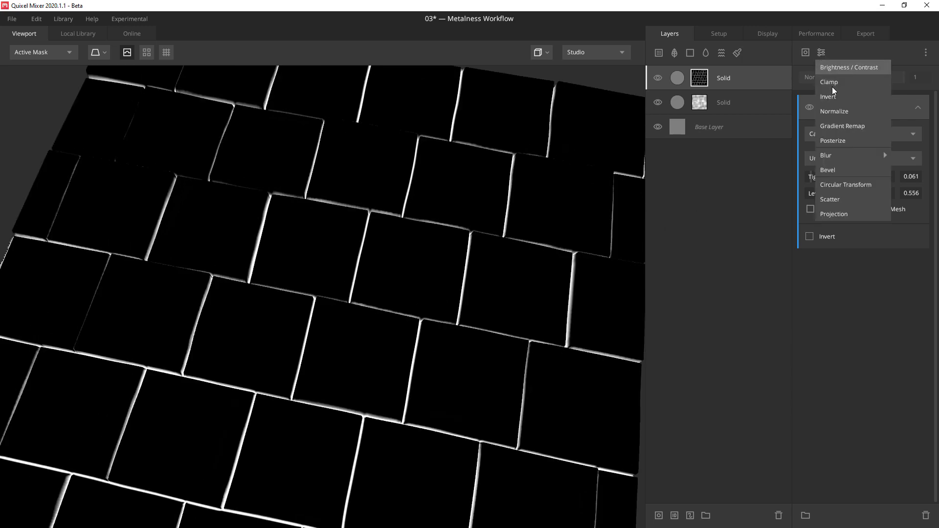
left_click(834, 154)
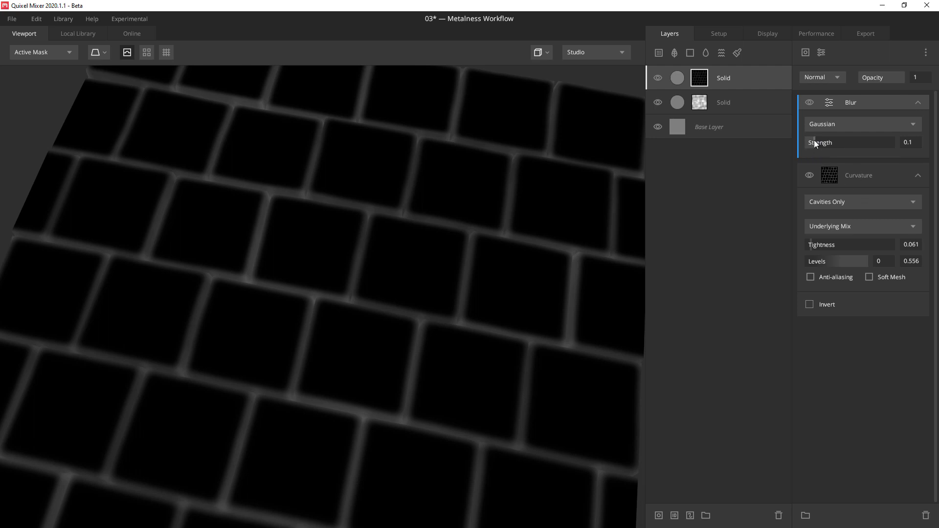
mouse_move(813, 140)
left_mouse_down()
mouse_move(821, 139)
mouse_move(813, 139)
left_mouse_up()
scroll(538, 240, "up", 4)
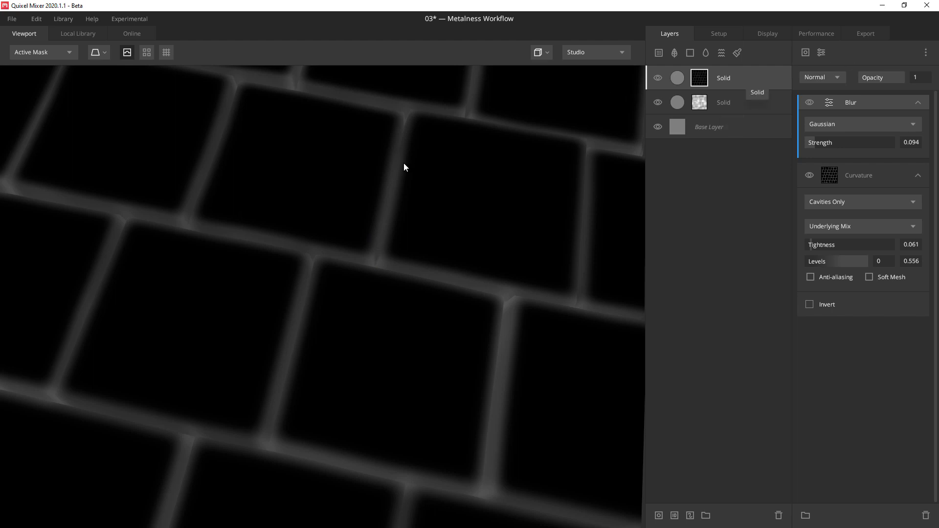
Return the viewport to PBR Metalness and set the curvature-masked Solid layer's blend to From Above with Threshold 0.368
key("m")
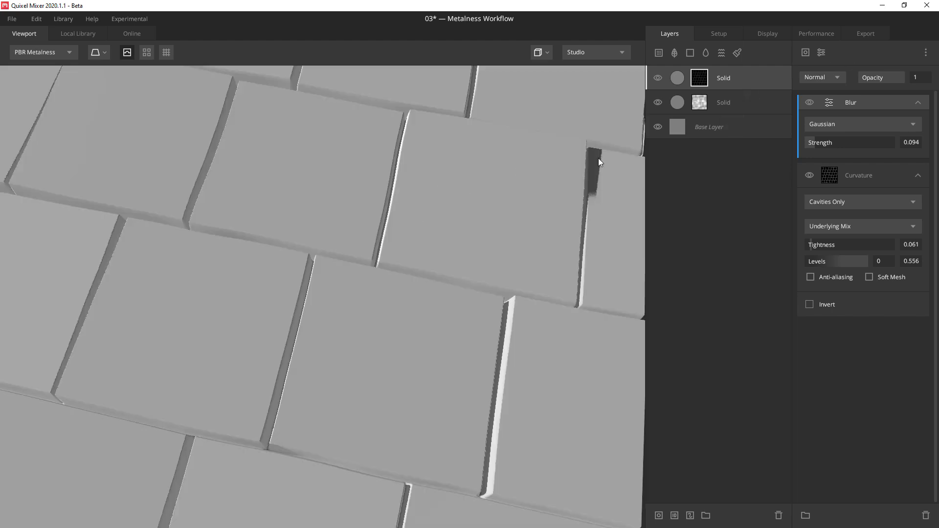
left_click(676, 82)
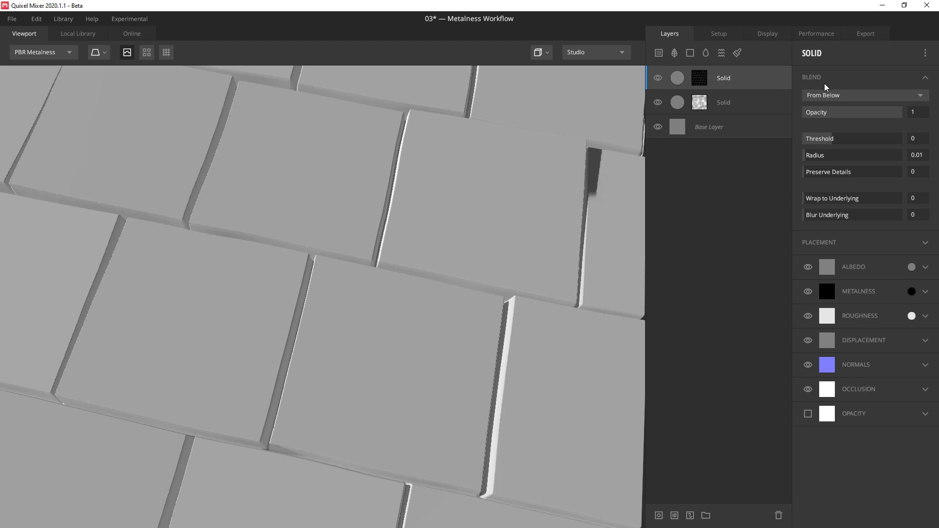
left_click(831, 95)
left_click(833, 109)
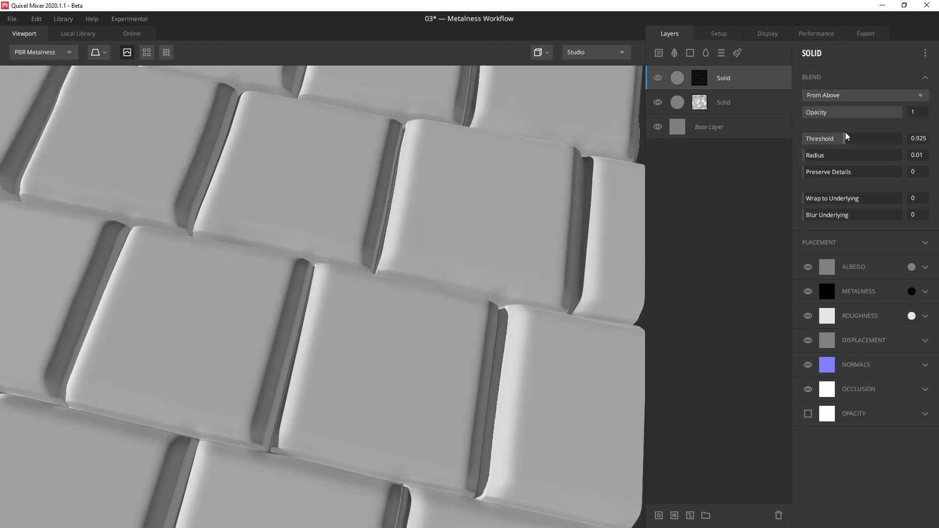
mouse_move(845, 137)
left_mouse_down()
mouse_move(826, 141)
mouse_move(839, 146)
left_mouse_up()
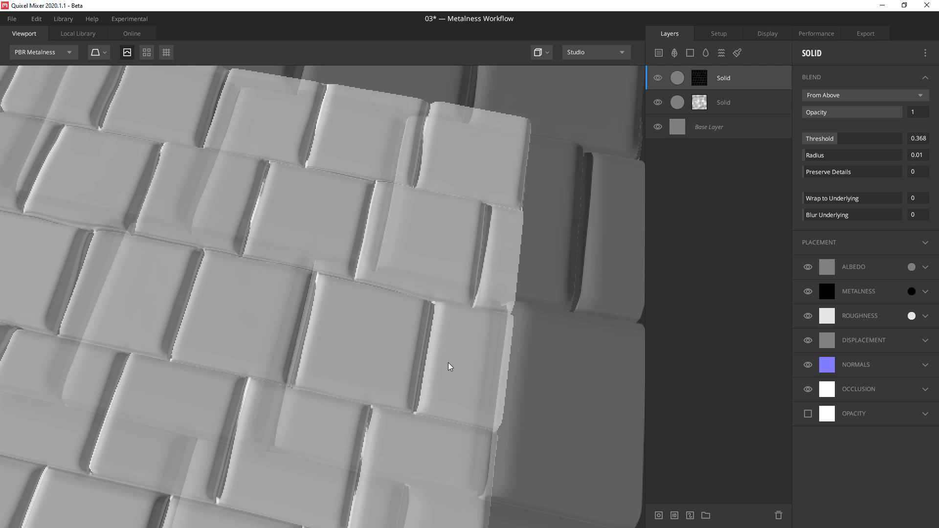
left_click_drag(449, 366, 314, 369)
left_click_drag(412, 400, 391, 315)
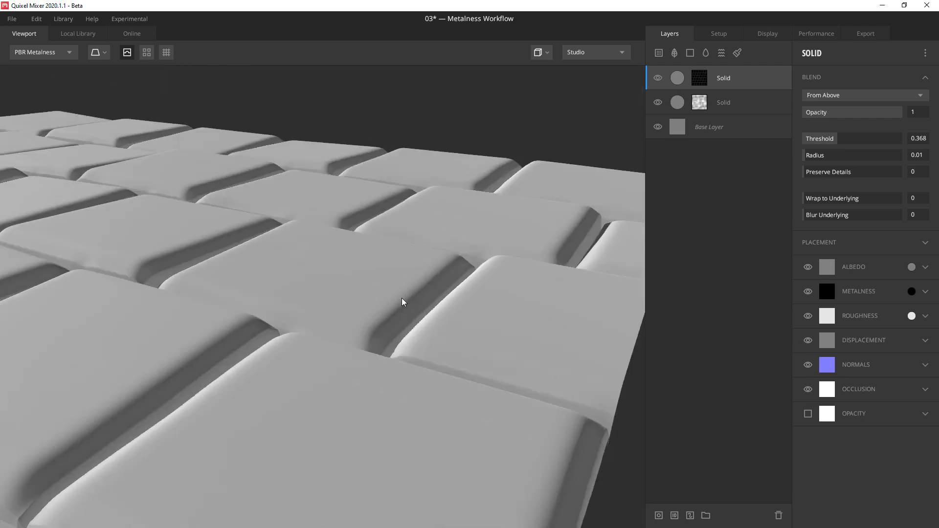
left_click_drag(325, 337, 370, 394)
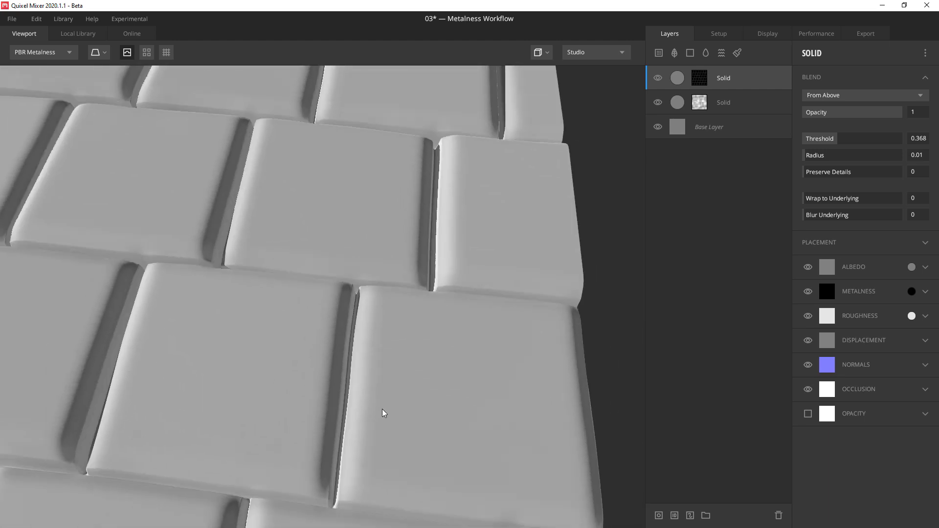
Add a Brightness/Contrast modifier above the blur in the layer's mask, with Brightness -0.105 and Contrast 2.878
left_click(704, 80)
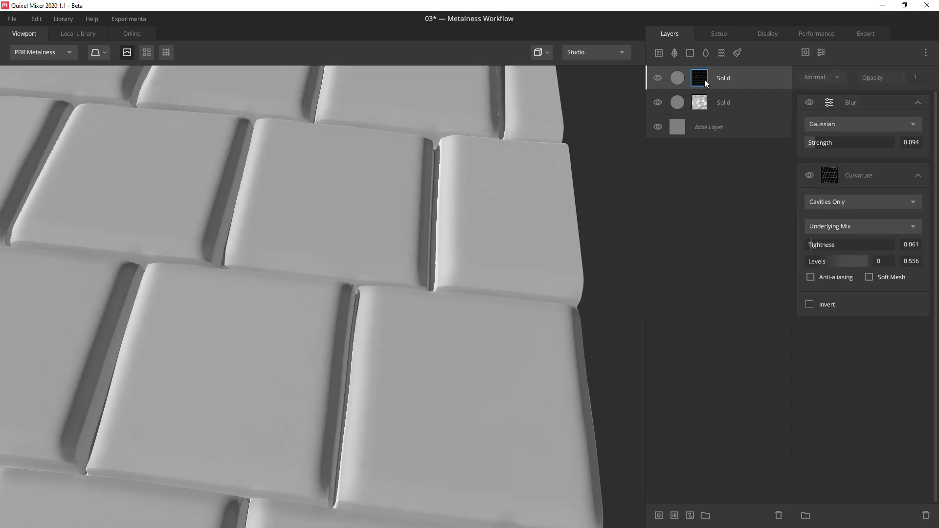
left_click(824, 54)
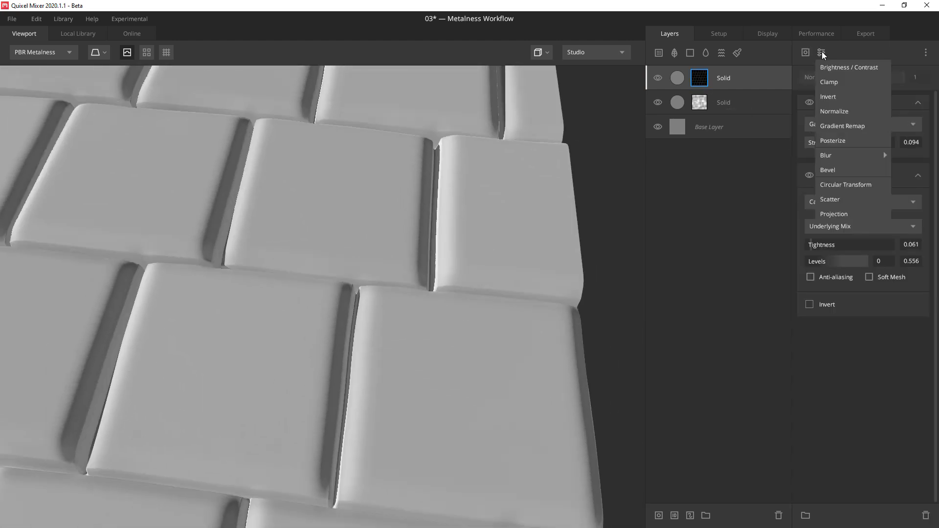
left_click(841, 68)
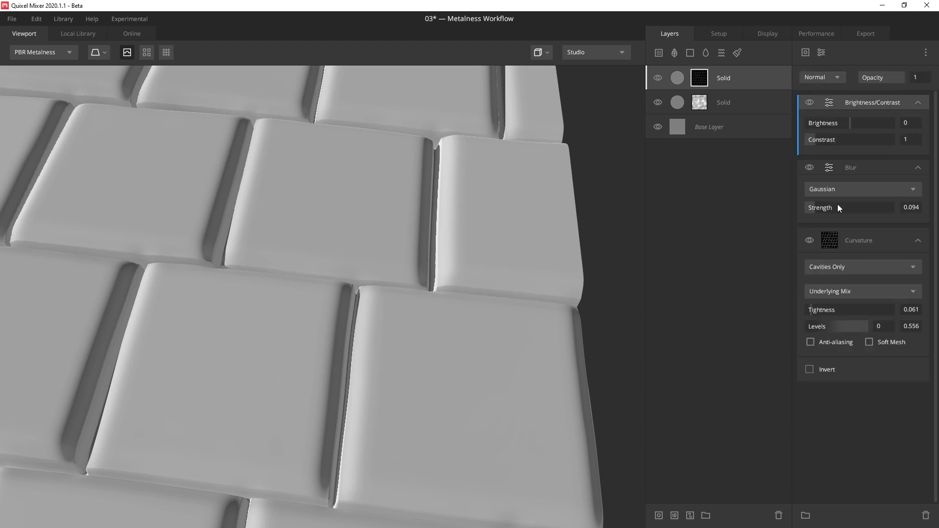
left_click_drag(817, 137, 844, 122)
scroll(343, 293, "down", 5)
middle_click_drag(316, 299, 420, 283)
left_click_drag(421, 284, 340, 336)
right_click_drag(340, 336, 394, 330)
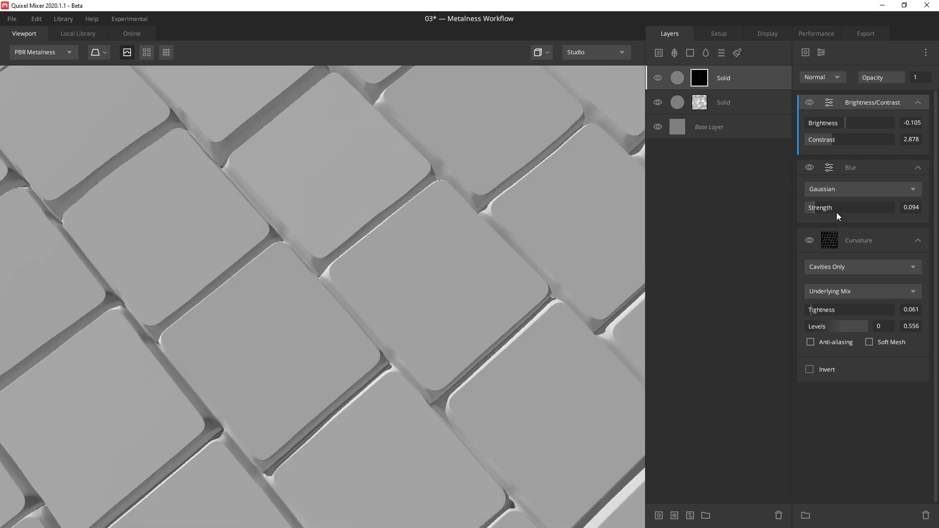
Increase the mask's Gaussian Blur Strength to 0.149 and check the rounded brick edges up close
left_click_drag(814, 206, 822, 206)
left_click_drag(414, 238, 354, 258)
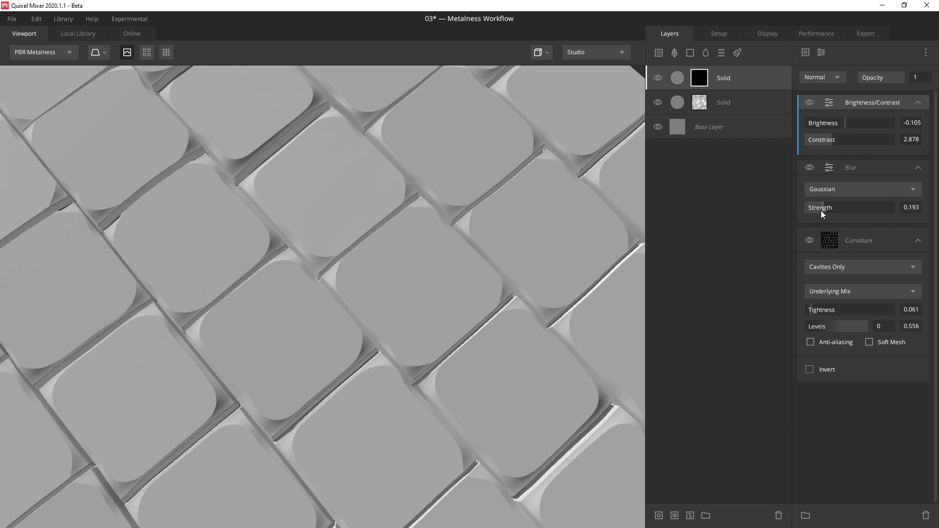
left_click_drag(821, 210, 820, 208)
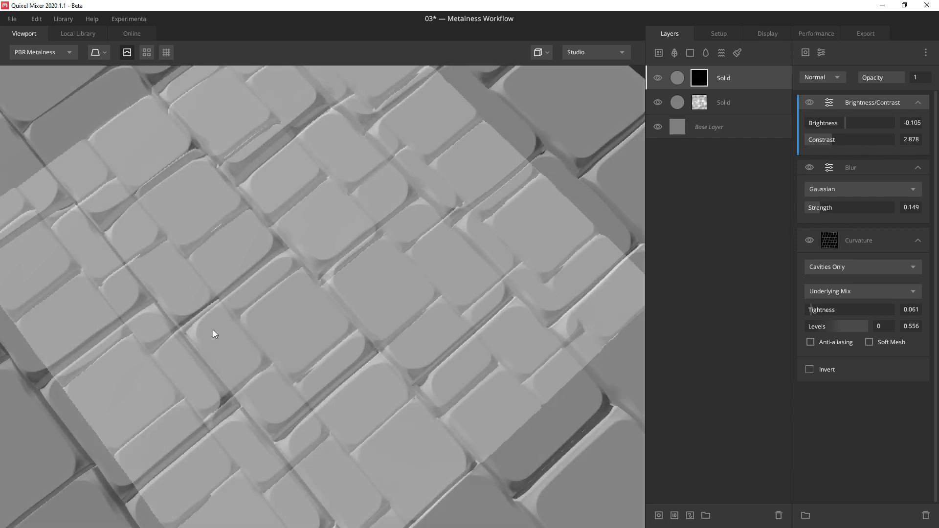
left_click_drag(213, 329, 341, 271)
scroll(378, 308, "up", 5)
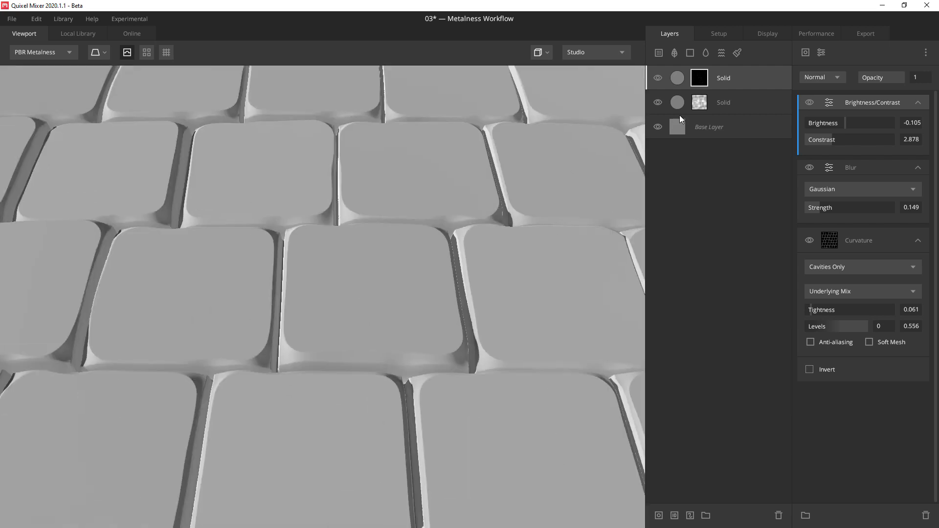
Raise the curvature-masked Solid layer's blend Threshold to 0.612
left_click(678, 78)
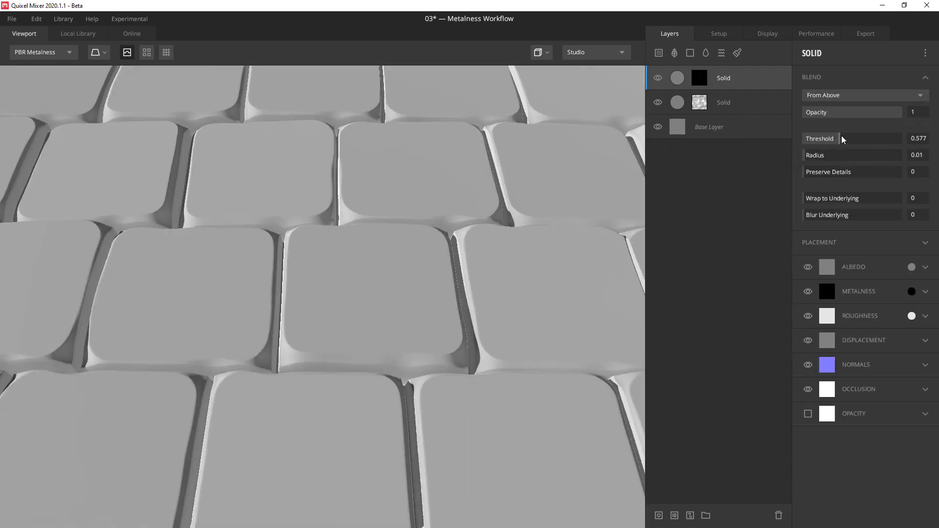
left_click_drag(842, 139, 782, 139)
left_click_drag(331, 331, 246, 362)
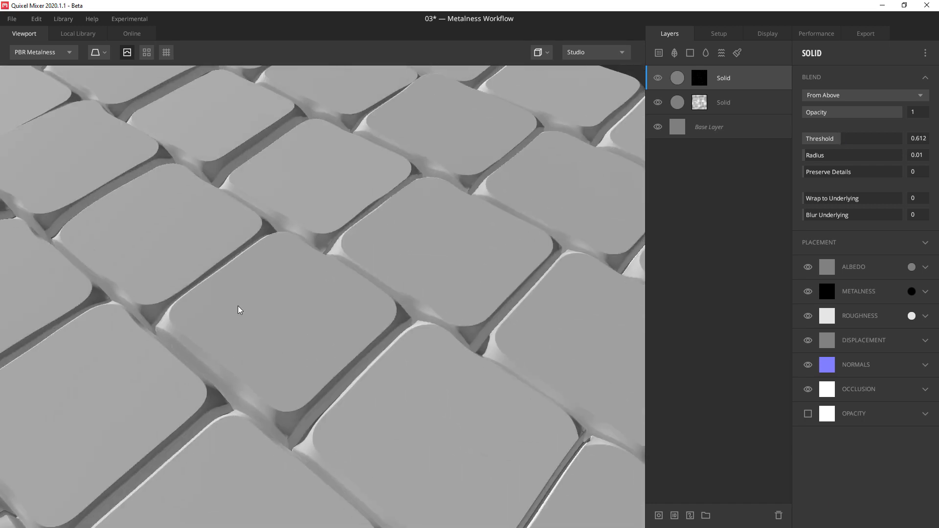
Add a third Solid layer on top with Threshold 0.299 to fill the brick gaps, and hide it
left_click(690, 52)
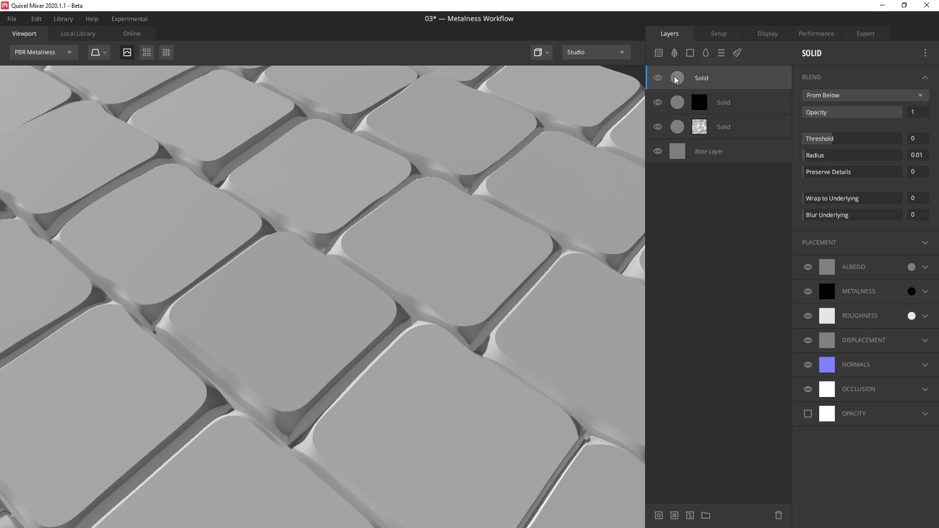
left_click_drag(831, 140, 836, 144)
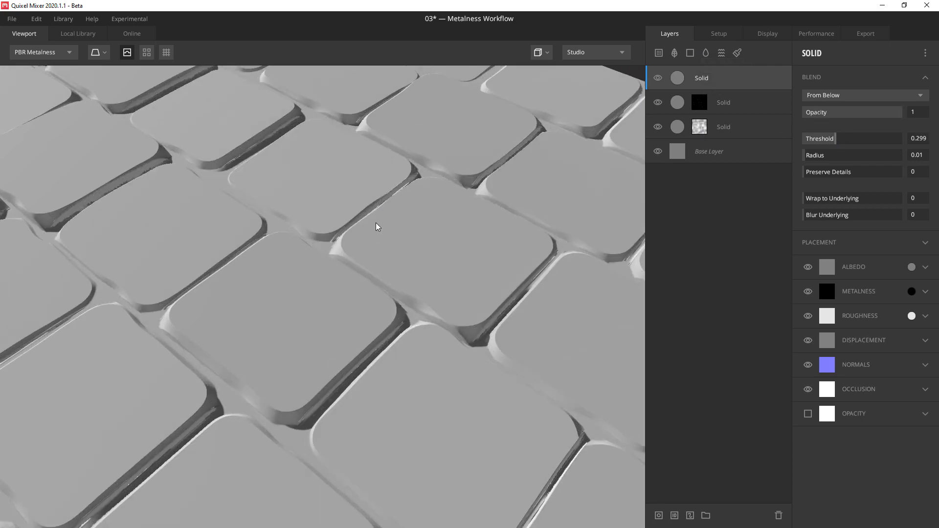
left_click_drag(377, 226, 389, 206)
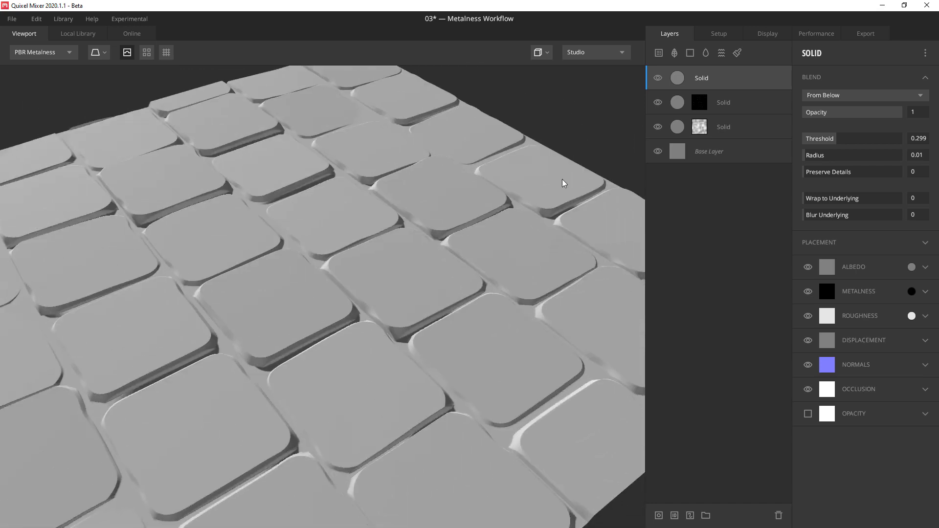
left_click(658, 78)
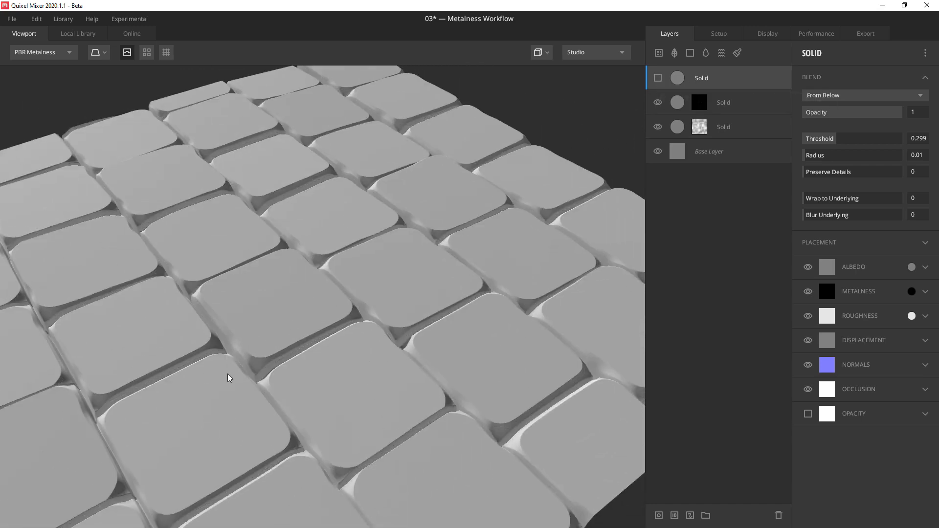
Raise the blend Threshold of the Solid layer with the brick pattern mask to 0.751
left_click(667, 106)
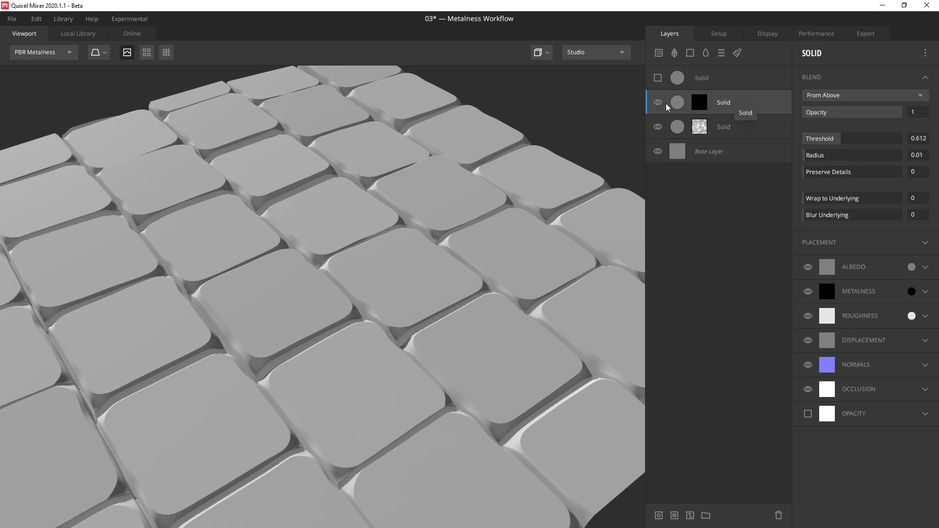
left_click(682, 136)
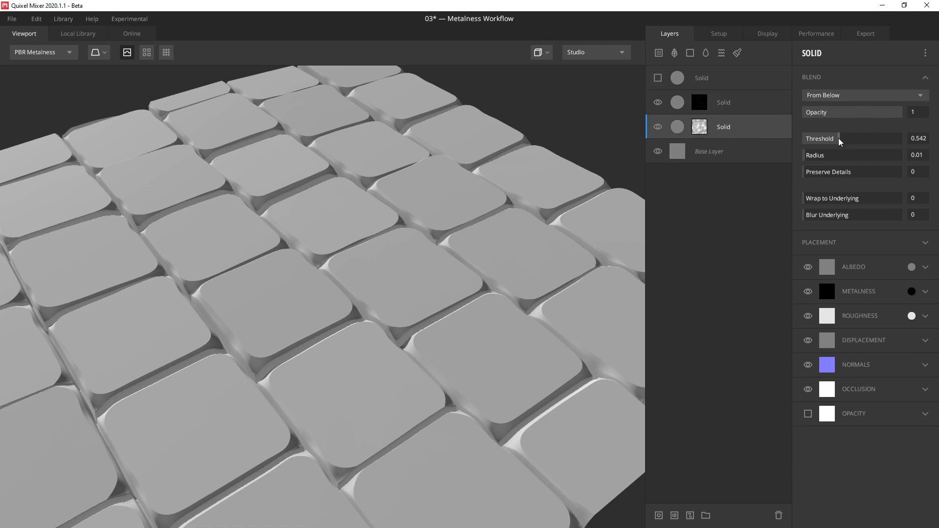
left_click_drag(841, 139, 843, 141)
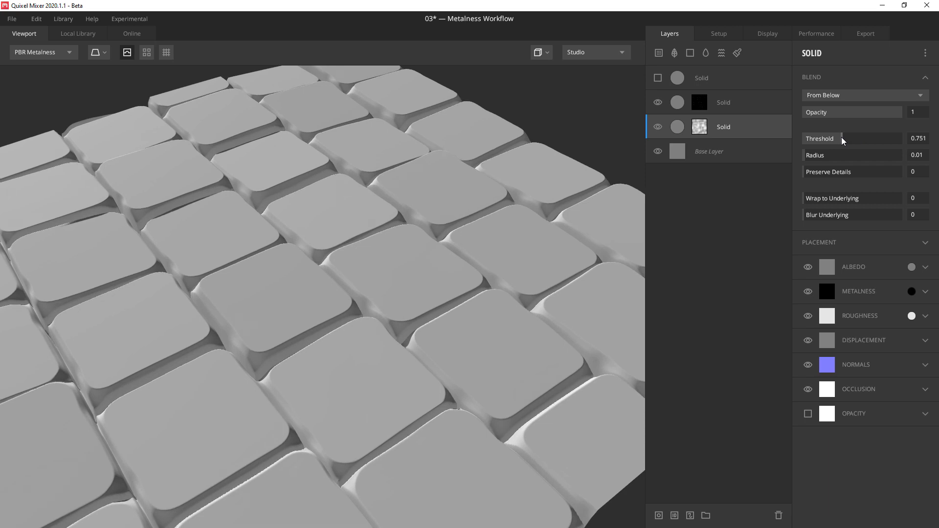
Set the curvature-masked Solid layer's blend Threshold to 0.891 and Radius to 0.159, and raise its mask's contrast to 3.155
left_click(671, 109)
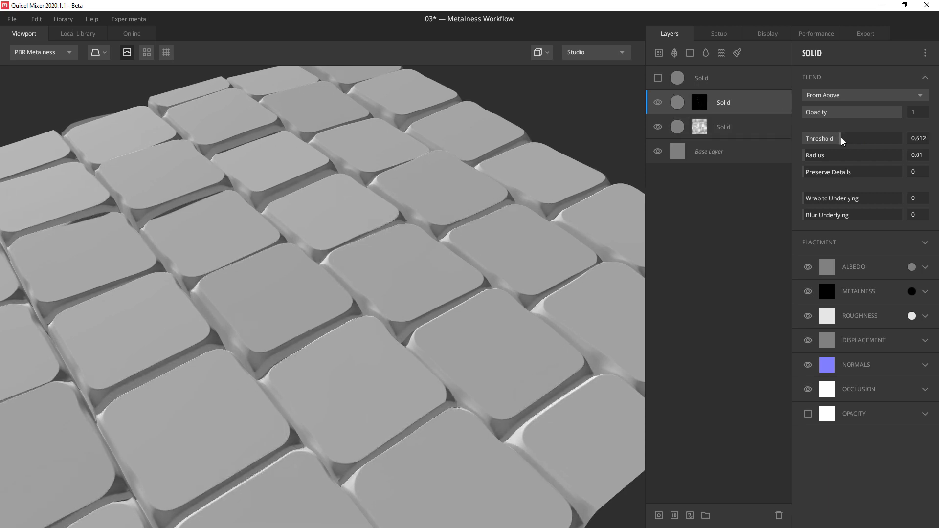
left_click_drag(842, 141, 811, 158)
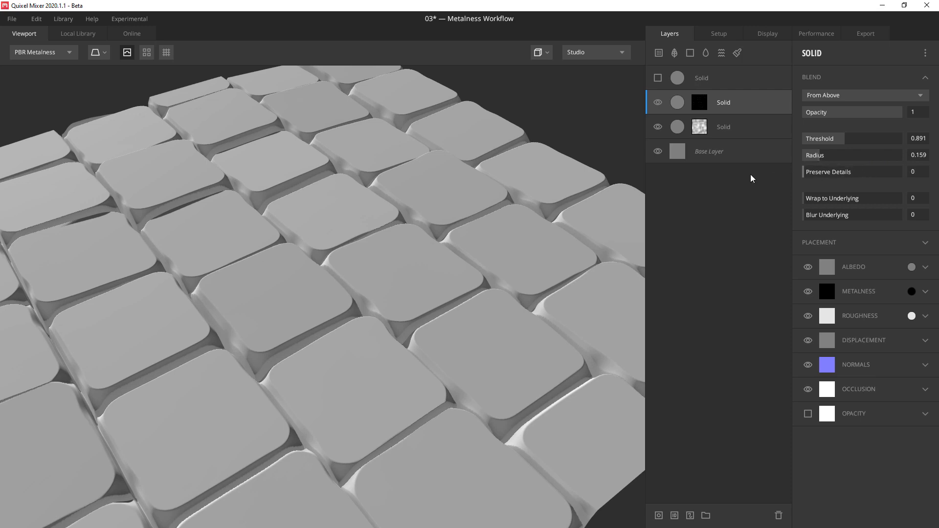
left_click_drag(363, 364, 404, 359)
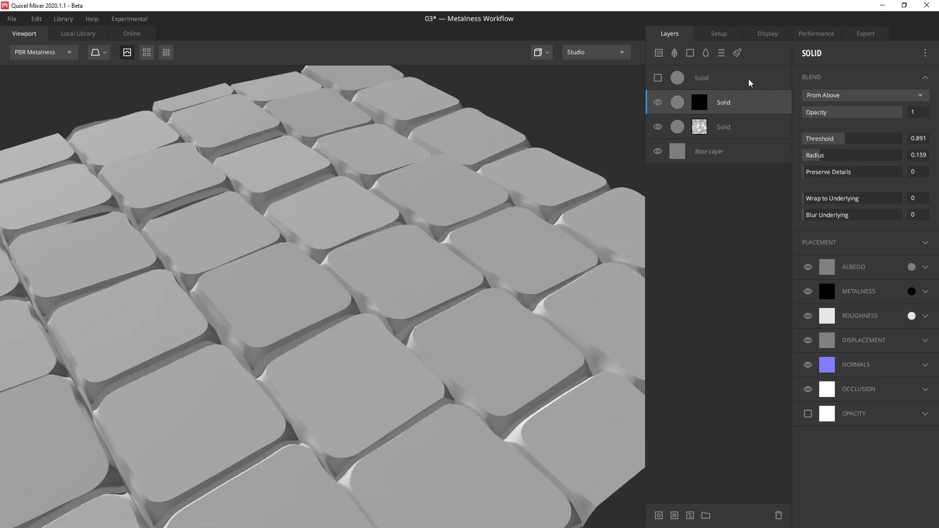
left_click(699, 102)
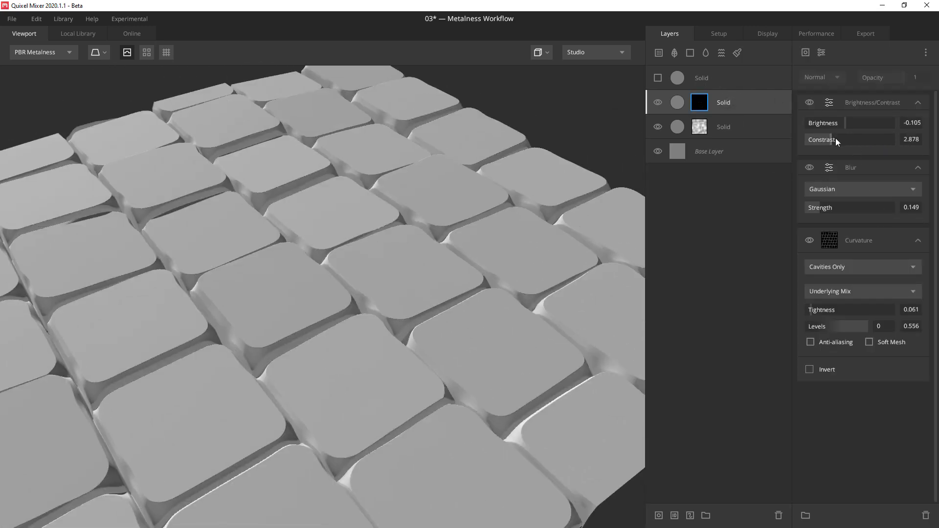
left_click_drag(832, 139, 833, 139)
Try a duplicate of the mask's Curvature component blended with Add, and delete it
left_click(868, 240)
right_click(856, 238)
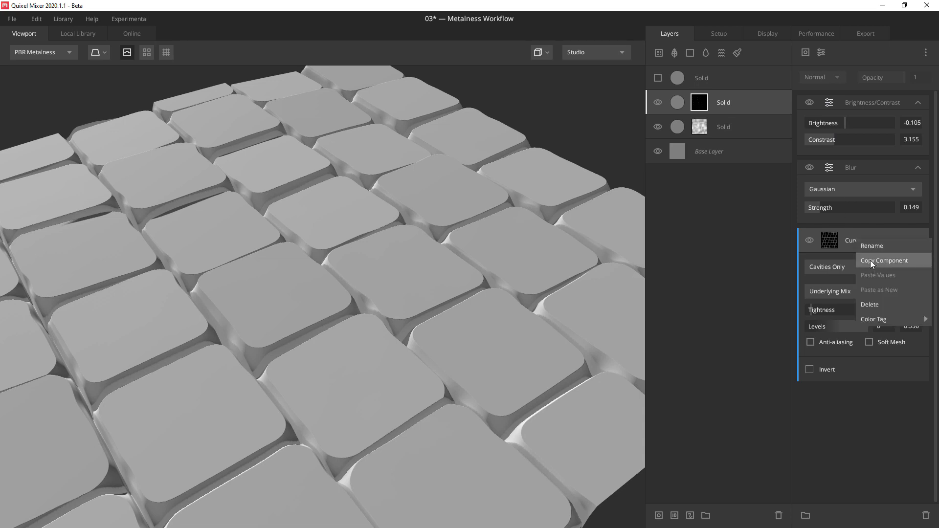
left_click(870, 260)
right_click(855, 237)
left_click(886, 259)
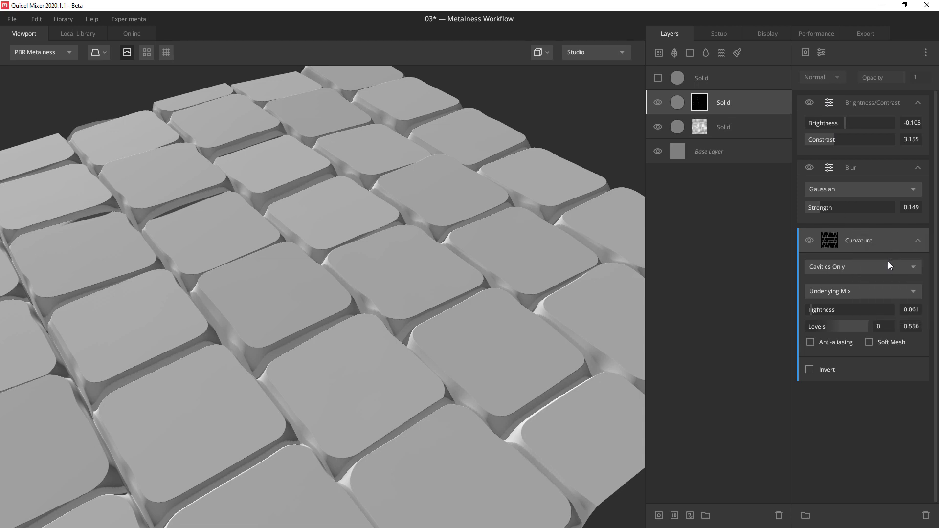
right_click(853, 238)
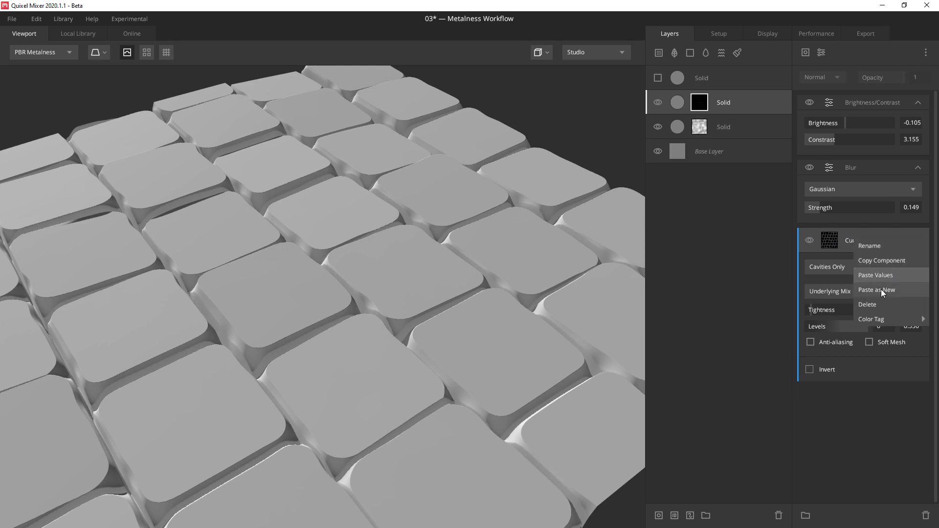
left_click(907, 290)
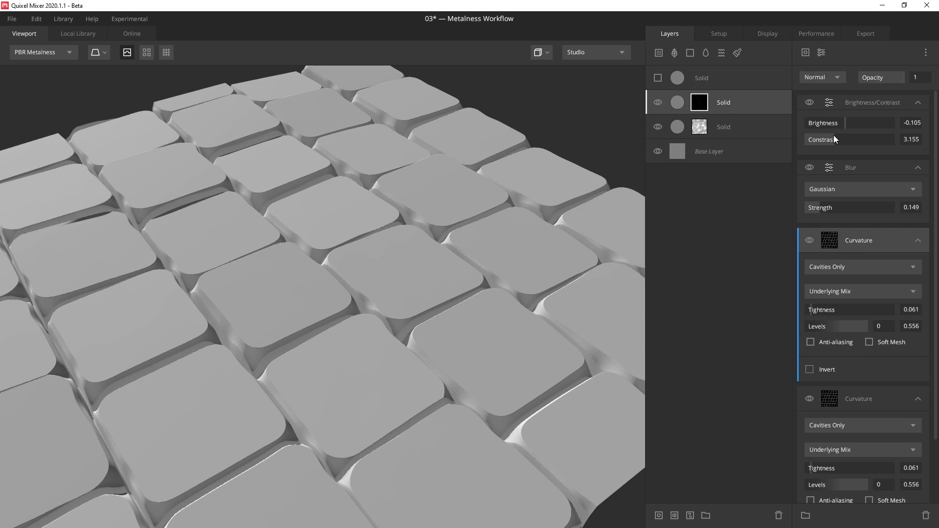
left_click(823, 76)
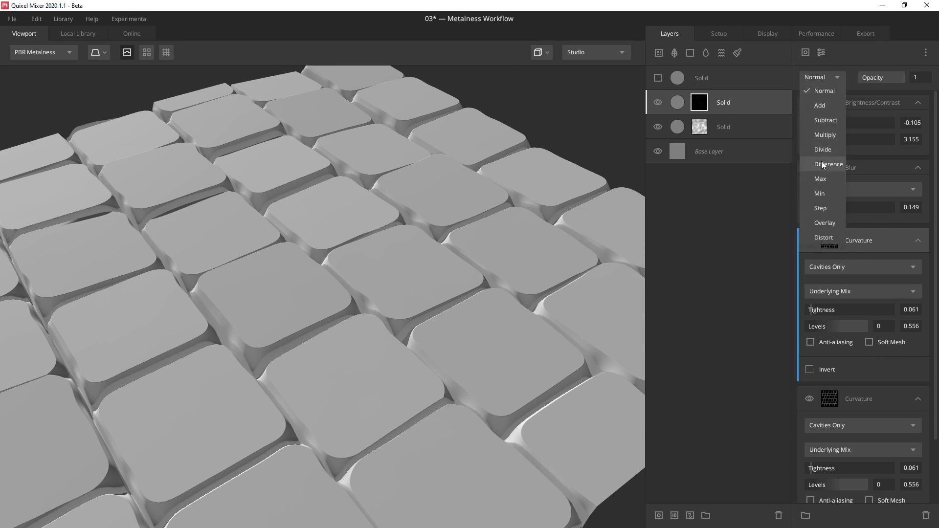
left_click(823, 107)
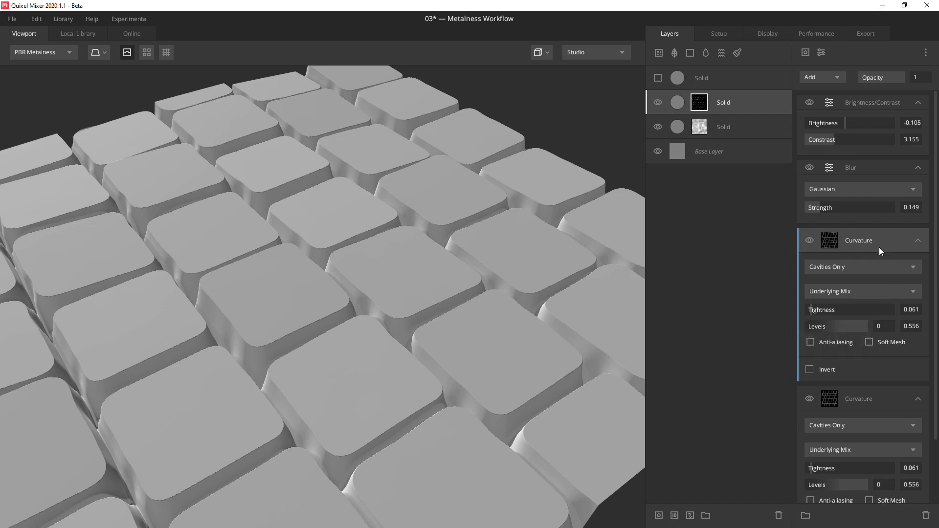
key("Delete")
Examine the brick gaps up close, in the material view and in the Layer Mask view
scroll(321, 294, "down", 2)
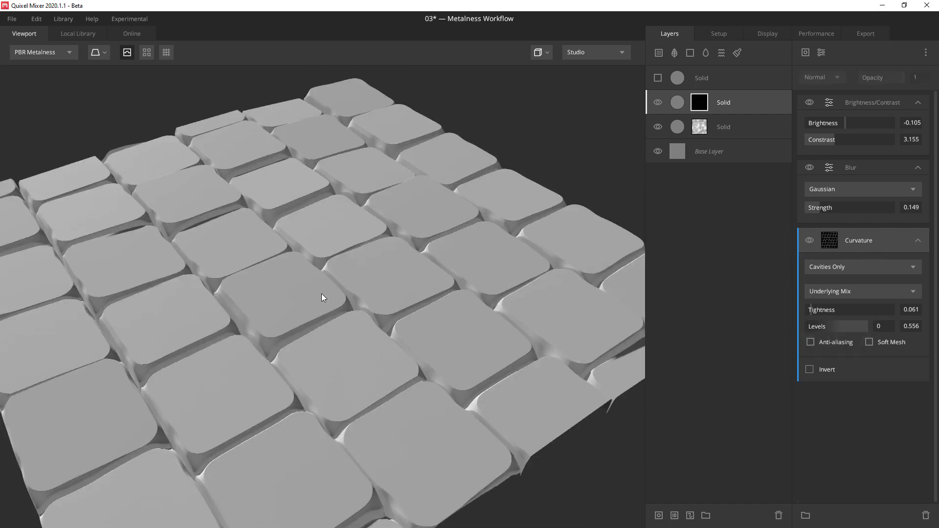
left_click_drag(321, 293, 383, 341)
scroll(334, 272, "up", 6)
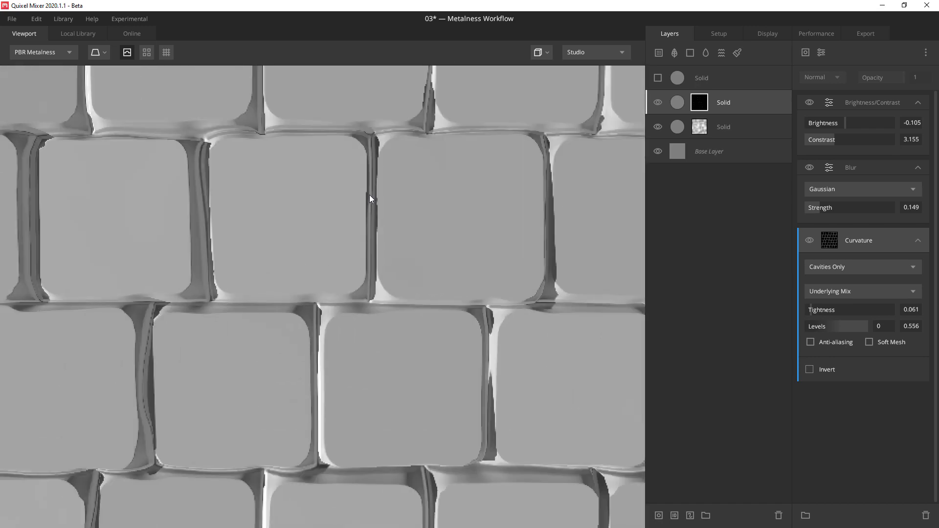
left_click_drag(370, 195, 372, 252)
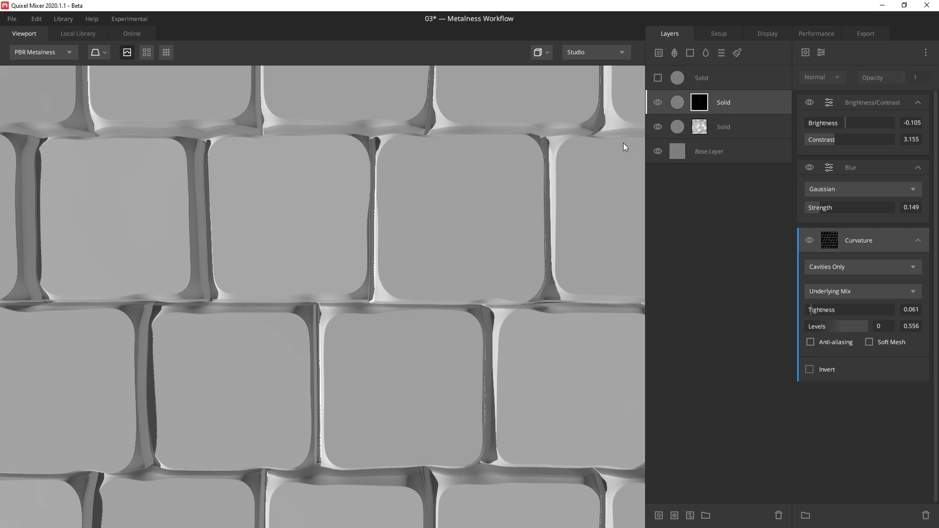
key("m")
key("m")
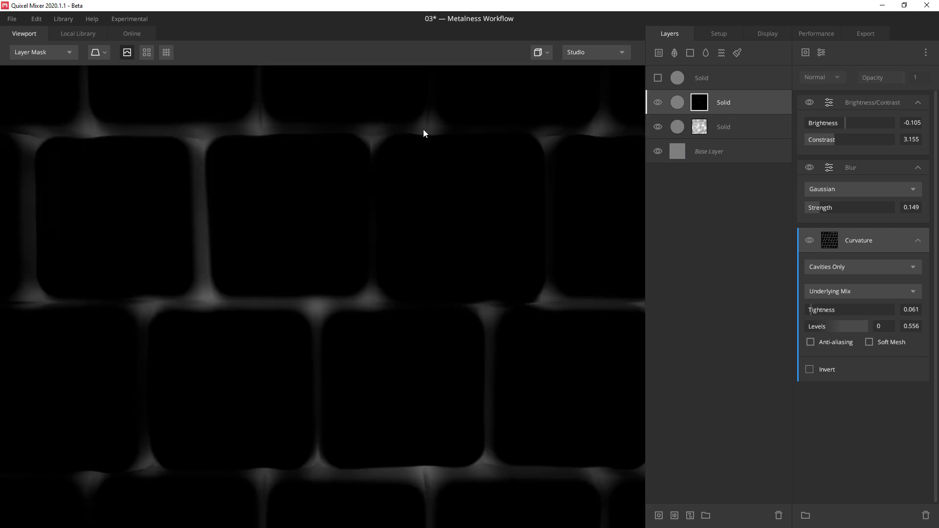
scroll(368, 157, "down", 3)
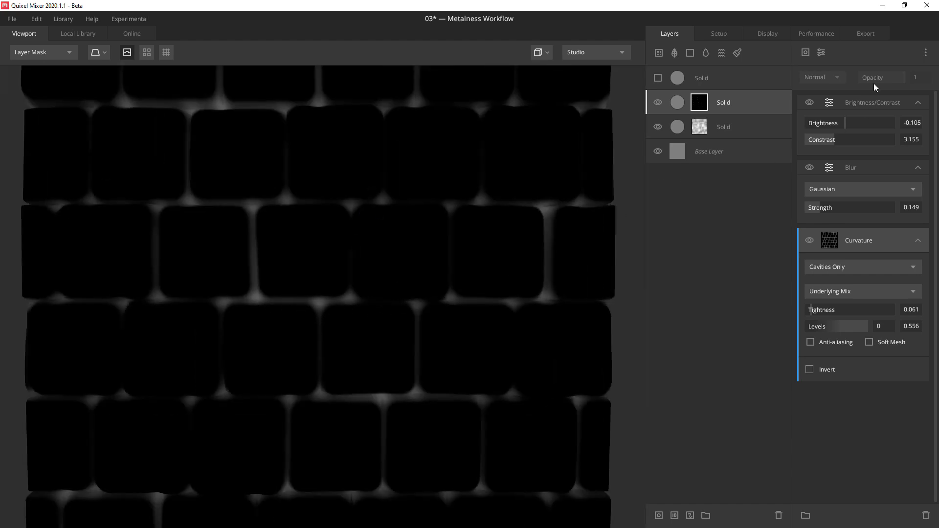
Add a noise component above the mask's Brightness/Contrast modifier, with 7 octaves and noise type Worley 1
left_click(852, 104)
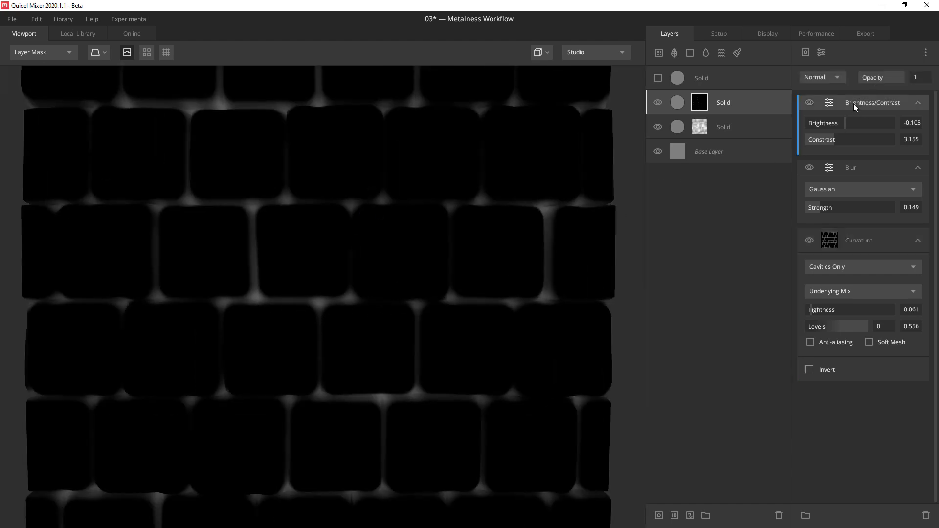
left_click(818, 75)
left_click(805, 54)
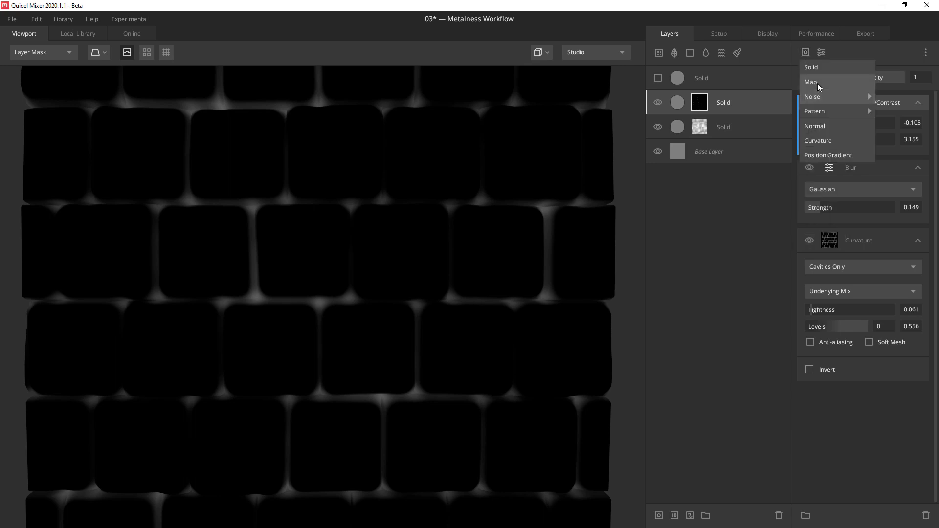
mouse_move(818, 96)
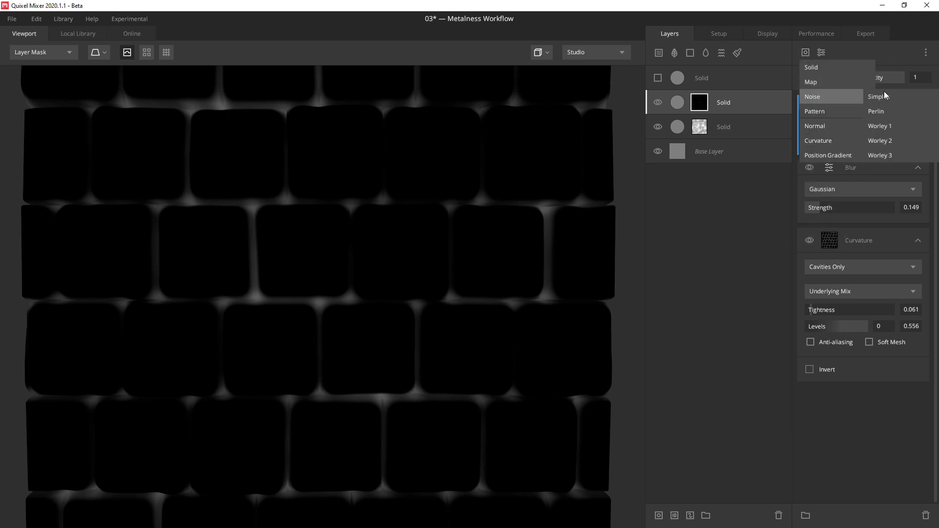
left_click(886, 154)
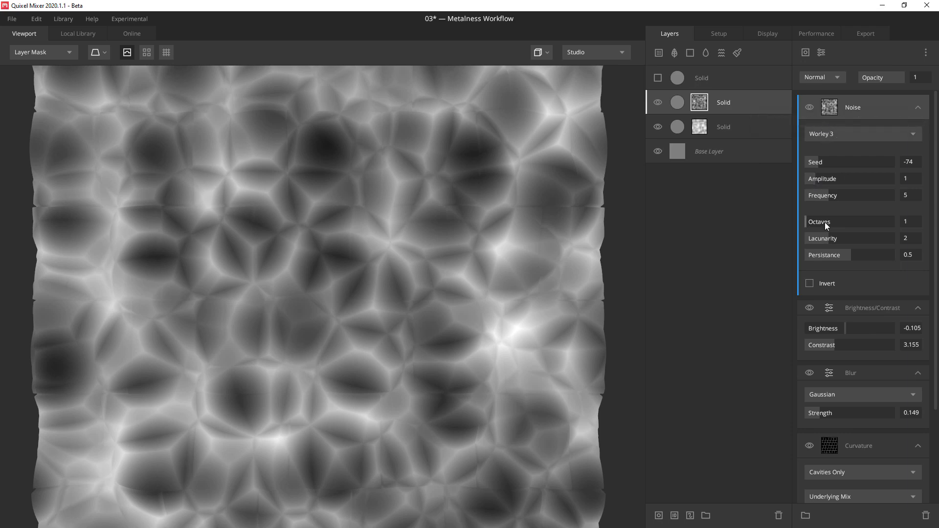
left_click_drag(824, 222, 855, 225)
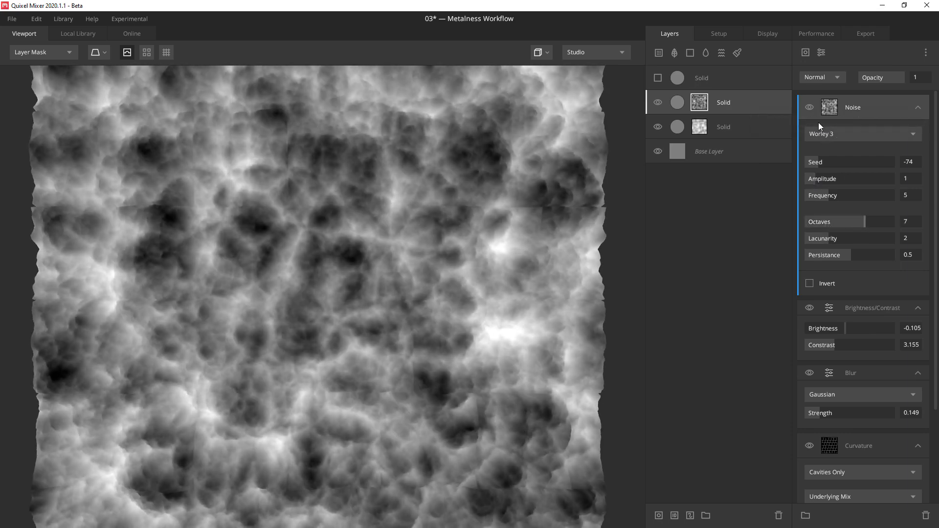
left_click(833, 133)
left_click(840, 179)
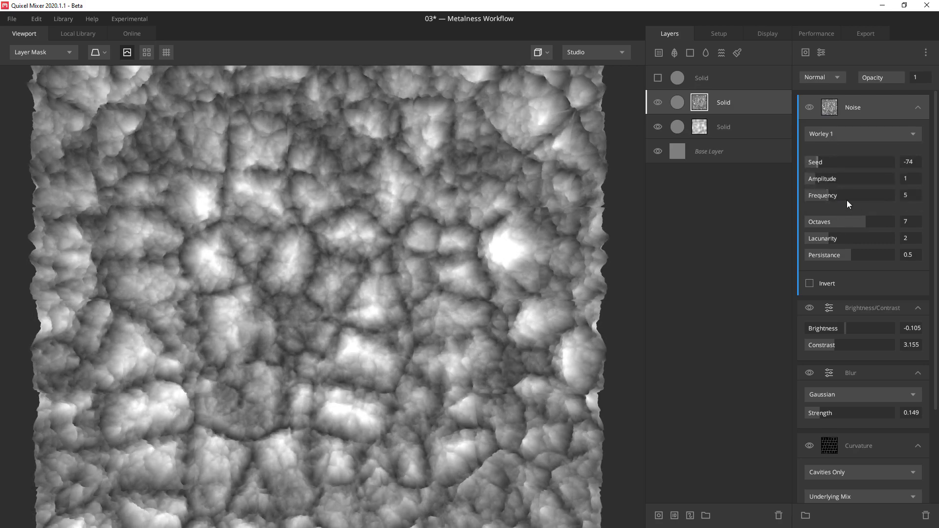
Set the mask noise's Amplitude to 0.613 and Frequency to 3.094, and its blend mode to Distort
left_click_drag(351, 360, 377, 219)
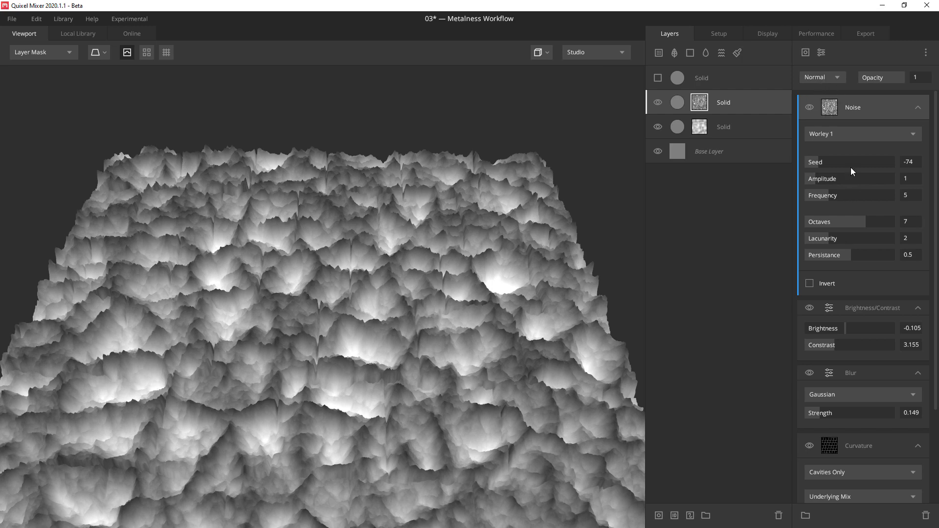
left_click_drag(815, 180, 819, 193)
left_click(816, 77)
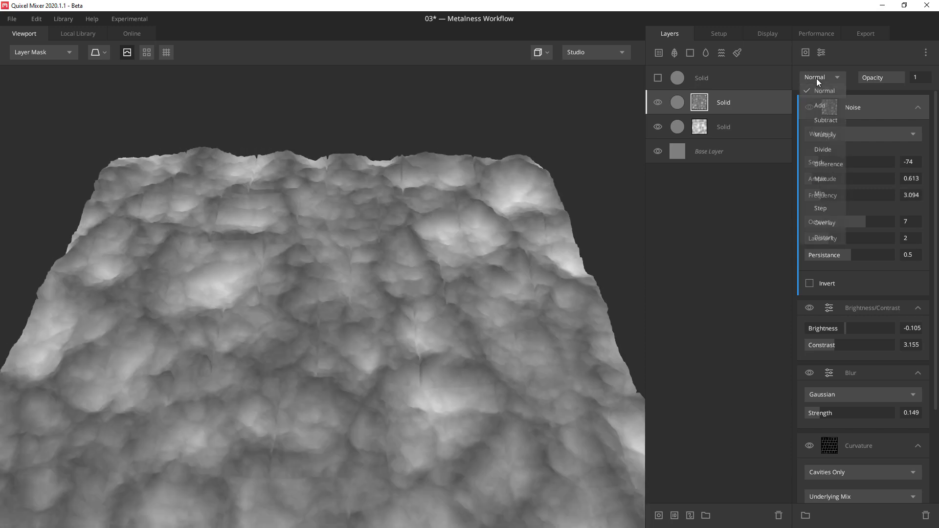
left_click(830, 238)
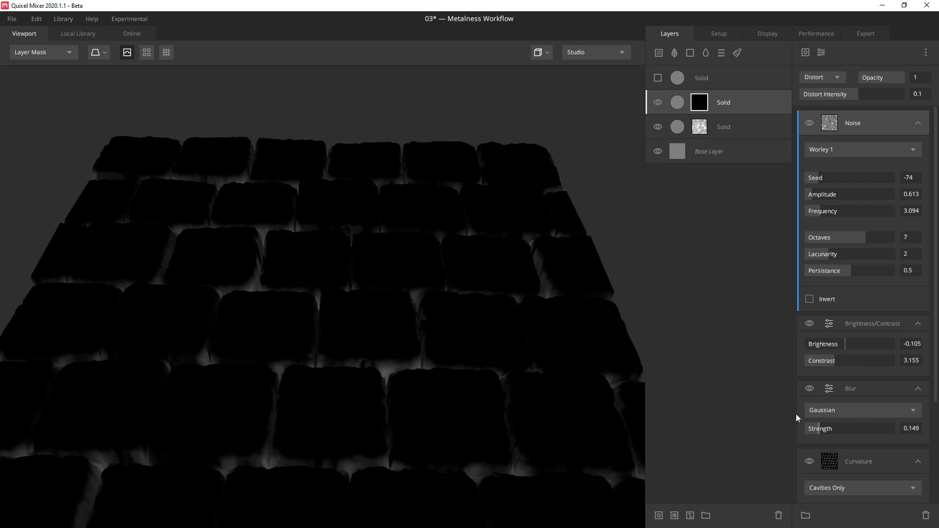
Return to the PBR Metalness view, lower the distorting noise's Amplitude to 0.282 and check the brick edges from several angles
left_click_drag(443, 294, 427, 366)
key("m")
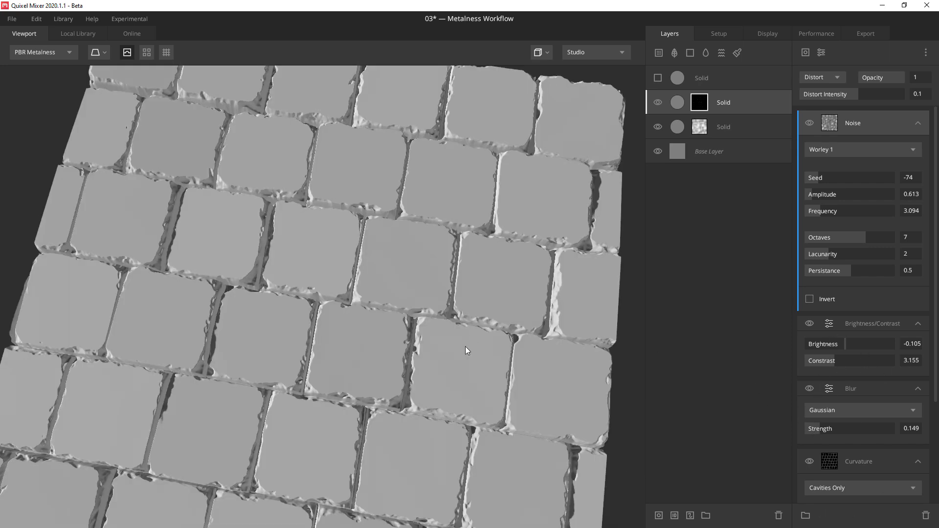
left_click_drag(356, 341, 319, 307)
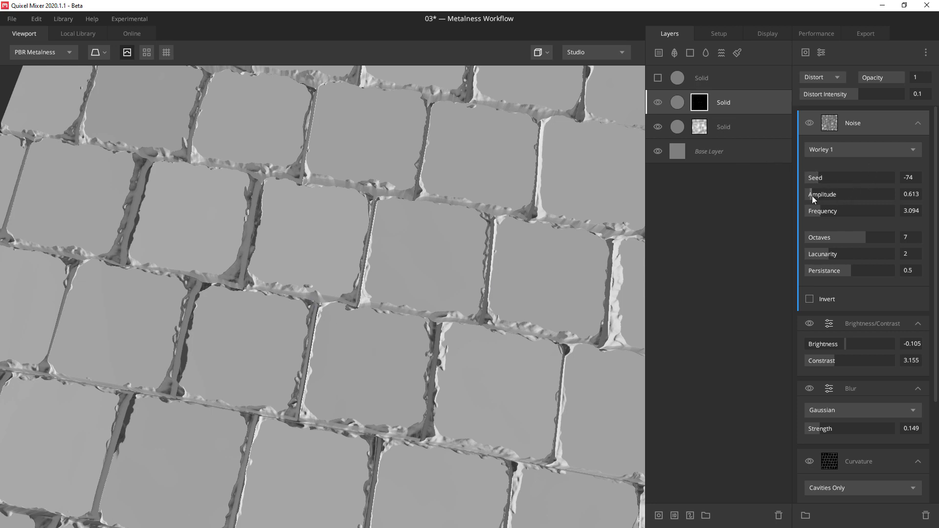
left_click_drag(810, 196, 808, 193)
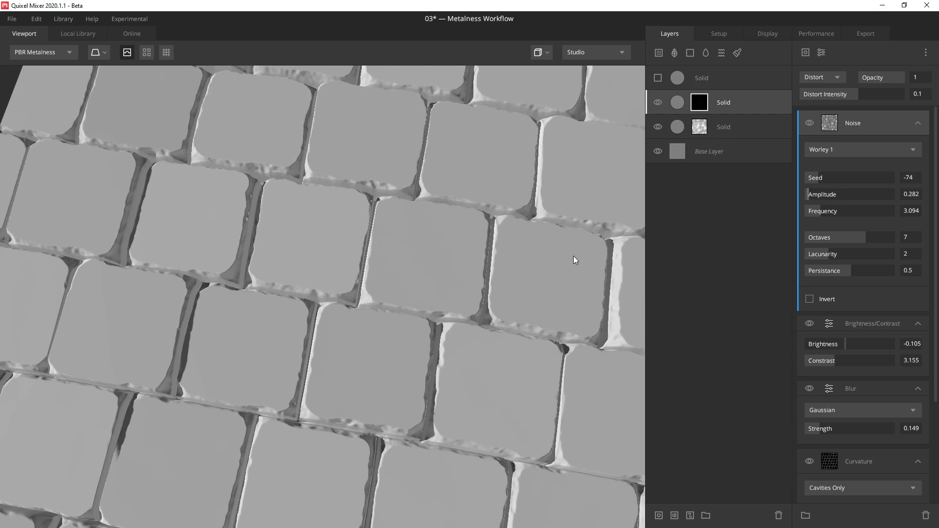
scroll(407, 247, "down", 4)
scroll(336, 310, "up", 2)
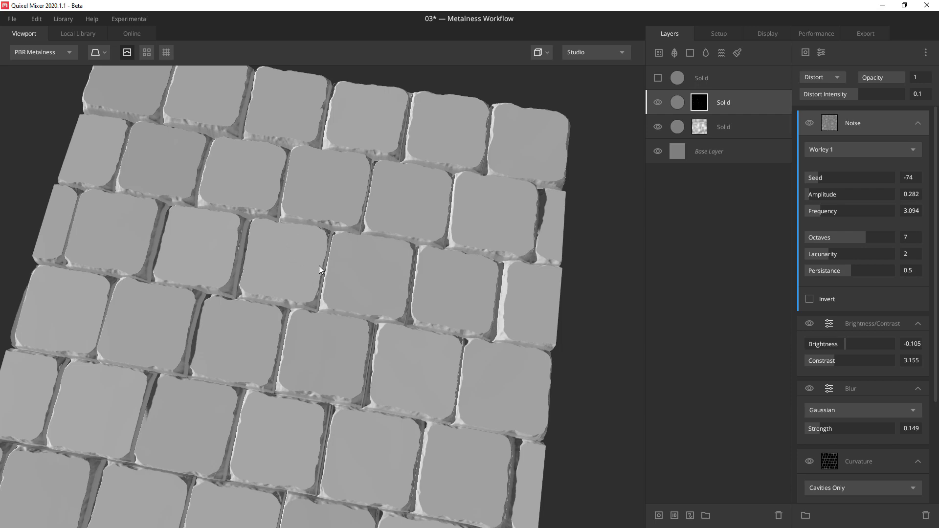
left_click_drag(319, 266, 296, 298)
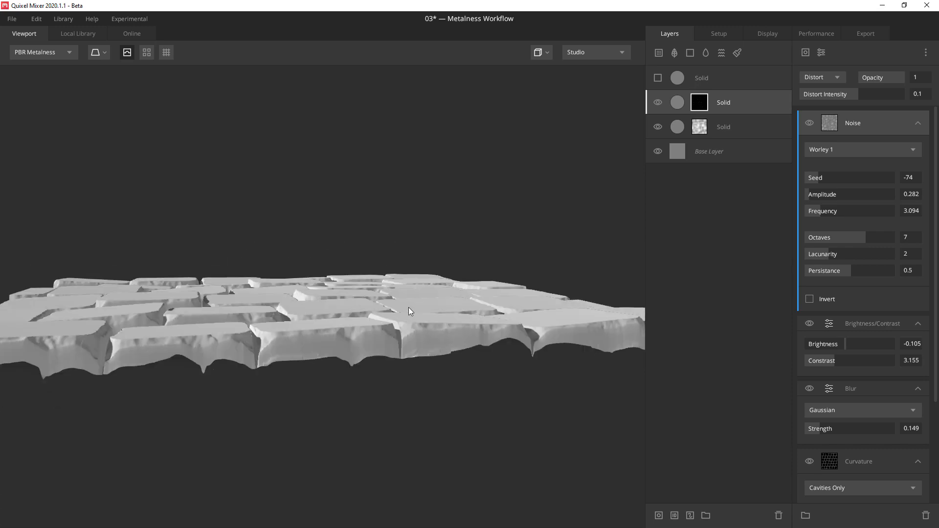
left_click_drag(409, 307, 331, 374)
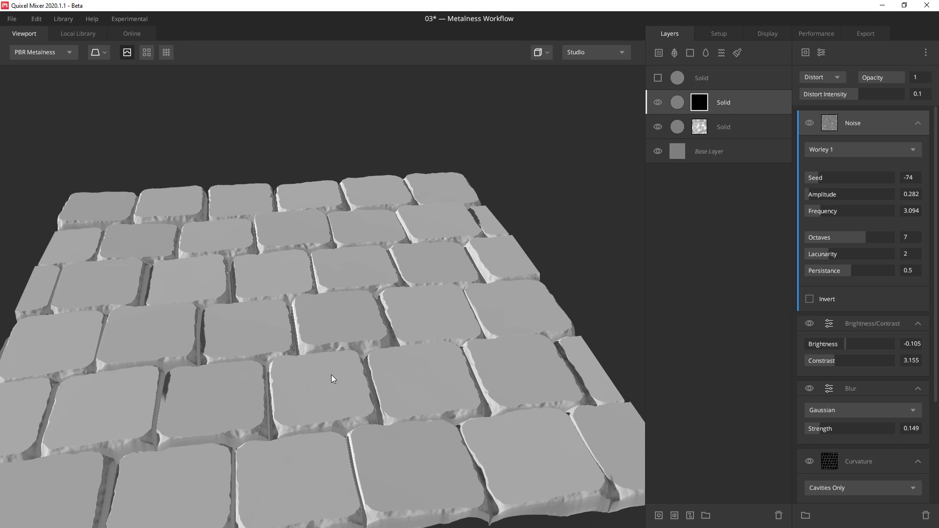
left_click_drag(330, 374, 536, 288)
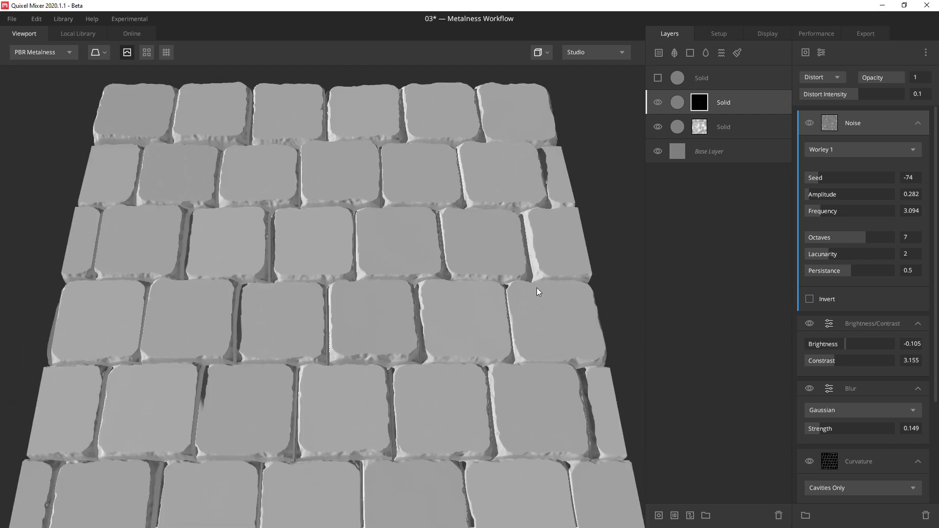
Add a Solid layer above the curvature-masked one and give it a mask with a Worley 1 noise component
left_click(689, 52)
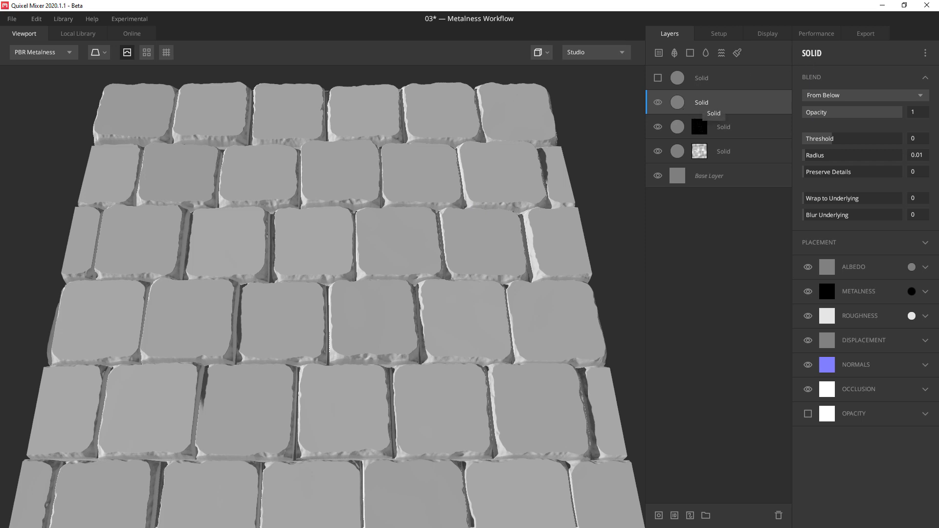
key("k")
left_click(806, 53)
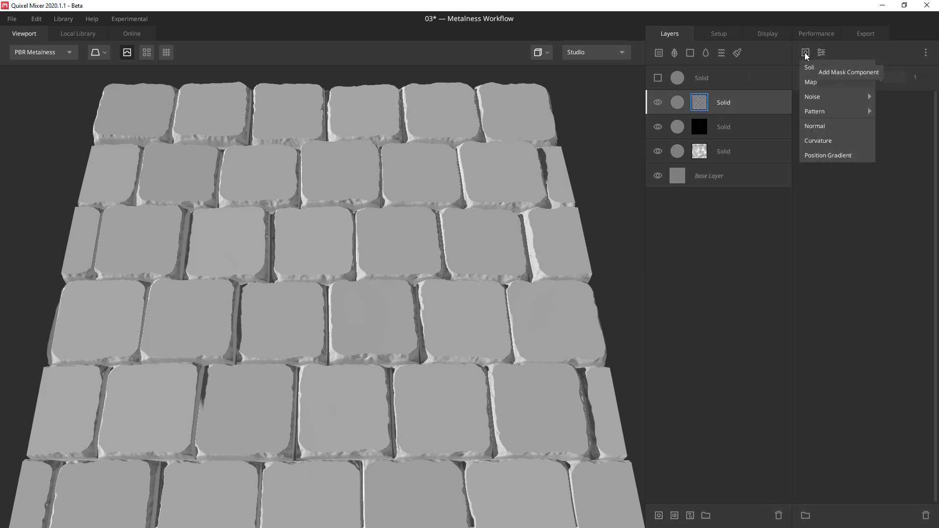
mouse_move(812, 97)
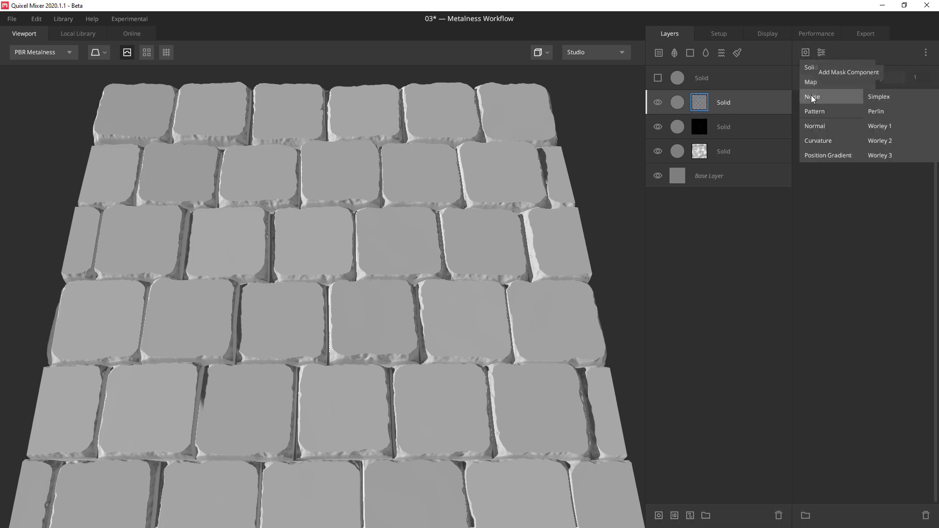
left_click(885, 128)
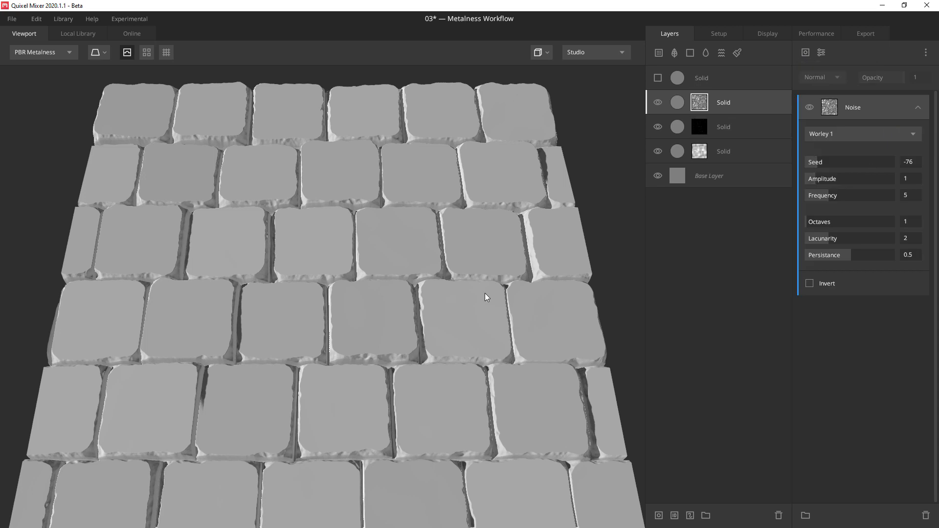
In the Active Mask view, compare the Worley 1, 2 and 3 noise types and set the mask noise to Worley 2
key("m")
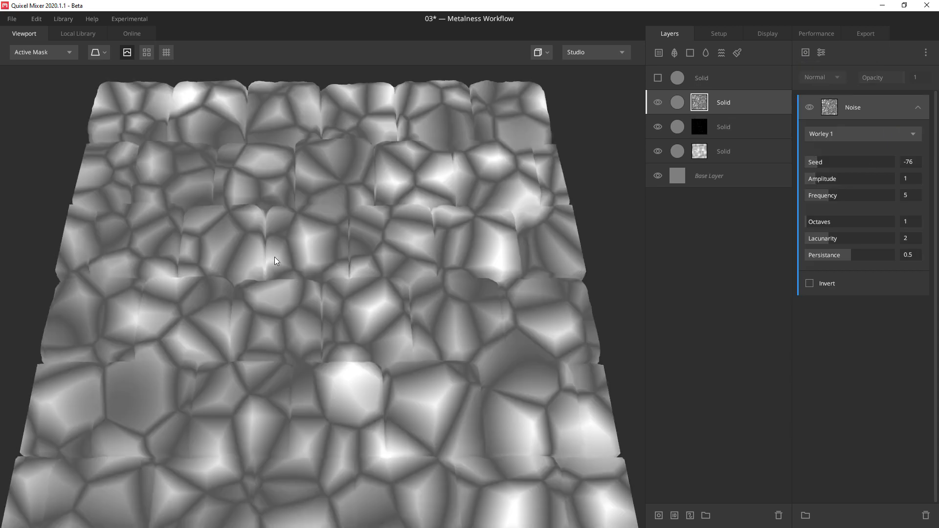
left_click(834, 134)
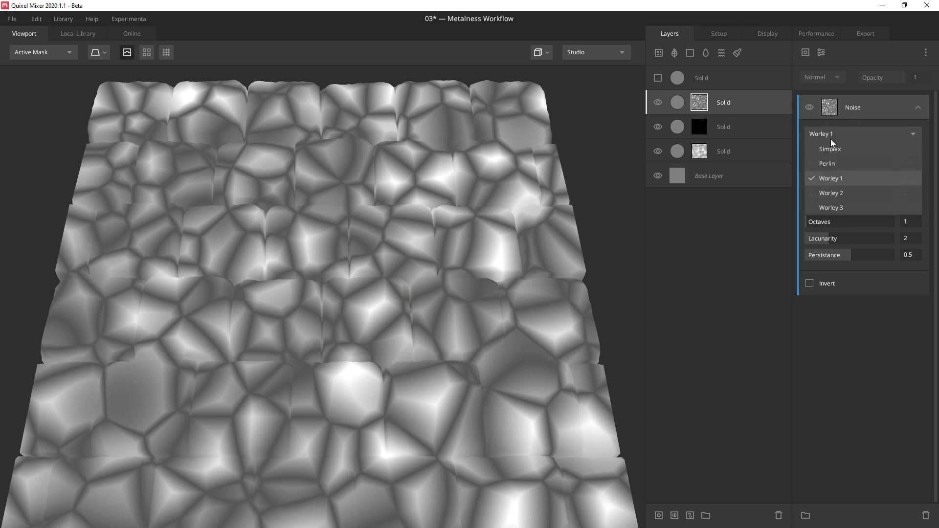
left_click(840, 194)
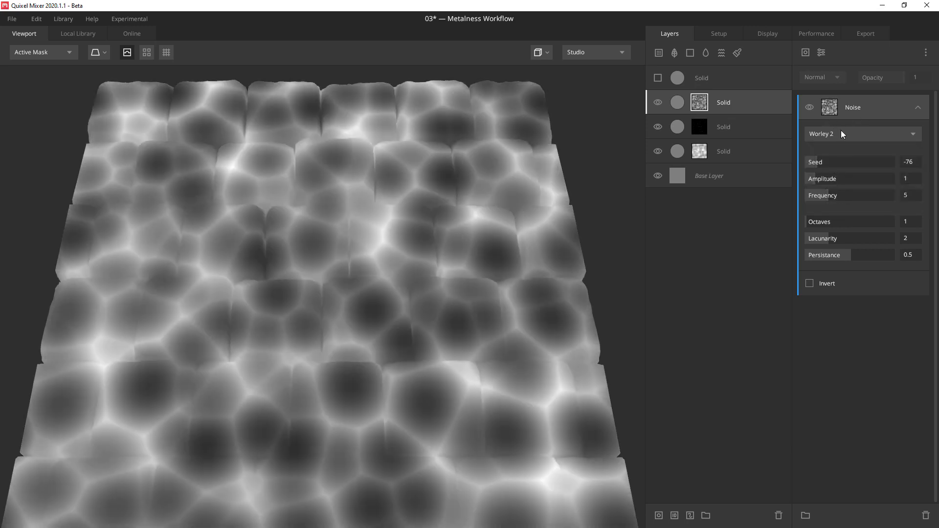
left_click(836, 137)
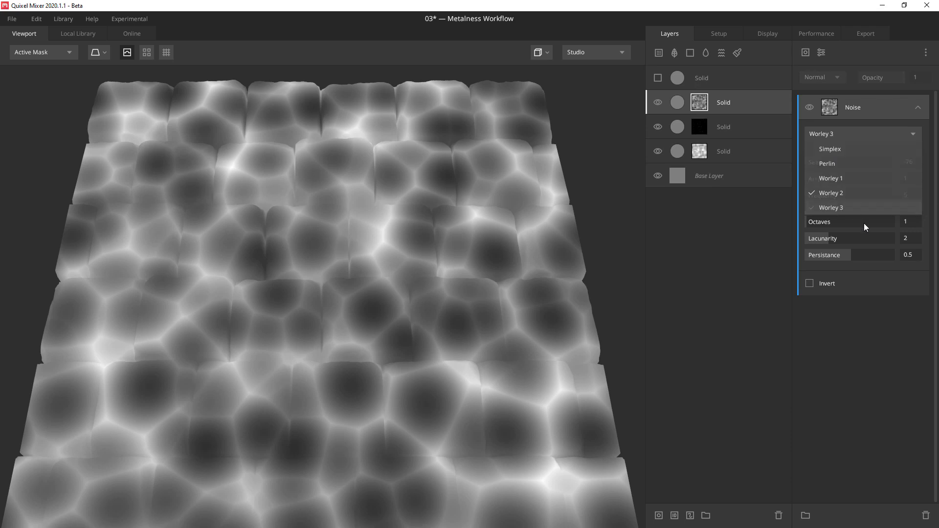
left_click(841, 208)
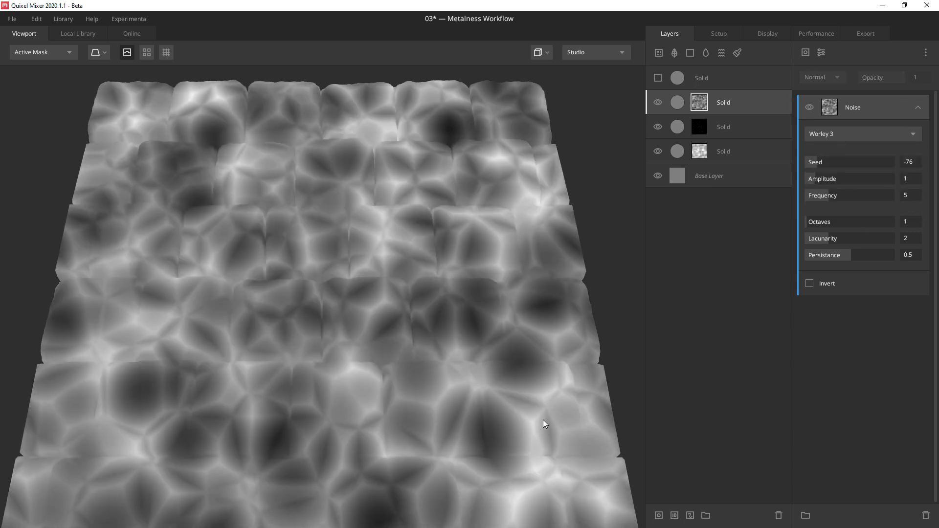
left_click(826, 134)
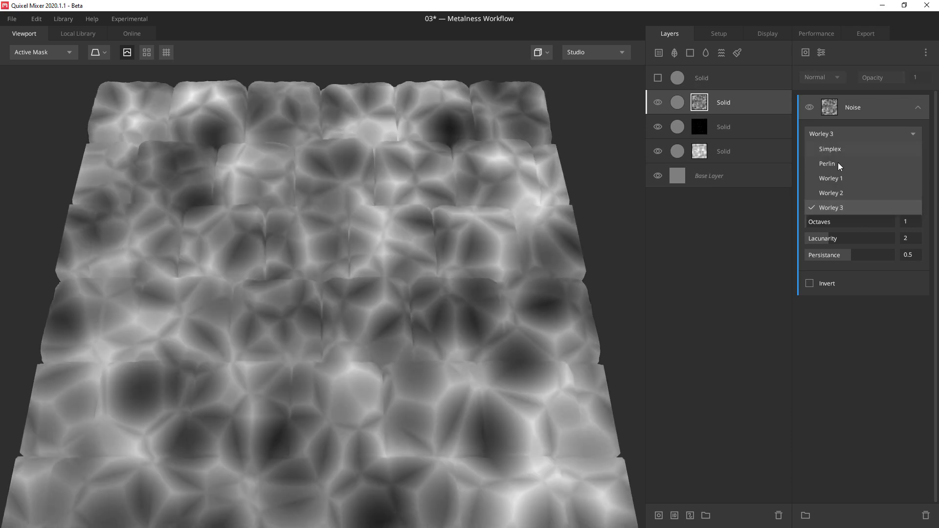
left_click(834, 194)
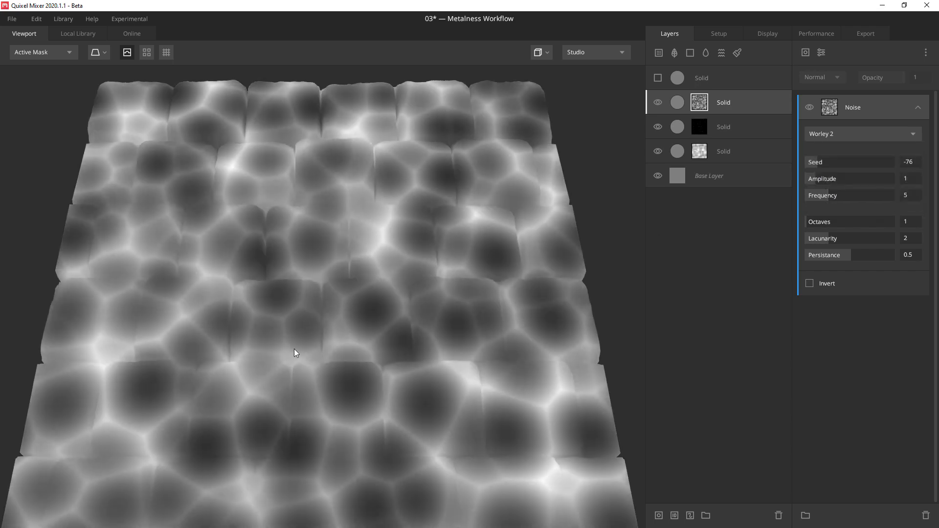
left_click(844, 135)
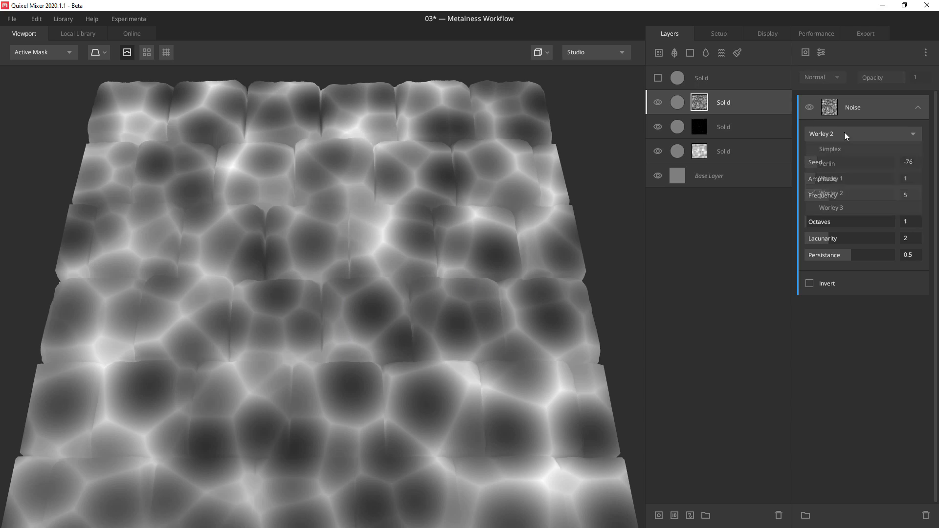
left_click(835, 209)
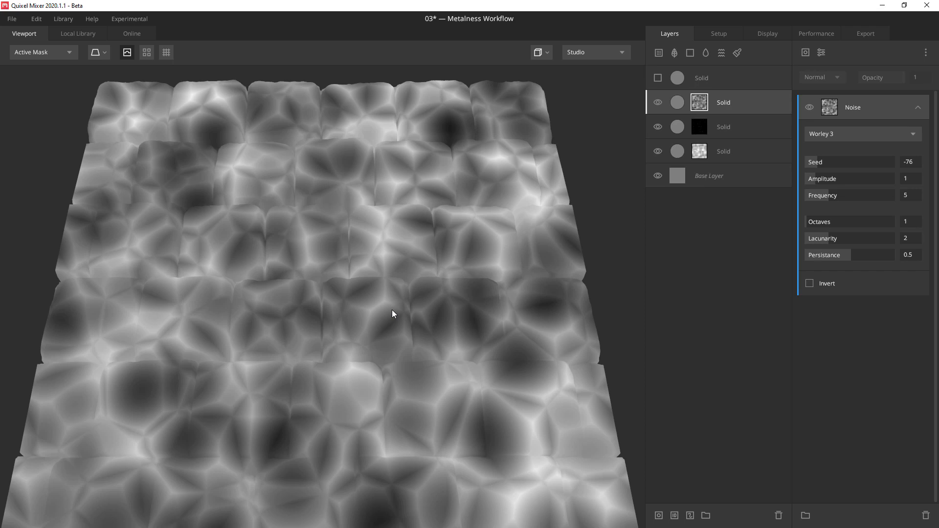
left_click(829, 135)
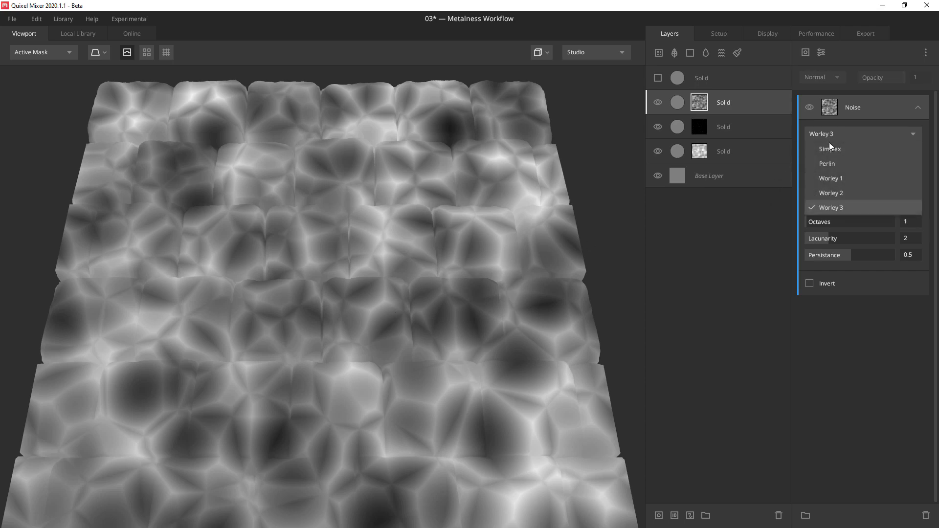
left_click(839, 180)
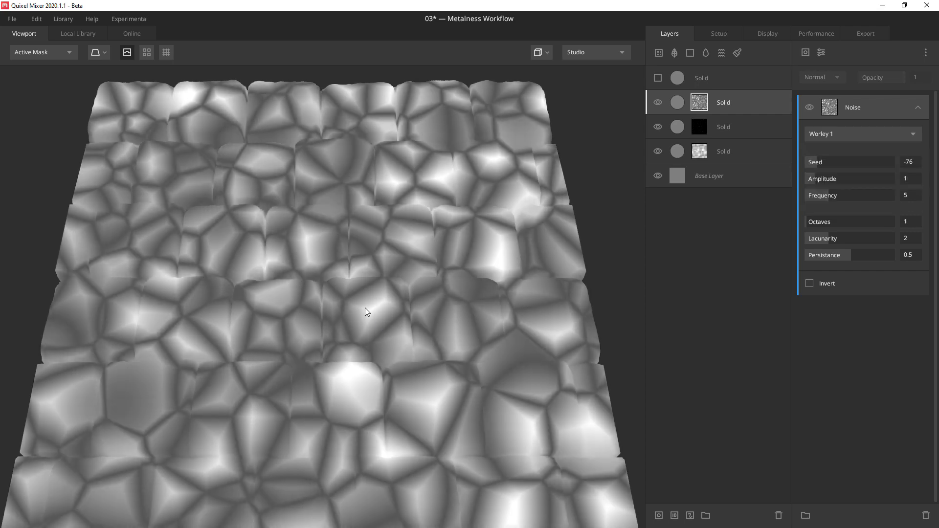
left_click(842, 135)
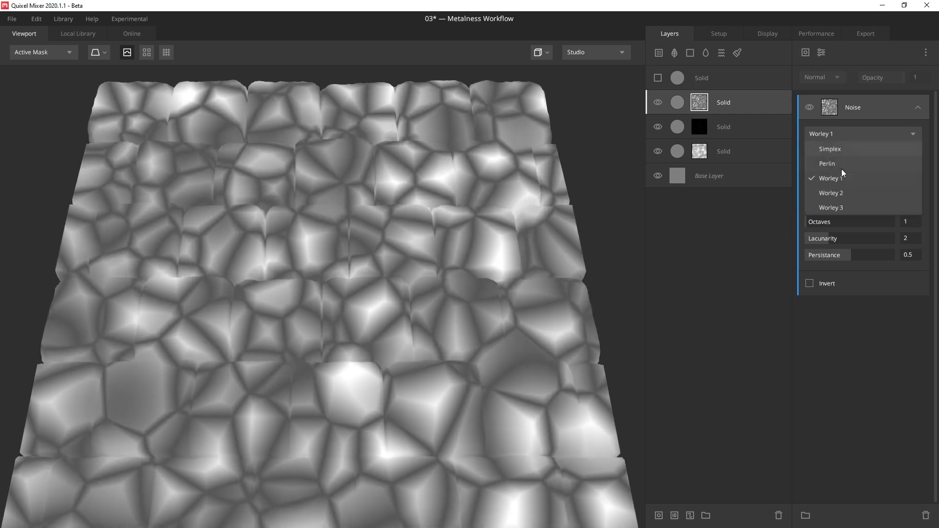
left_click(839, 194)
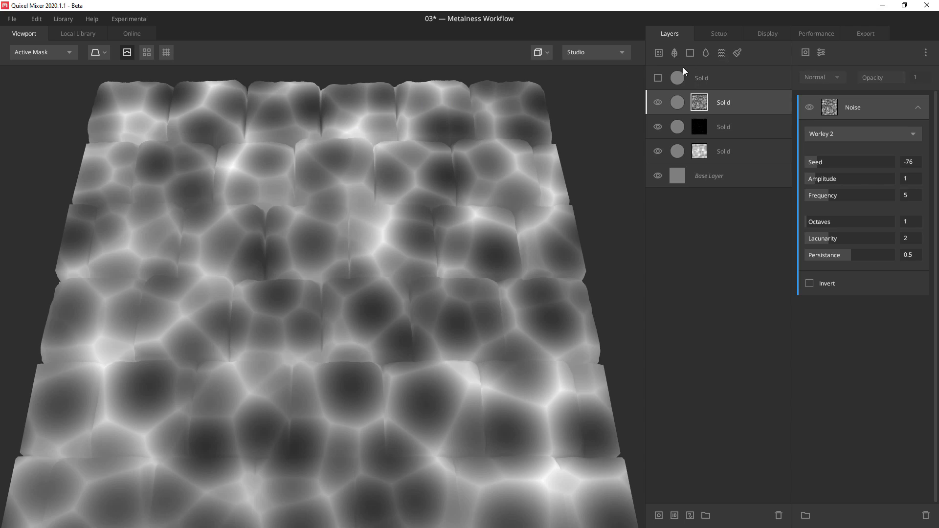
Return to the PBR Metalness view, set the noise-masked Solid layer's blend to From Above and slightly lower its Threshold
key("m")
left_click(679, 102)
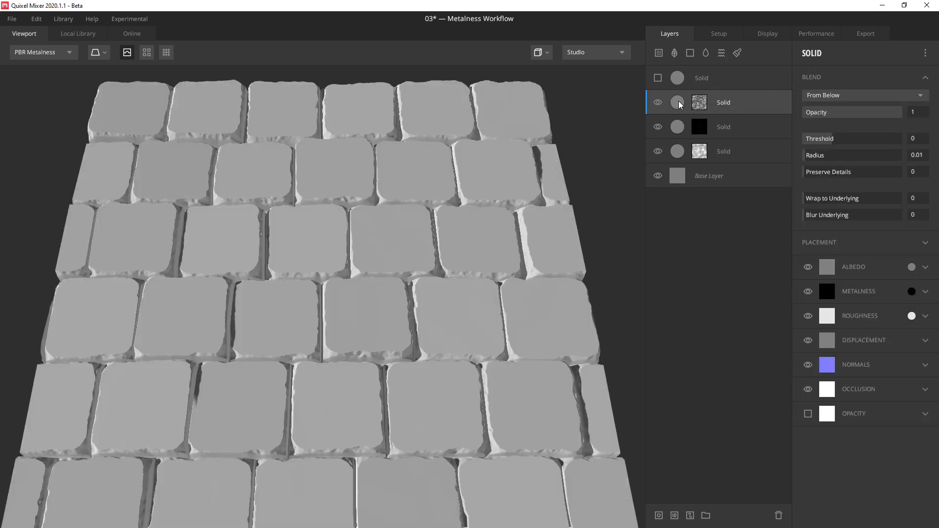
left_click(834, 96)
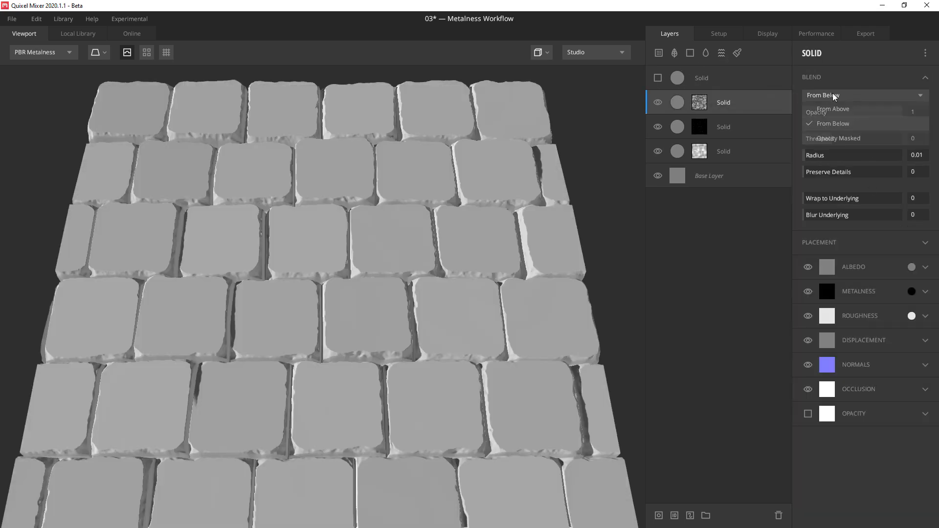
left_click(837, 104)
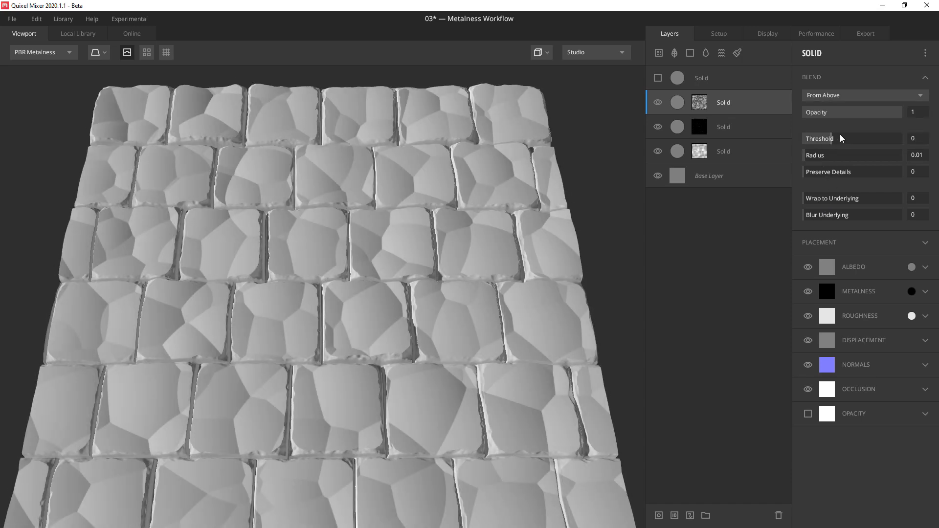
mouse_move(832, 139)
left_mouse_down()
mouse_move(818, 143)
mouse_move(844, 140)
mouse_move(825, 141)
left_mouse_up()
Invert the layer's Worley 2 mask noise, lower its Frequency to 3.315 and inspect the brick faces
left_click(700, 104)
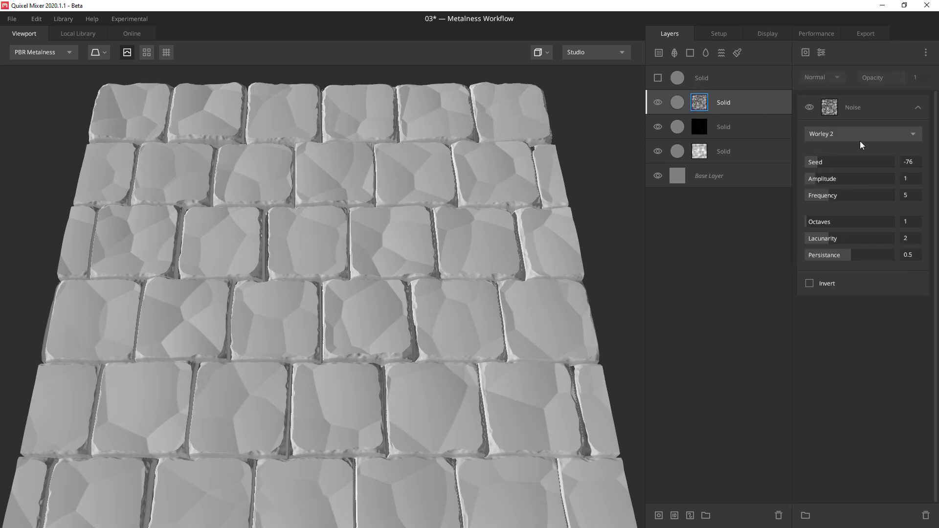
left_click(809, 283)
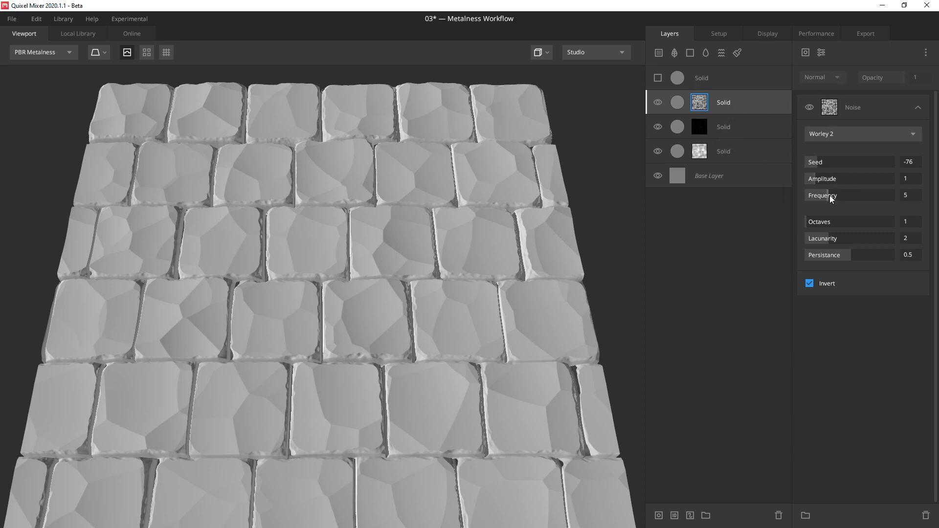
left_click_drag(829, 195, 820, 196)
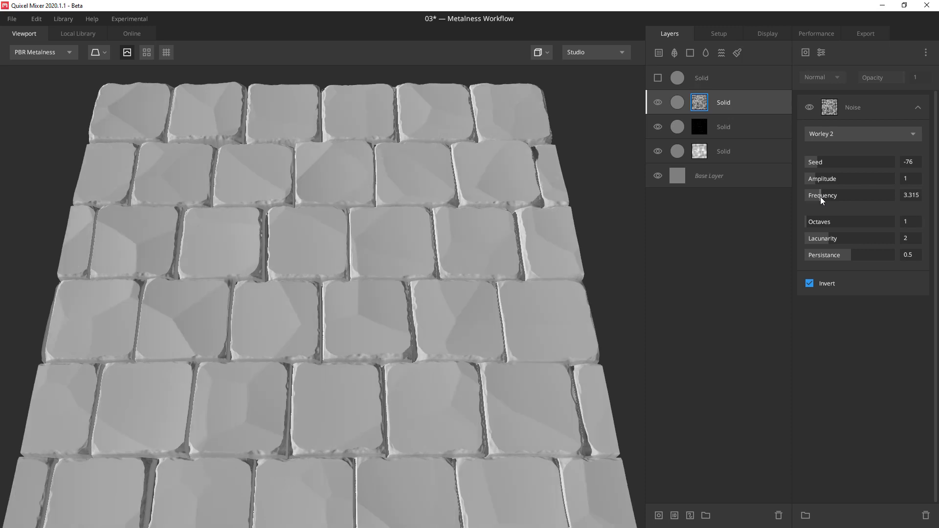
scroll(297, 272, "down", 3)
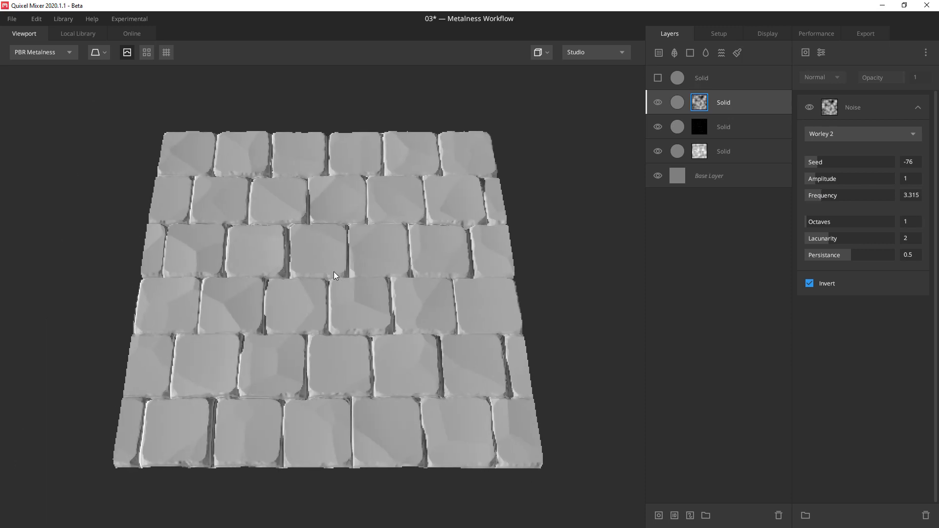
scroll(333, 272, "up", 2)
scroll(334, 286, "up", 3)
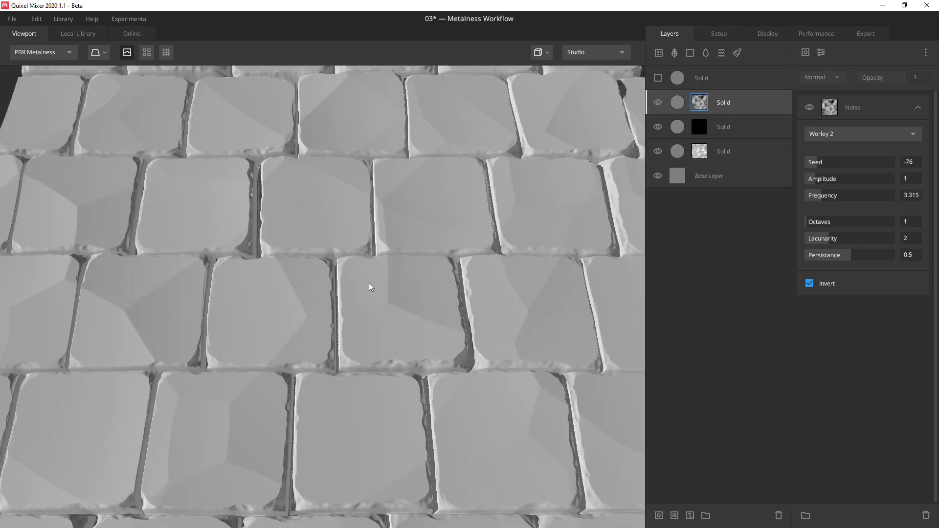
Try 8 octaves on the Worley 2 mask noise, and set Octaves back to 1
left_click_drag(810, 222, 849, 222)
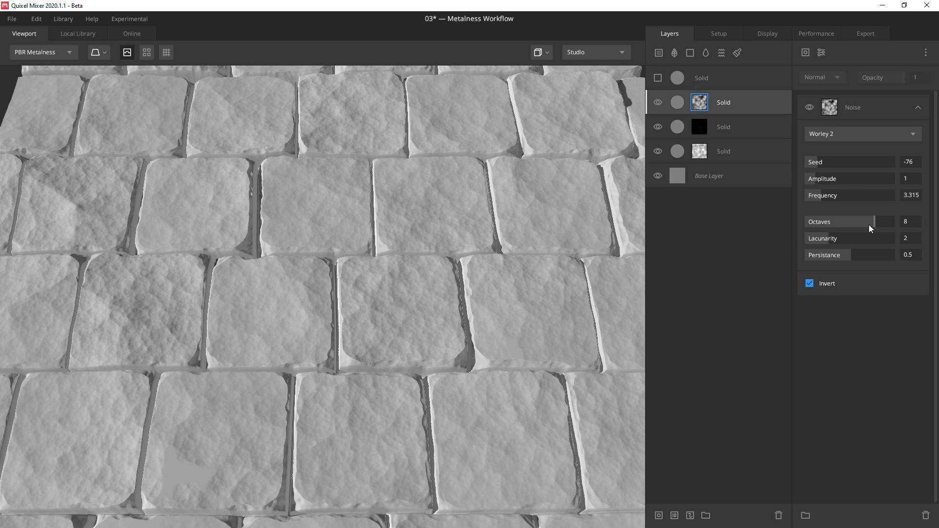
left_click_drag(868, 228, 794, 234)
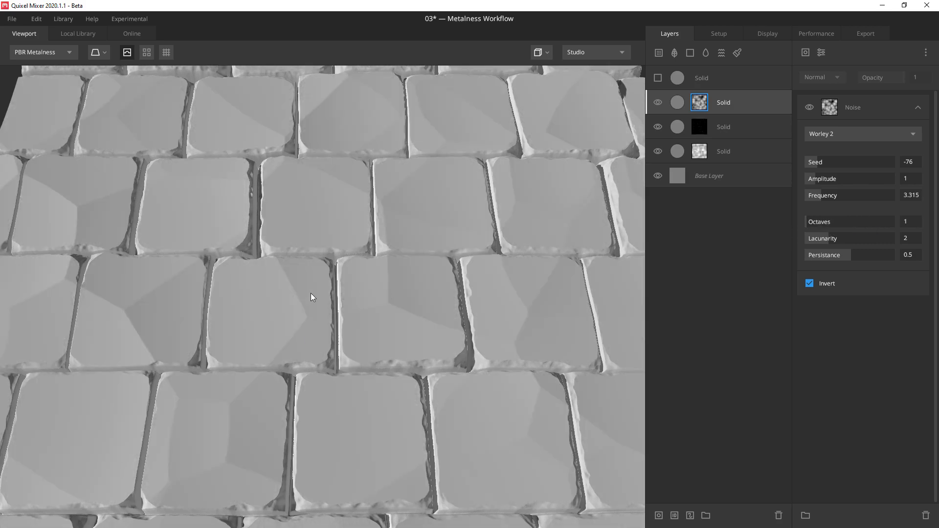
scroll(351, 292, "down", 3)
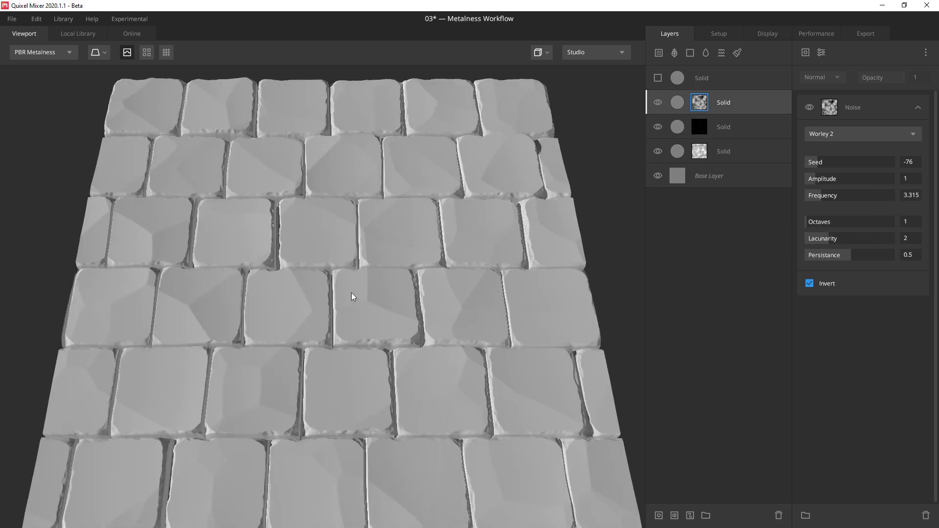
Add a Gaussian Blur modifier above the Worley 2 mask noise, set its Strength to 0.094 and check the bricks
left_click(860, 104)
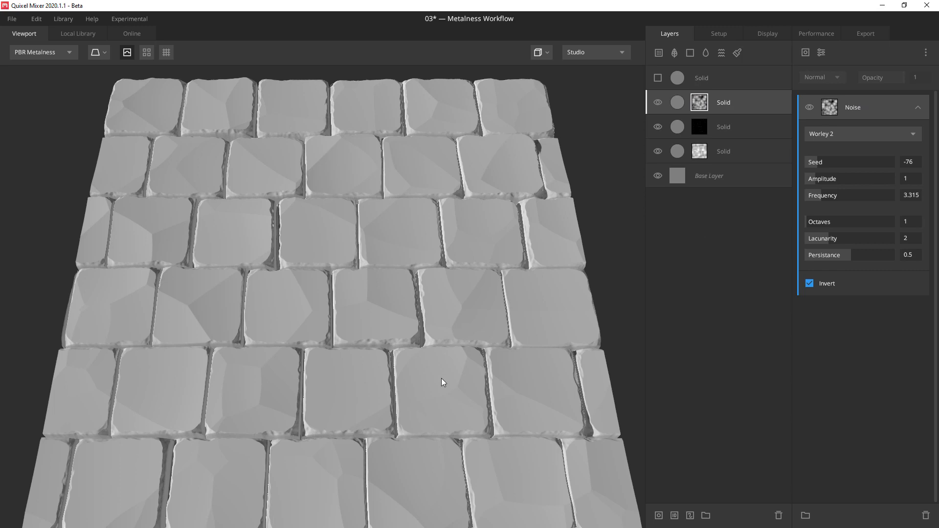
scroll(294, 292, "up", 3)
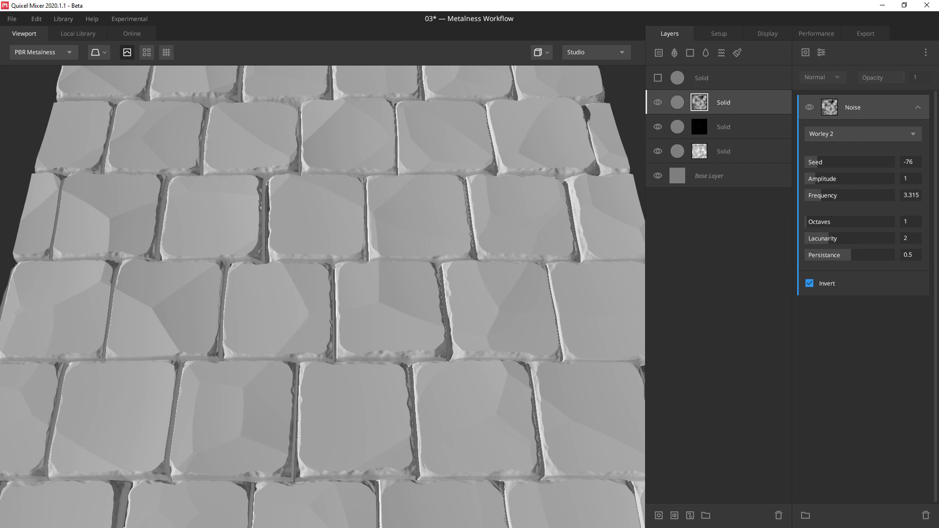
left_click(822, 53)
mouse_move(838, 154)
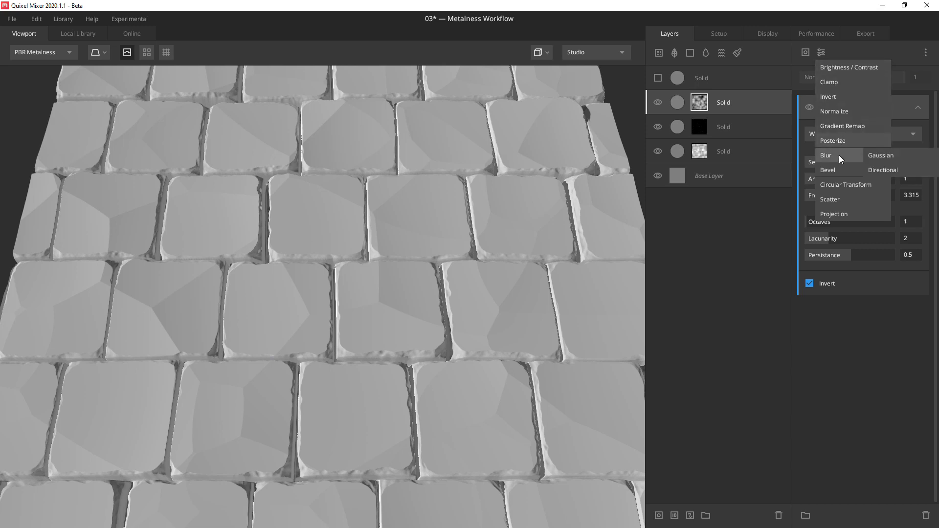
left_click(870, 152)
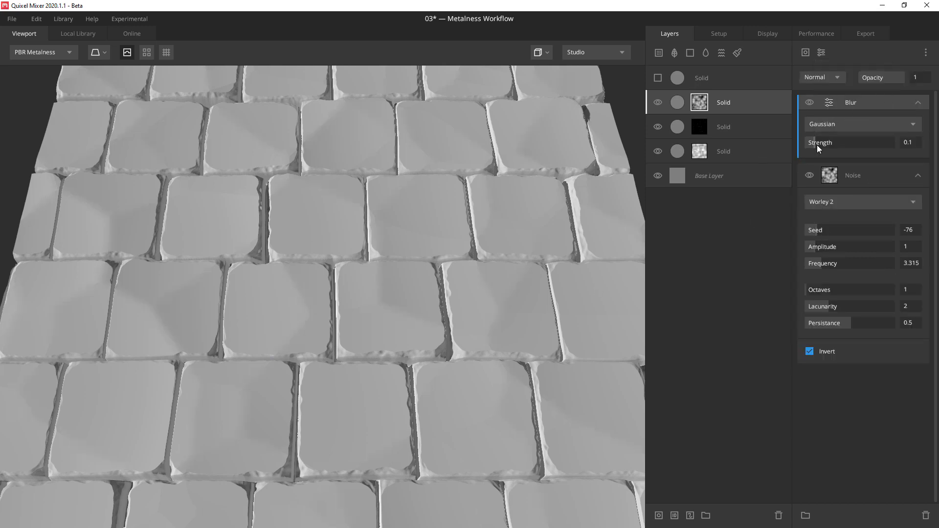
left_click_drag(816, 145, 814, 145)
scroll(471, 217, "down", 2)
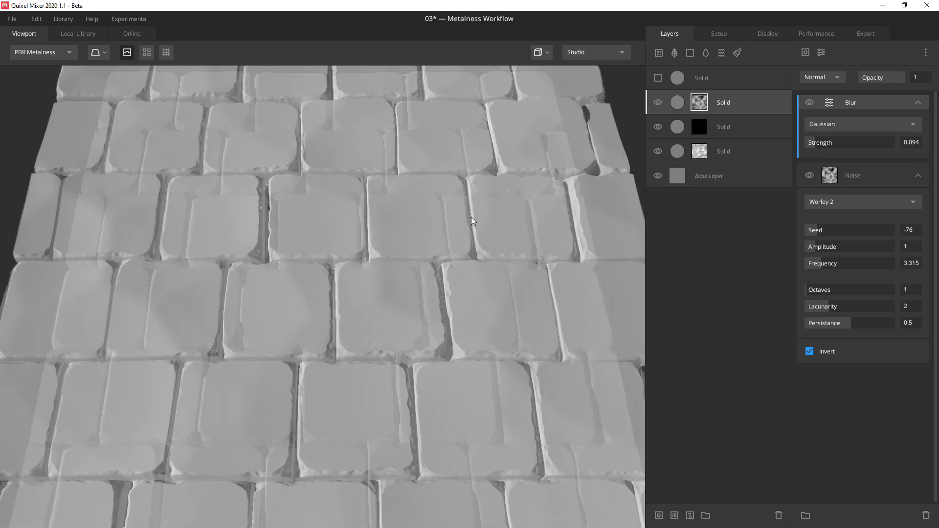
left_click_drag(444, 315, 433, 405)
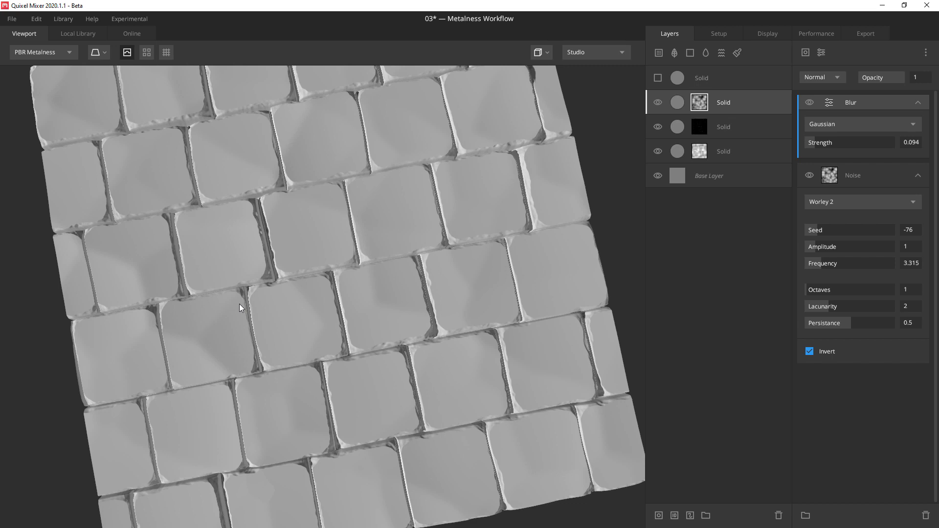
Add a Perlin noise component above the mask's Gaussian Blur and raise its Octaves to 6
left_click(806, 54)
mouse_move(818, 97)
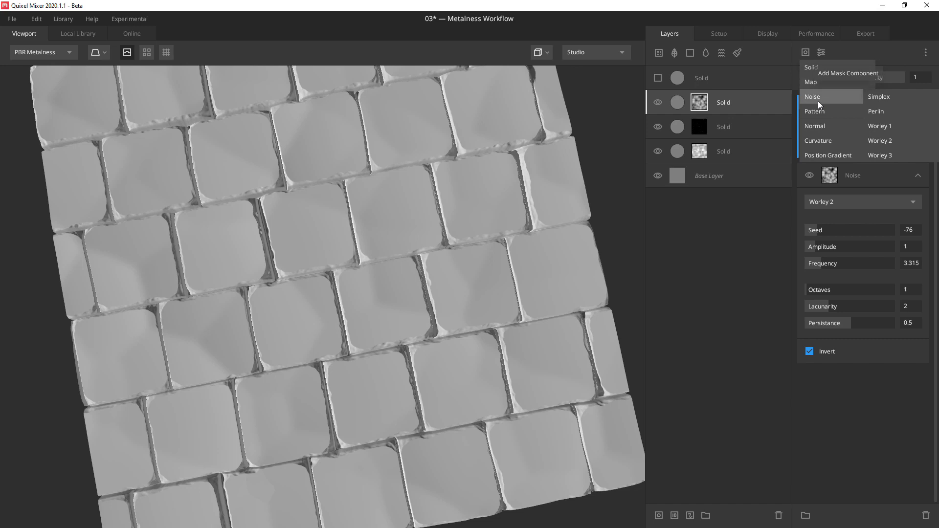
left_click(882, 116)
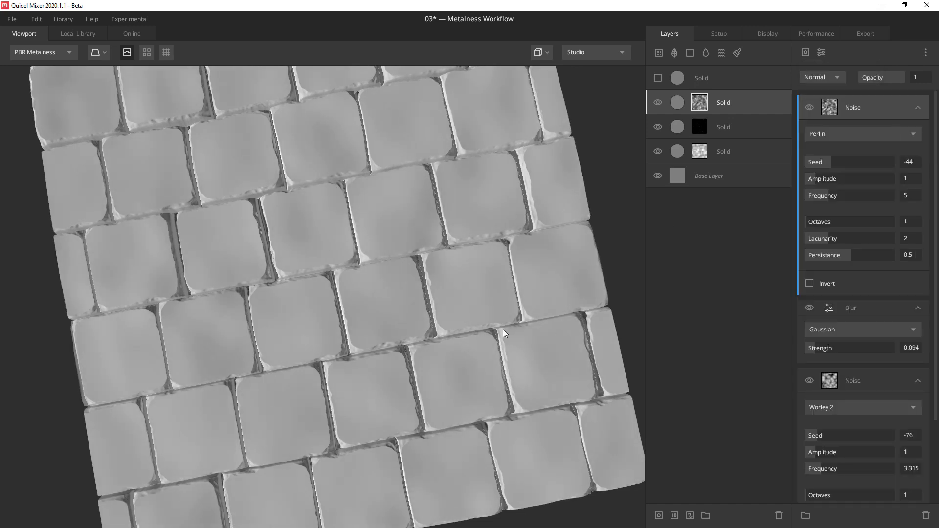
left_click_drag(503, 330, 425, 279)
left_click_drag(811, 222, 858, 221)
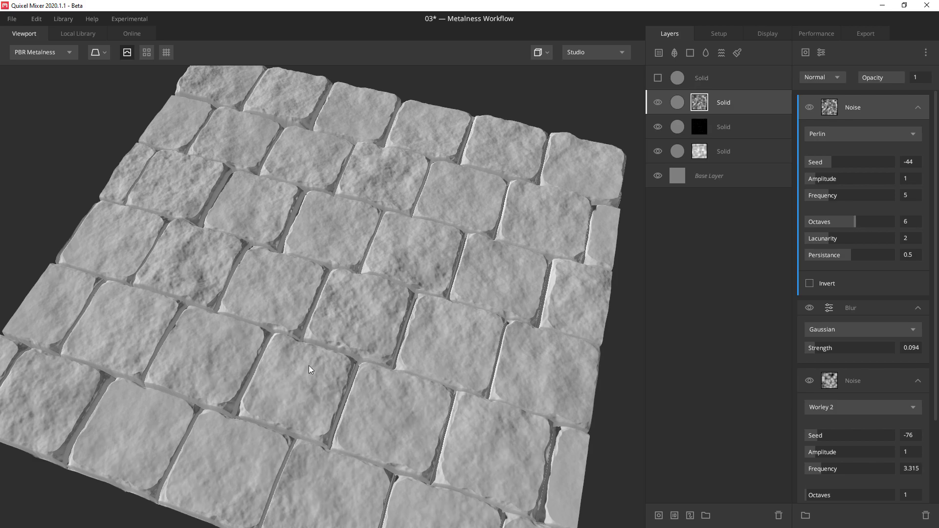
Try the Min blend mode on the mask's Perlin noise, set it to Max and inspect the brick faces
left_click_drag(309, 365, 352, 286)
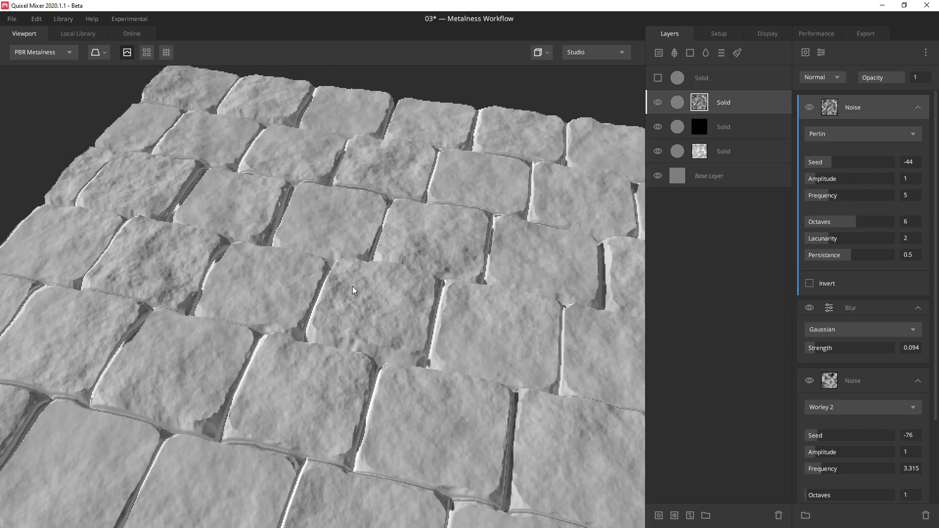
left_click(823, 77)
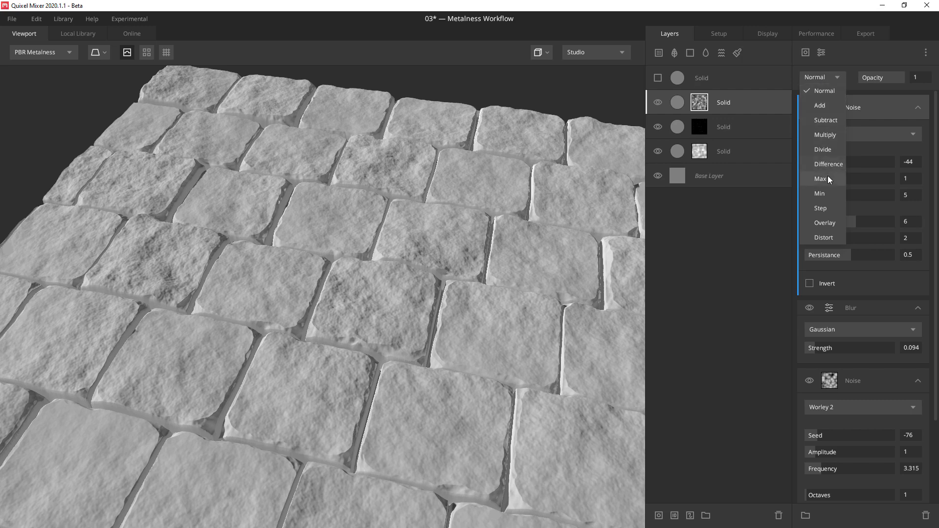
left_click(818, 194)
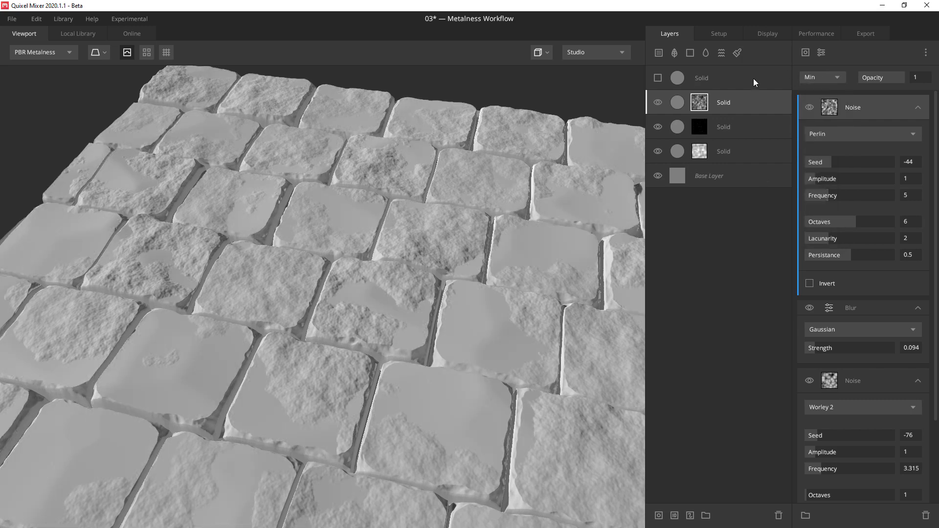
left_click(833, 74)
left_click(830, 181)
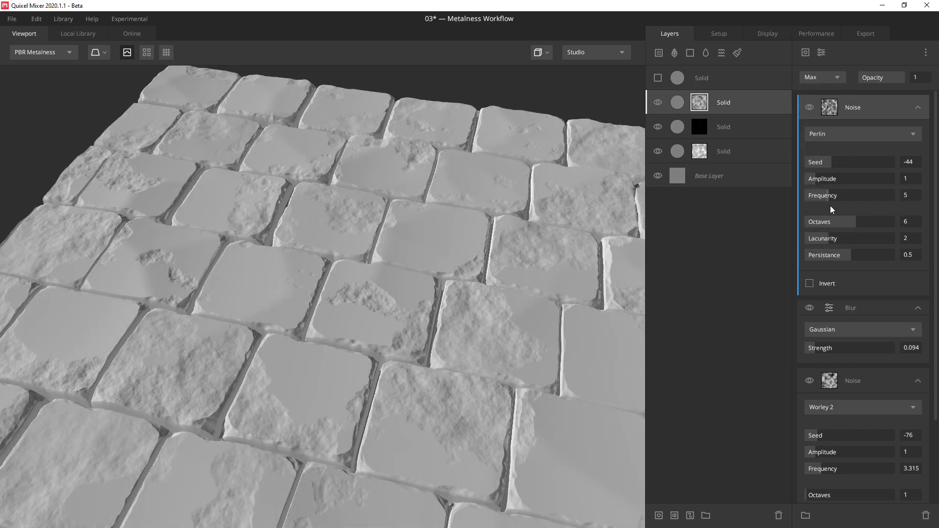
scroll(340, 414, "down", 3)
left_click_drag(342, 421, 375, 453)
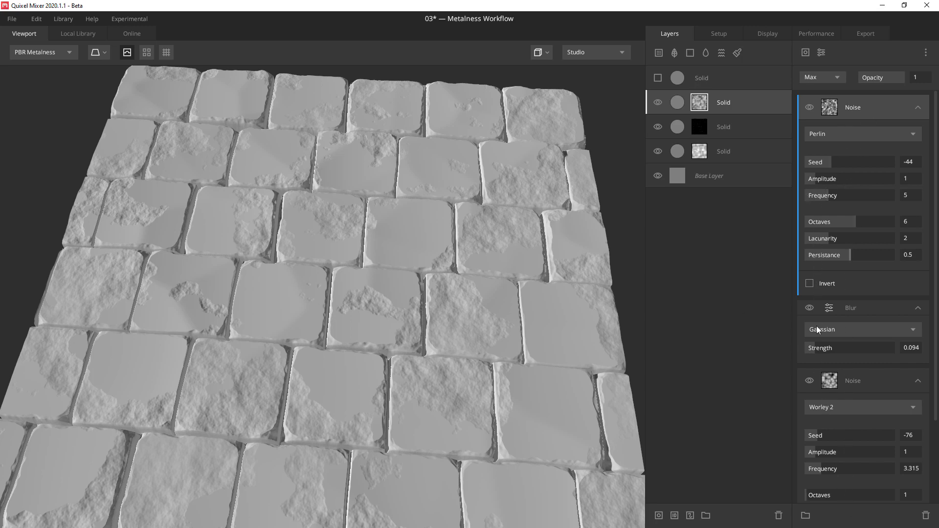
Set the mask's Gaussian Blur Strength to 0.149 and the Perlin noise to Seed -21, Amplitude 0.669, Frequency 6.409 and Opacity 0.462
mouse_move(817, 350)
left_mouse_down()
mouse_move(844, 347)
mouse_move(804, 345)
mouse_move(829, 345)
mouse_move(819, 344)
left_mouse_up()
left_click_drag(829, 161, 834, 192)
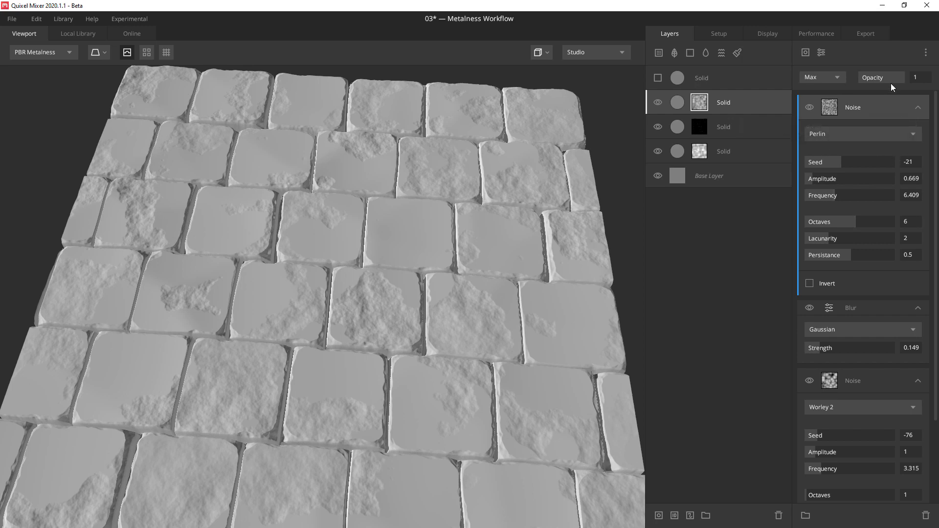
left_click_drag(903, 78, 879, 78)
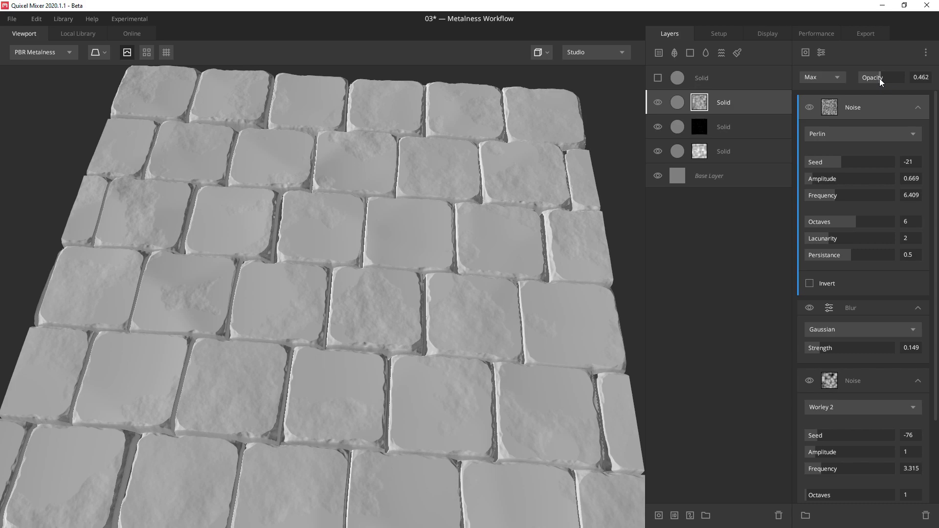
scroll(442, 295, "down", 5)
left_click_drag(442, 294, 354, 456)
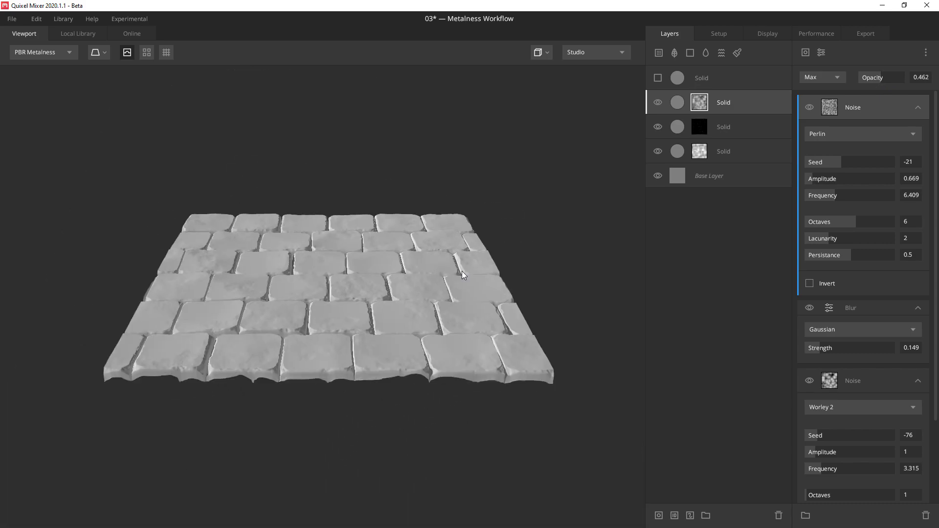
scroll(360, 308, "up", 5)
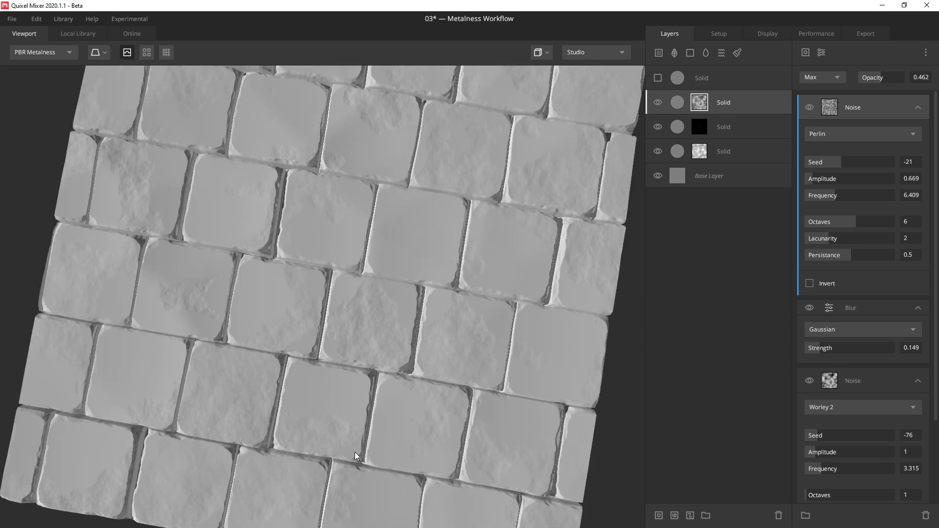
left_click_drag(354, 451, 314, 417)
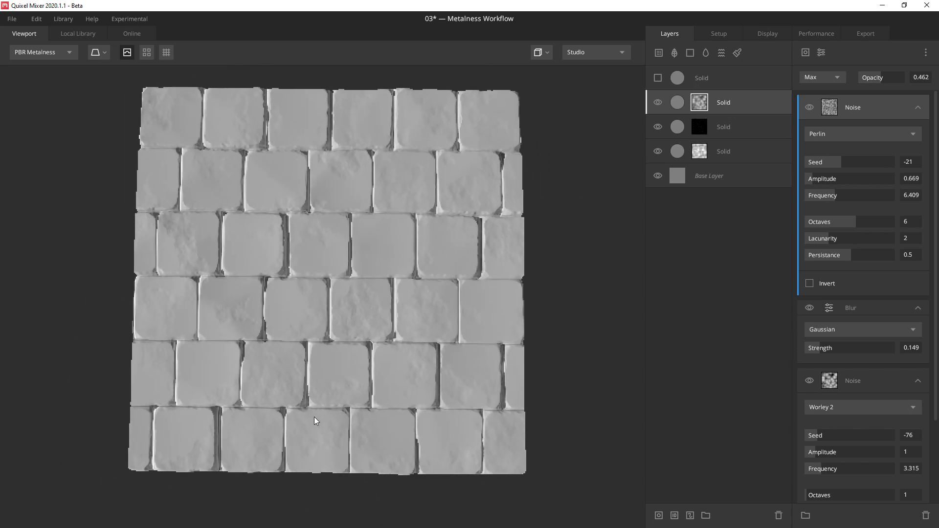
Add a new Solid layer above the noise-masked layer, display its active mask and give it a mask stack
left_click(688, 53)
scroll(361, 287, "up", 2)
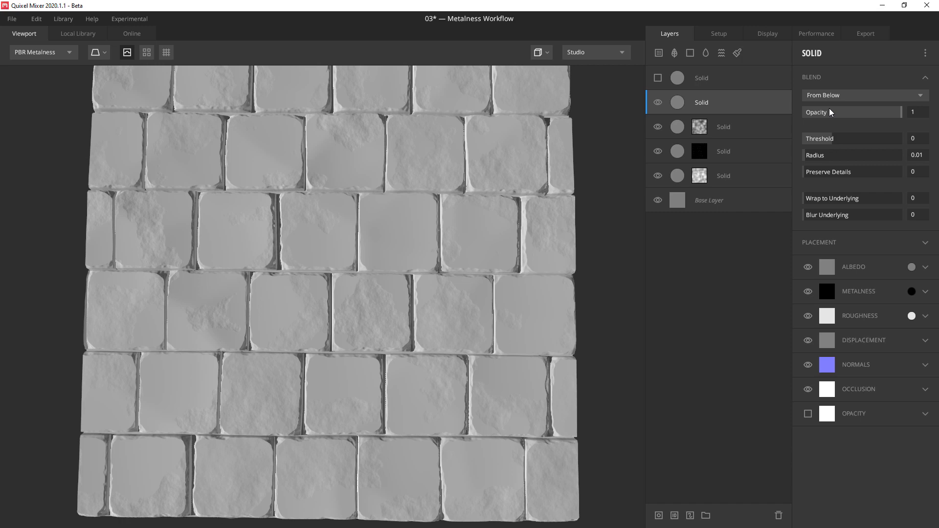
key("m")
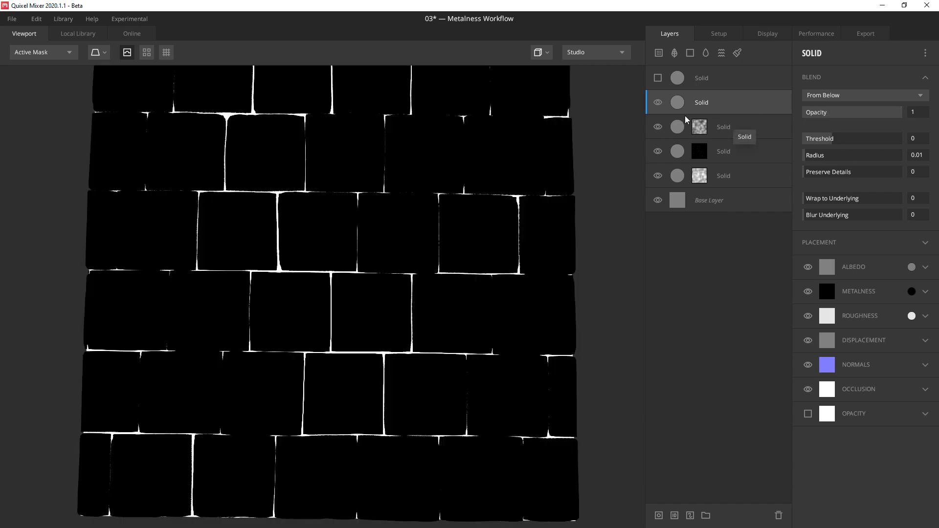
left_click(688, 516)
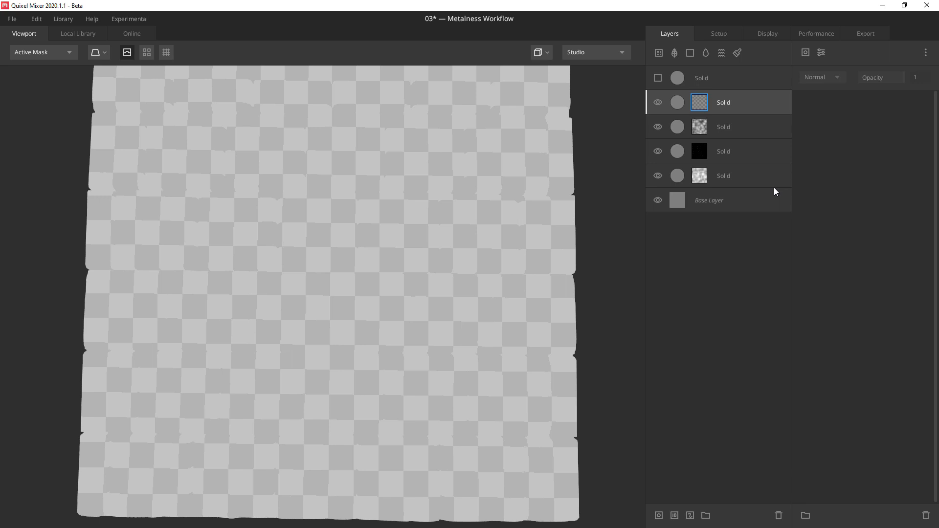
Try a Worley 3 noise component in the new layer's mask with its Frequency lowered to 1.657
left_click(805, 52)
mouse_move(816, 110)
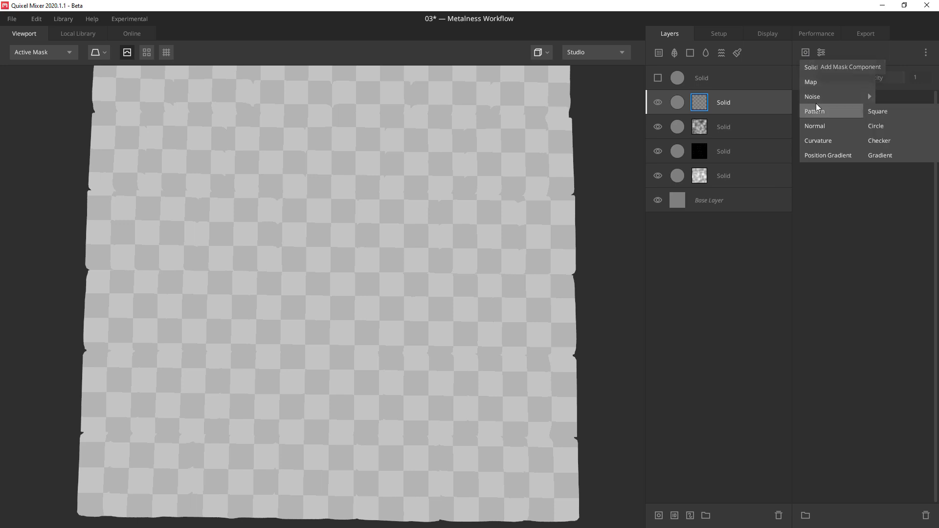
left_click(878, 156)
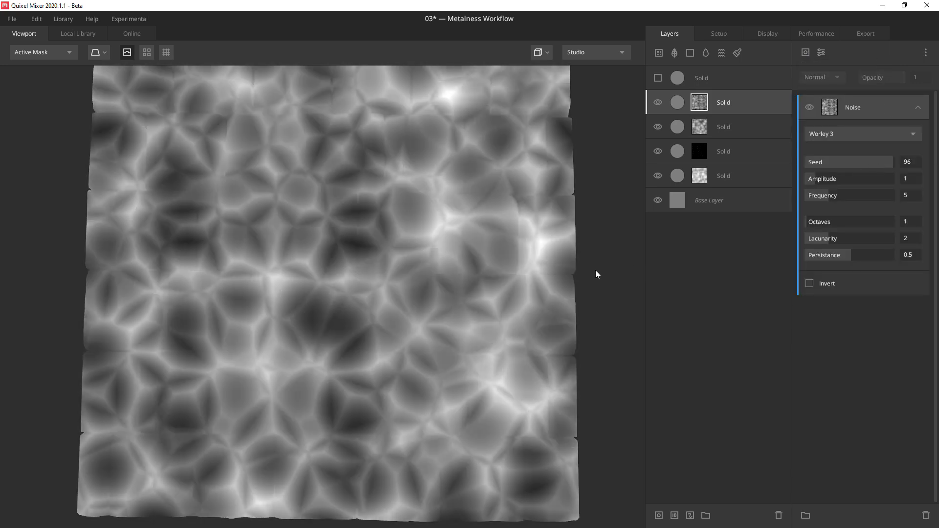
scroll(349, 269, "up", 3)
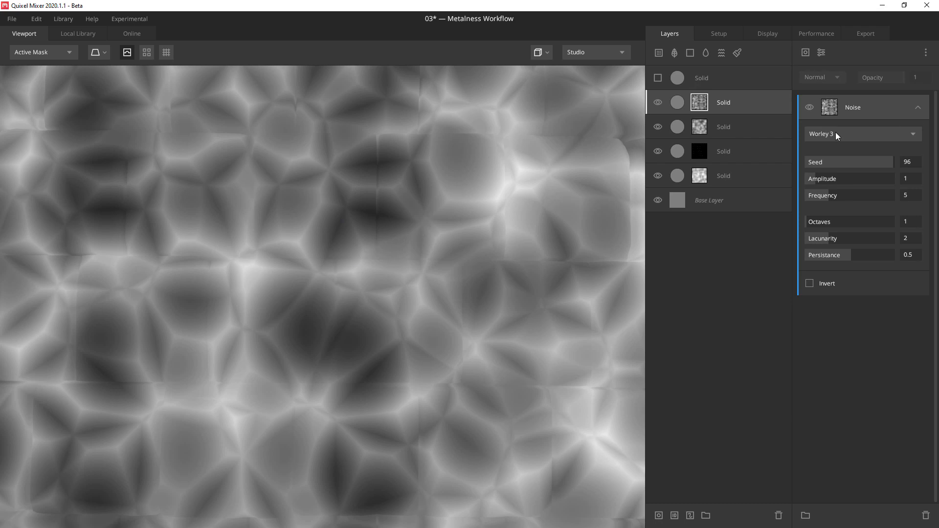
scroll(609, 262, "down", 3)
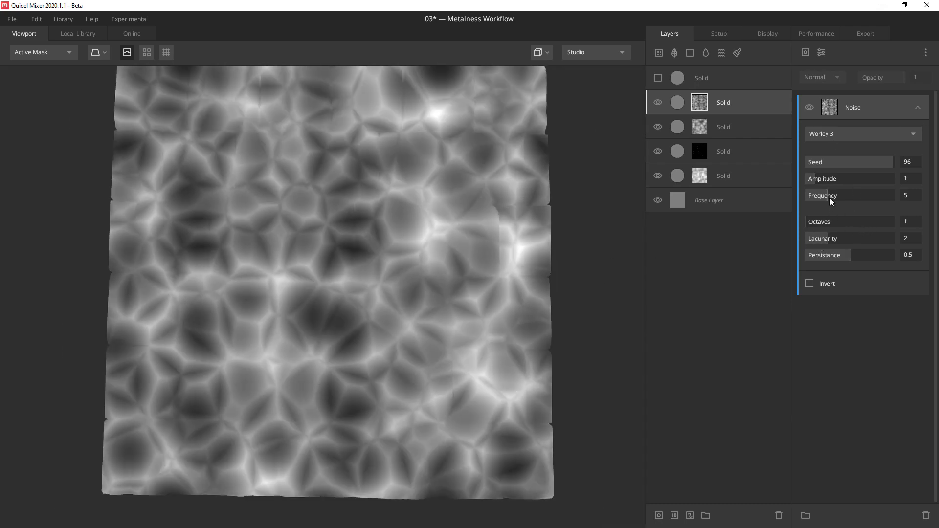
left_click_drag(831, 201, 814, 199)
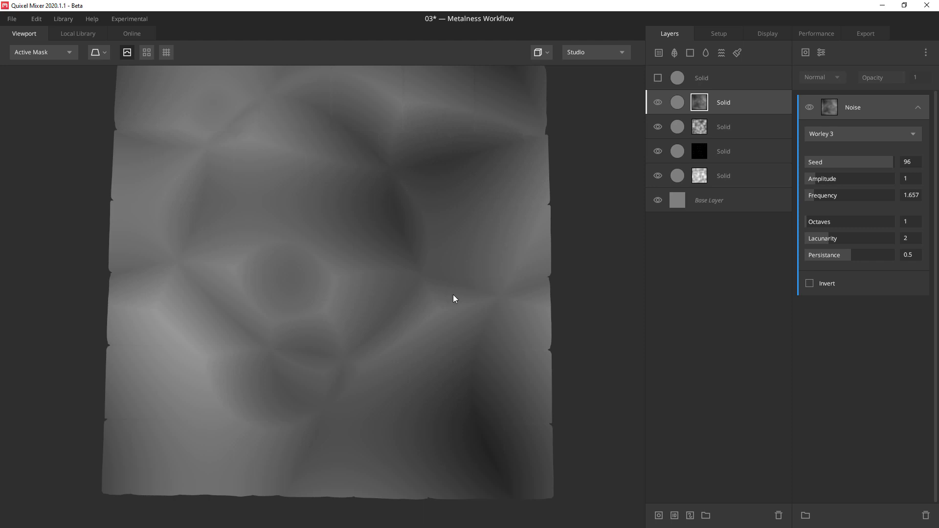
Try a Brightness/Contrast modifier above the mask noise with Brightness 0.348 and Contrast 2.928
left_click(821, 52)
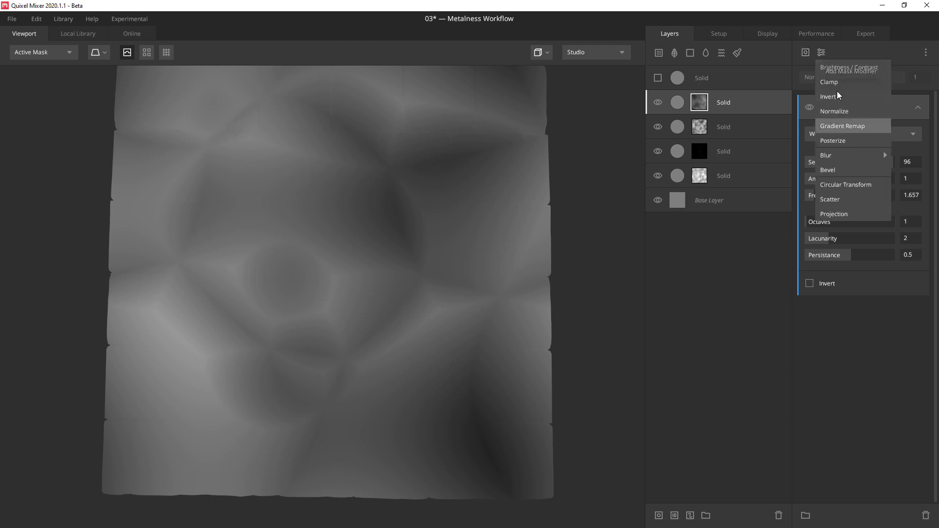
left_click(842, 69)
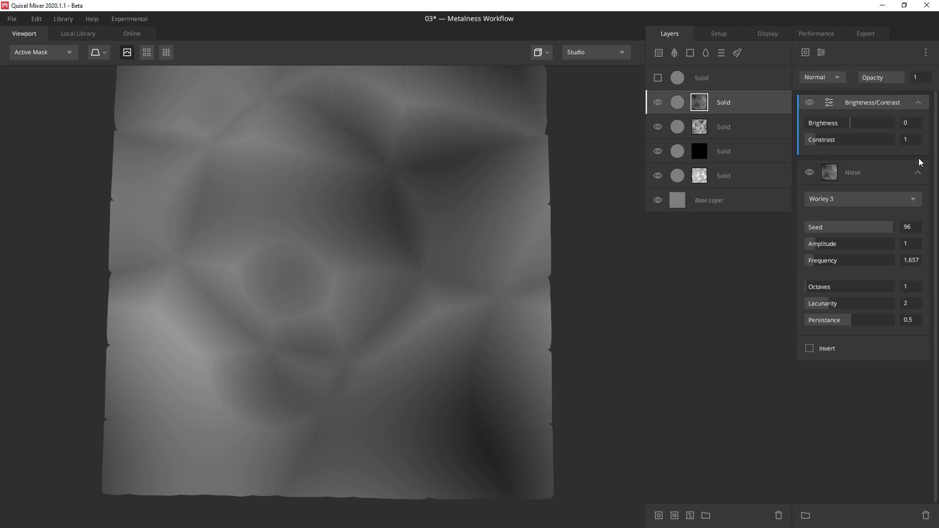
mouse_move(813, 146)
left_mouse_down()
mouse_move(886, 147)
mouse_move(826, 124)
mouse_move(867, 126)
mouse_move(848, 122)
mouse_move(865, 124)
mouse_move(831, 142)
left_mouse_up()
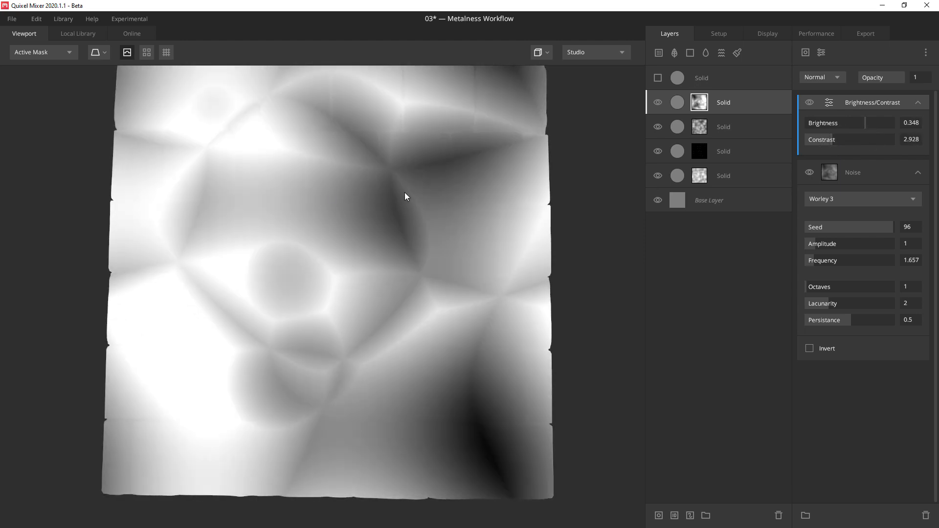
Try Worley 2 for the mask noise with Contrast 10 and Brightness -1, and delete both the modifier and the noise
left_click(835, 198)
left_click(835, 198)
left_click(835, 198)
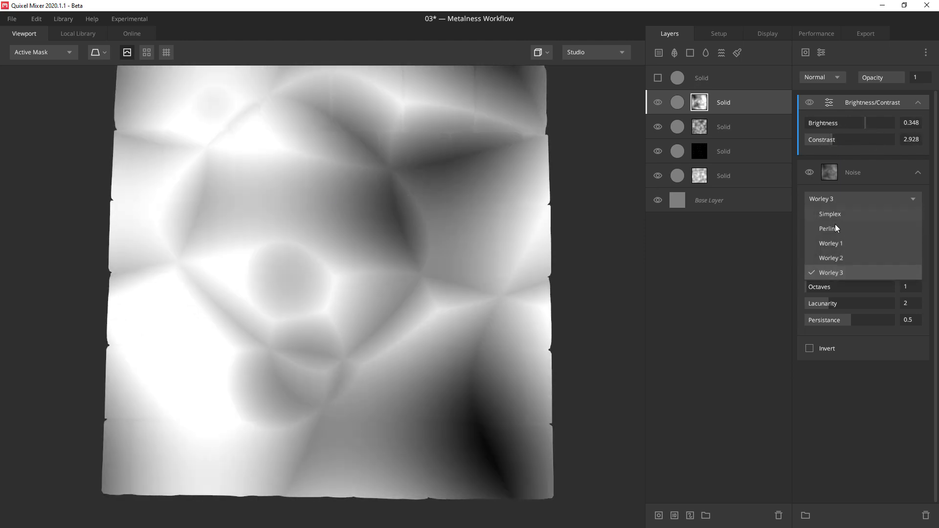
left_click(830, 258)
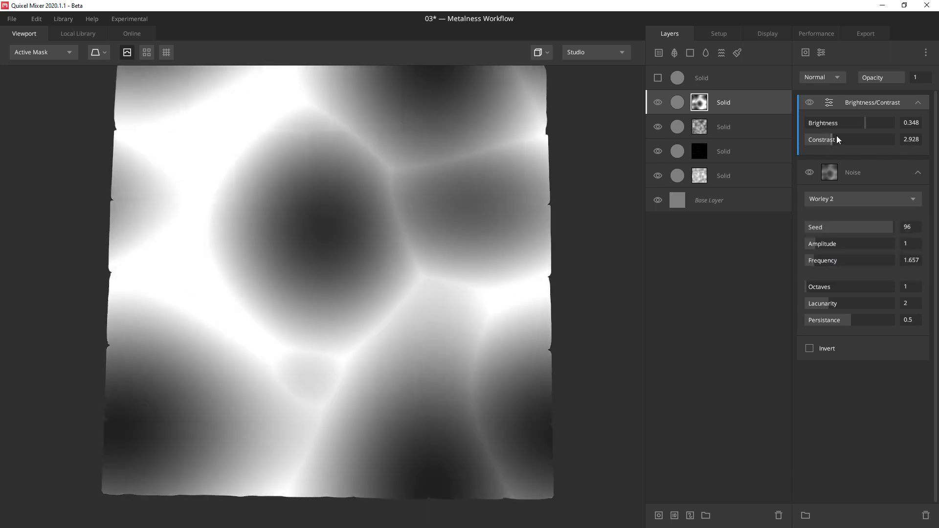
left_click_drag(836, 137, 905, 143)
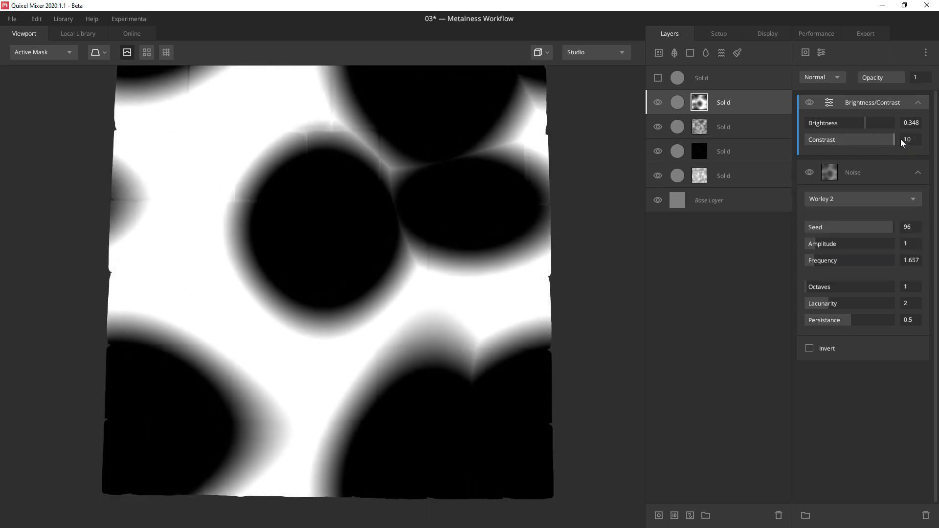
left_click_drag(857, 122, 804, 125)
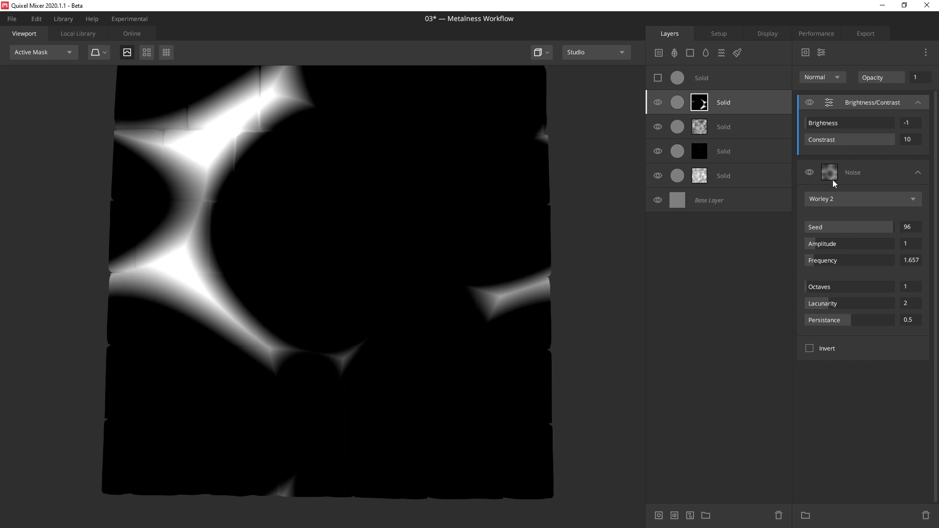
key("Delete")
key("Delete")
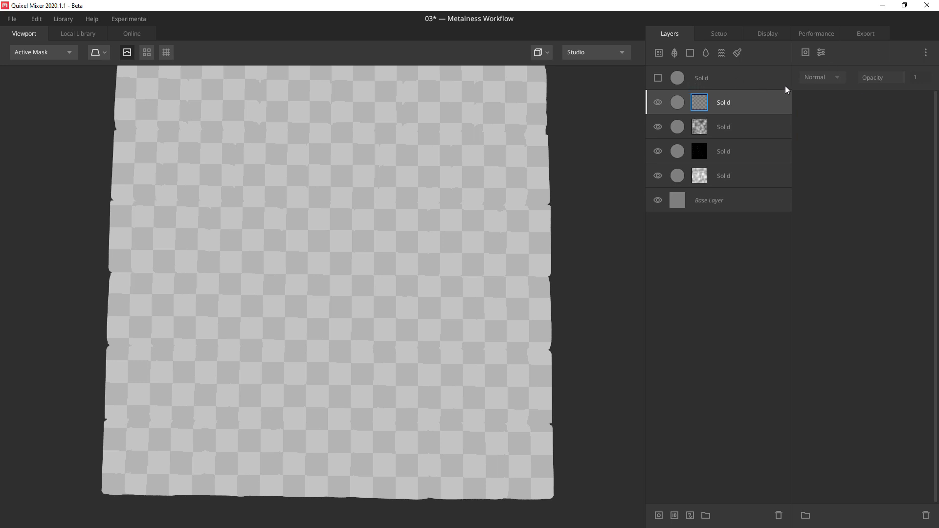
Add a Square pattern to the layer's mask with Repeat X 1 and Repeat Y 2, and invert it
left_click(807, 52)
mouse_move(827, 108)
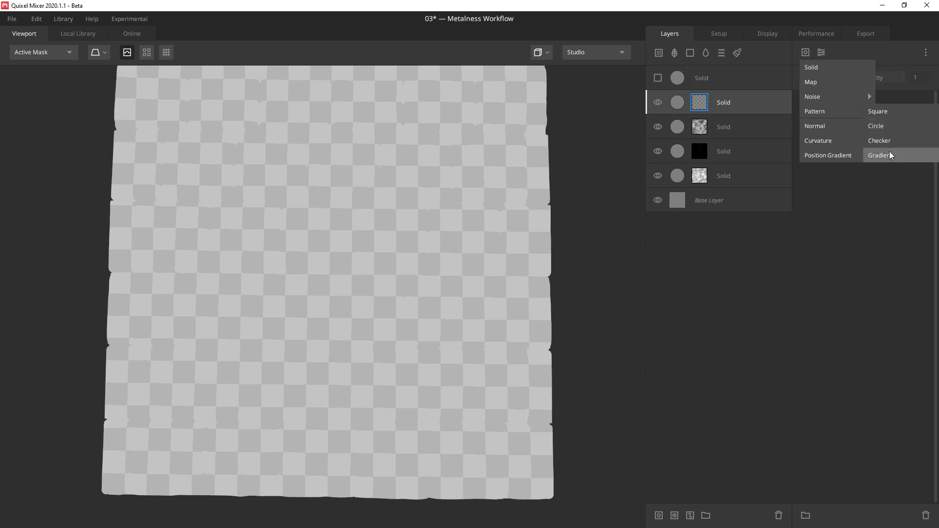
left_click(883, 112)
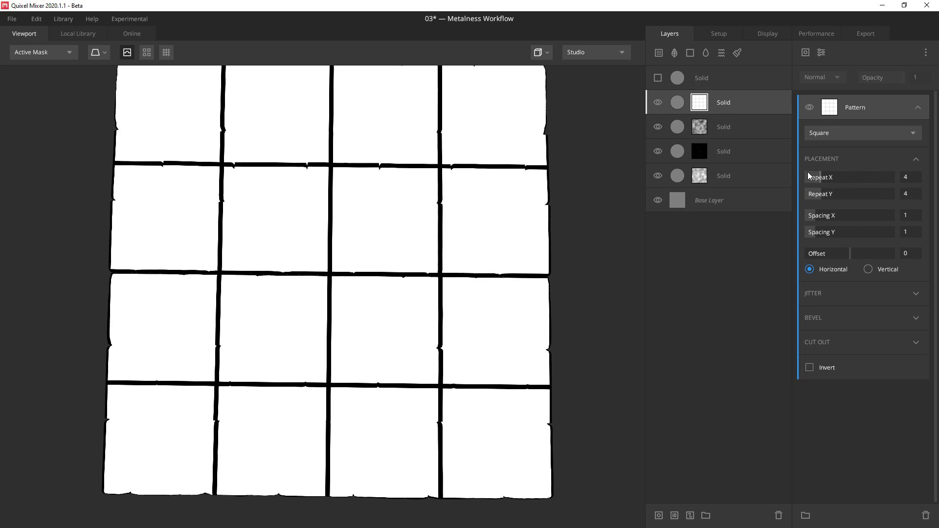
left_click_drag(807, 177, 787, 179)
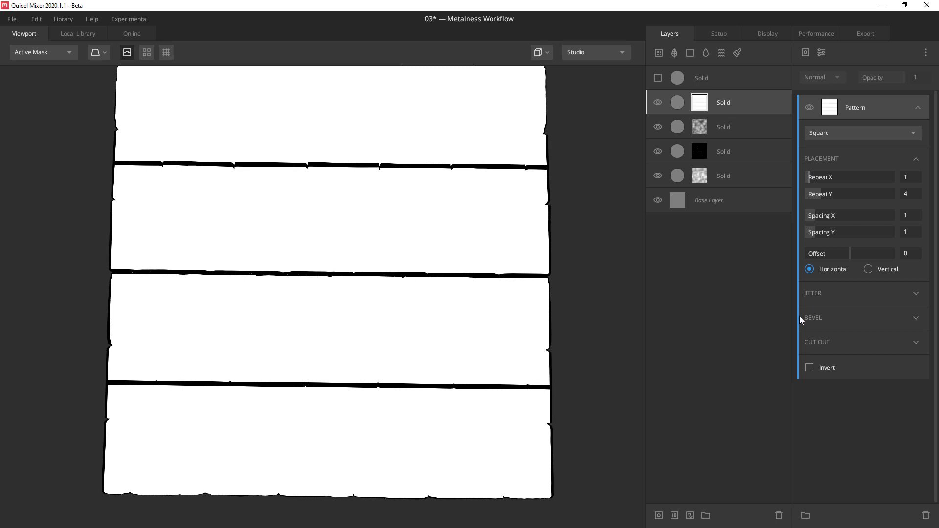
left_click_drag(828, 195, 813, 193)
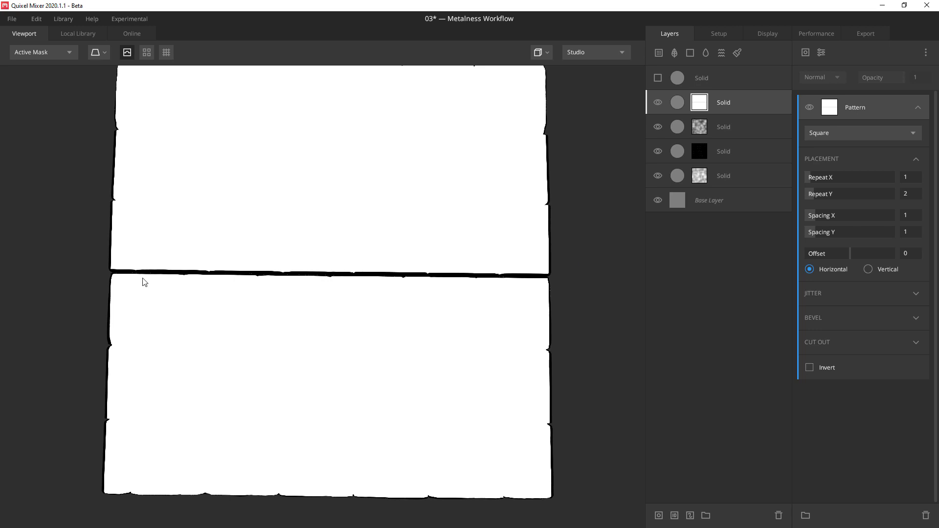
left_click(809, 366)
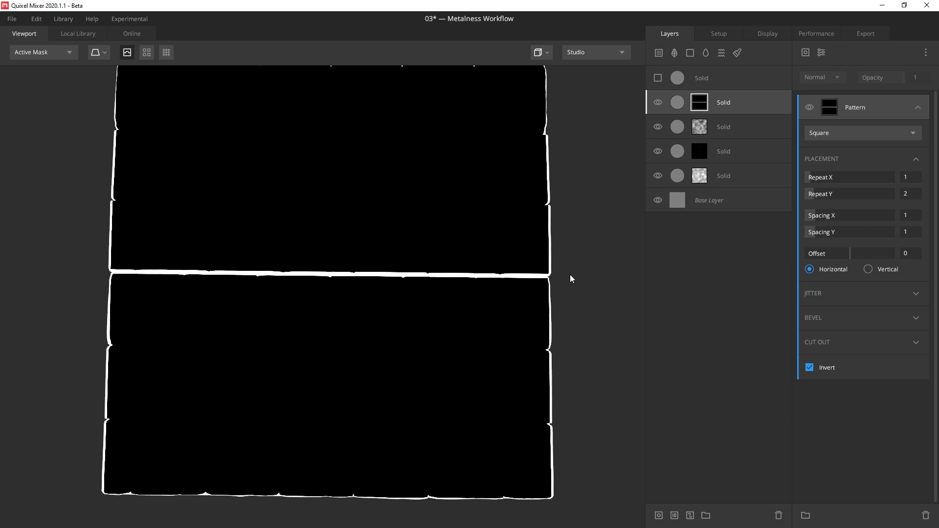
Set the Solid layer's blending to From Above, try Threshold values of 0.473 and -0.502, and display its active mask
left_click(678, 104)
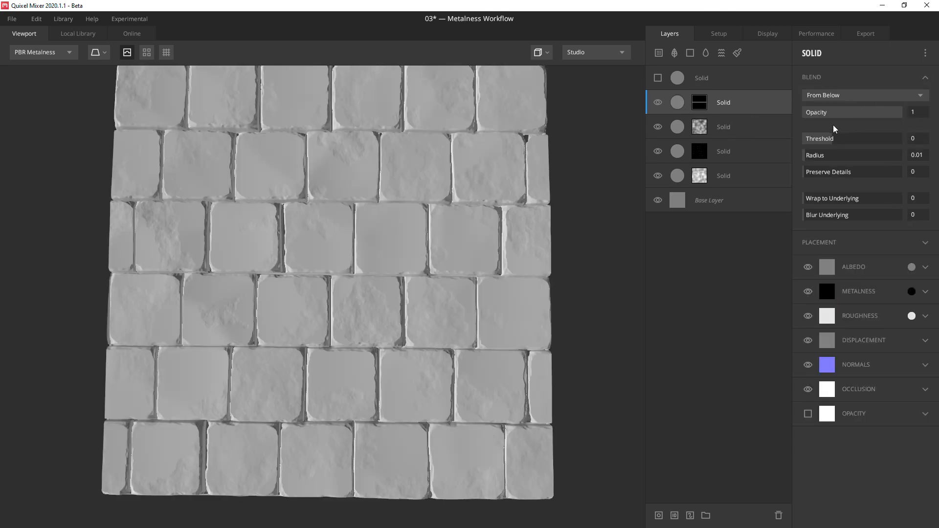
left_click(870, 97)
left_click(845, 113)
left_click_drag(831, 139, 838, 172)
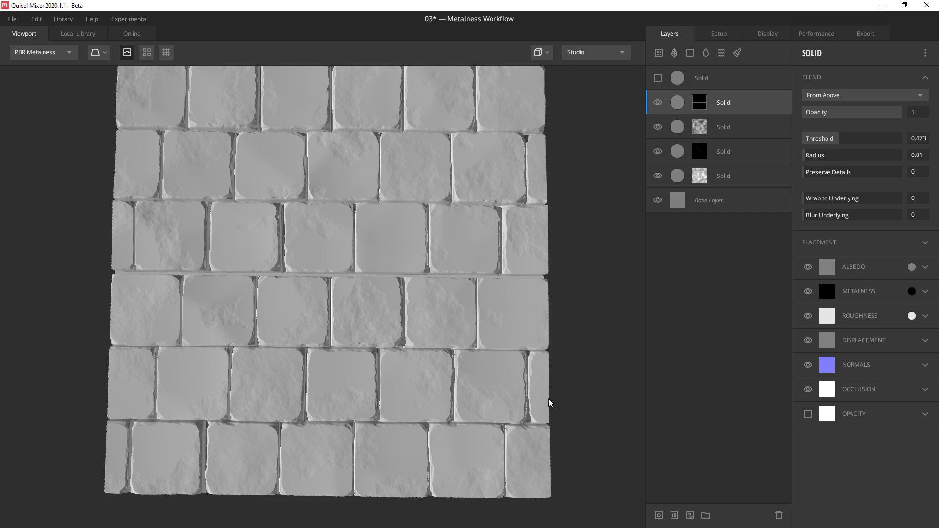
left_click(840, 138)
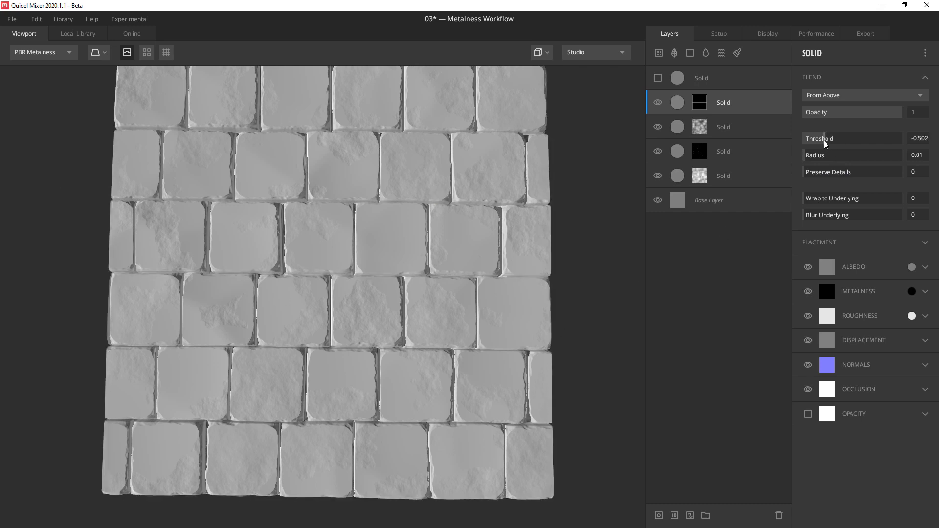
left_click(703, 104)
left_click(703, 104)
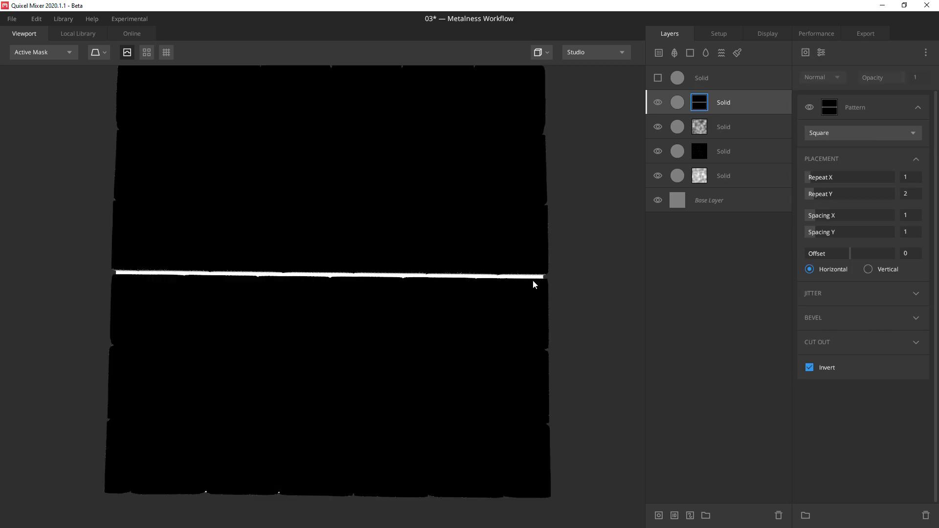
Add a Simplex noise above the mask's Square pattern, blended as Distort, with Amplitude 1.215 and Frequency 7.845
left_click(849, 108)
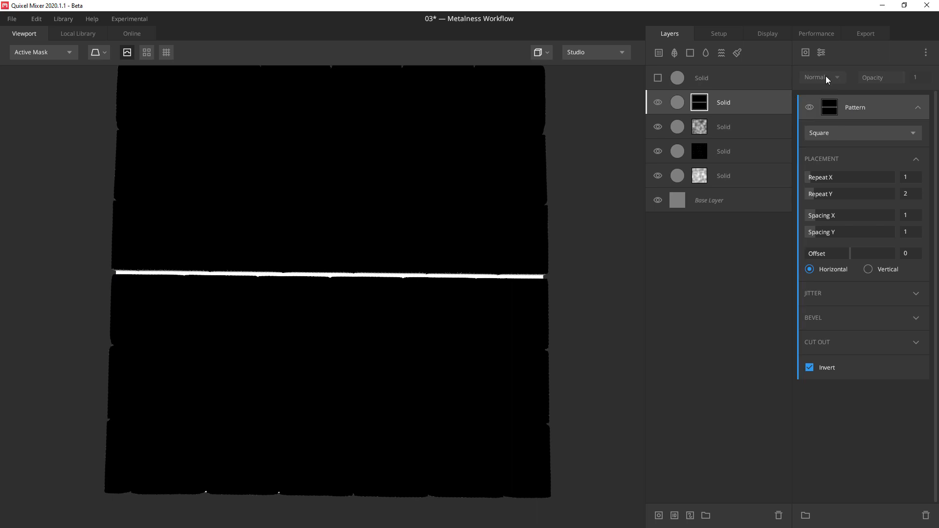
left_click(806, 52)
mouse_move(817, 96)
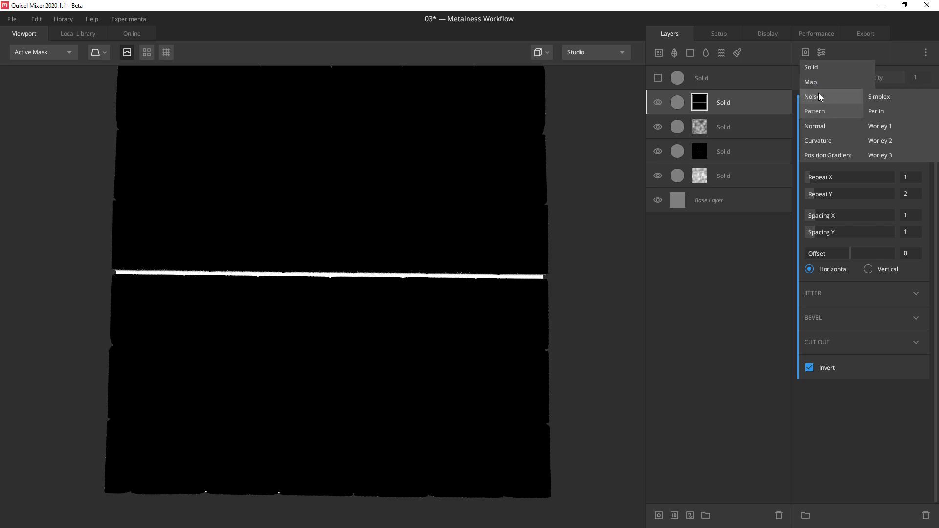
left_click(896, 97)
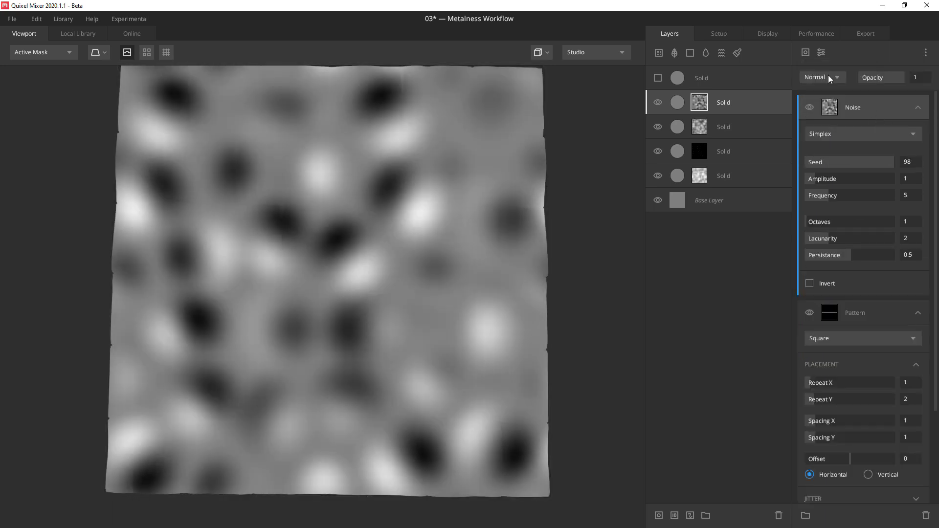
left_click(829, 76)
left_click(825, 237)
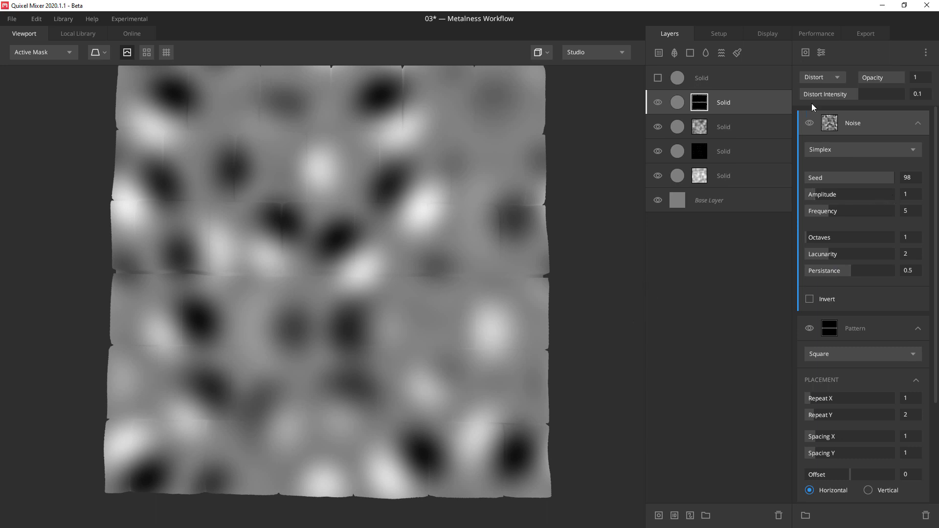
key("m")
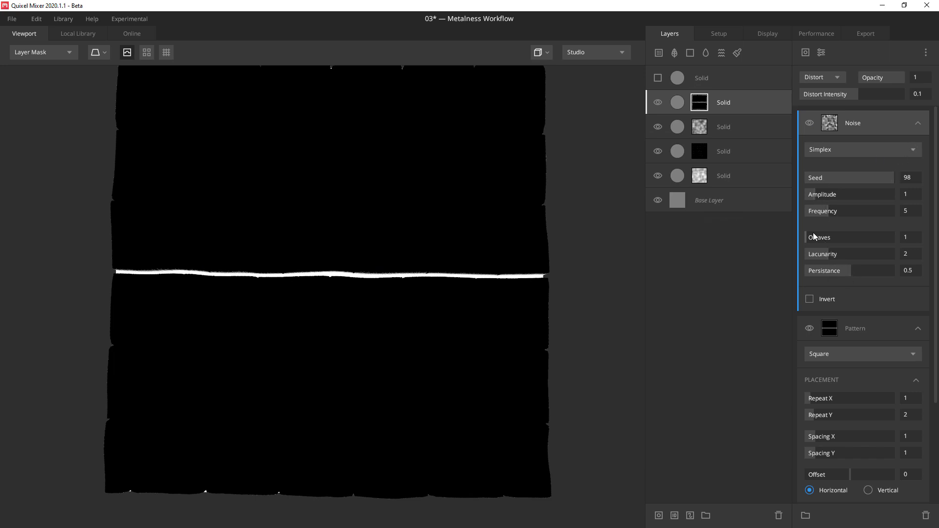
left_click_drag(826, 194, 836, 211)
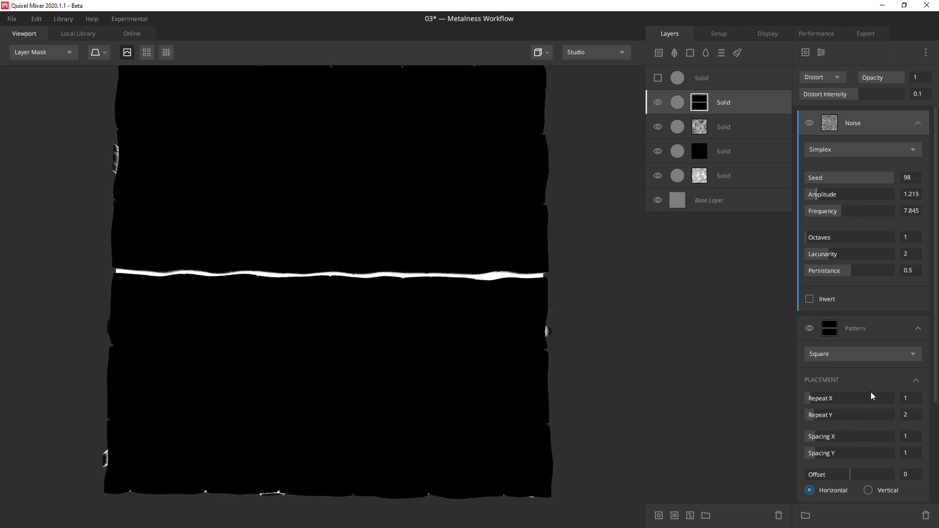
Set the Square pattern's Spacing X and Spacing Y to 0.25 and check the thinner line up close
scroll(870, 392, "down", 3)
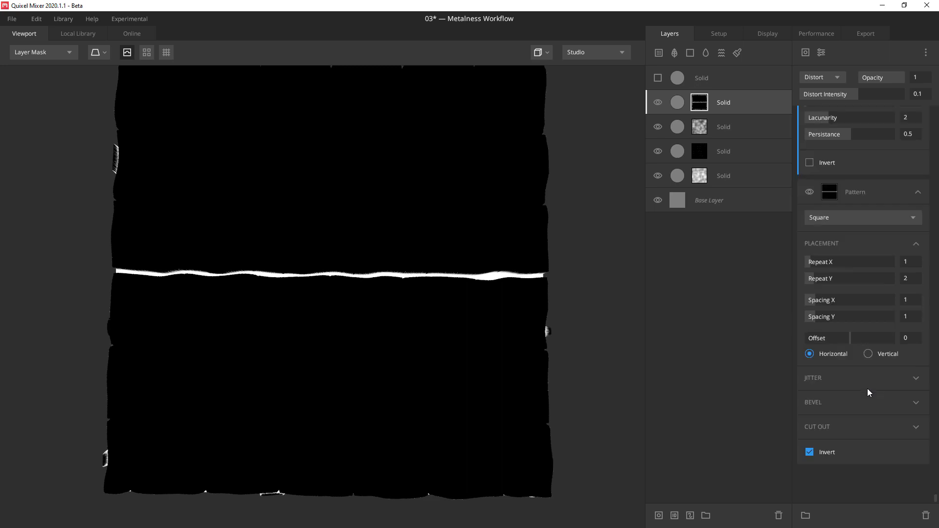
left_click(913, 301)
type("0.25")
key("Return")
left_click(911, 317)
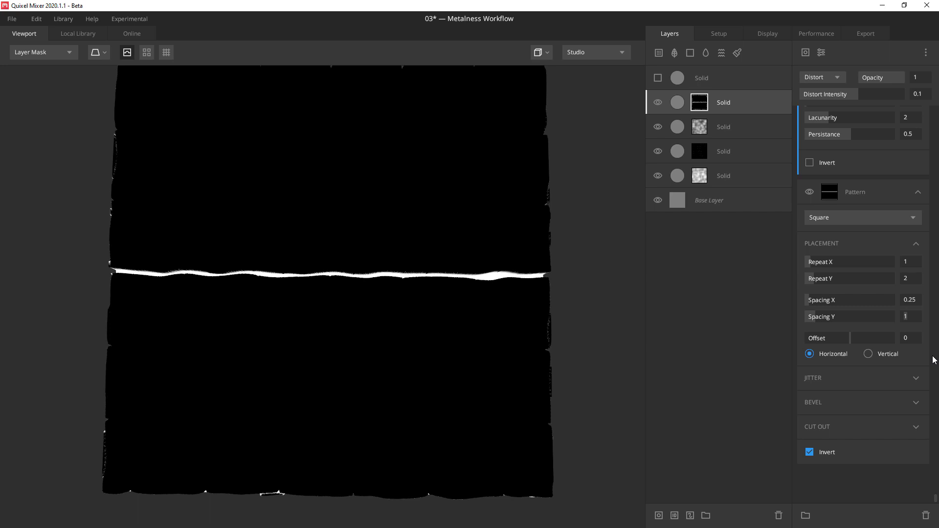
type("0.25")
key("Return")
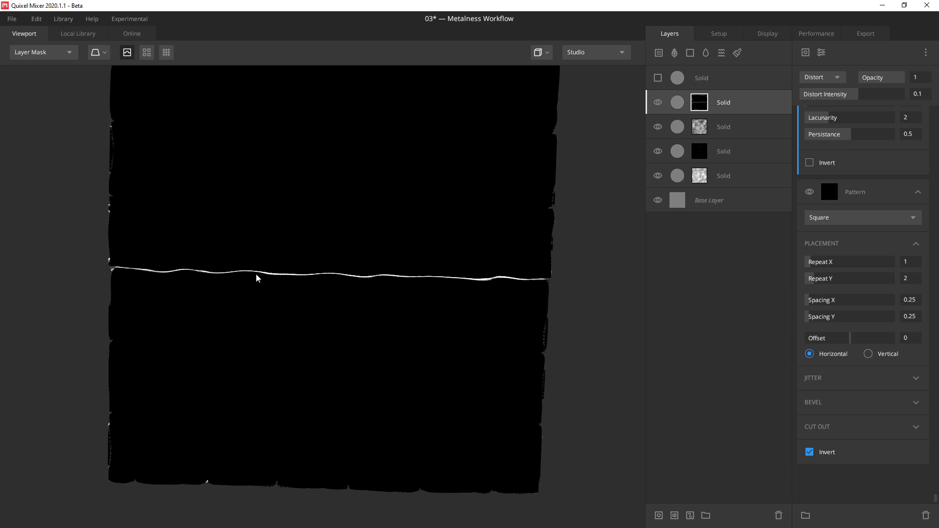
scroll(230, 268, "up", 3)
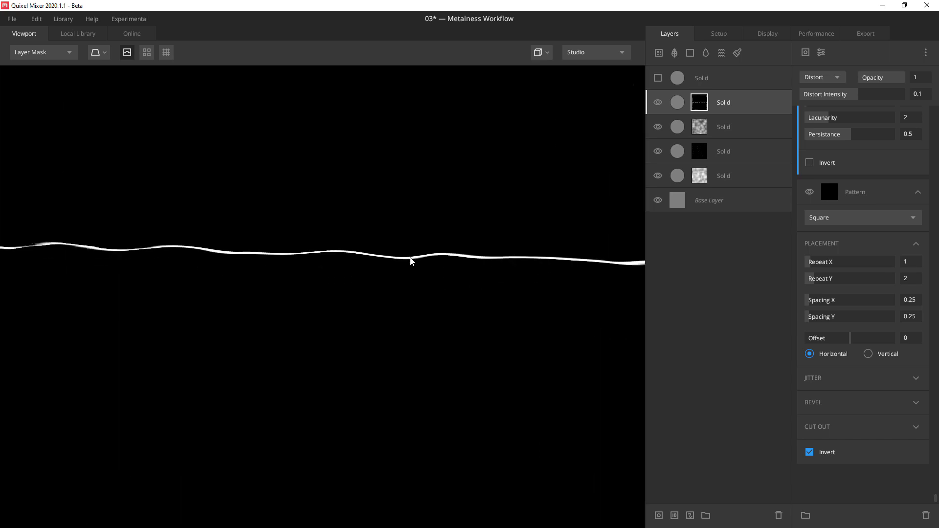
scroll(406, 260, "down", 3)
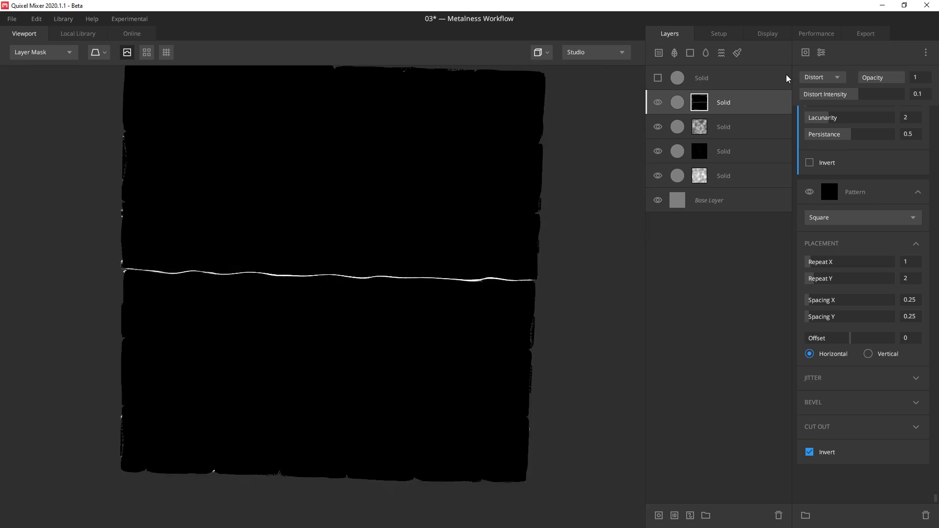
scroll(287, 299, "up", 2)
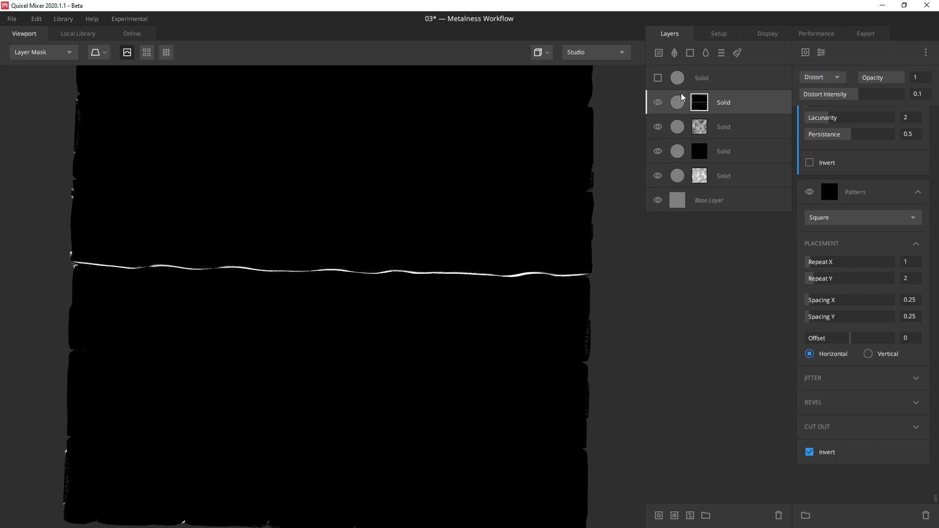
Add a Scatter modifier above the distorting noise in the layer's mask
left_click(805, 52)
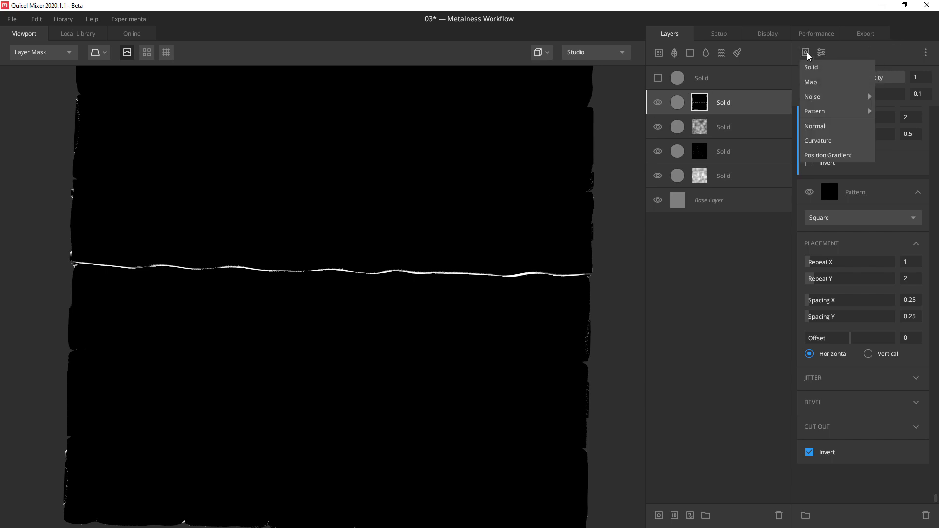
mouse_move(820, 112)
left_click(878, 51)
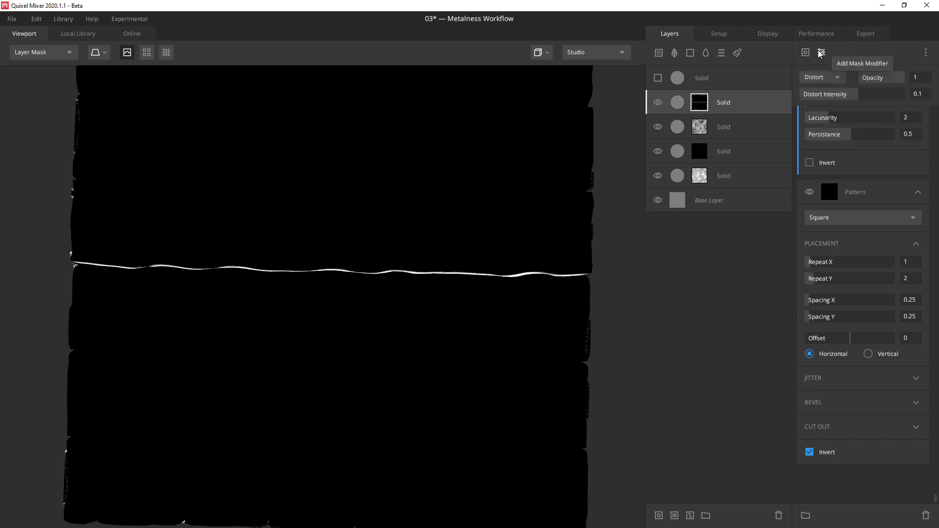
left_click(821, 52)
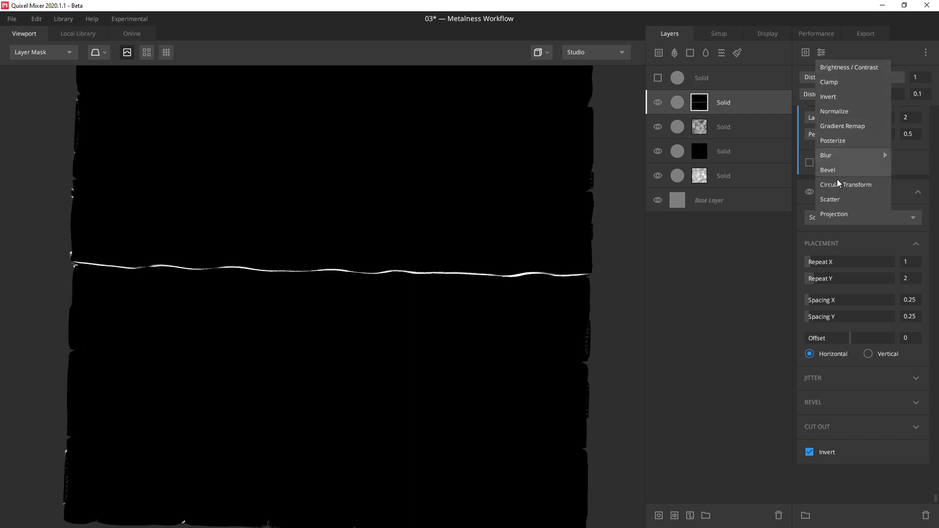
left_click(830, 200)
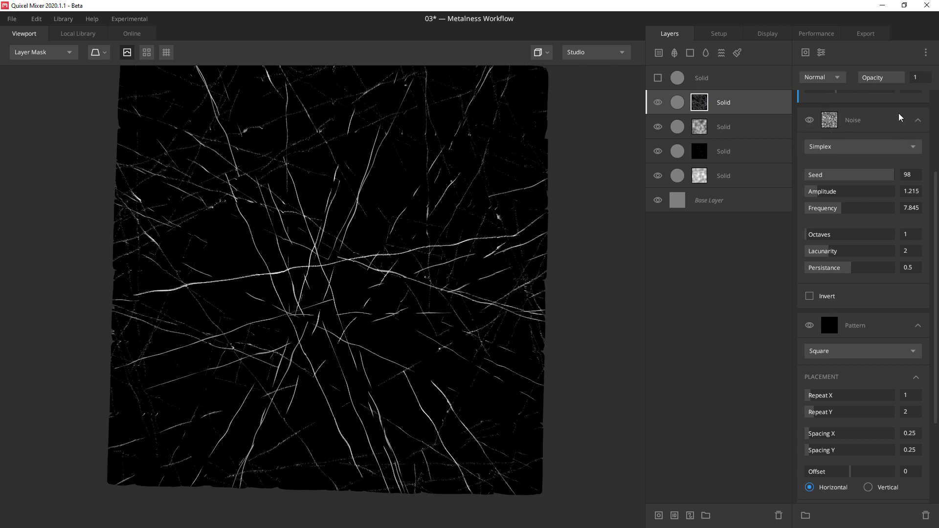
Try Normal blending for the Simplex noise beneath the Scatter modifier
left_click(843, 145)
left_click(843, 144)
scroll(855, 176, "up", 4)
left_click(829, 75)
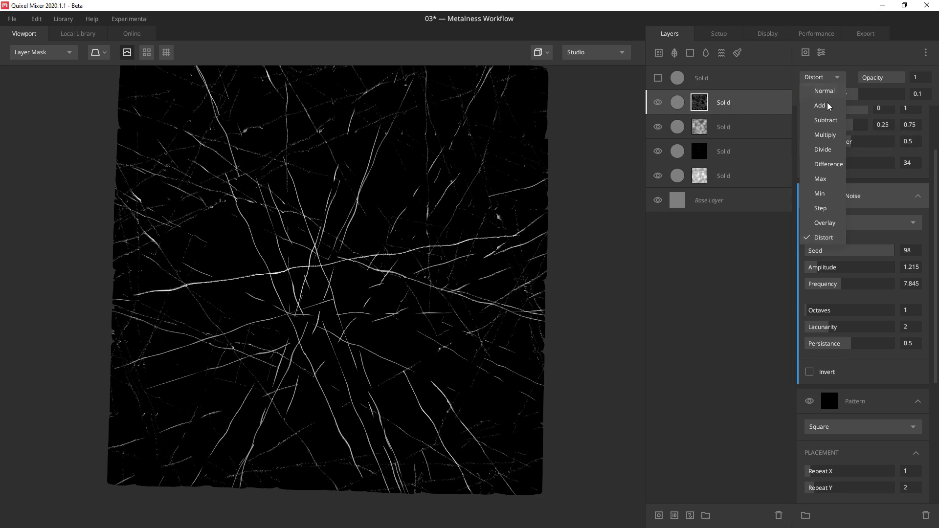
left_click(824, 90)
scroll(882, 186, "up", 3)
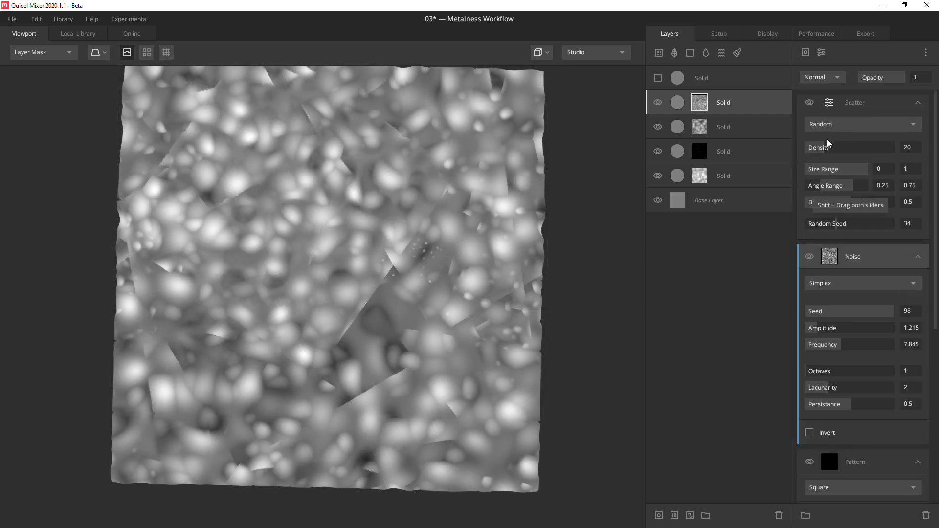
Set the Scatter modifier's Density to 14.36 and return the Simplex noise's blending to Distort
left_click(841, 104)
mouse_move(825, 148)
left_mouse_down()
mouse_move(804, 151)
mouse_move(818, 152)
left_mouse_up()
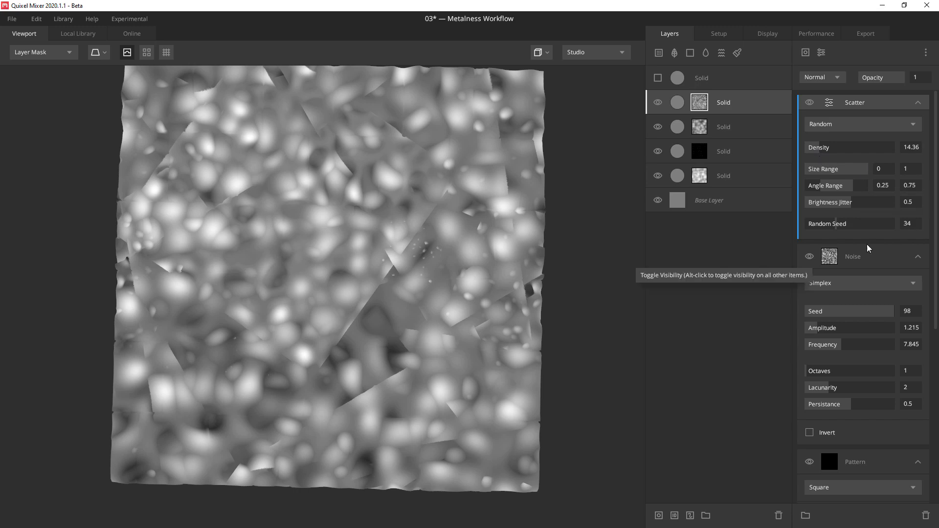
left_click(856, 258)
left_click(822, 77)
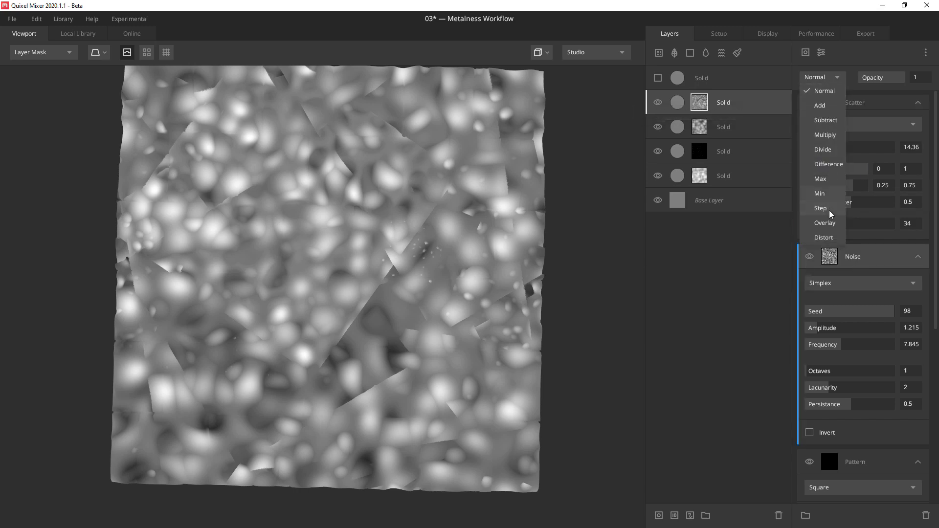
left_click(822, 239)
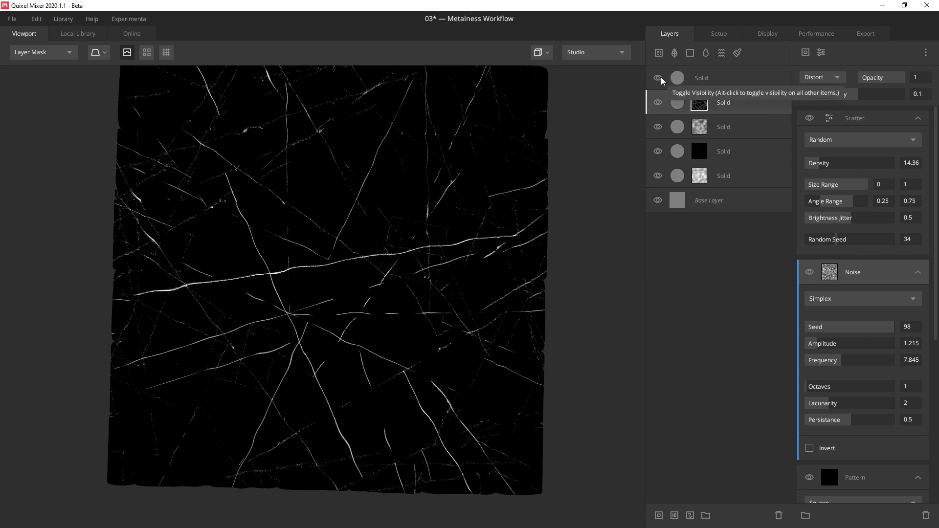
Examine the scattered cracks on the shaded brick surface from a low angle and from above
left_click(683, 111)
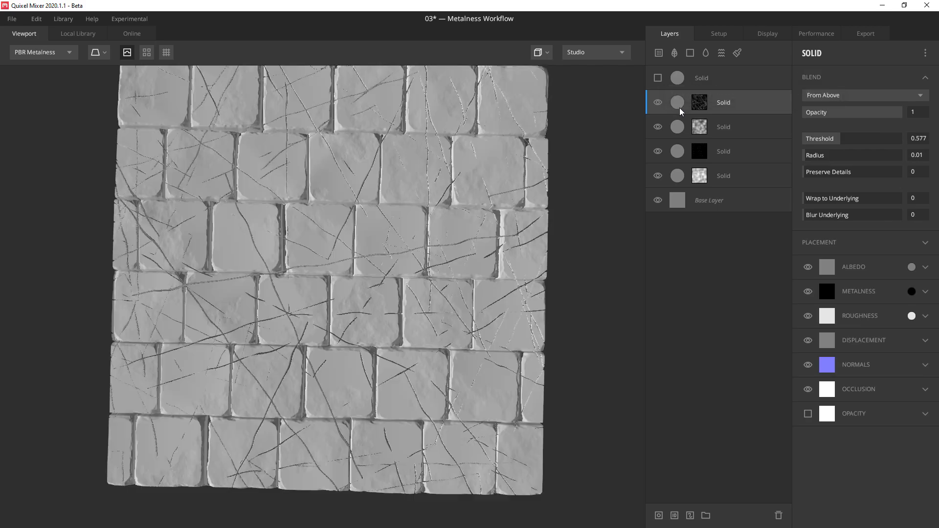
left_click_drag(392, 372, 509, 252)
scroll(388, 322, "up", 3)
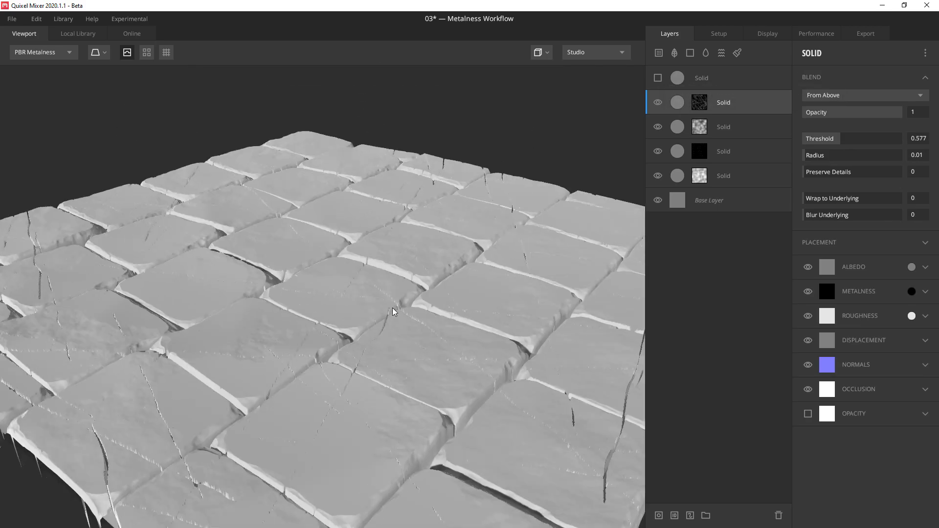
left_click_drag(392, 308, 415, 393)
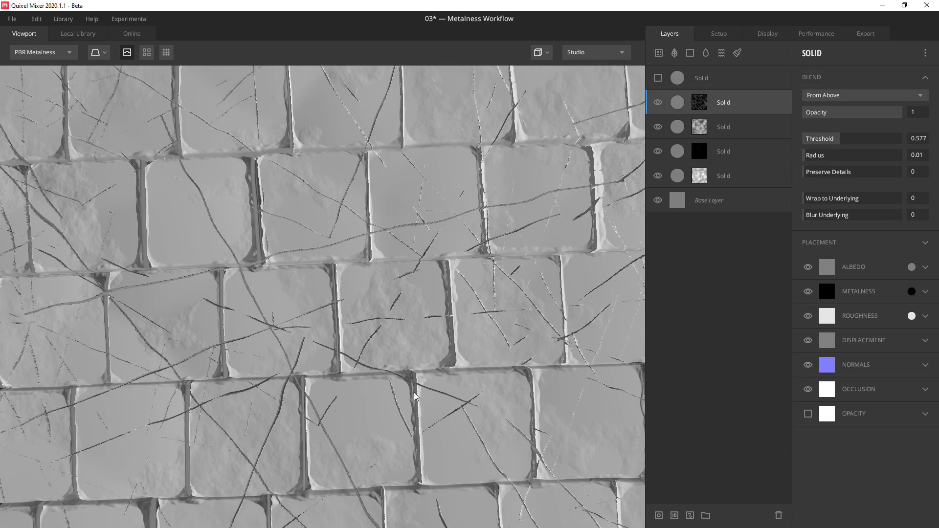
scroll(413, 391, "down", 3)
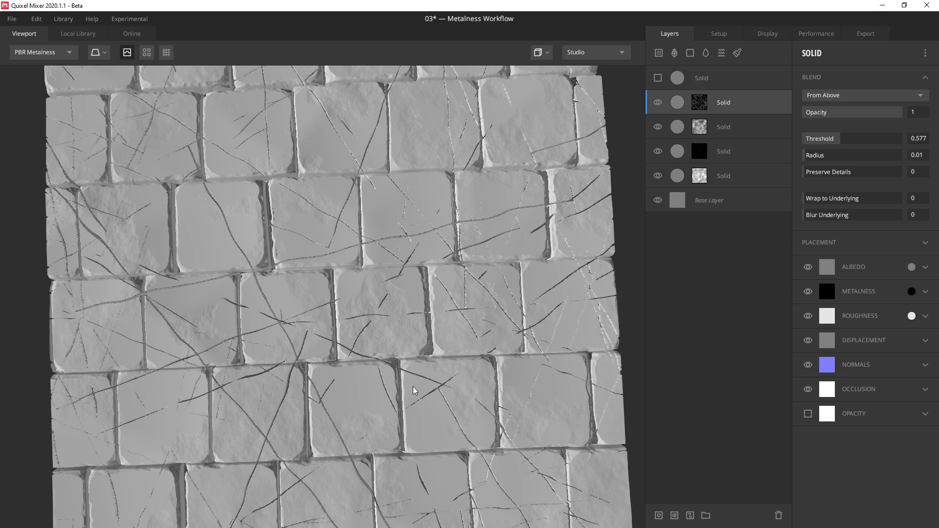
Collapse the Scatter, Noise and Pattern settings in the crack layer's mask and display the active mask
left_click(703, 104)
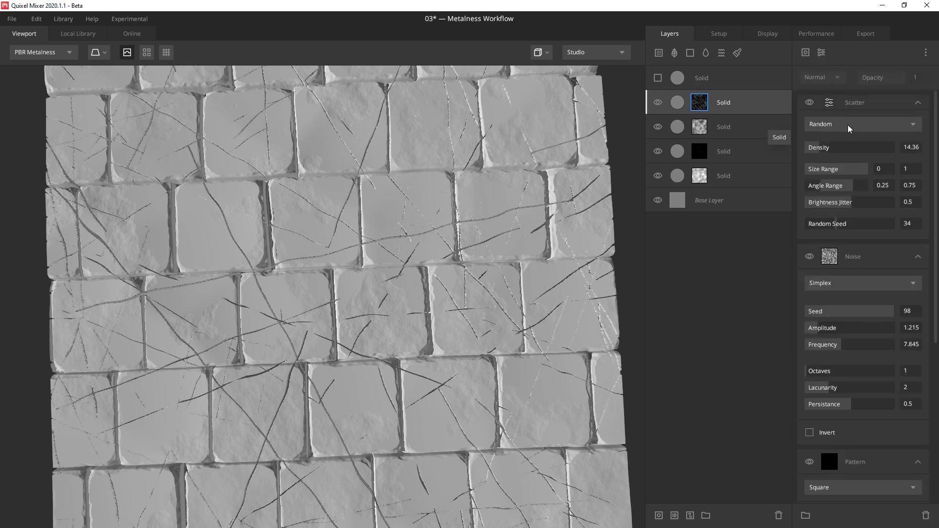
left_click(916, 256)
left_click(917, 286)
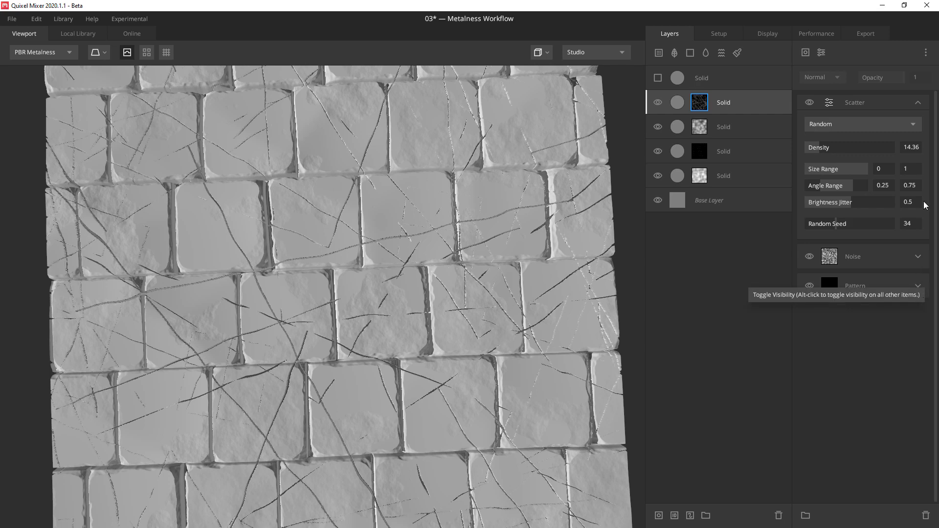
left_click(918, 103)
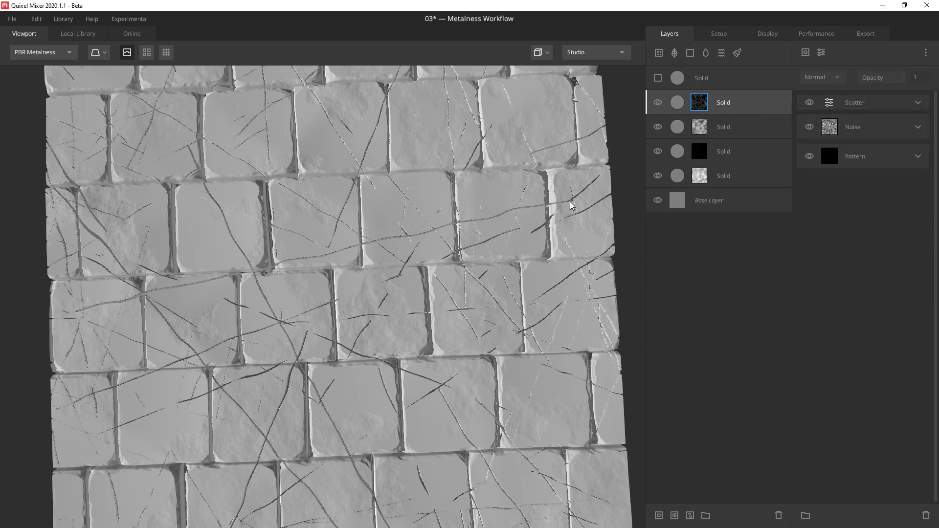
scroll(392, 265, "up", 3)
key("m")
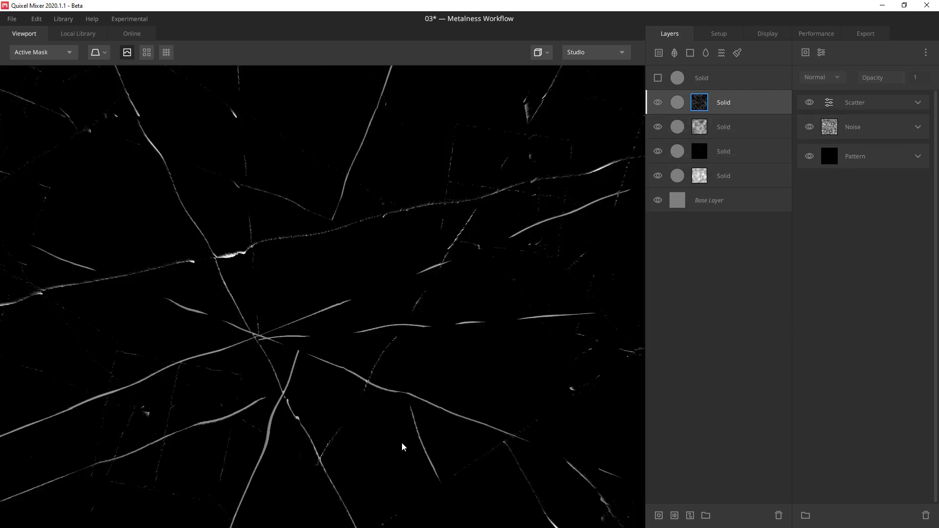
scroll(359, 390, "down", 5)
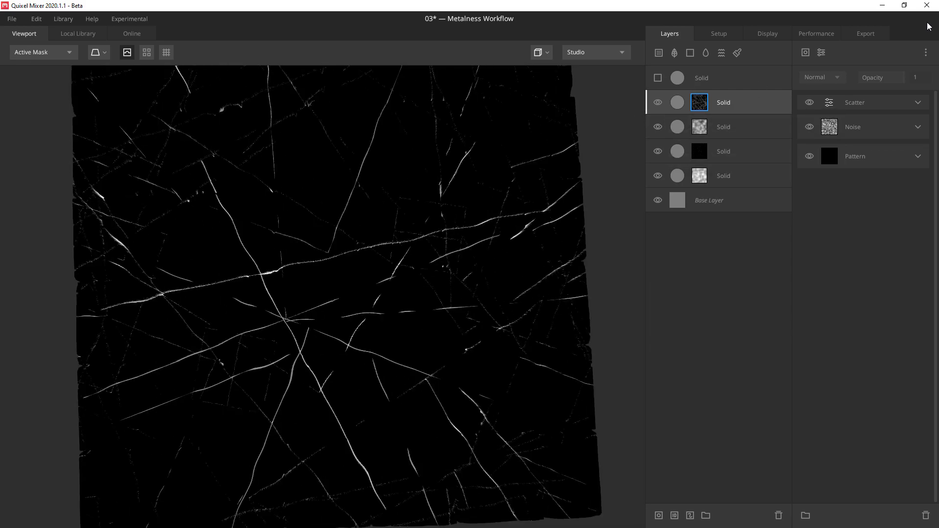
Add a Gaussian Blur modifier above the Scatter modifier and set its Strength to 0.028
left_click(831, 78)
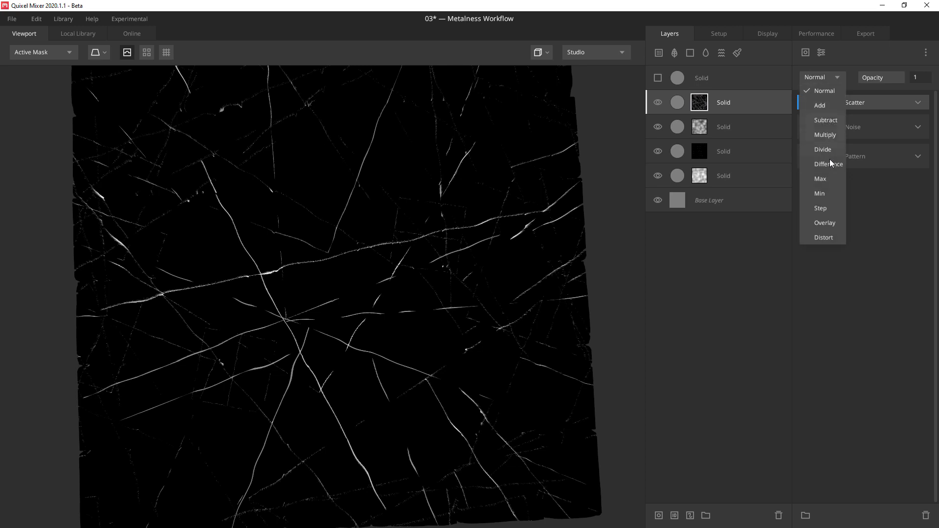
left_click(825, 52)
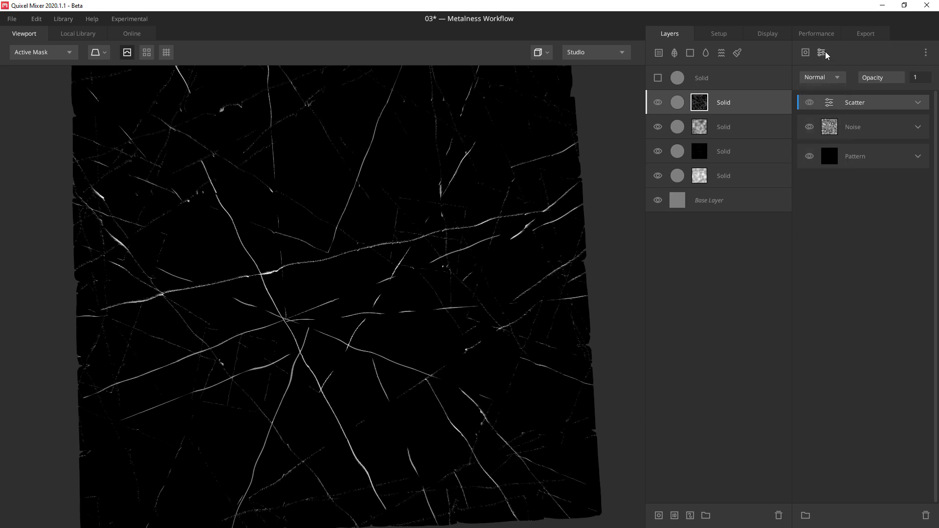
left_click(825, 51)
mouse_move(838, 159)
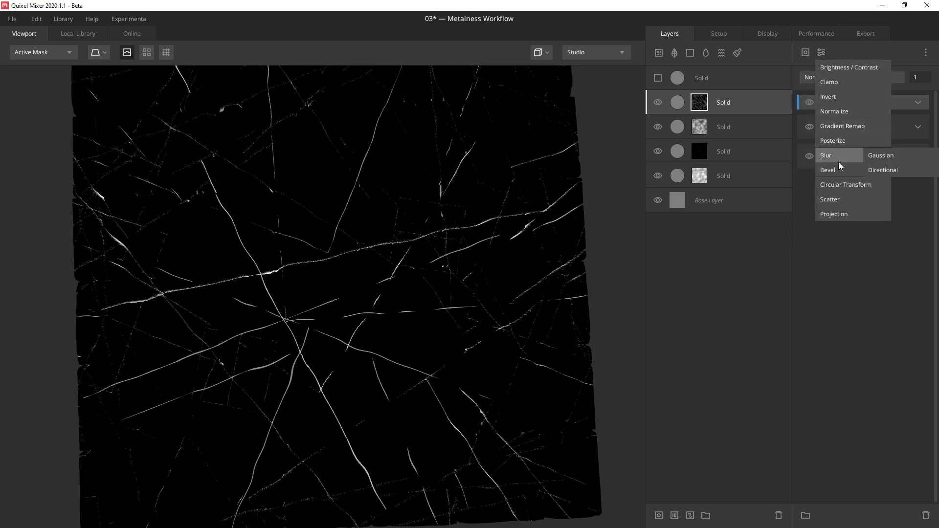
left_click(894, 159)
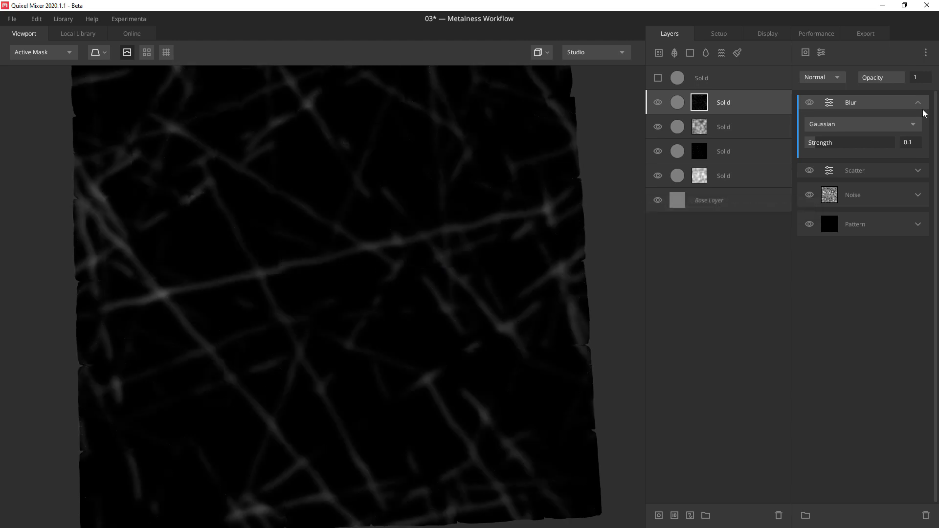
left_click_drag(816, 144, 809, 144)
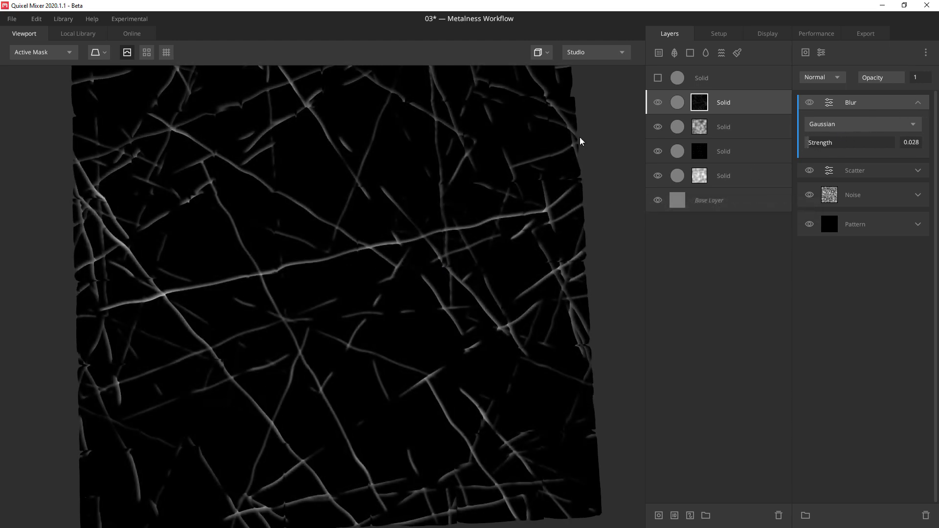
Return the viewport from the active mask to the shaded view and lower the Blur modifier's Strength, trying 0.01 and settling on 0.02
left_click(684, 104)
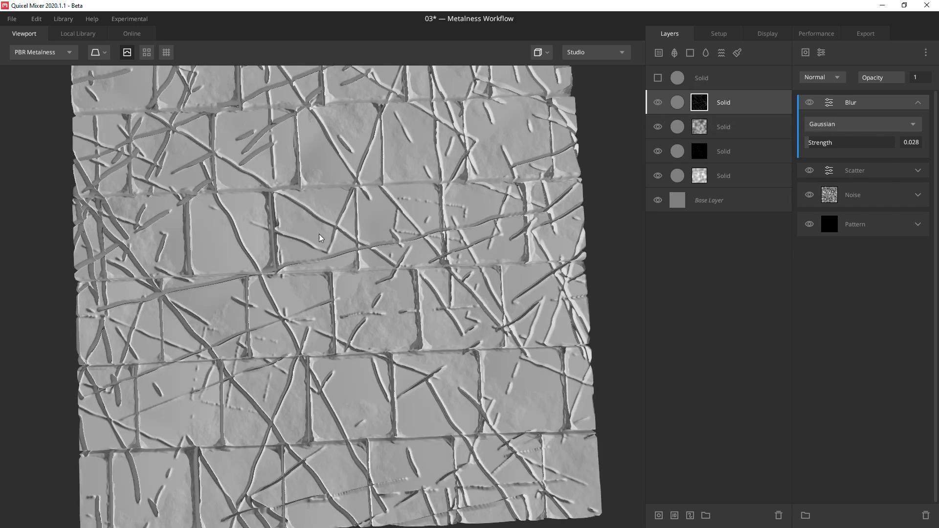
scroll(319, 233, "up", 5)
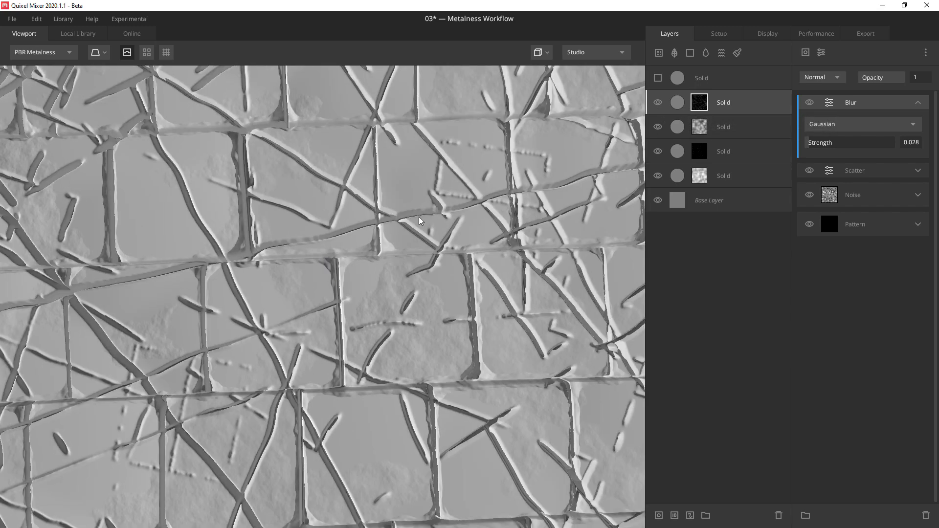
left_click(911, 143)
type("0.01")
key("Return")
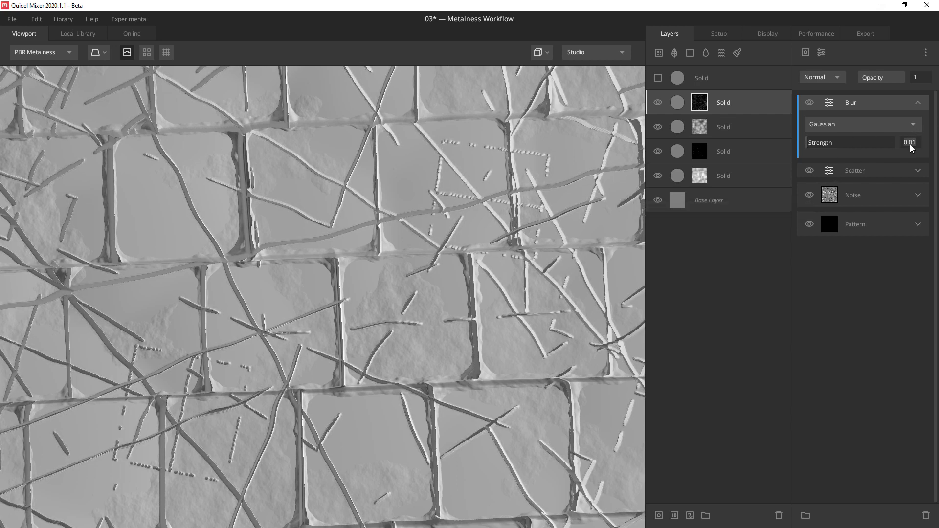
key("BackSpace")
key("Return")
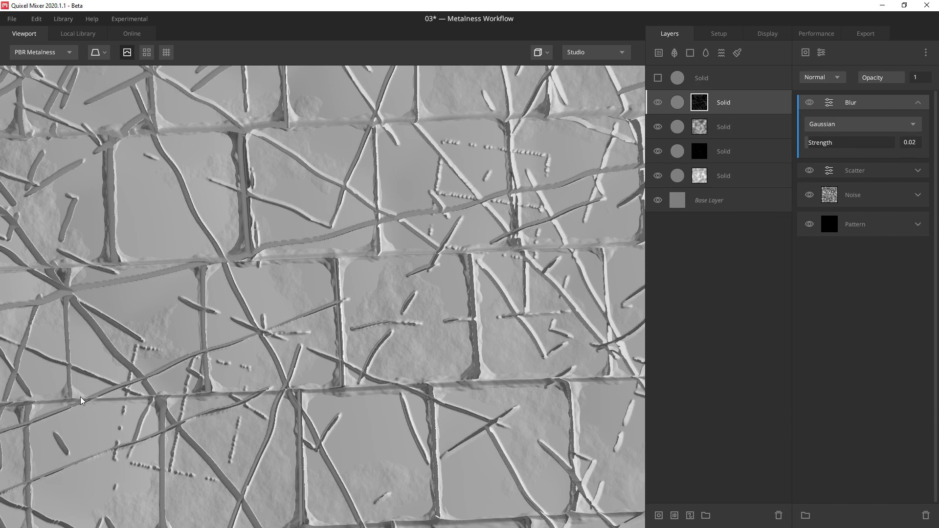
Expand the Scatter modifier's settings and raise the minimum of its Size Range to 0.571
left_click_drag(80, 397, 327, 210)
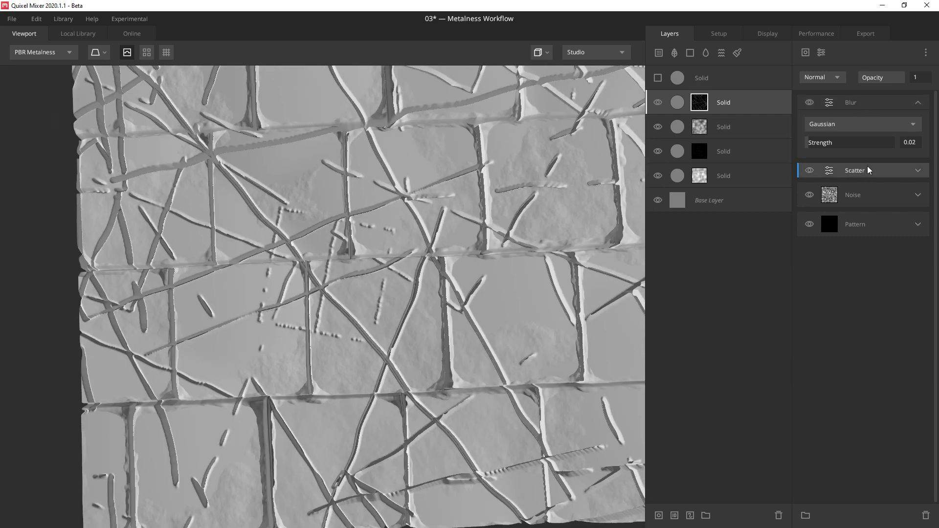
left_click(918, 170)
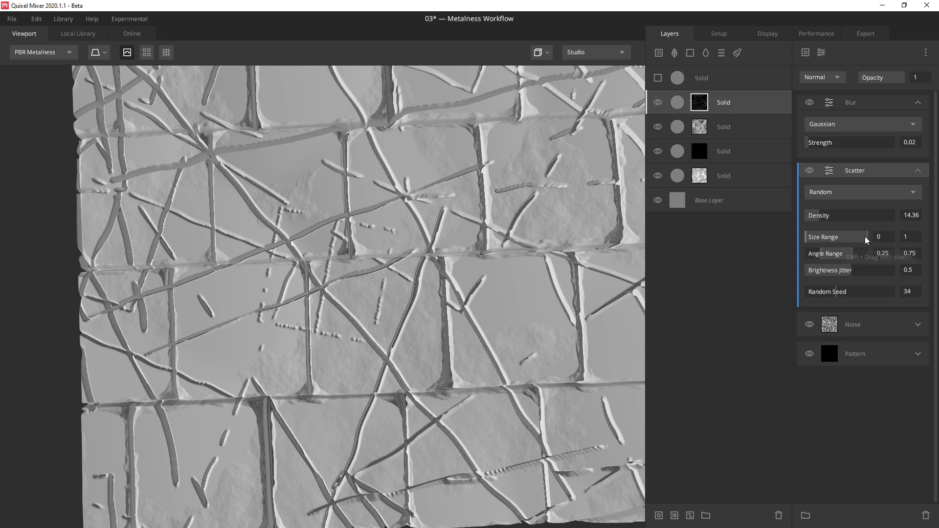
mouse_move(867, 237)
left_mouse_down()
mouse_move(856, 237)
mouse_move(881, 236)
left_mouse_up()
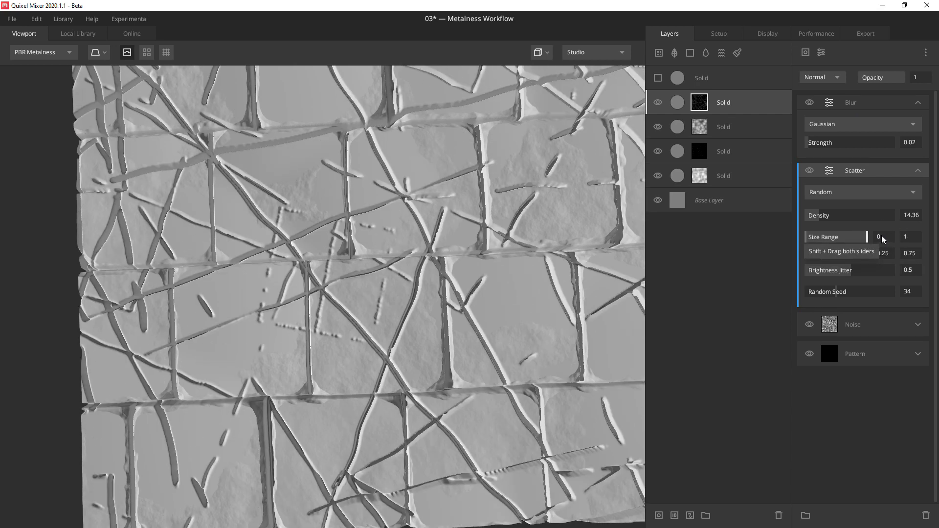
left_click_drag(806, 237, 840, 236)
scroll(361, 250, "down", 4)
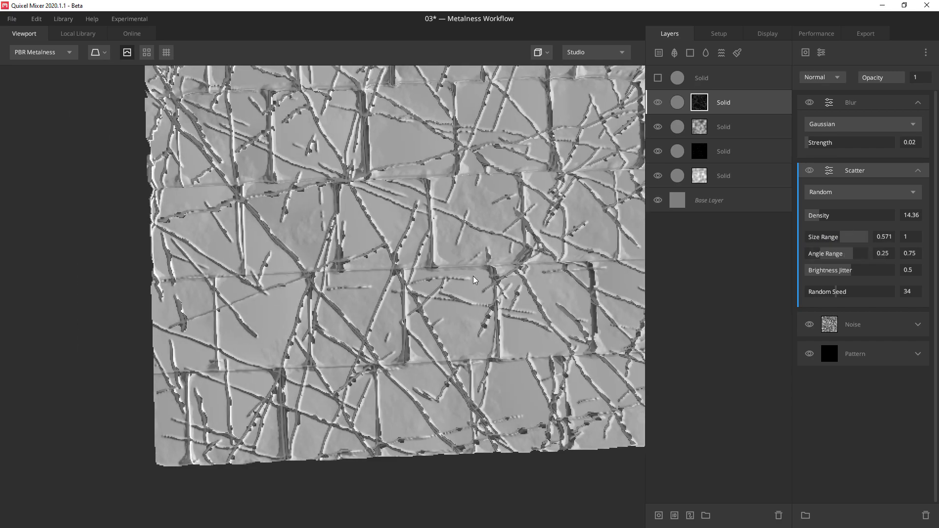
middle_click_drag(410, 196, 282, 272)
middle_click_drag(320, 333, 442, 340)
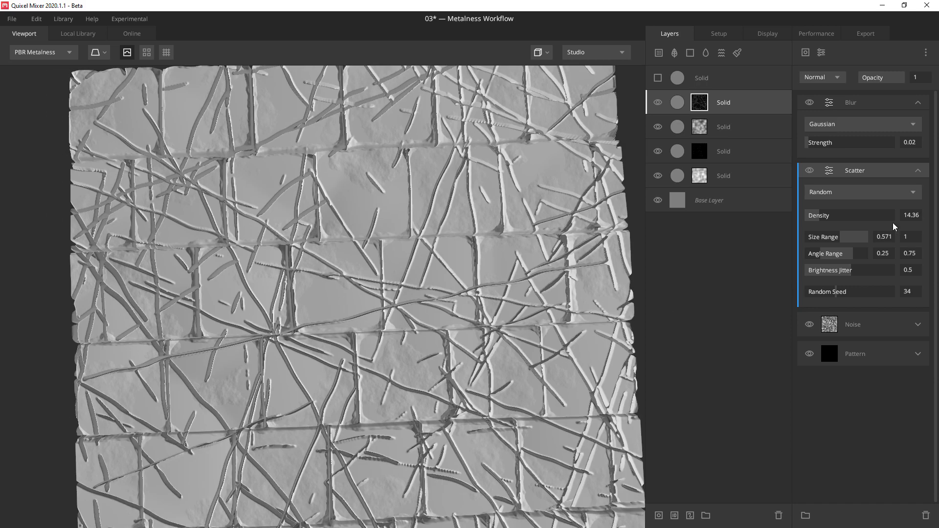
Reduce the Scatter modifier's Density to 2.762 and check the crack distribution across the whole wall
left_click_drag(816, 215, 807, 214)
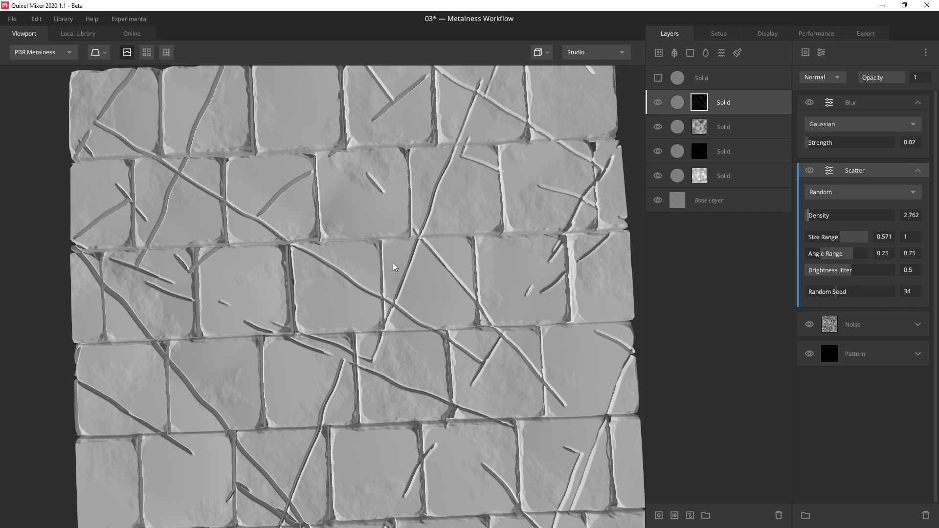
scroll(466, 309, "down", 2)
middle_click_drag(466, 309, 427, 276)
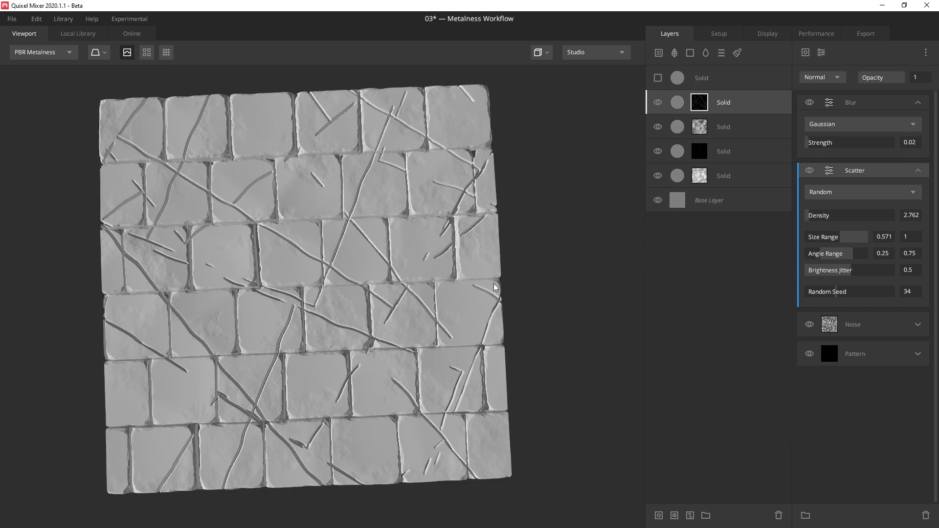
Set the Scatter modifier's Brightness Jitter to 0.834 and select the Blur modifier, checking the cracks up close
scroll(495, 287, "up", 2)
left_click_drag(848, 271, 878, 271)
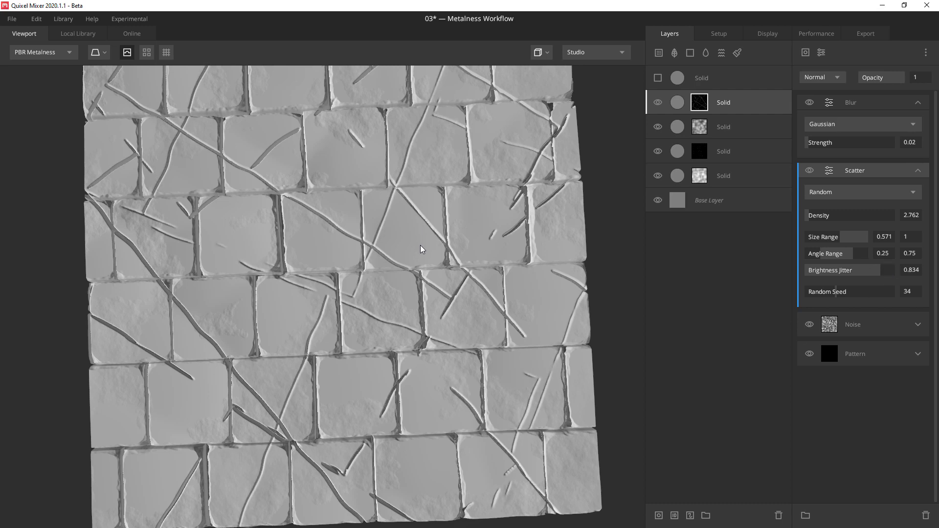
left_click_drag(420, 249, 434, 315)
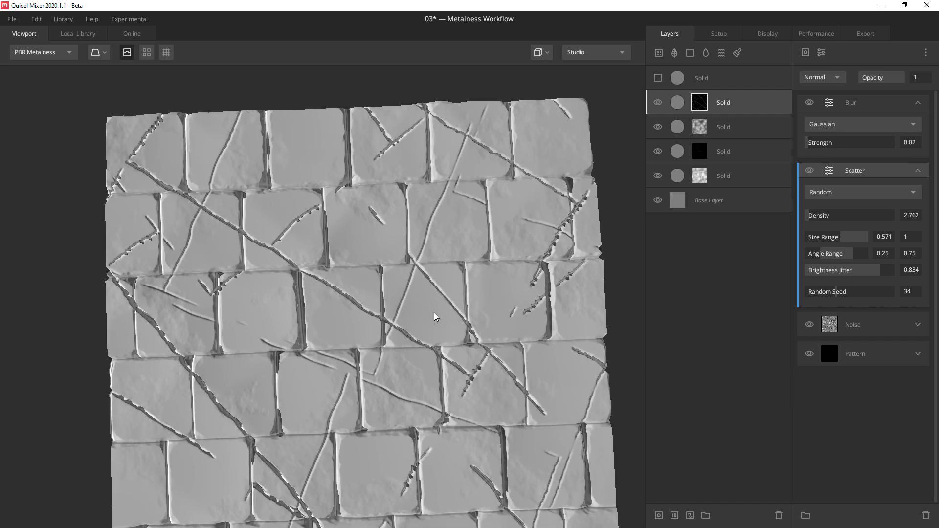
left_click(880, 101)
scroll(363, 273, "up", 5)
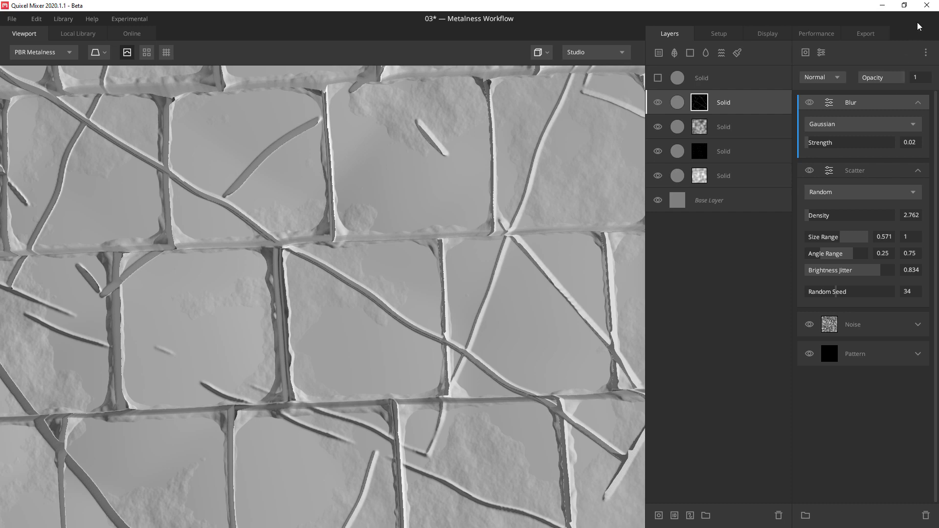
Add a Perlin noise to the scratch layer's mask stack and set its octaves to 7 while previewing the mask
left_click(806, 52)
mouse_move(816, 96)
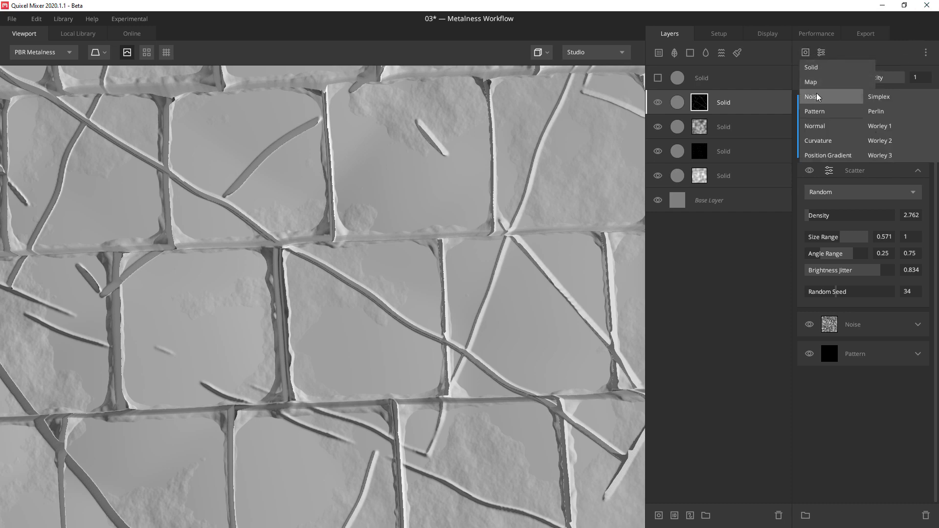
left_click(881, 111)
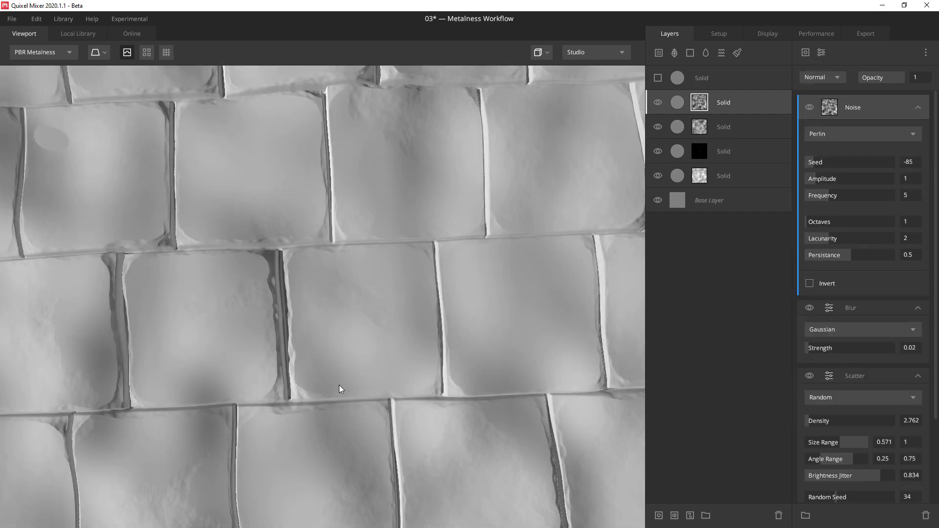
key("m")
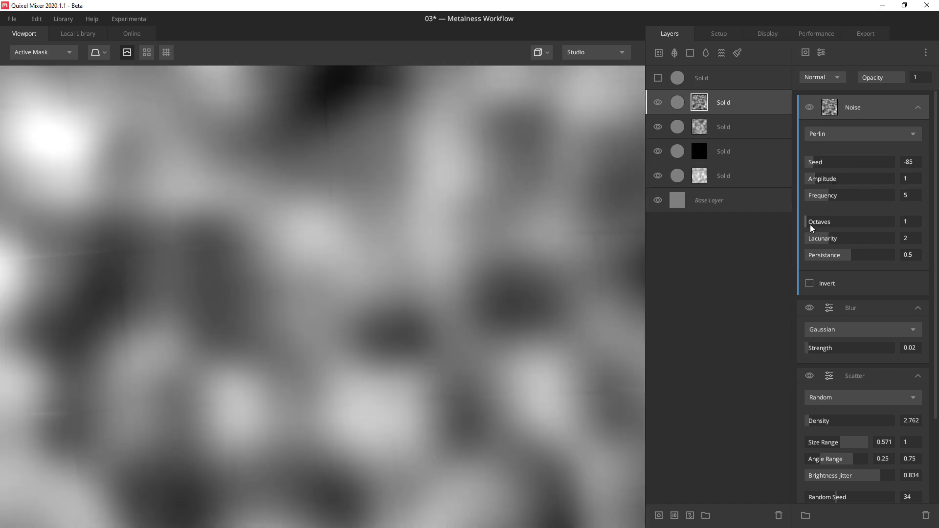
left_click_drag(809, 225, 875, 221)
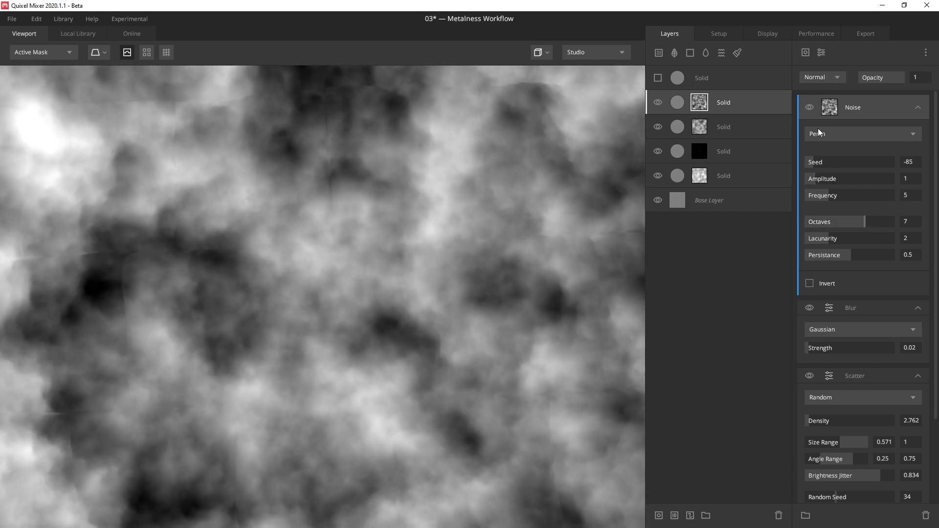
Try the Add and Subtract blend modes on the Perlin noise and return to the PBR Metalness preview
left_click(820, 78)
left_click(822, 105)
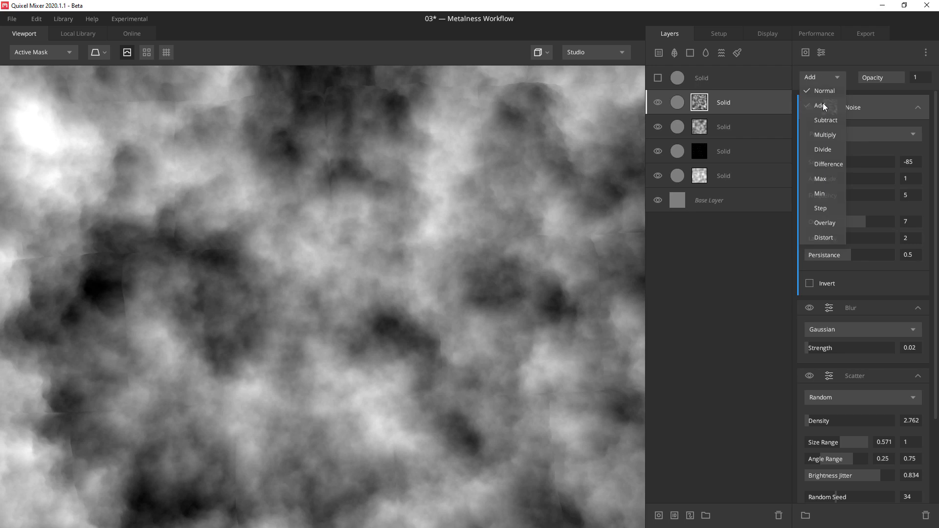
left_click(820, 78)
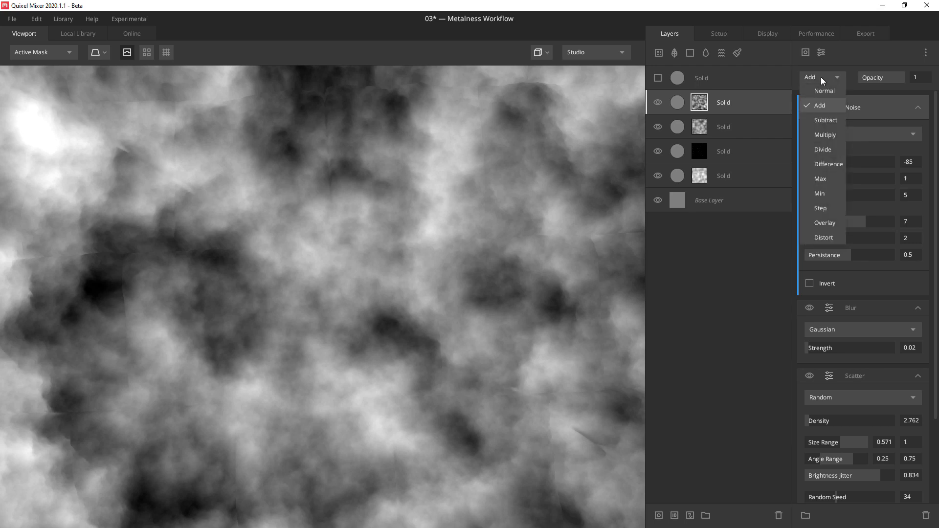
left_click(826, 121)
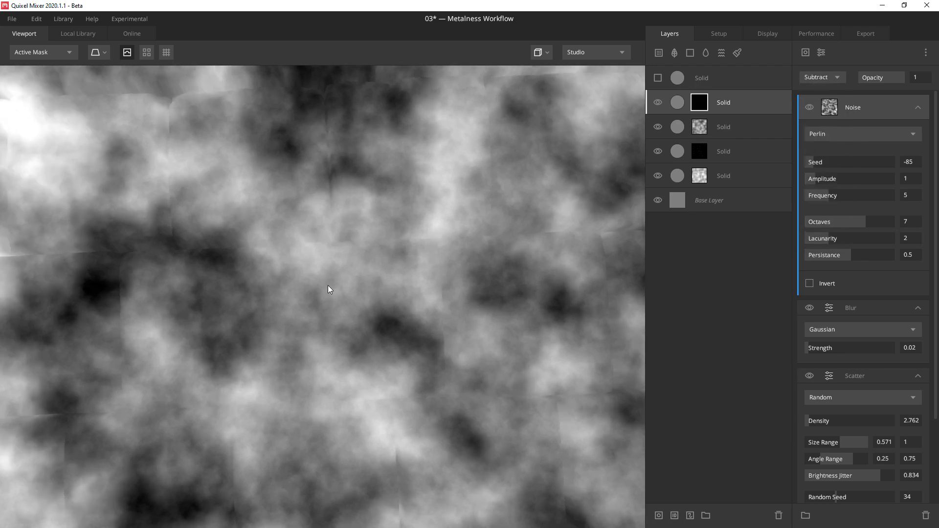
key("m")
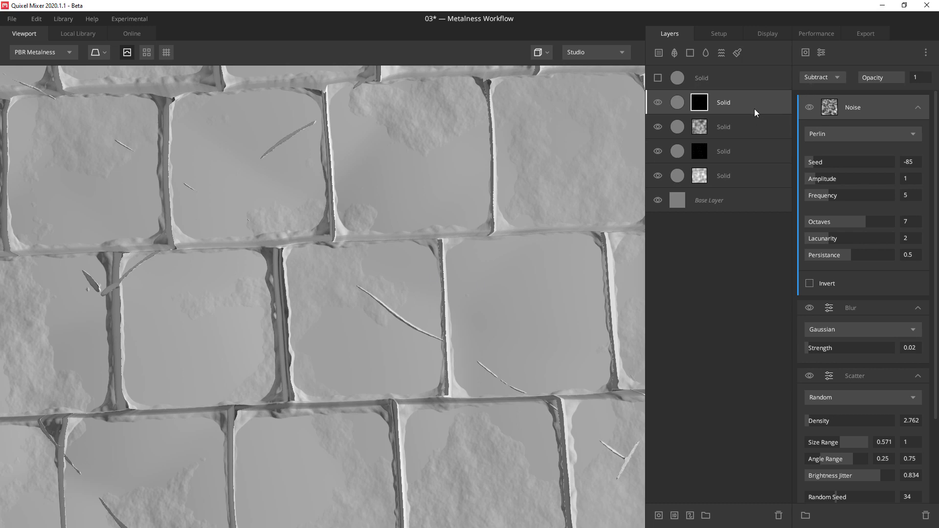
Try the Multiply, Max and Min blend modes on the Perlin noise
left_click(821, 78)
left_click(821, 137)
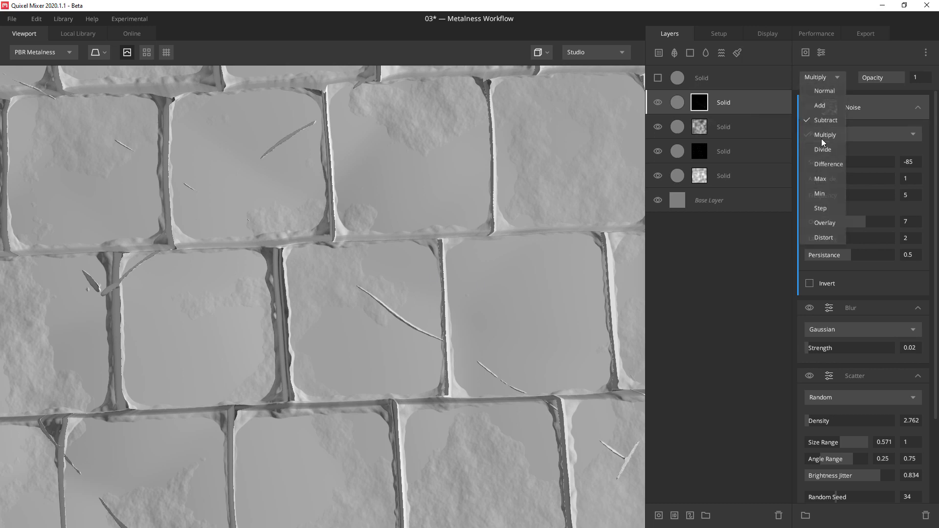
left_click(815, 78)
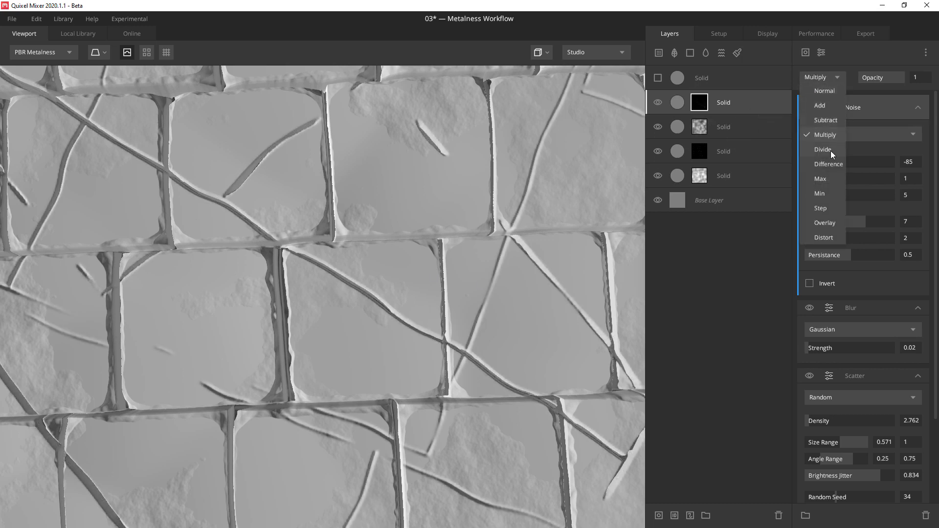
left_click(821, 178)
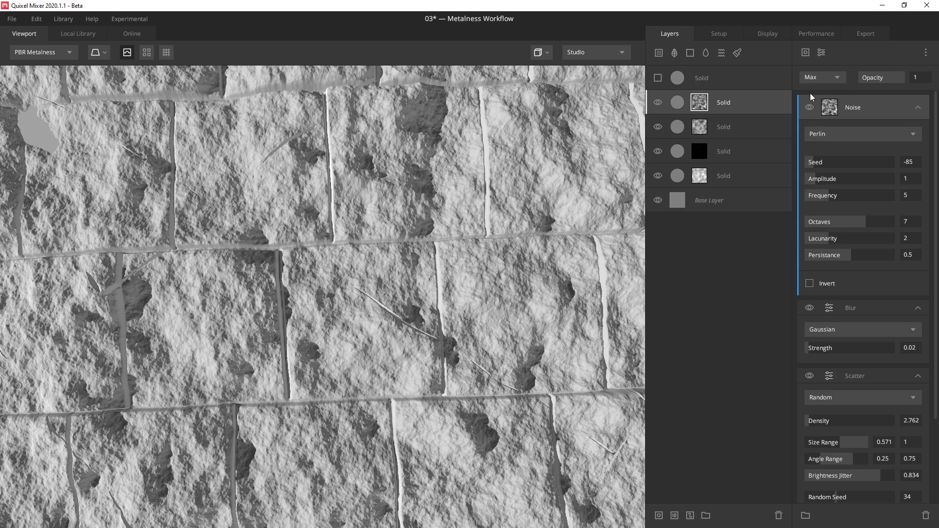
left_click(821, 79)
left_click(825, 194)
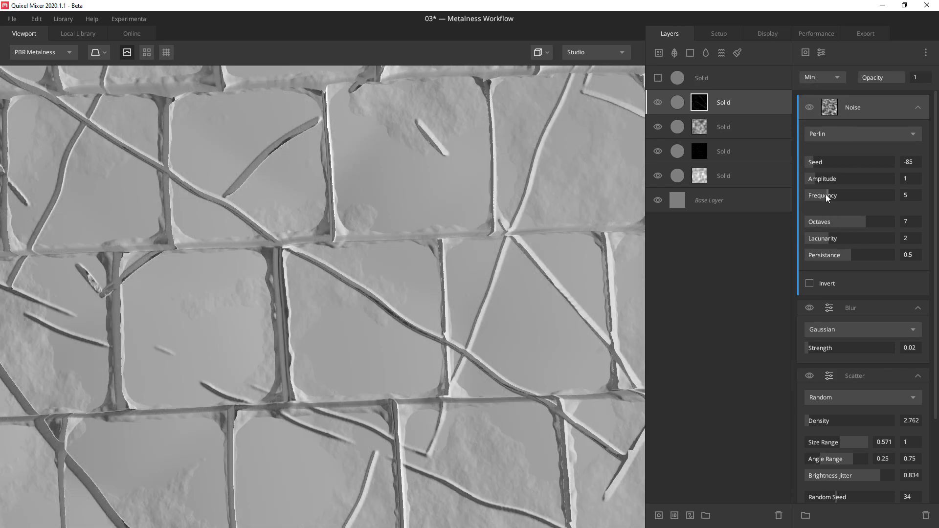
Blend the Perlin noise with Overlay and set its amplitude to 3.591 to break up the scratches
left_click(832, 75)
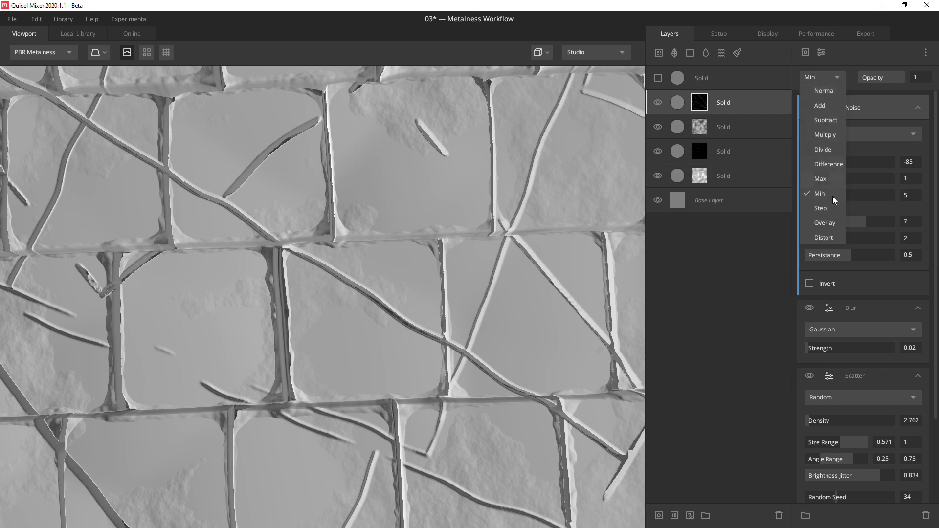
left_click(823, 223)
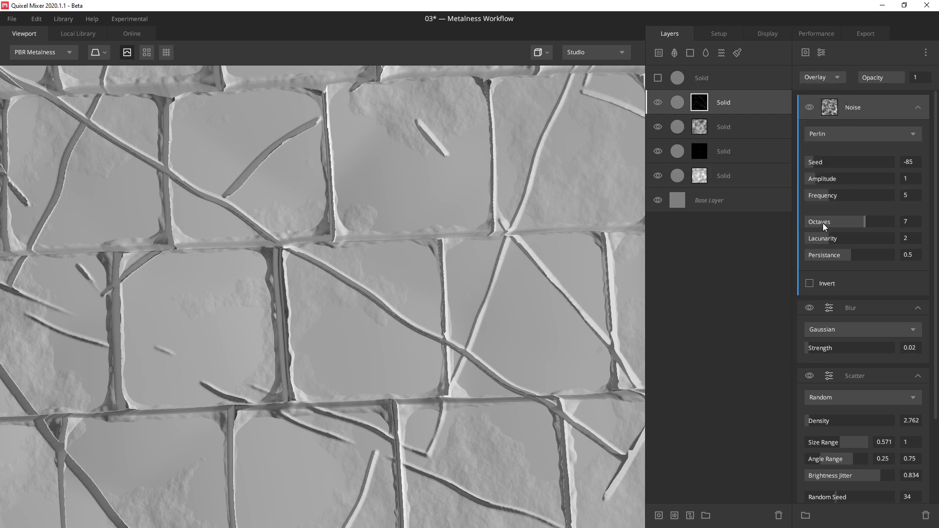
scroll(428, 262, "up", 5)
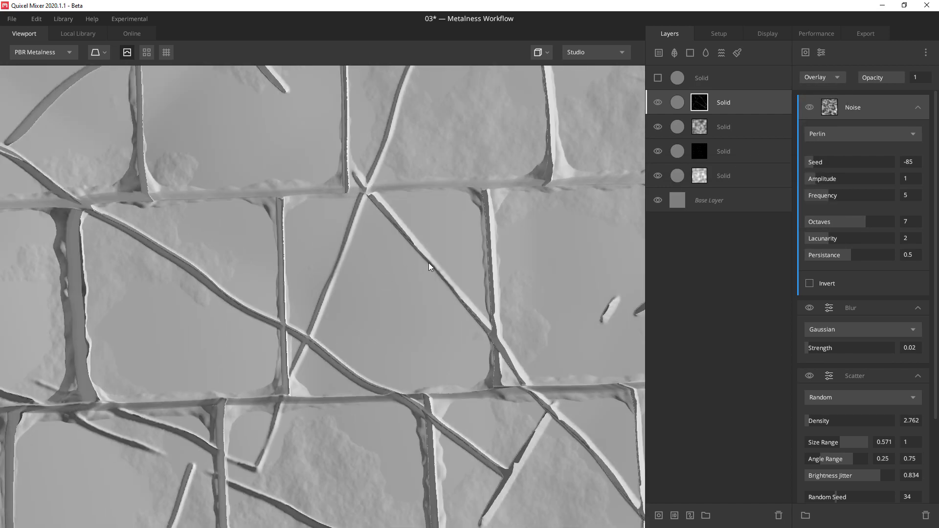
scroll(453, 242, "up", 3)
middle_click_drag(490, 170, 374, 258)
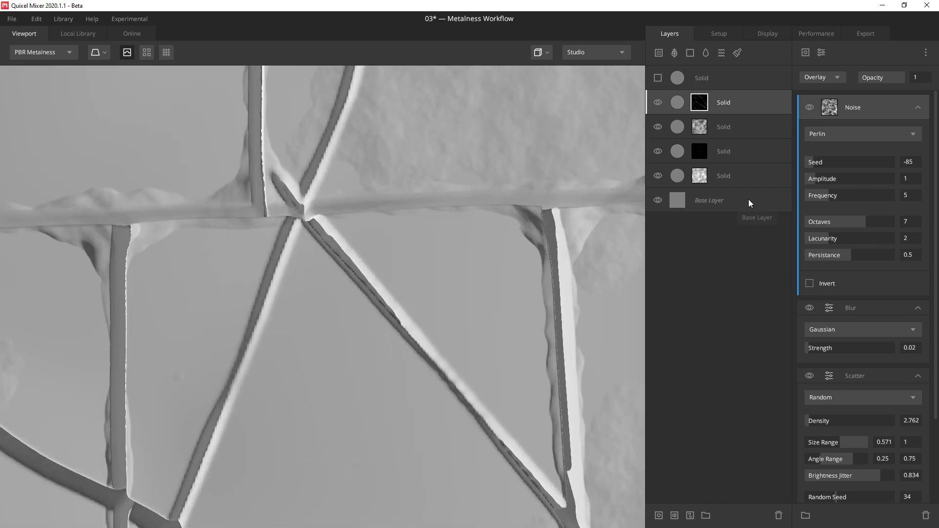
left_click_drag(829, 177, 837, 177)
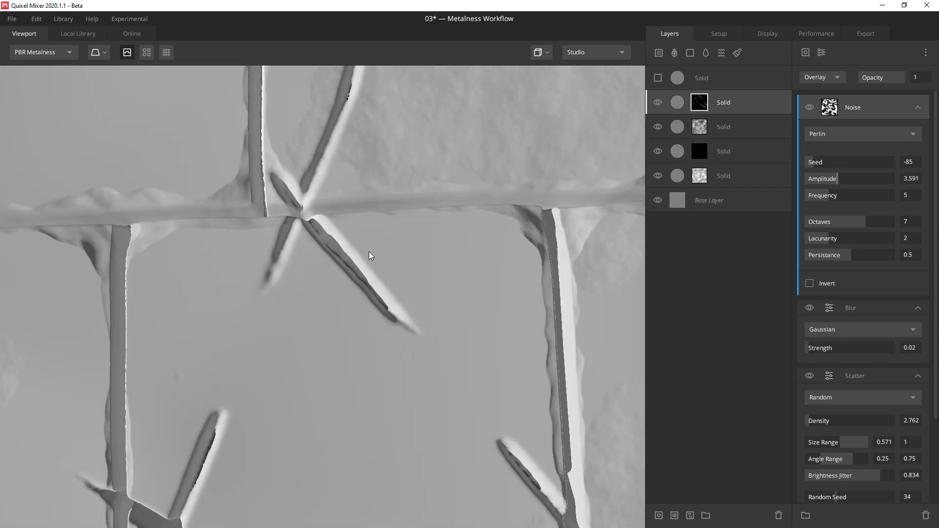
Set the Perlin noise's octaves to 10 and its frequency to 11.74
scroll(369, 251, "down", 5)
scroll(530, 150, "down", 1)
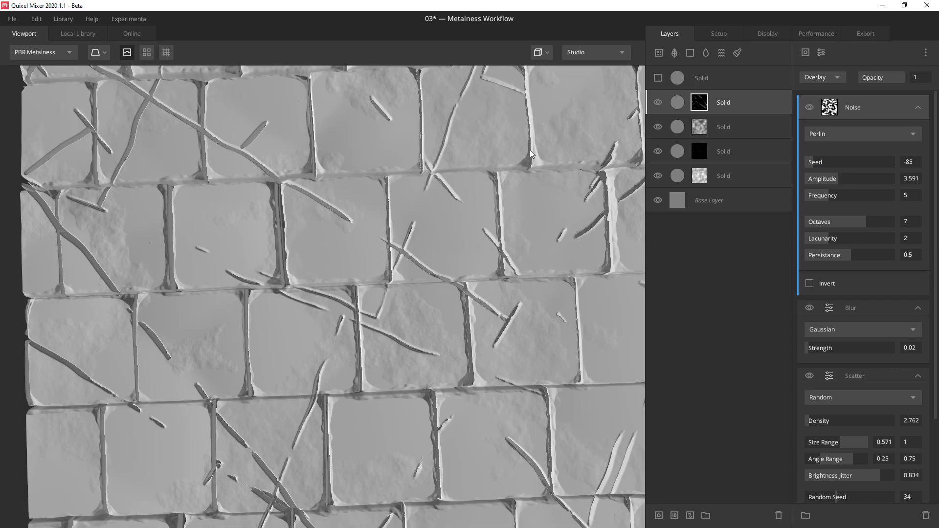
middle_click_drag(402, 361, 469, 508)
scroll(526, 380, "up", 3)
middle_click_drag(526, 380, 309, 322)
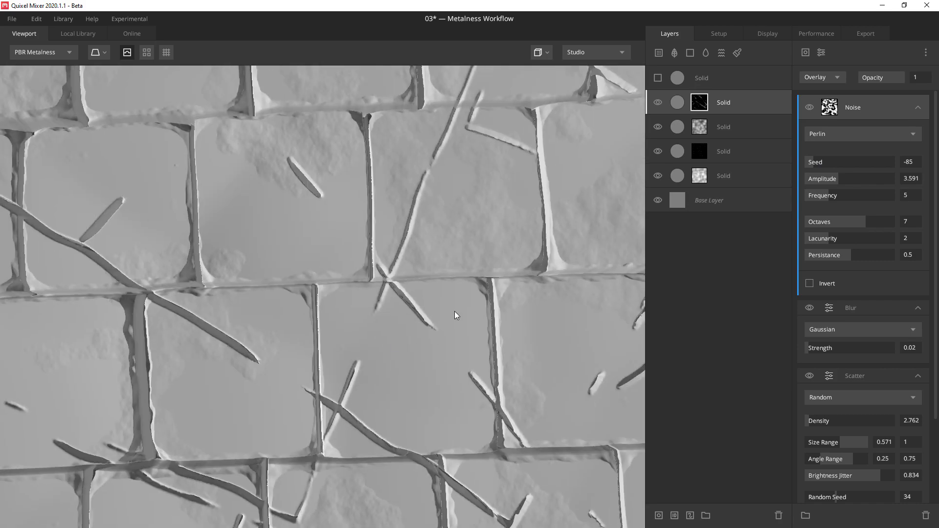
scroll(454, 310, "up", 1)
middle_click_drag(468, 313, 397, 283)
scroll(397, 283, "up", 3)
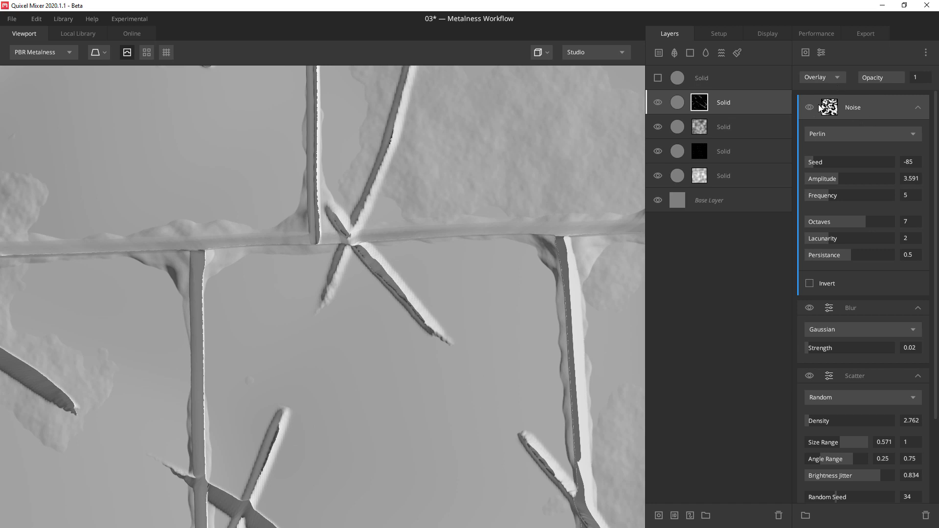
left_click_drag(853, 226, 886, 221)
left_click_drag(829, 198, 859, 188)
Preview the scratch layer's mask and try the Subtract blend mode on the Perlin noise
key("m")
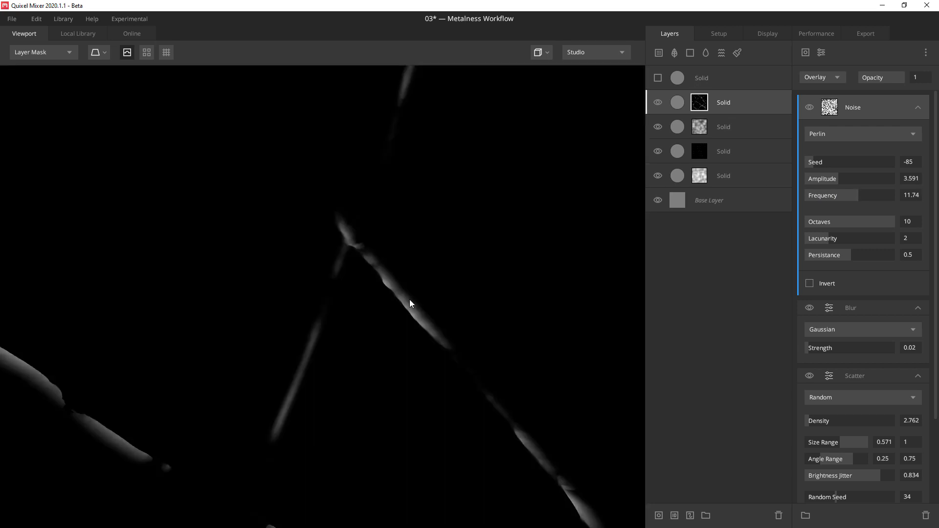
middle_click_drag(414, 320, 333, 262)
middle_click_drag(281, 430, 365, 191)
middle_click_drag(519, 303, 382, 325)
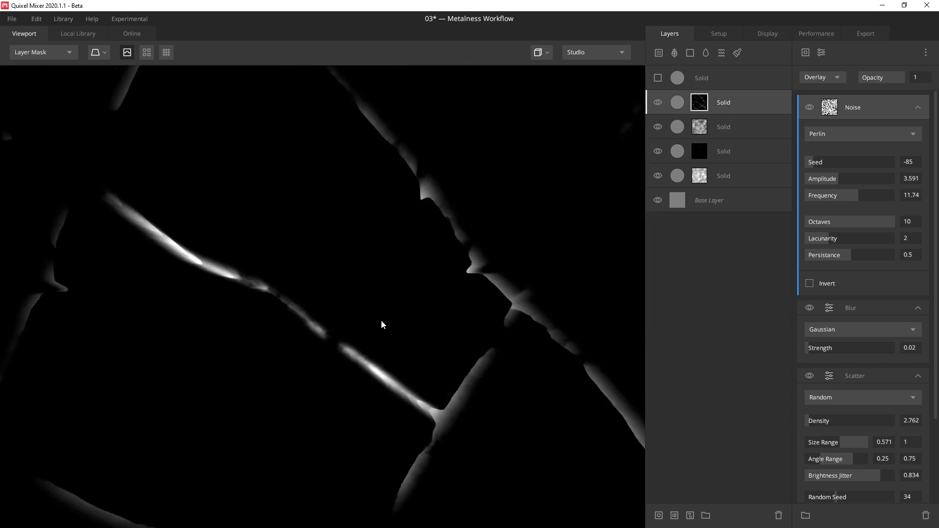
left_click(829, 77)
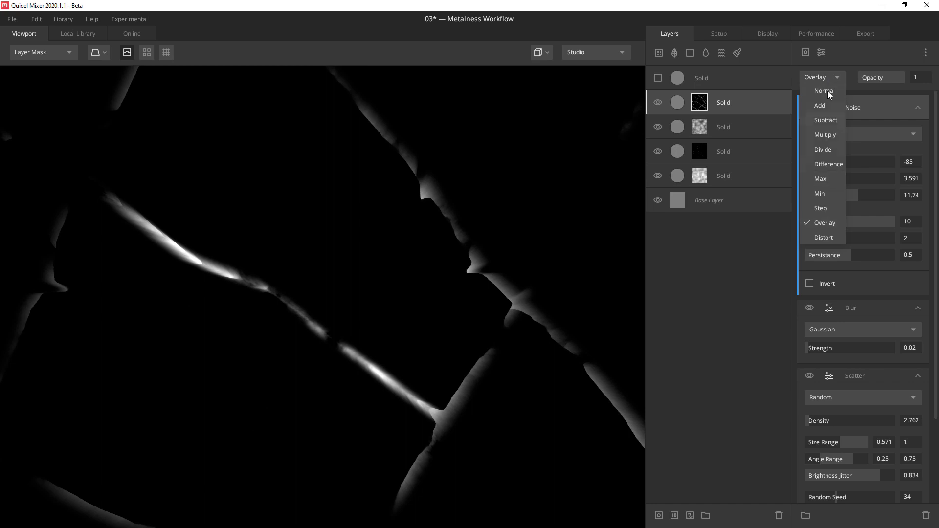
left_click(822, 119)
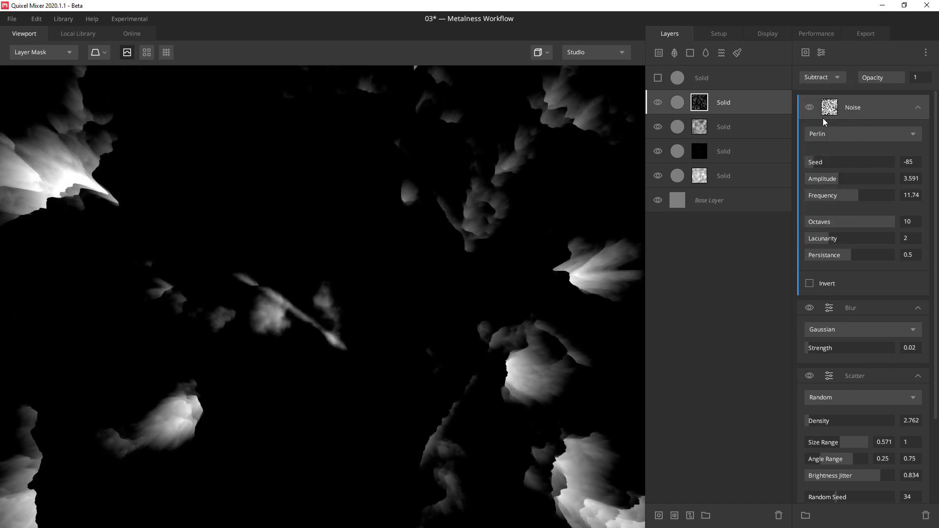
Set the Perlin noise's blend mode to Multiply and its amplitude to 4.751
left_click(836, 79)
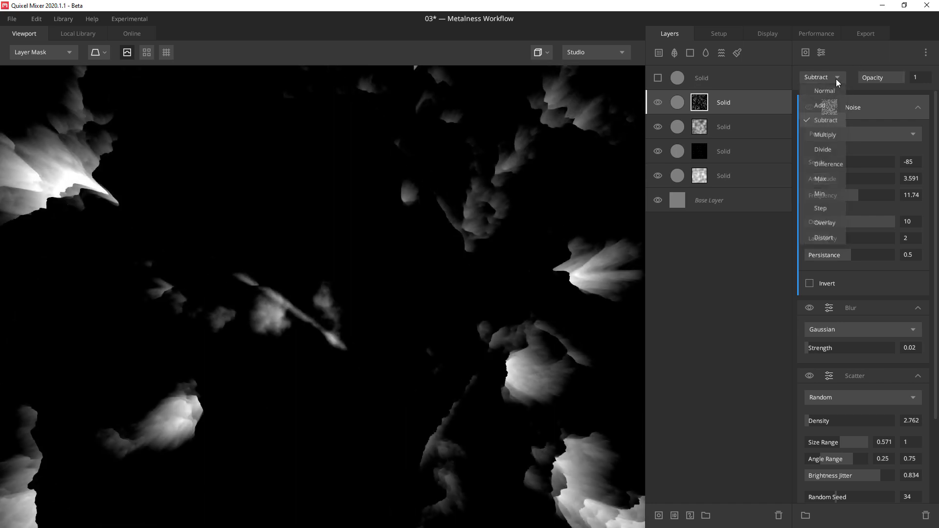
left_click(834, 137)
scroll(379, 242, "down", 5)
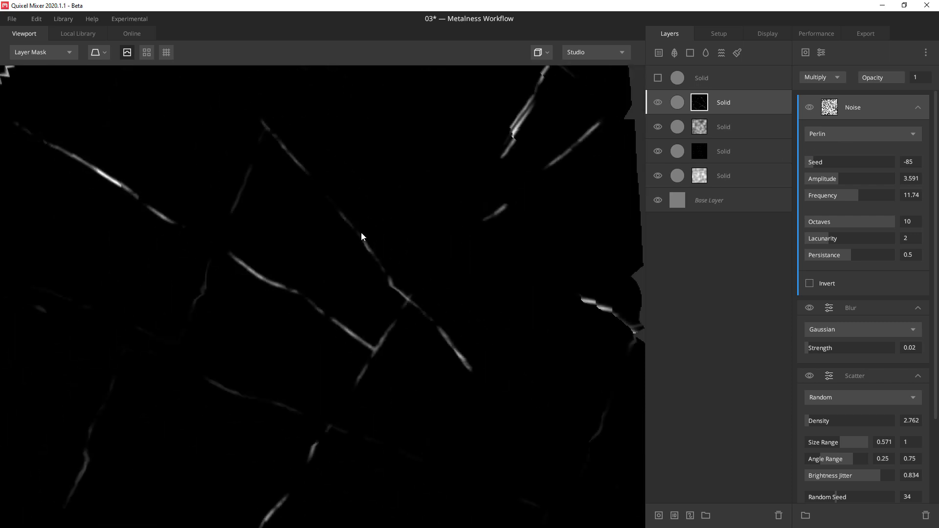
middle_click_drag(360, 231, 504, 339)
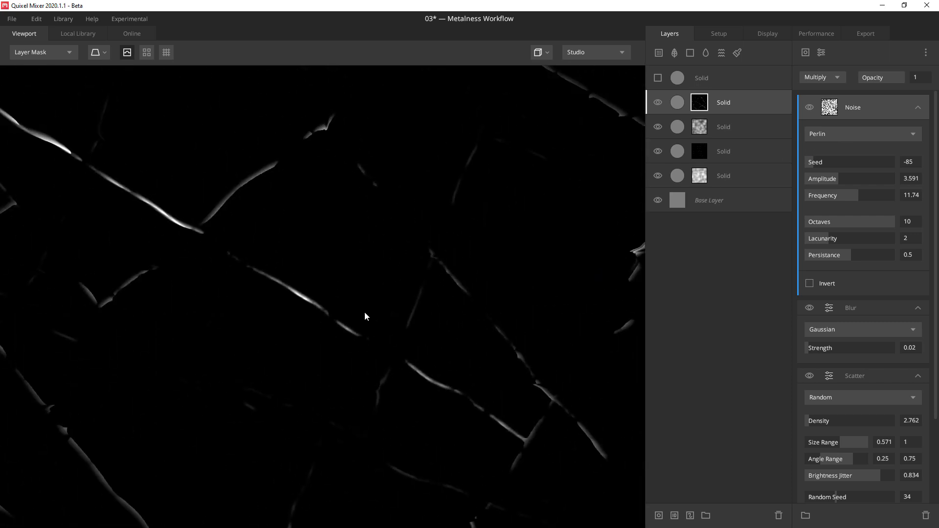
scroll(366, 314, "up", 2)
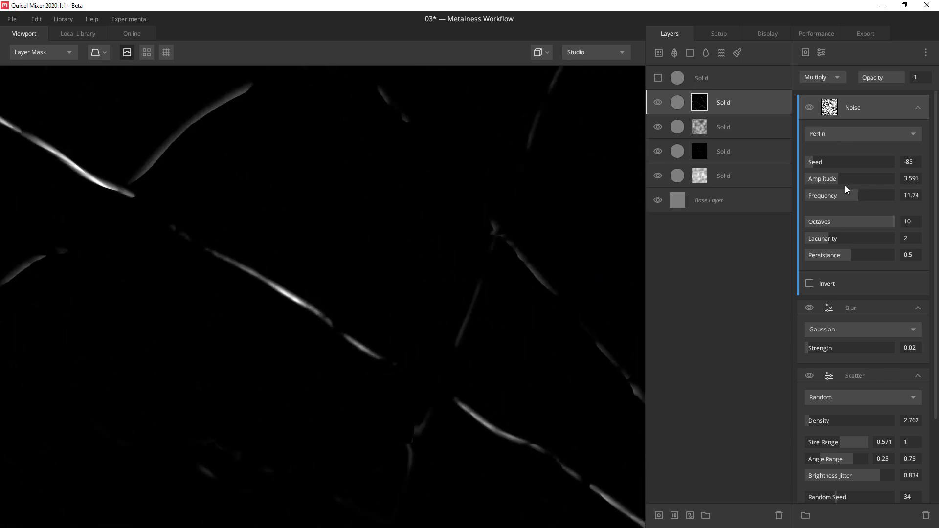
mouse_move(834, 180)
left_mouse_down()
mouse_move(820, 179)
mouse_move(846, 178)
left_mouse_up()
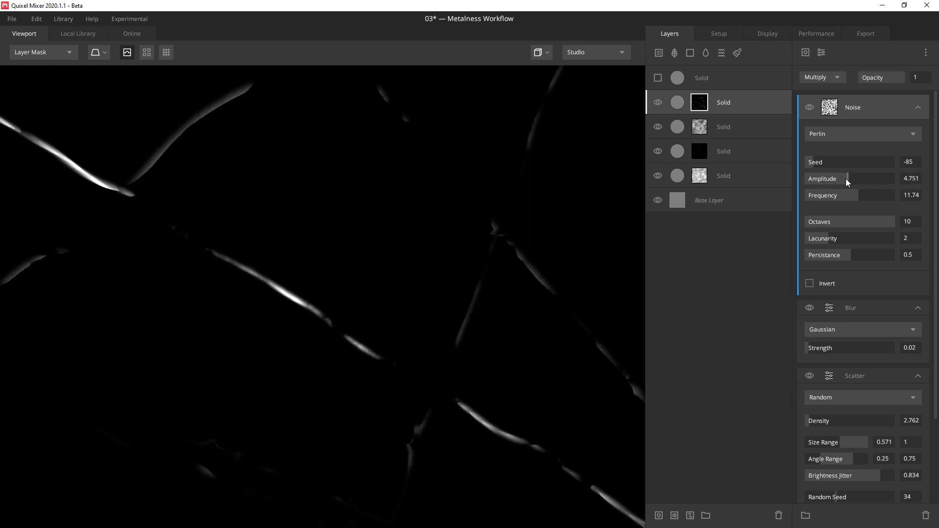
Return from the mask preview to the full material and add a paint mask to the scratch layer
left_click(678, 102)
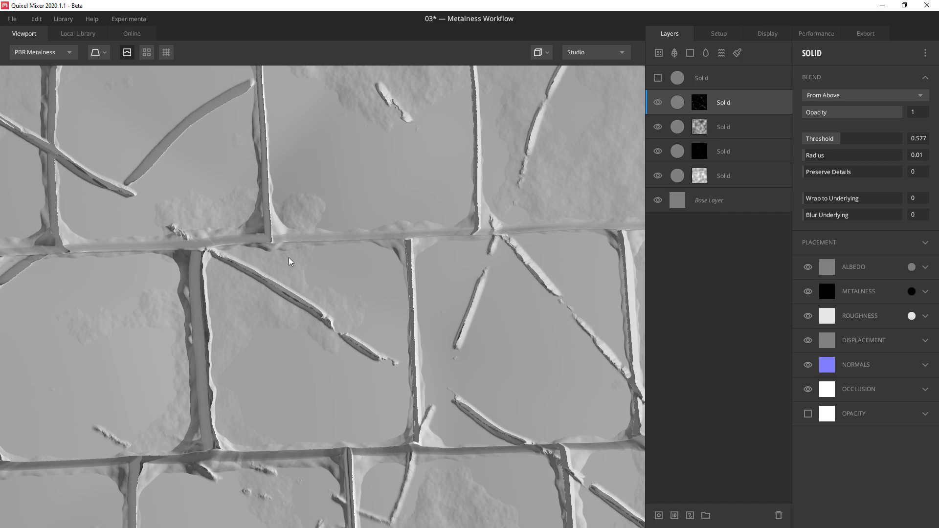
scroll(289, 257, "down", 5)
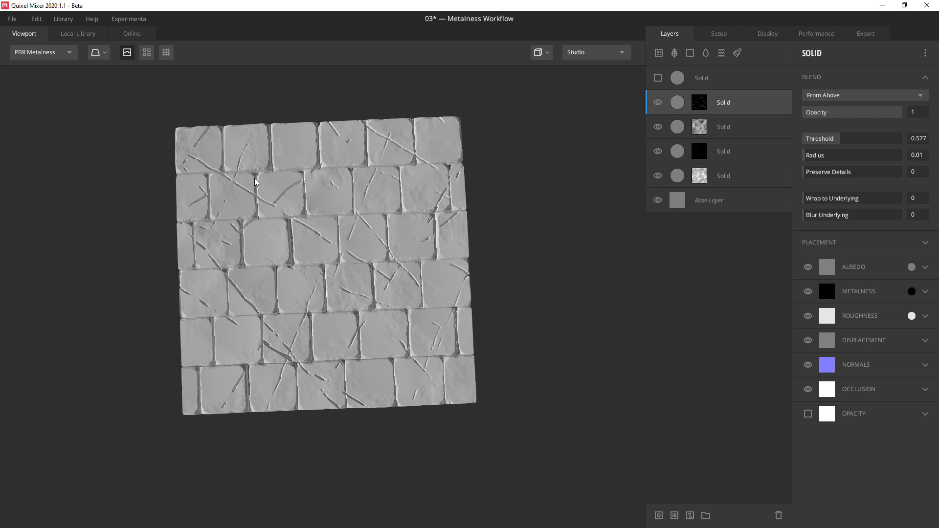
right_click(678, 103)
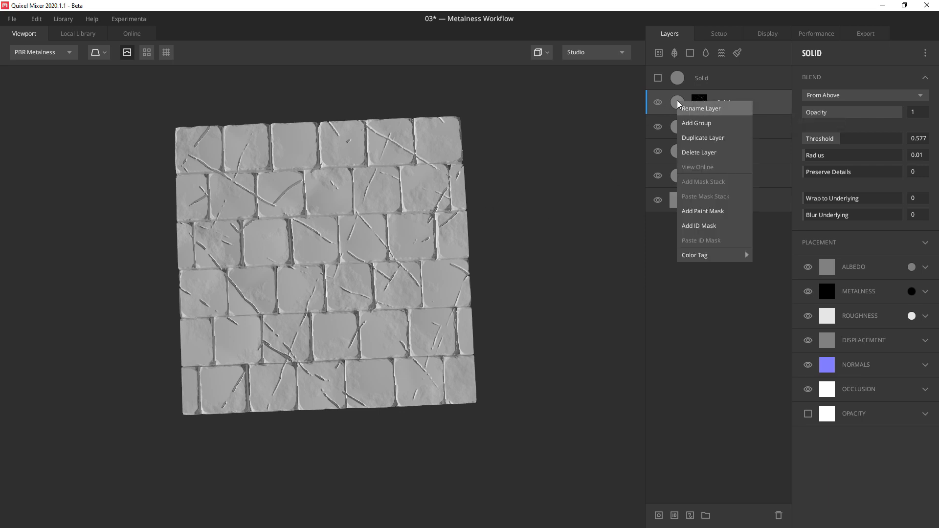
left_click(711, 213)
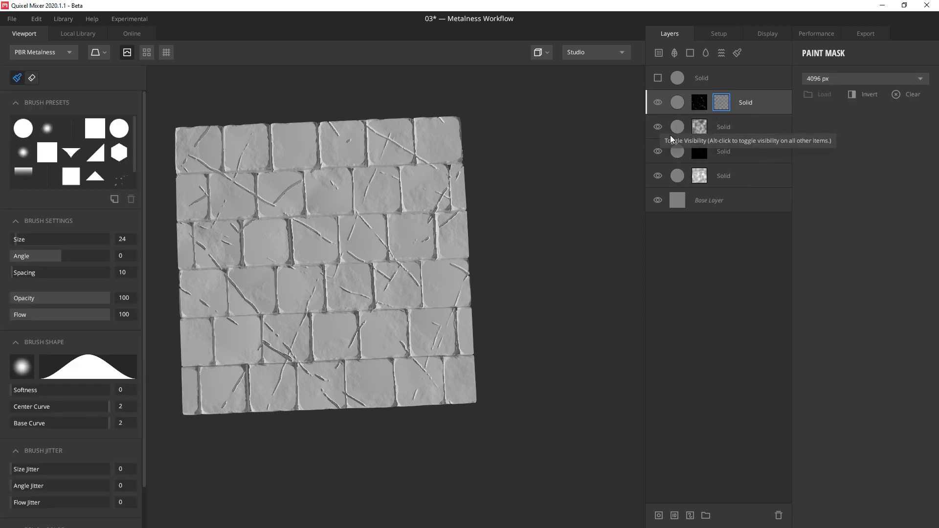
Choose the hard-edged square brush and switch the viewport camera to Top View
left_click(94, 128)
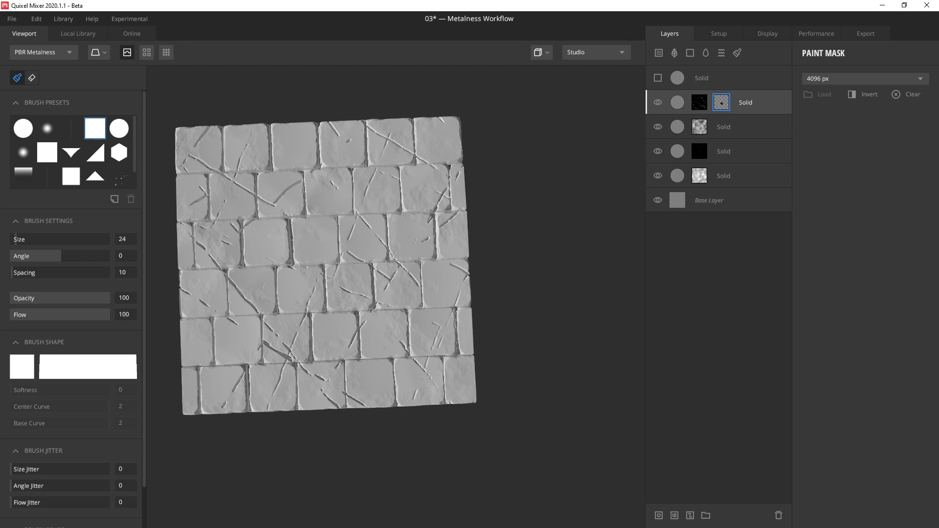
left_click(545, 53)
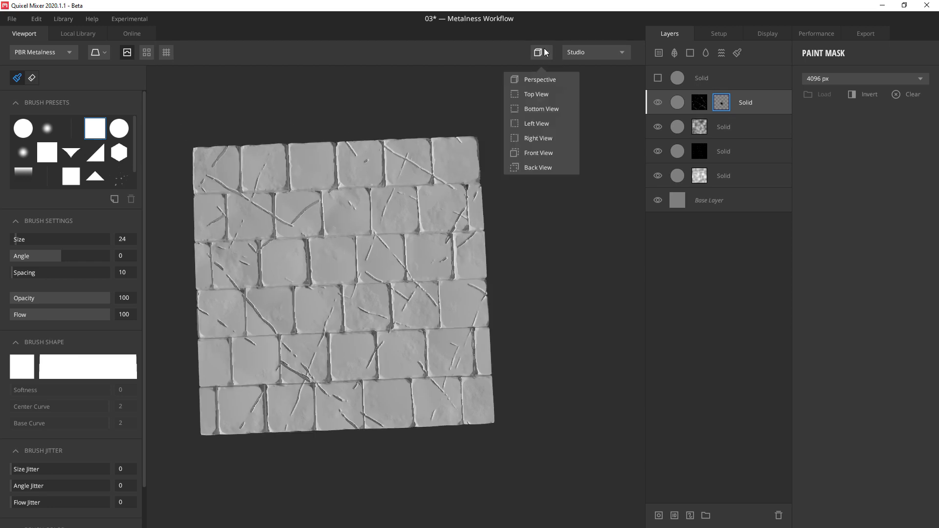
left_click(527, 98)
scroll(372, 201, "up", 5)
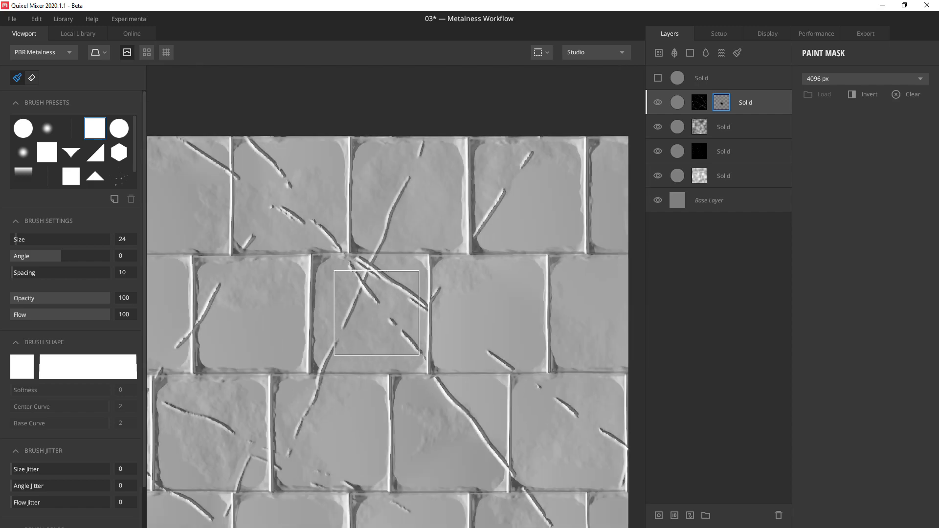
Set the square brush's size to 32.85 so that it matches one brick
key("bracketright")
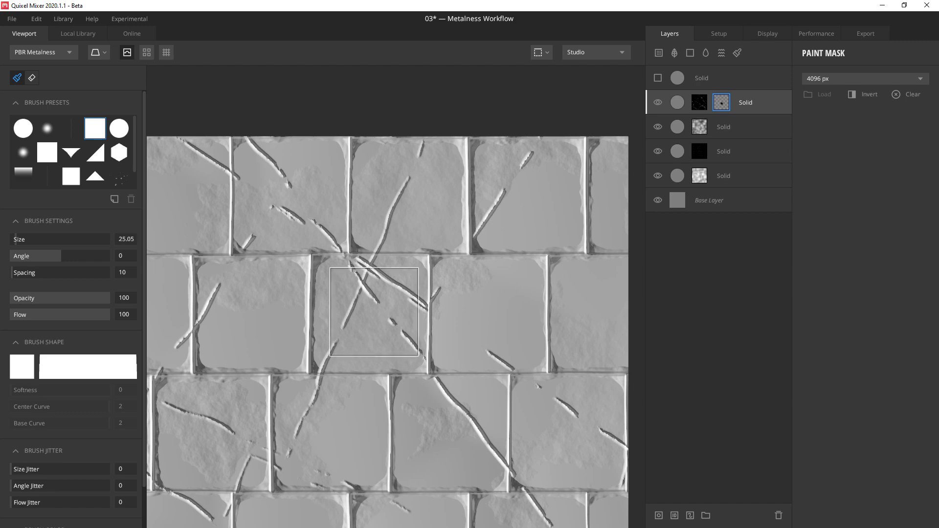
key("bracketright")
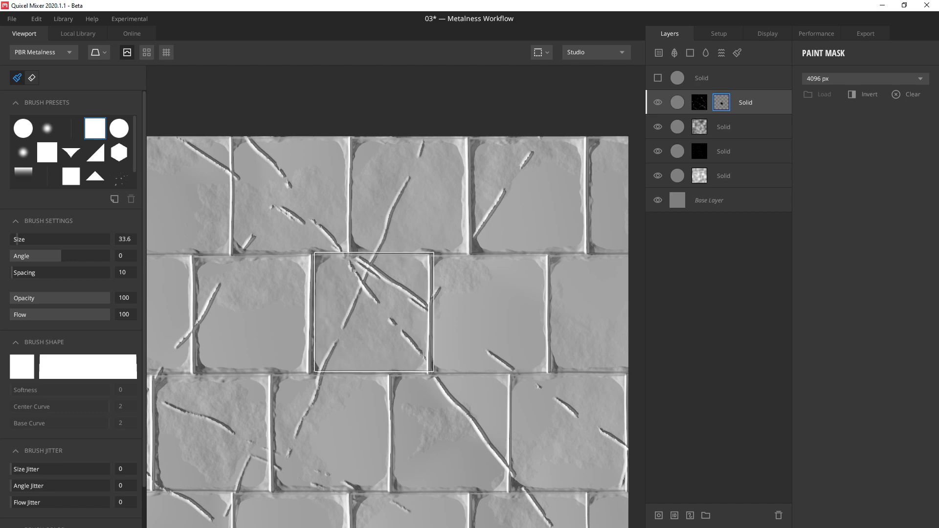
key("bracketleft")
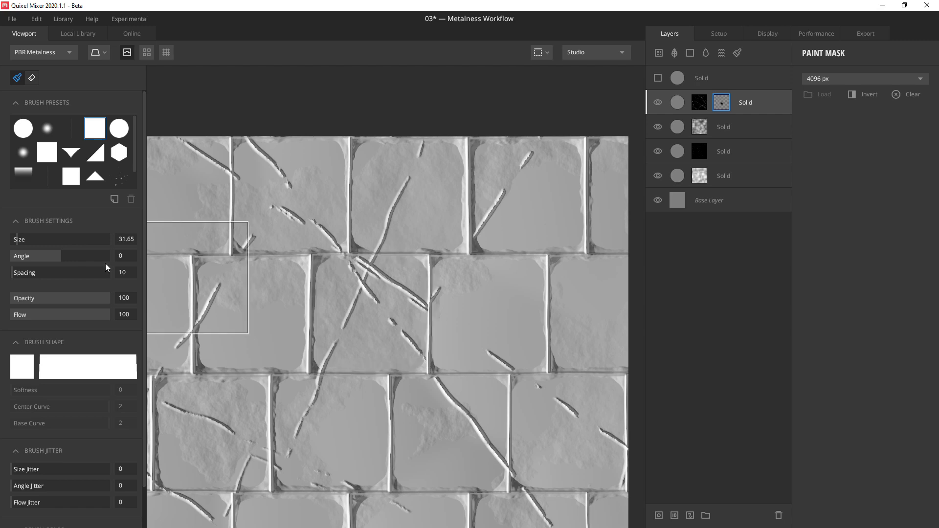
key("bracketright")
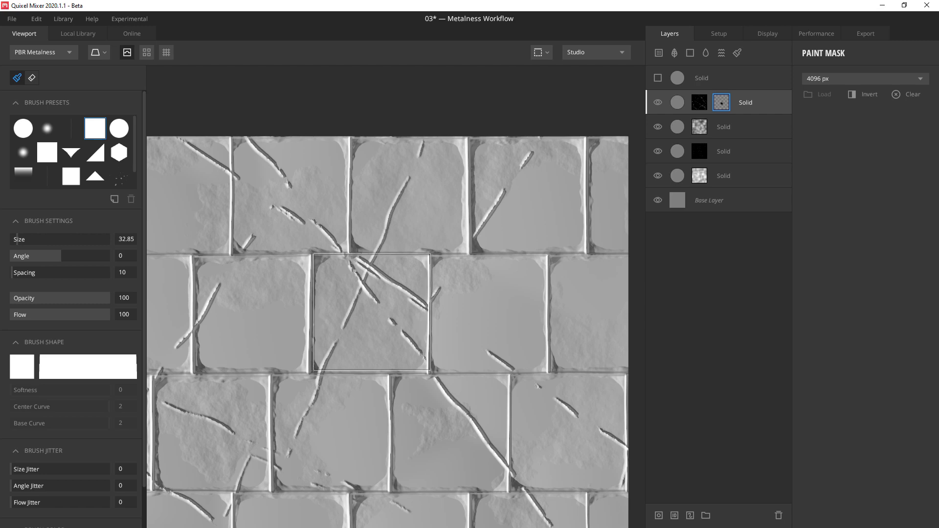
Mask out the scratches on selected bricks in the second and third rows, stamping the square brush on each brick
left_click(368, 313)
scroll(456, 372, "down", 5)
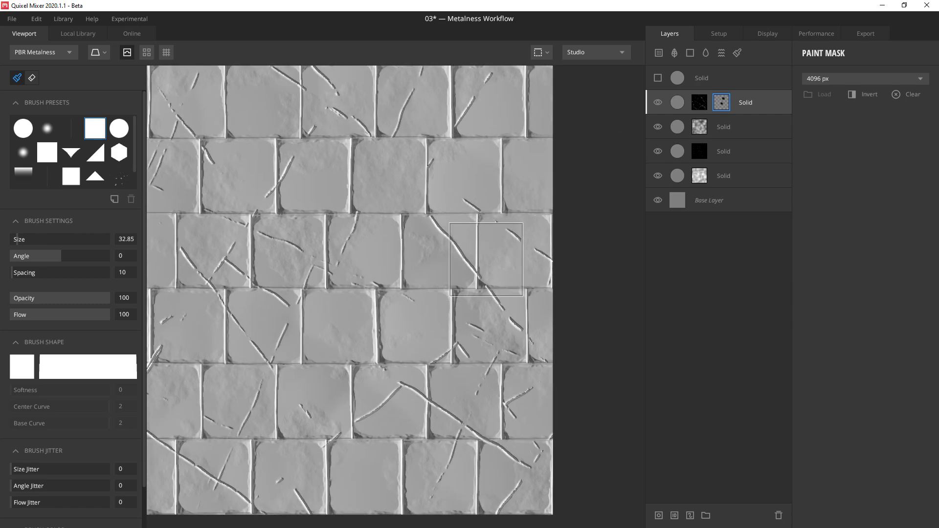
left_click(516, 247)
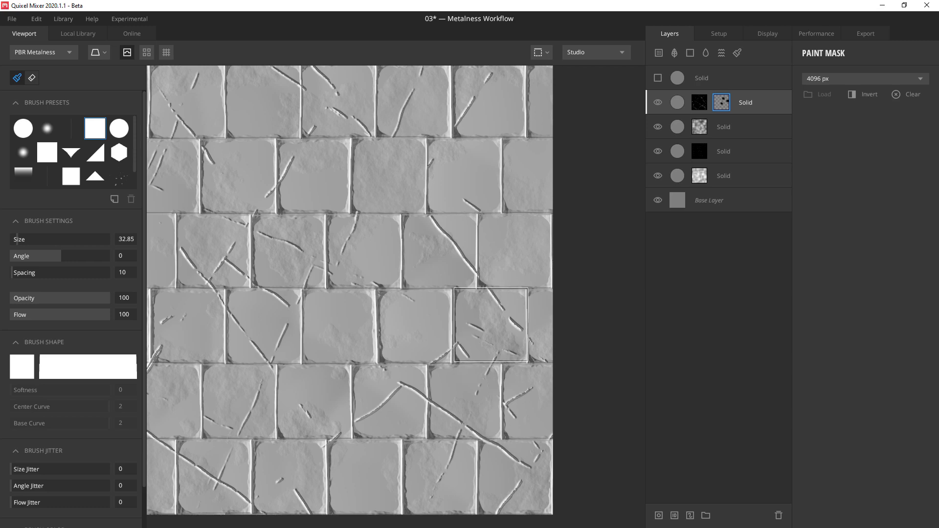
middle_click_drag(276, 271, 406, 303)
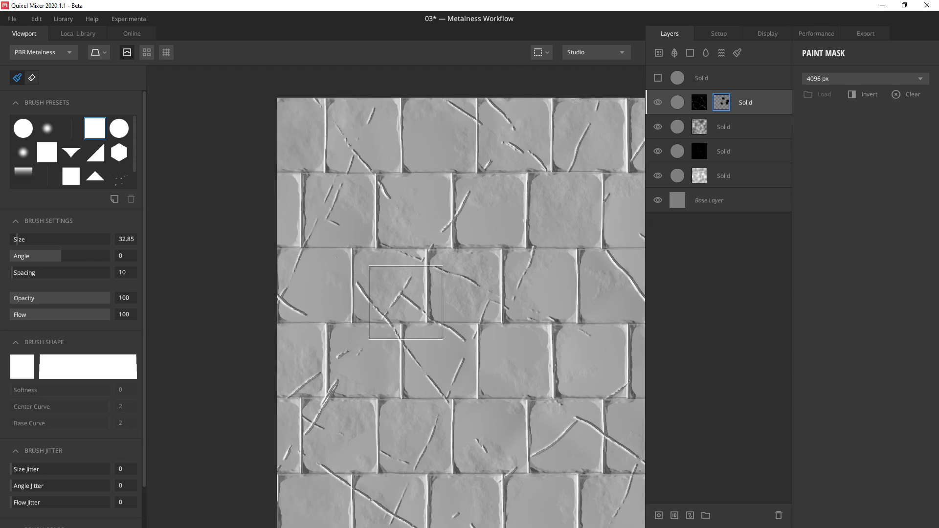
left_click(389, 284)
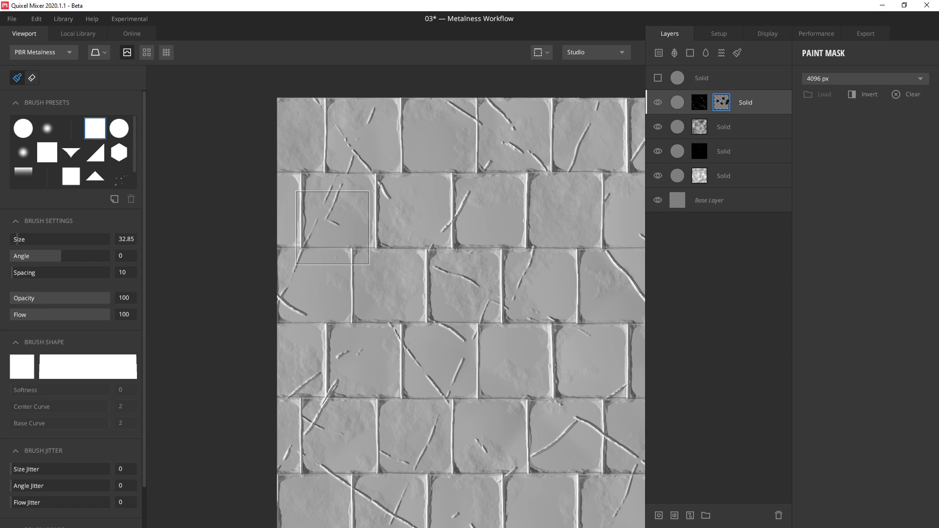
left_click(339, 211)
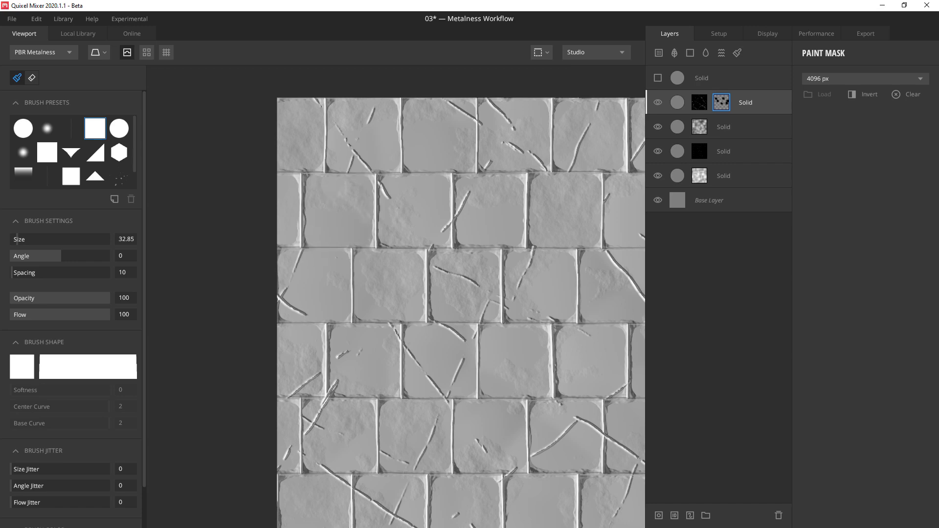
left_click(390, 210)
Mask out scratches on bricks in the top row with the square brush
middle_click_drag(487, 198, 404, 345)
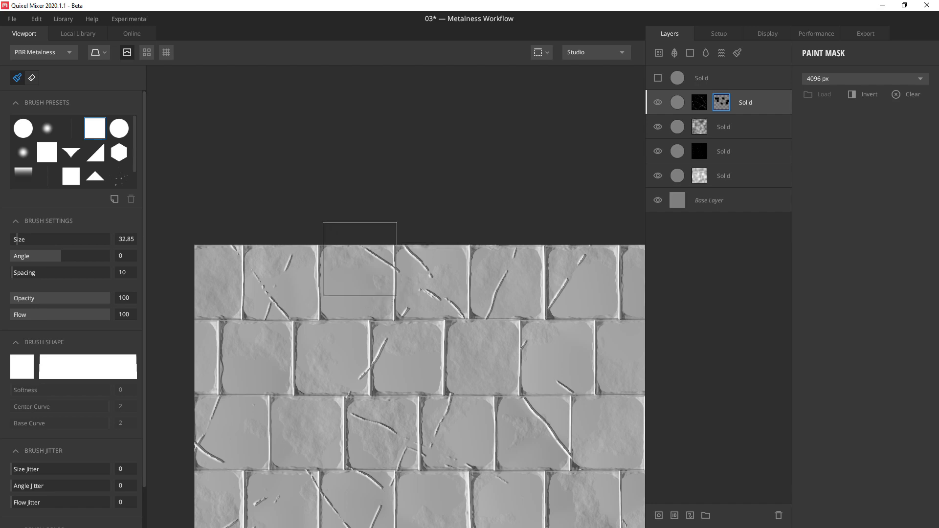
left_click(432, 282)
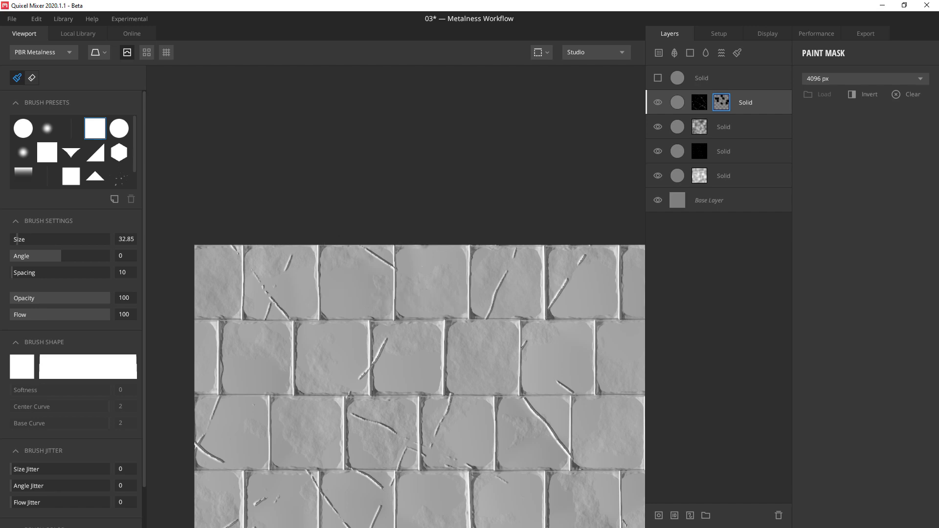
left_click(514, 225)
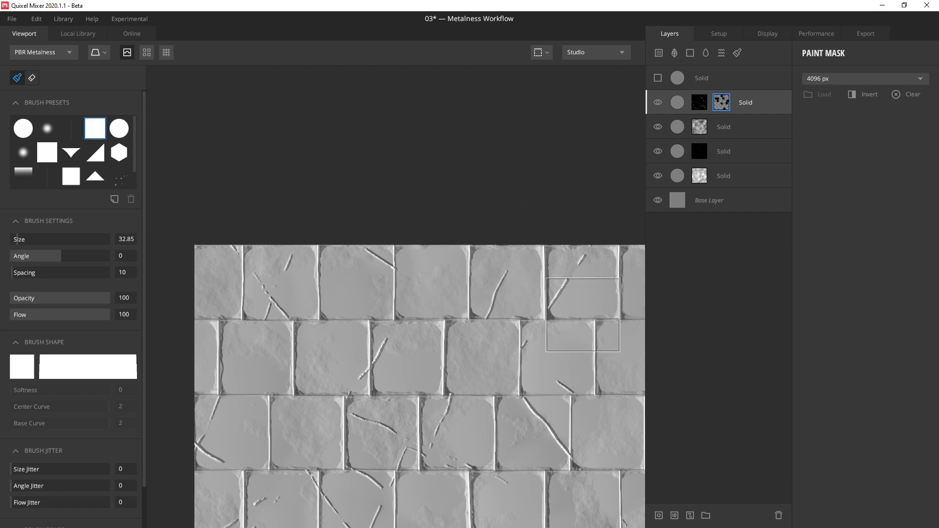
left_click(580, 314)
Mask out the scratches on one brick each in the fourth and fifth rows and on the last brick of the bottom row
middle_click_drag(552, 391, 488, 206)
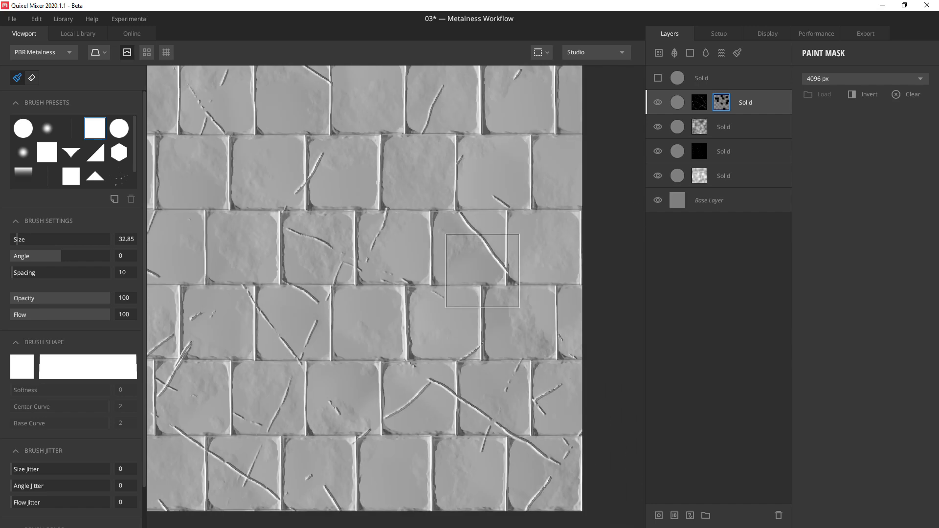
middle_click_drag(270, 359, 345, 326)
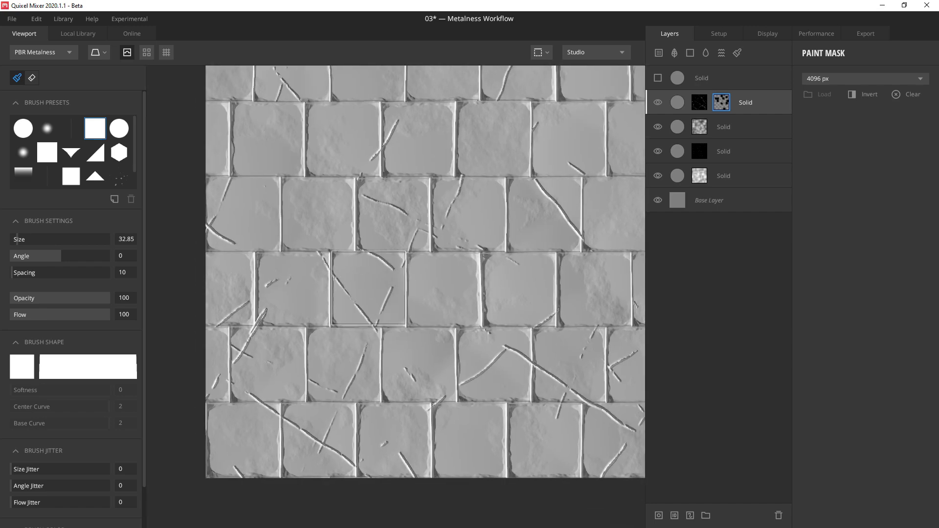
left_click(369, 288)
middle_click_drag(531, 382, 406, 296)
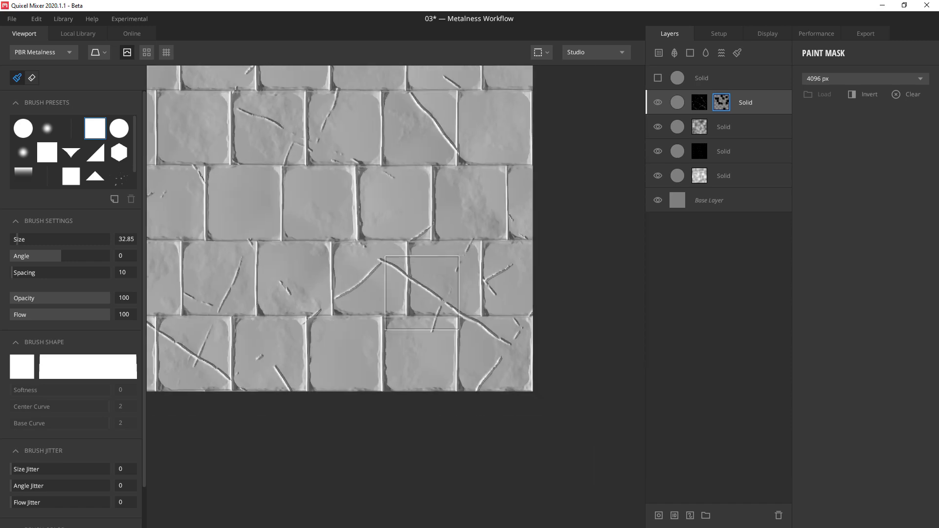
left_click(446, 279)
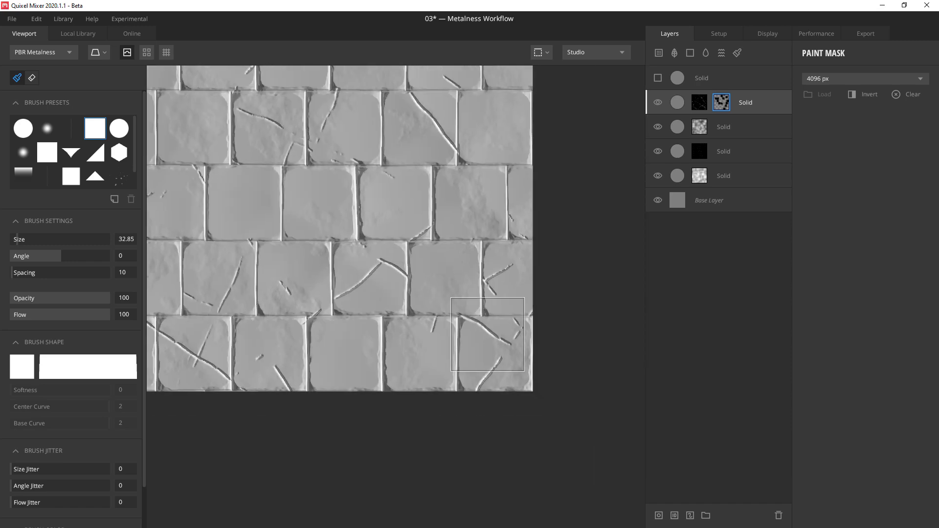
left_click(494, 353)
Mask out the scratches on the first three bricks of the bottom row and the scratched brick just above them
middle_click_drag(336, 351, 526, 354)
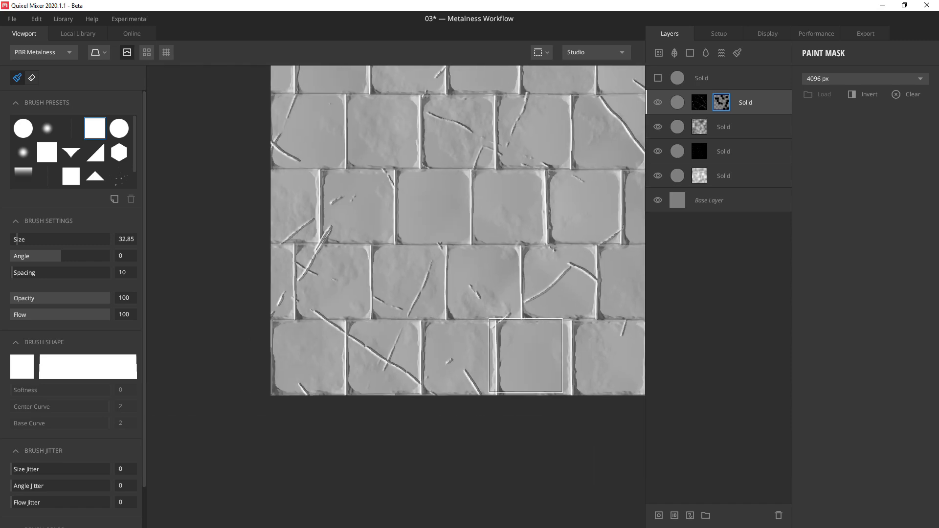
left_click(308, 358)
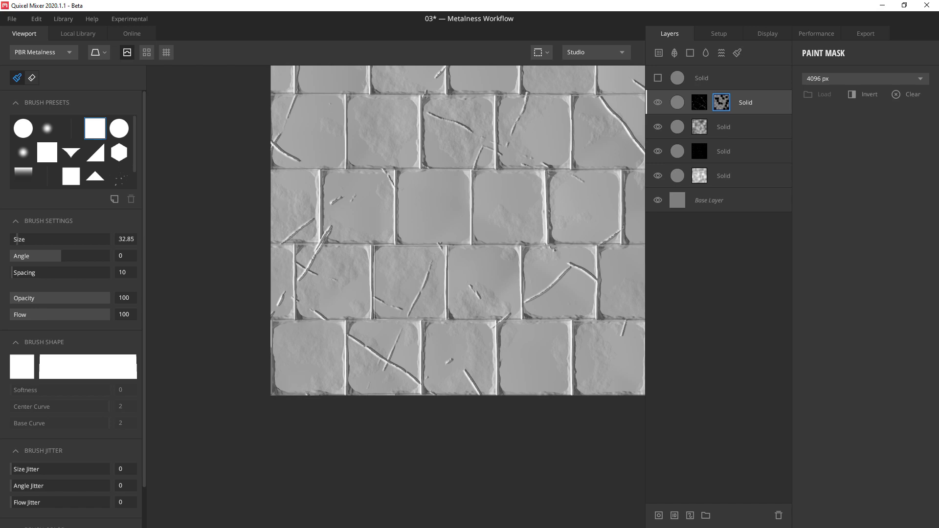
left_click(386, 356)
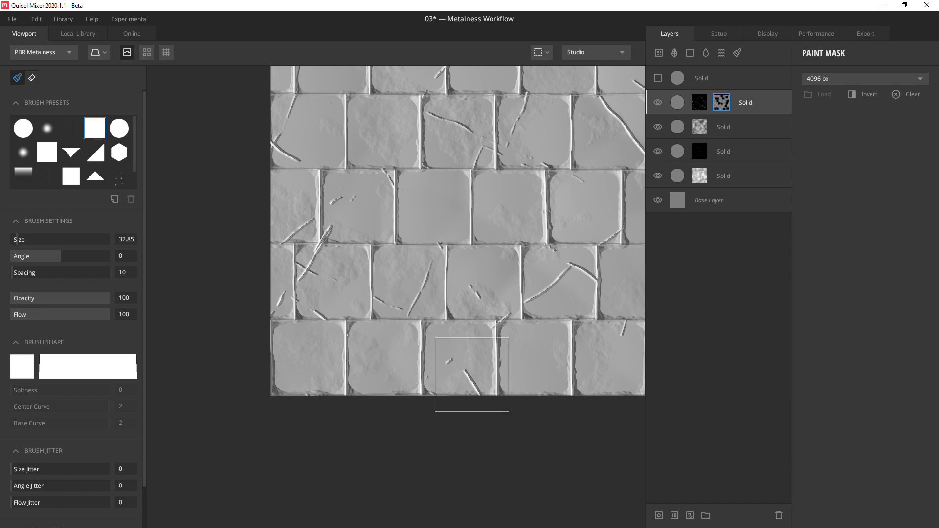
left_click(496, 405)
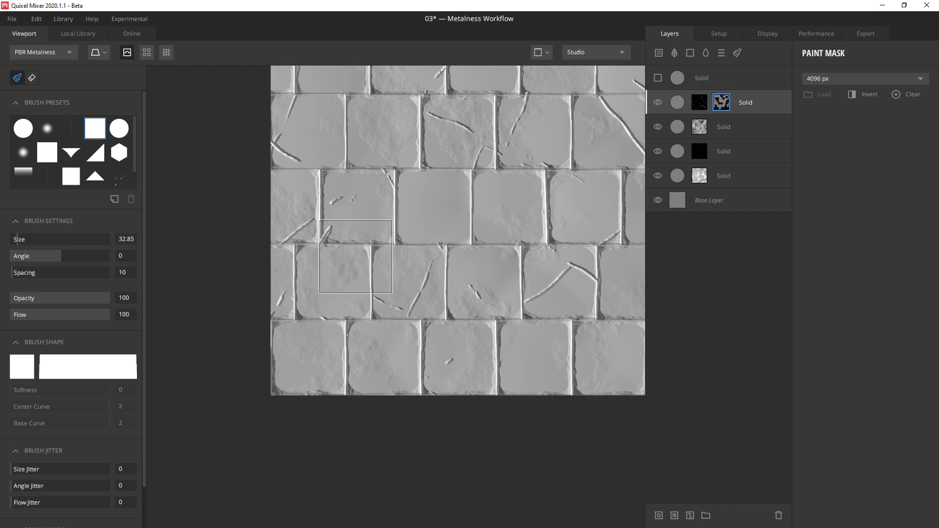
Choose the soft round brush, set its size to 9.6, and undo a test stroke over a fifth-row scratch
left_click(47, 128)
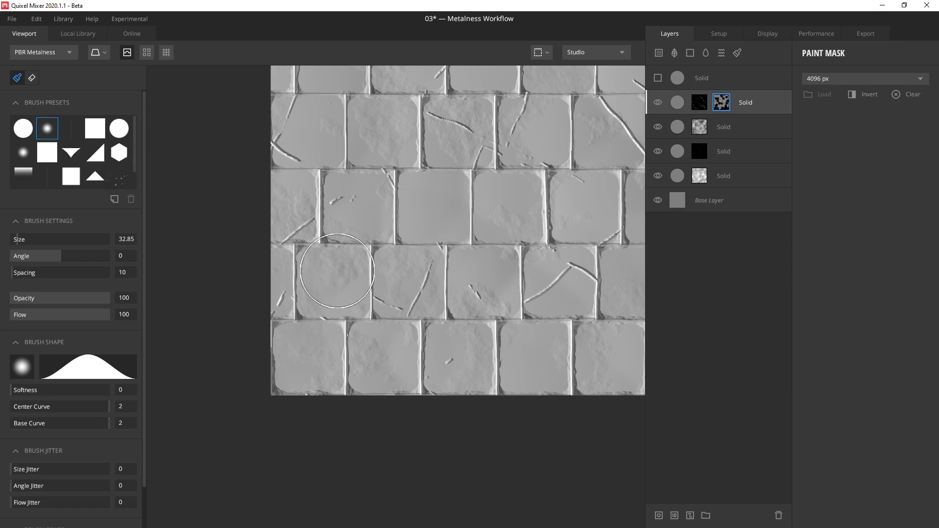
right_click_drag(337, 271, 307, 271, "ctrl")
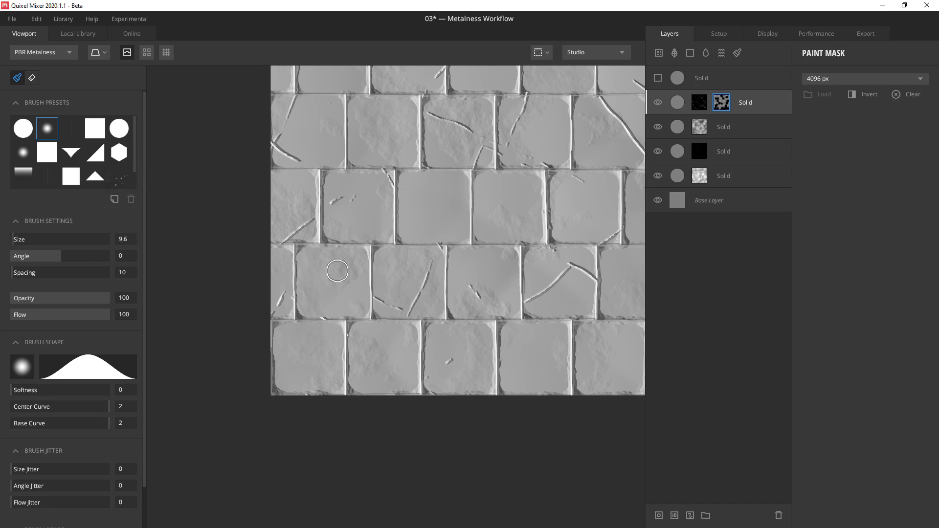
scroll(331, 331, "up", 3)
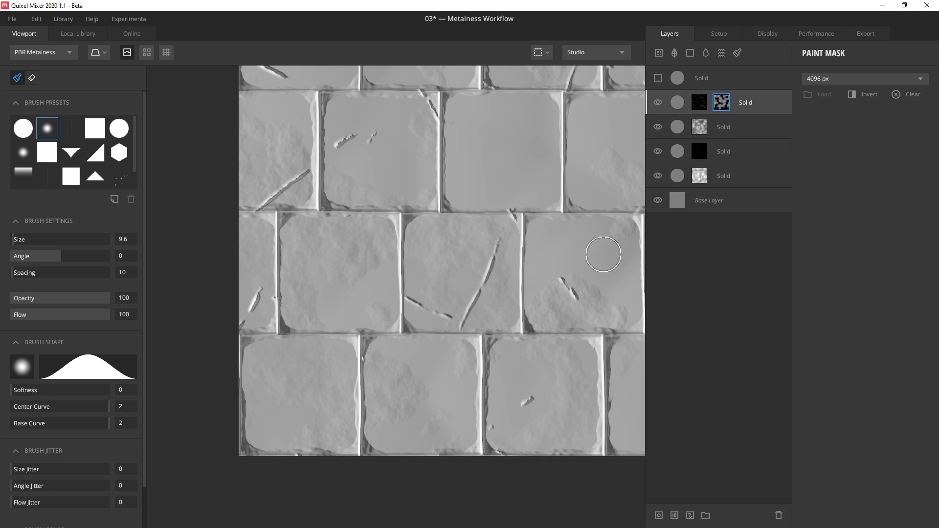
left_click_drag(497, 258, 500, 281)
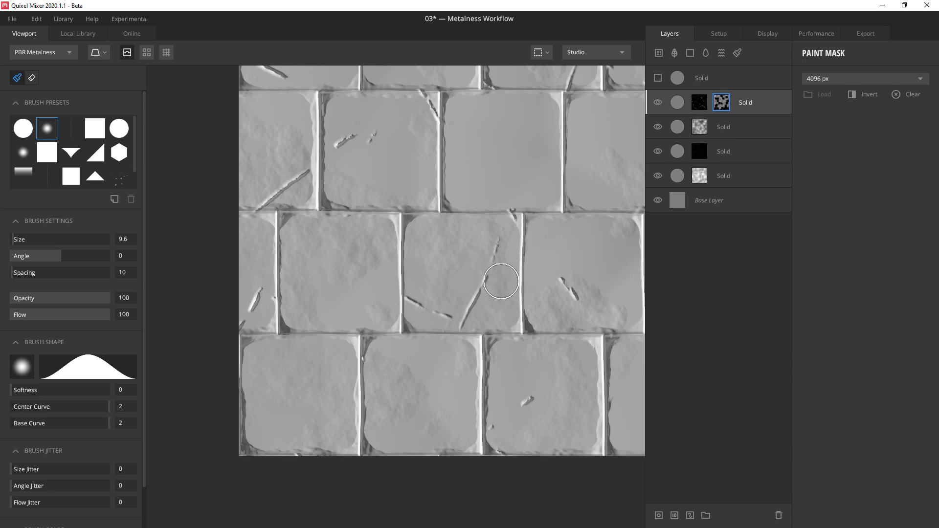
key("ctrl+z")
Fade the lower end of the diagonal scratch that crosses a vertical joint in the second row of bricks
middle_click_drag(501, 281, 378, 284)
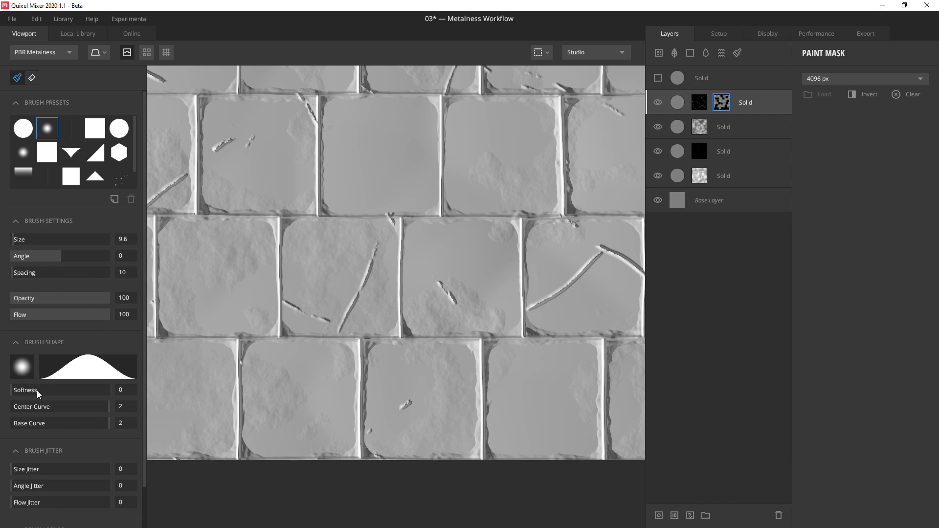
middle_click_drag(333, 299, 360, 421)
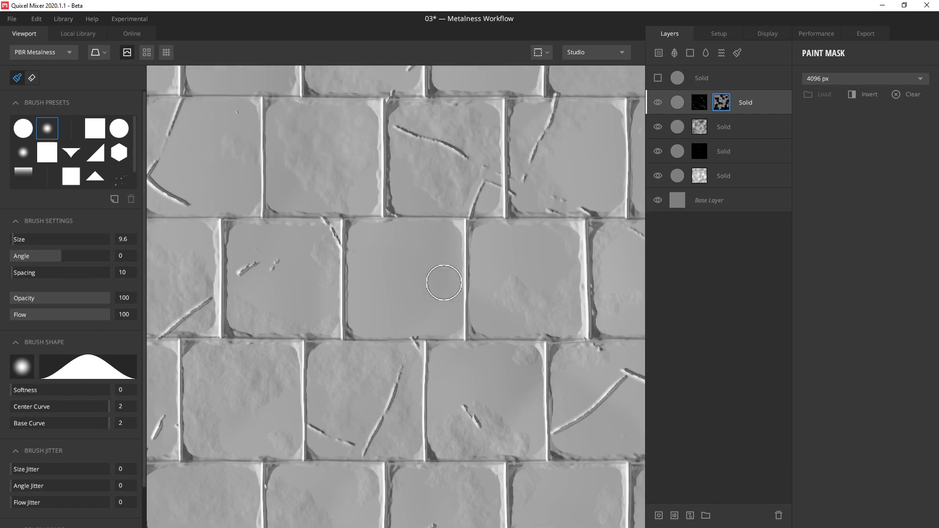
middle_click_drag(440, 281, 422, 357)
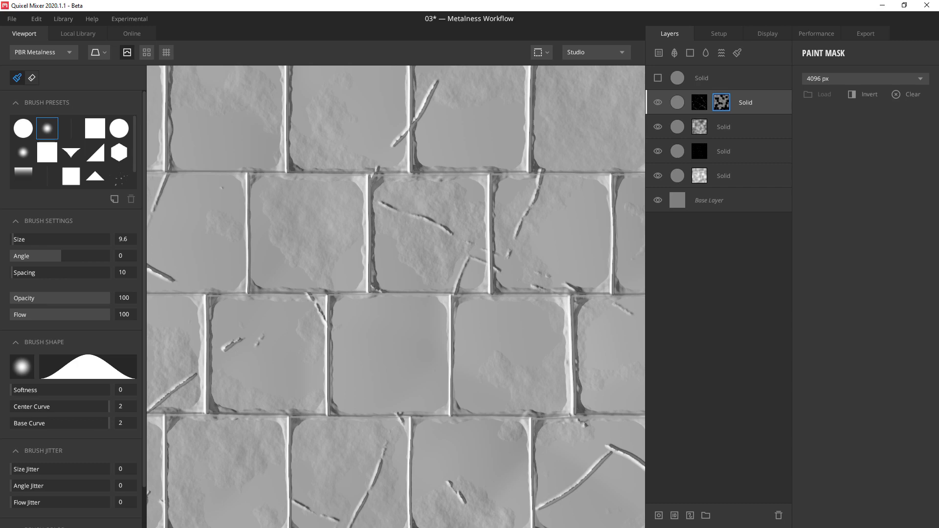
mouse_move(406, 119)
middle_mouse_down()
mouse_move(379, 134)
mouse_move(354, 220)
middle_mouse_up()
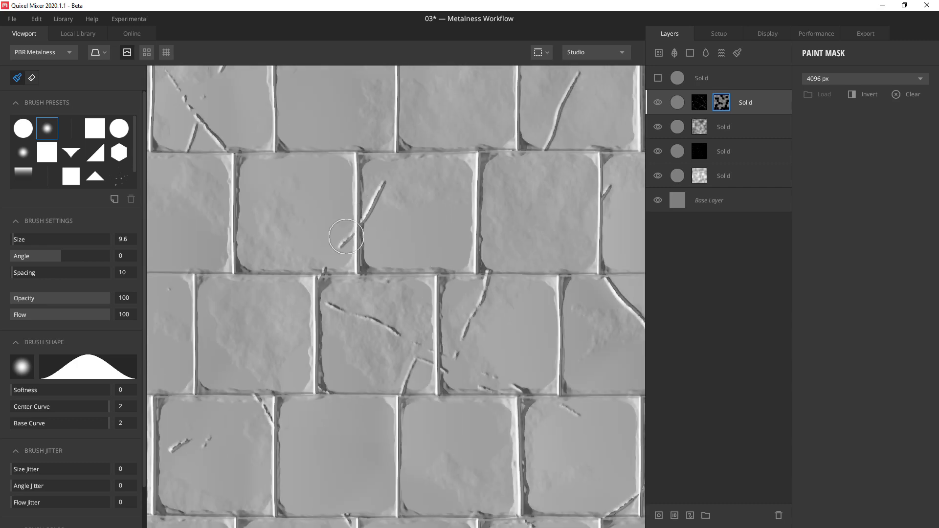
left_click(345, 243)
left_click(373, 211)
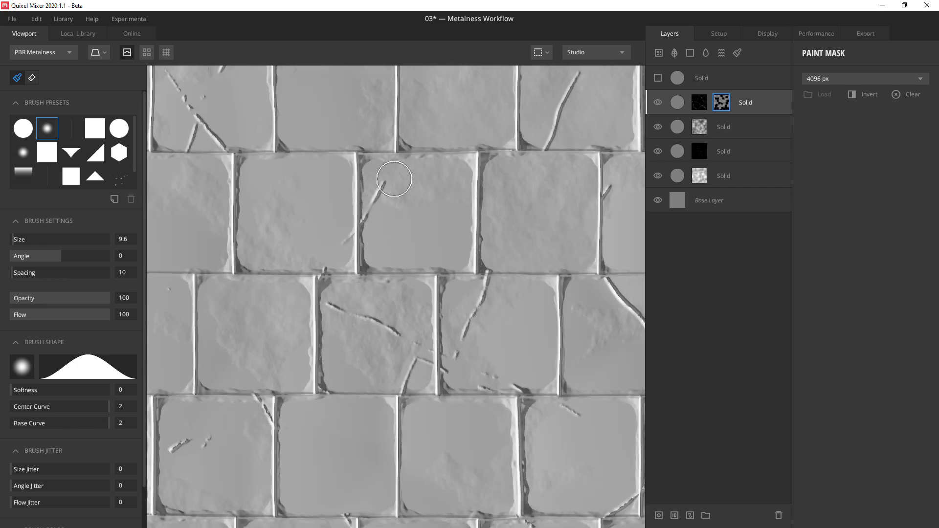
Paint out both ends of the long diagonal scratch in the third row so that it stays within one brick
middle_click_drag(394, 179, 387, 321)
middle_click_drag(489, 318, 388, 330)
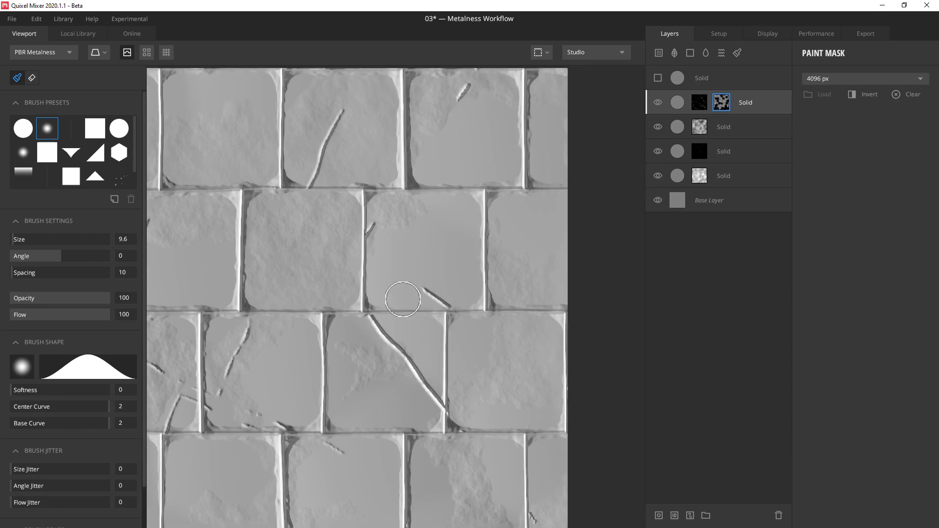
left_click(448, 413)
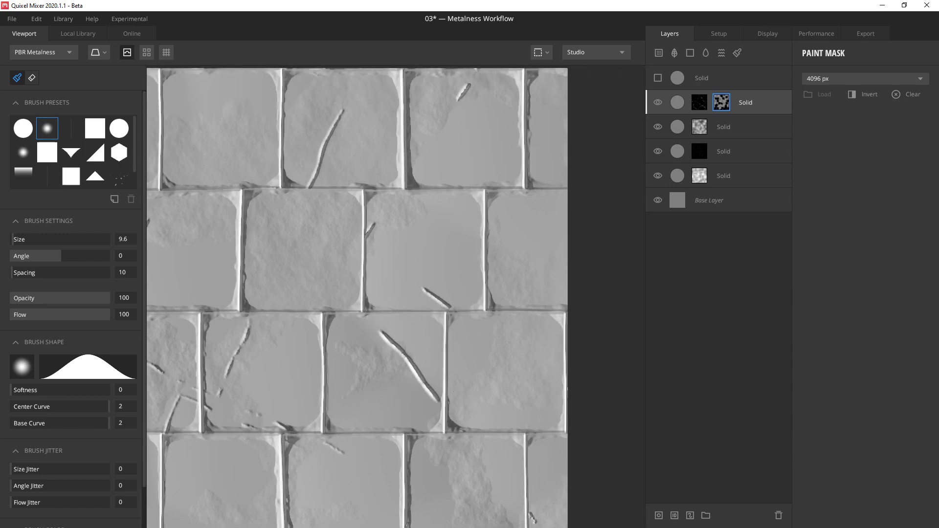
mouse_move(390, 234)
middle_mouse_down()
mouse_move(483, 437)
mouse_move(499, 283)
middle_mouse_up()
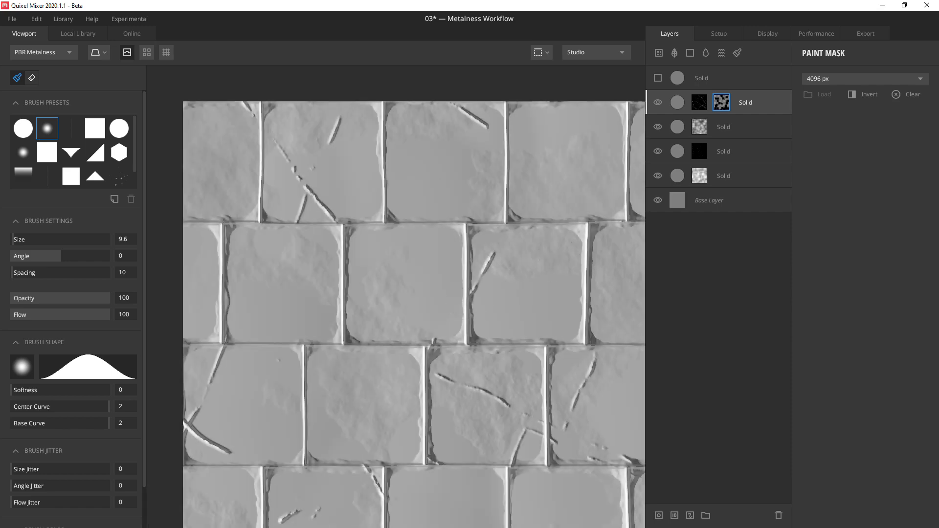
Paint out the upper part of the long diagonal scratch in the second brick of the top row
middle_click_drag(368, 225, 465, 272)
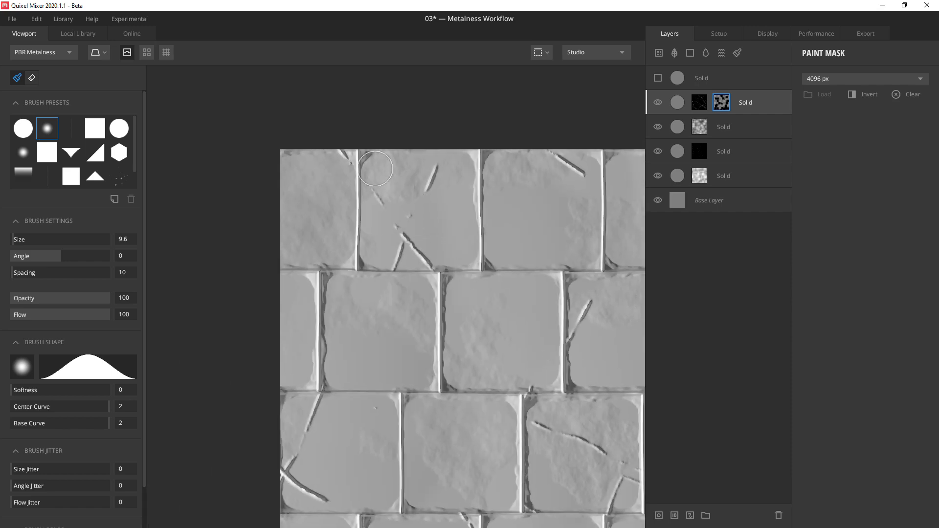
middle_click_drag(466, 418, 361, 256)
scroll(358, 255, "down", 1)
scroll(320, 294, "down", 2)
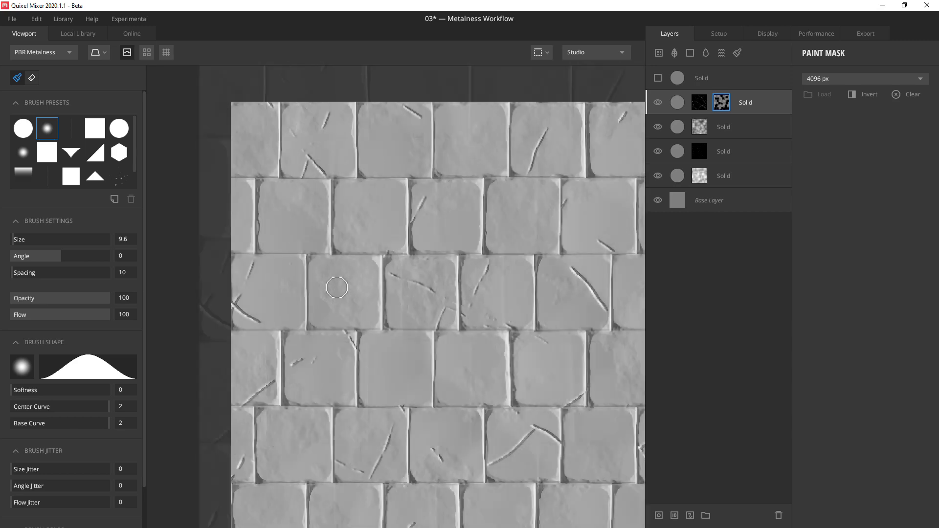
Inspect the bricks across the whole tile for scratches that cross joints or need softening
scroll(232, 311, "down", 1)
middle_click_drag(469, 395, 345, 294)
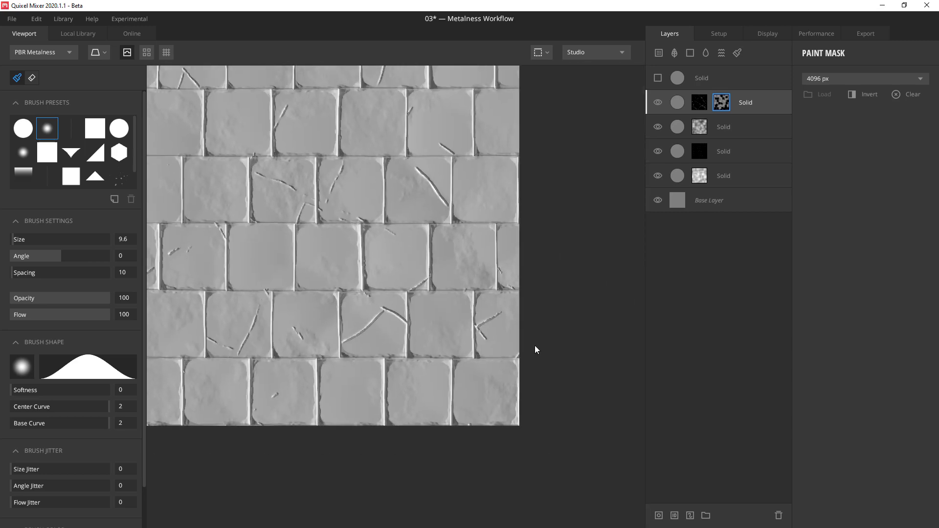
scroll(485, 331, "up", 2)
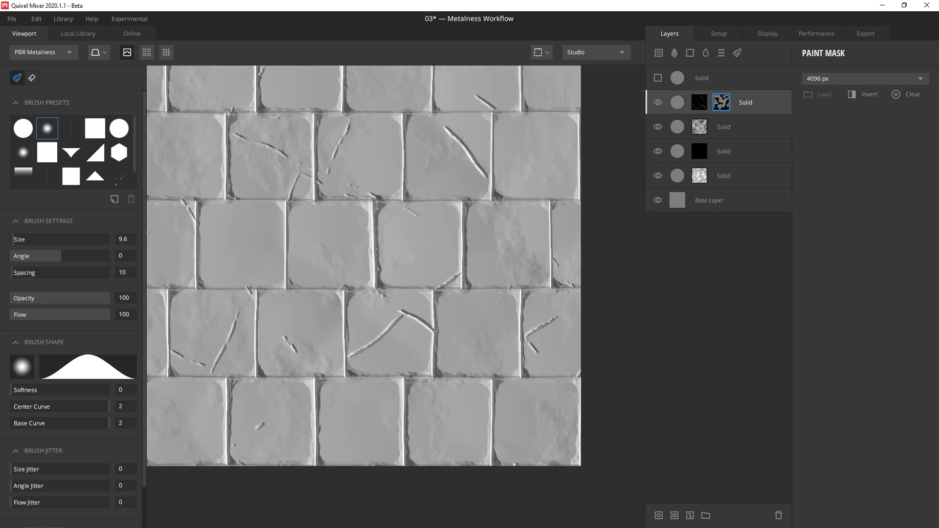
middle_click_drag(396, 337, 449, 333)
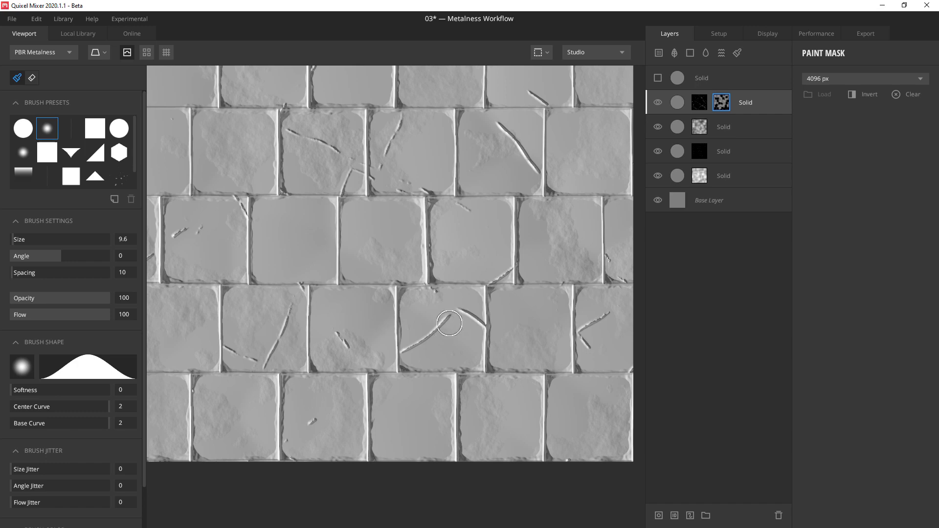
middle_click_drag(333, 393, 462, 323)
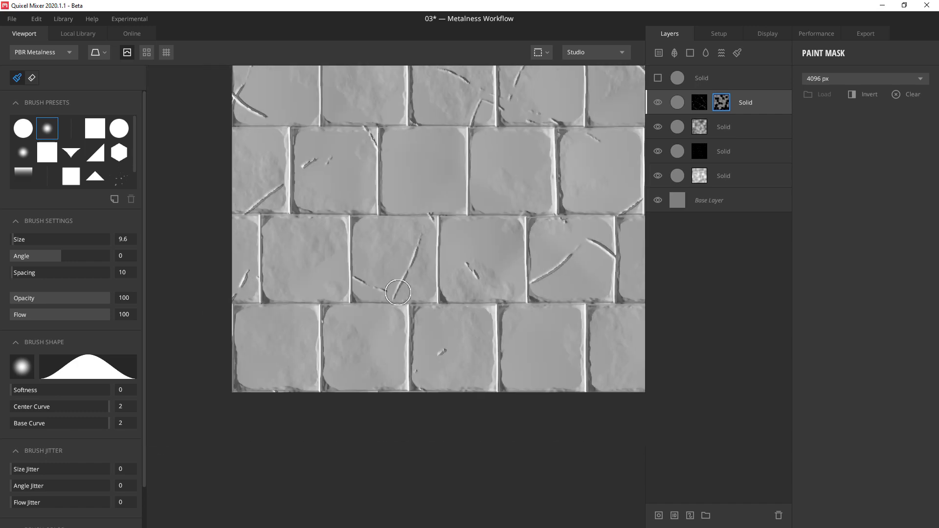
middle_click_drag(406, 252, 366, 334)
scroll(436, 258, "down", 2)
scroll(435, 258, "down", 1)
mouse_move(436, 258)
middle_mouse_down()
mouse_move(360, 398)
mouse_move(423, 377)
middle_mouse_up()
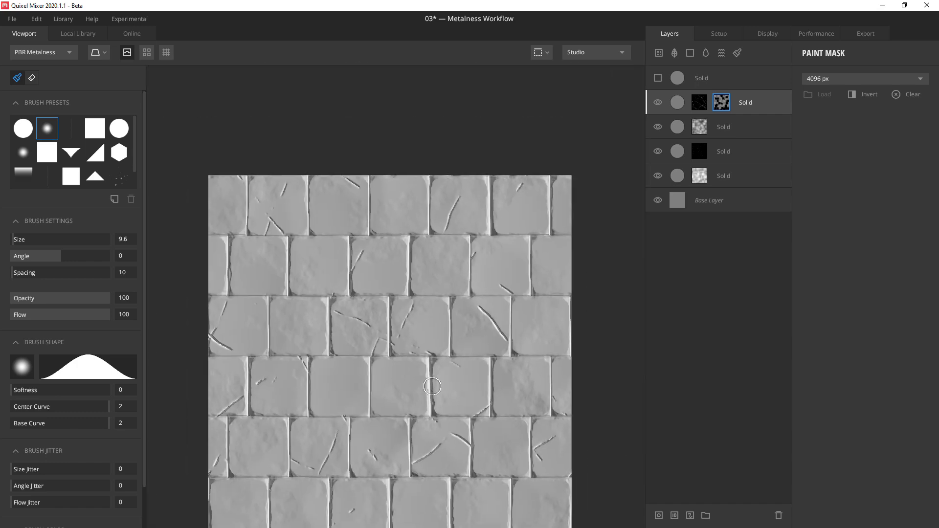
Mask out the scratch crossing a vertical joint in the third row and the short scratch at the second row's lower edge
scroll(410, 341, "up", 5)
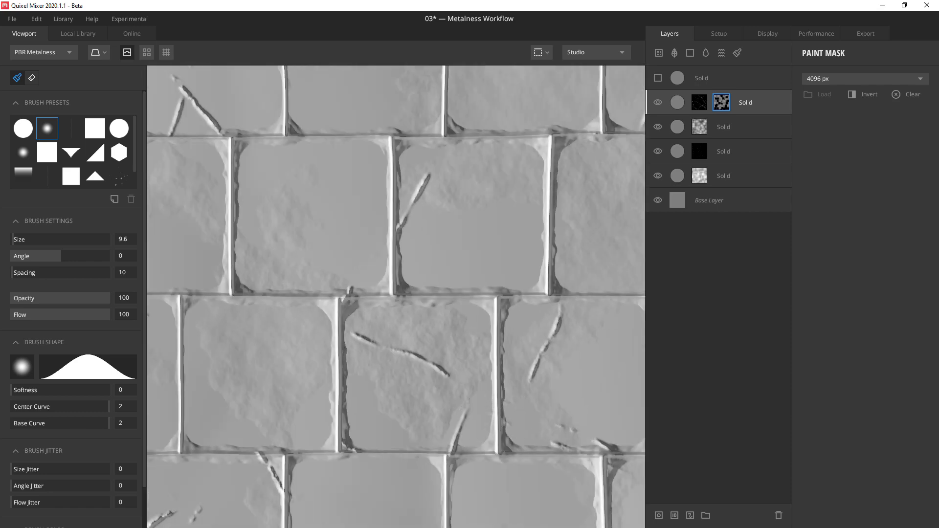
scroll(461, 329, "down", 5)
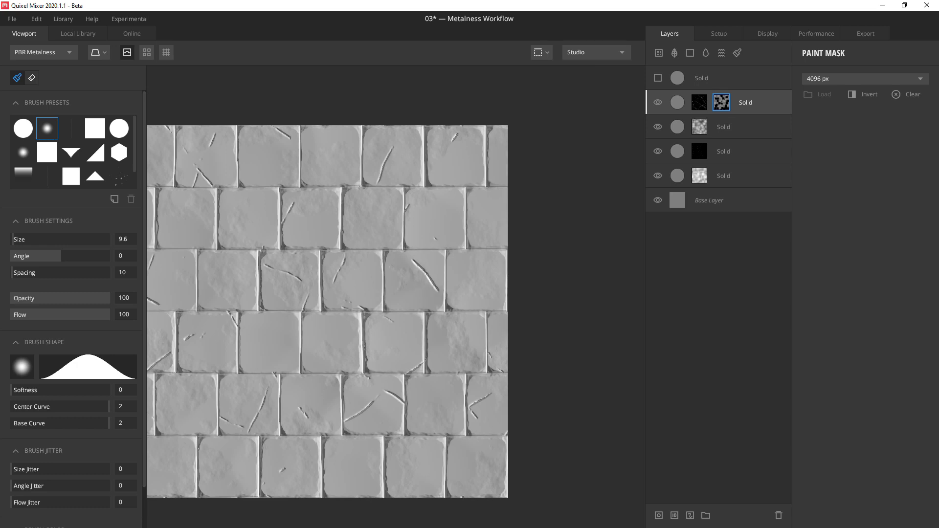
middle_click_drag(322, 306, 409, 303)
scroll(505, 336, "down", 1)
middle_click_drag(505, 336, 491, 328)
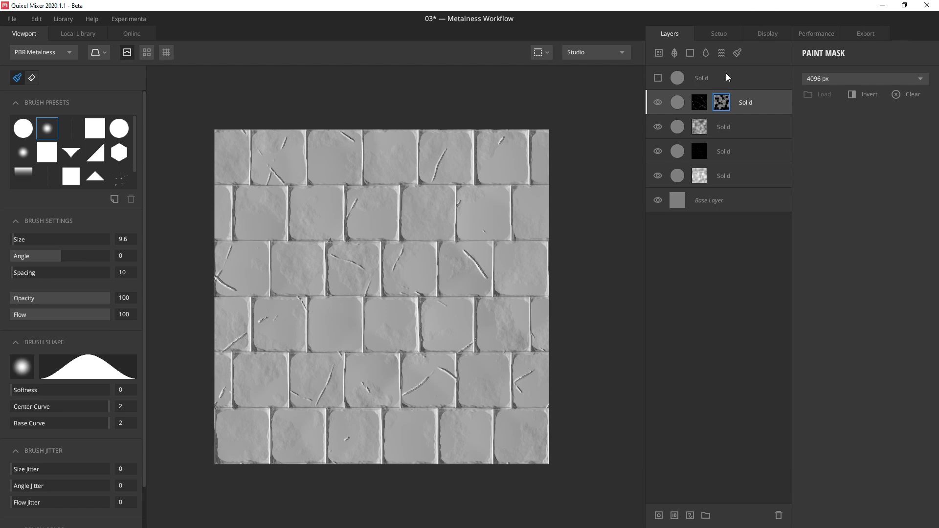
Set the scratch layer's blend threshold to -0.154
left_click(677, 103)
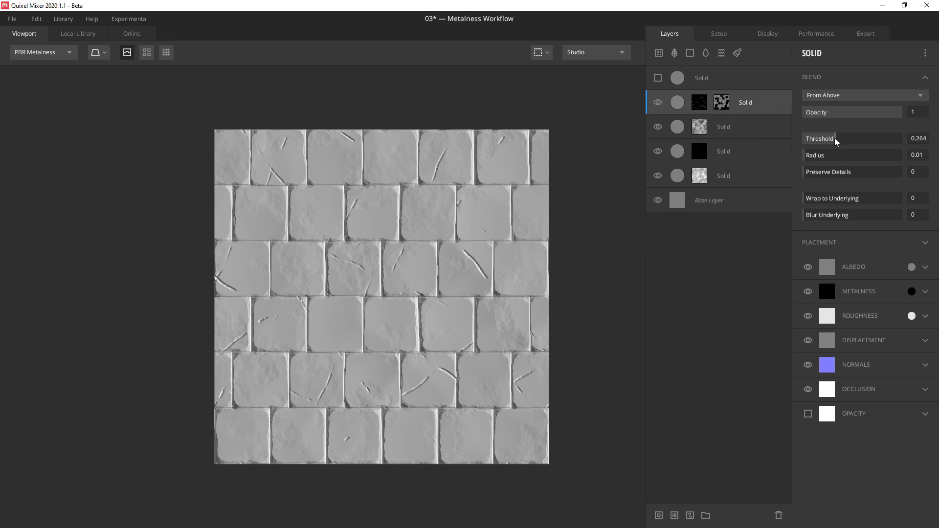
left_click_drag(836, 141, 825, 142)
scroll(530, 310, "up", 10)
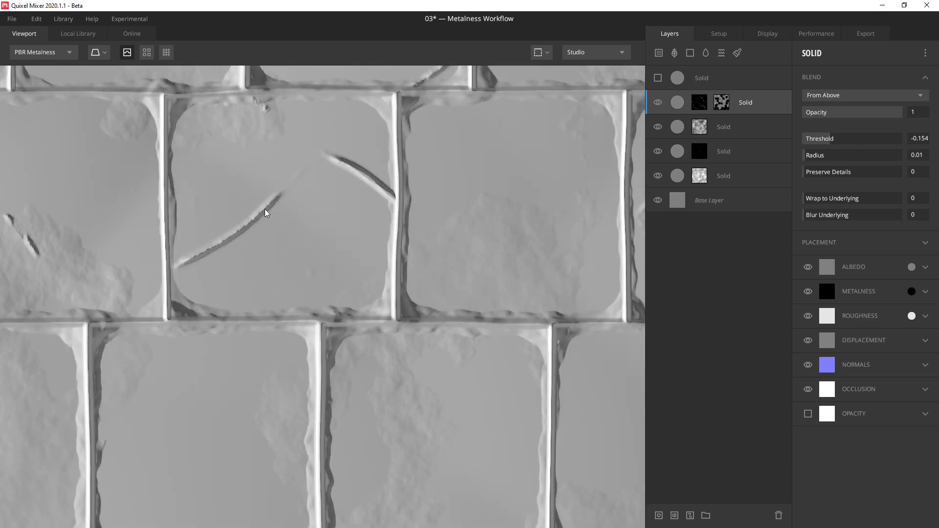
middle_click_drag(265, 209, 288, 323)
Add a Worley 1 noise to the scratch layer's mask stack and set its octaves to 10
left_click(728, 104)
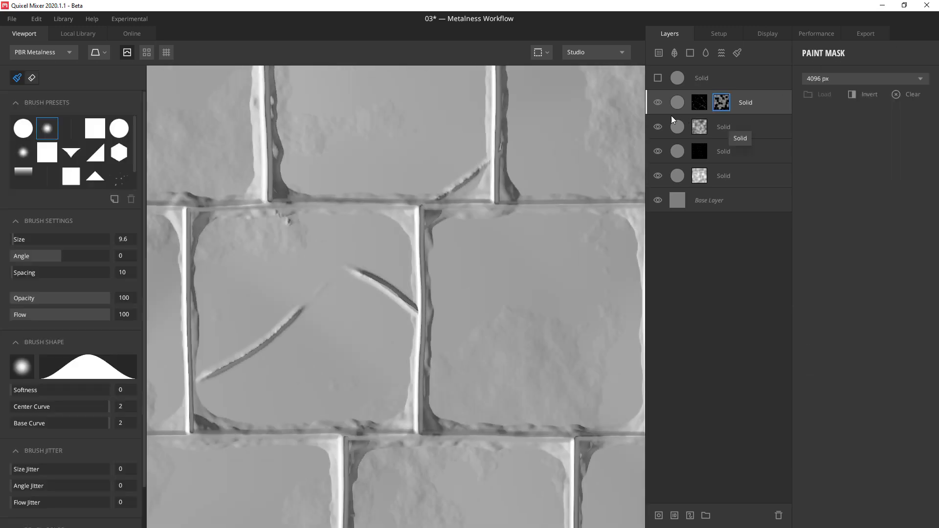
left_click(700, 109)
left_click(827, 78)
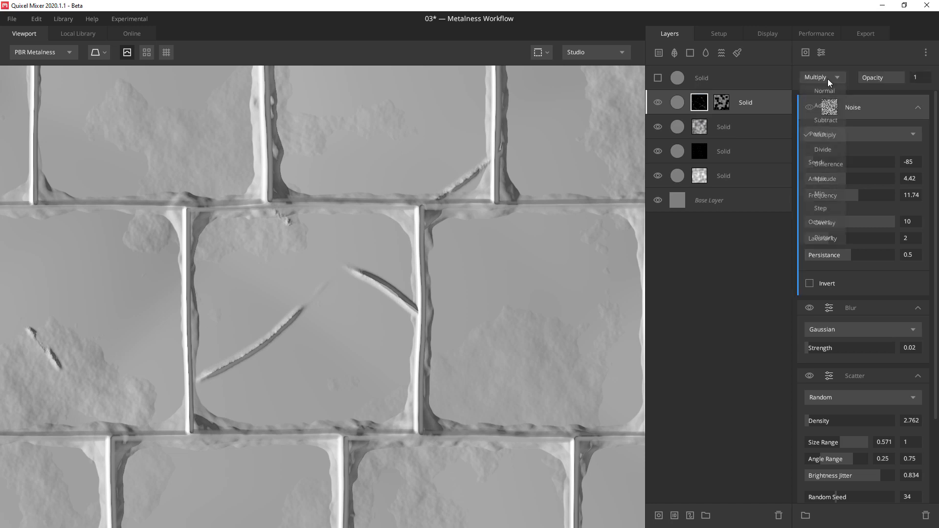
left_click(805, 52)
left_click(805, 52)
mouse_move(814, 98)
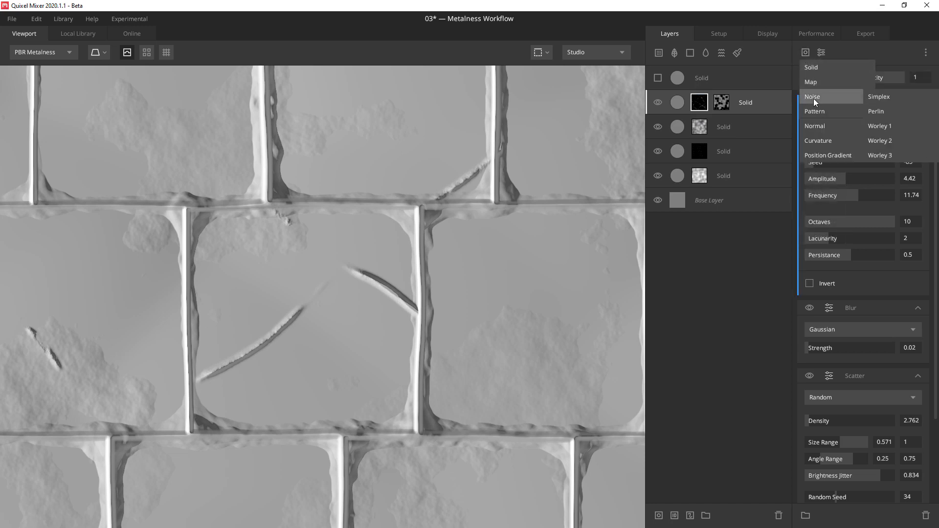
left_click(882, 125)
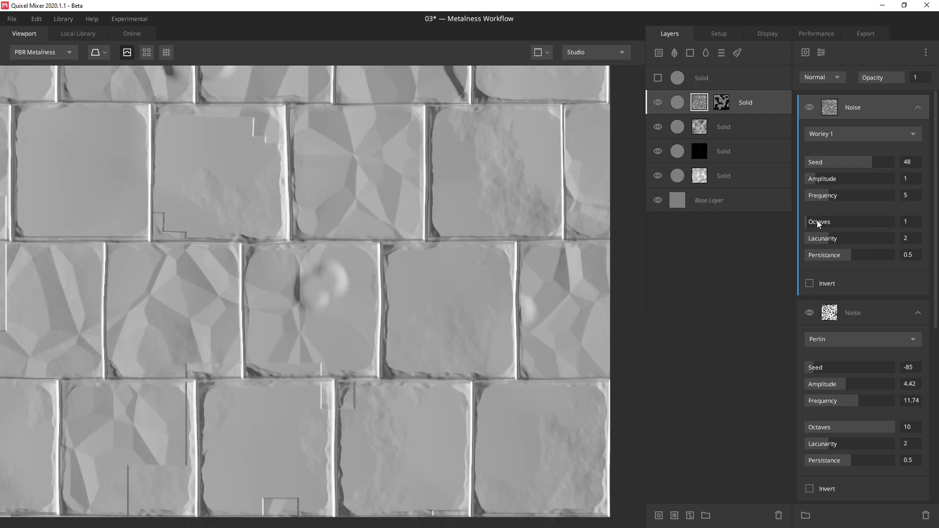
left_click_drag(817, 220, 895, 224)
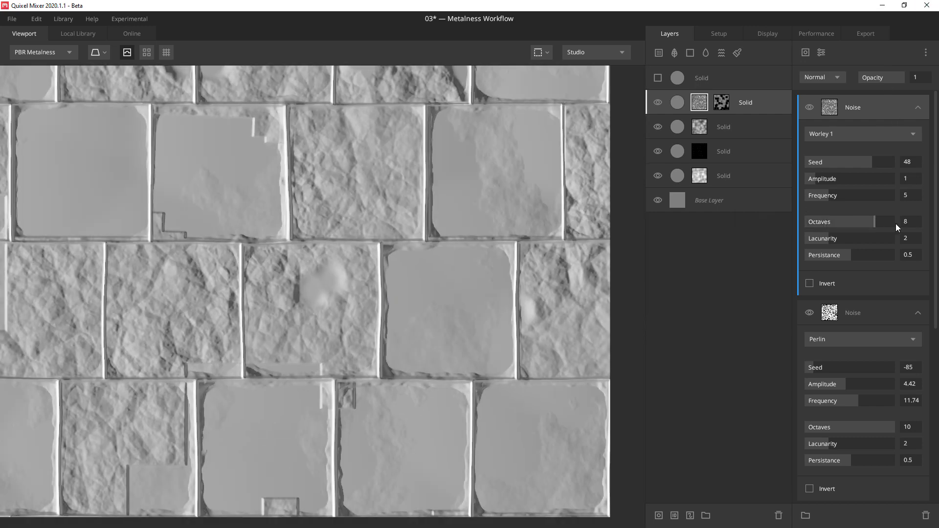
Change the added noise to Perlin and try the Max and Min blend modes on the scratches
left_click(827, 133)
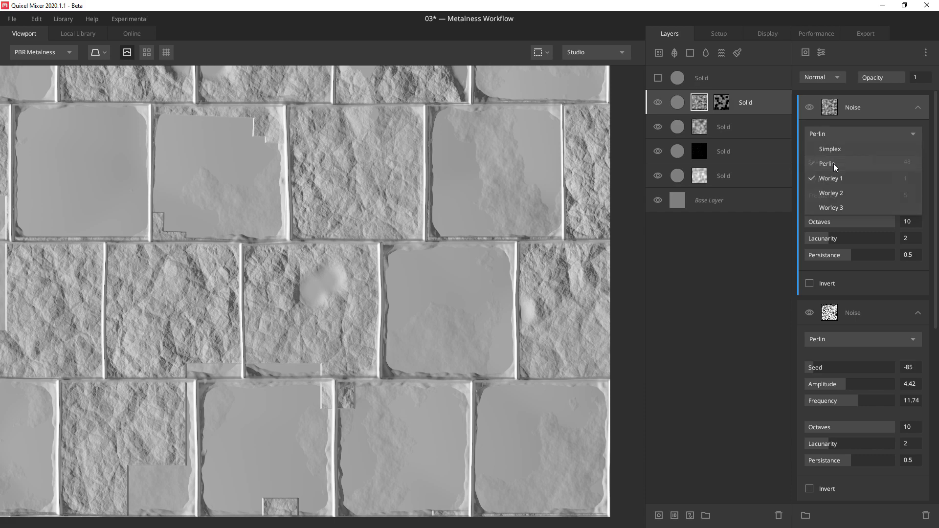
left_click(833, 163)
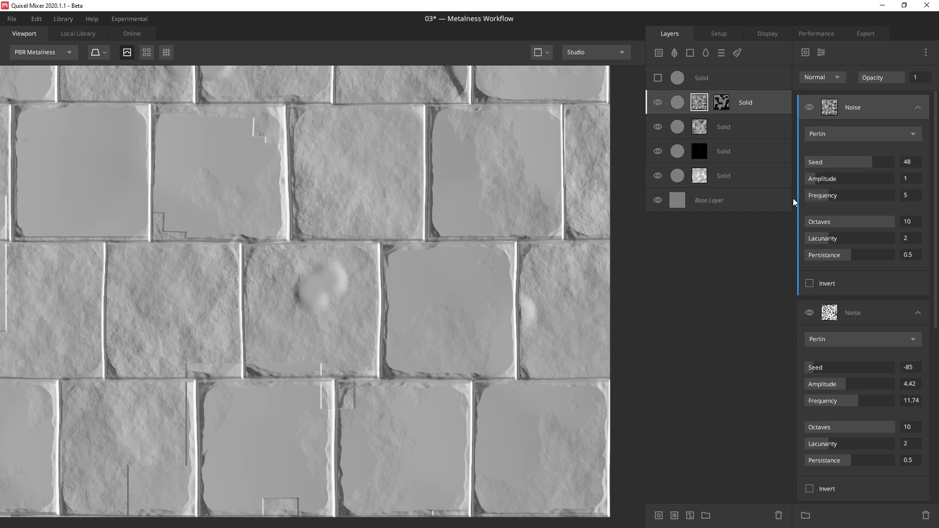
left_click(818, 77)
left_click(829, 179)
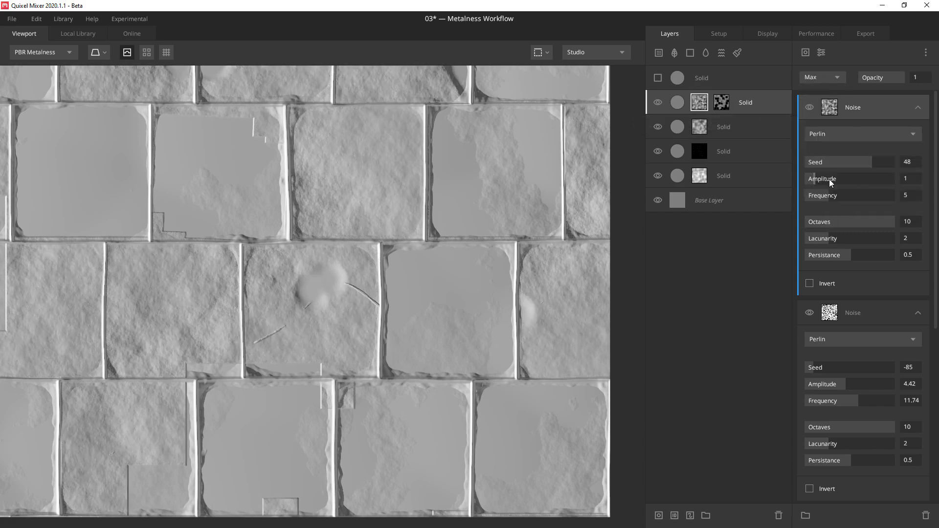
left_click(817, 77)
left_click(828, 194)
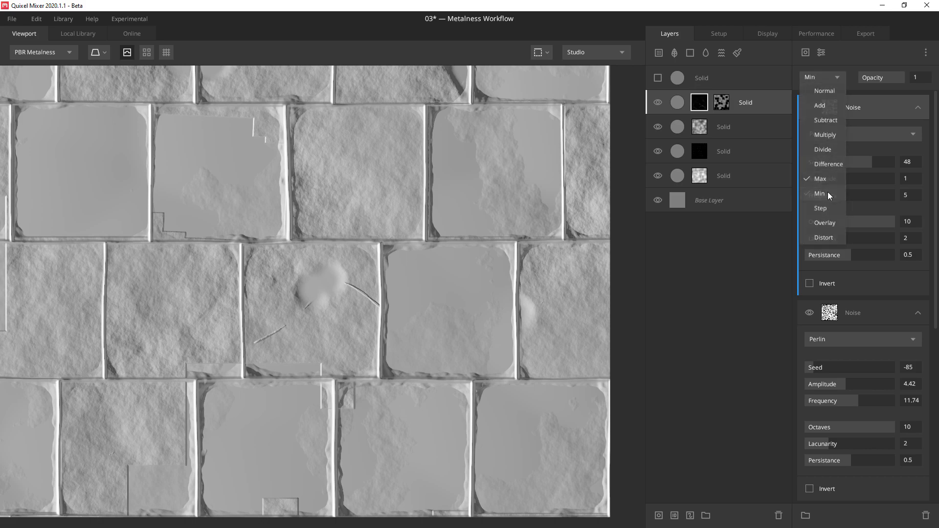
scroll(313, 305, "up", 5)
scroll(318, 308, "down", 3)
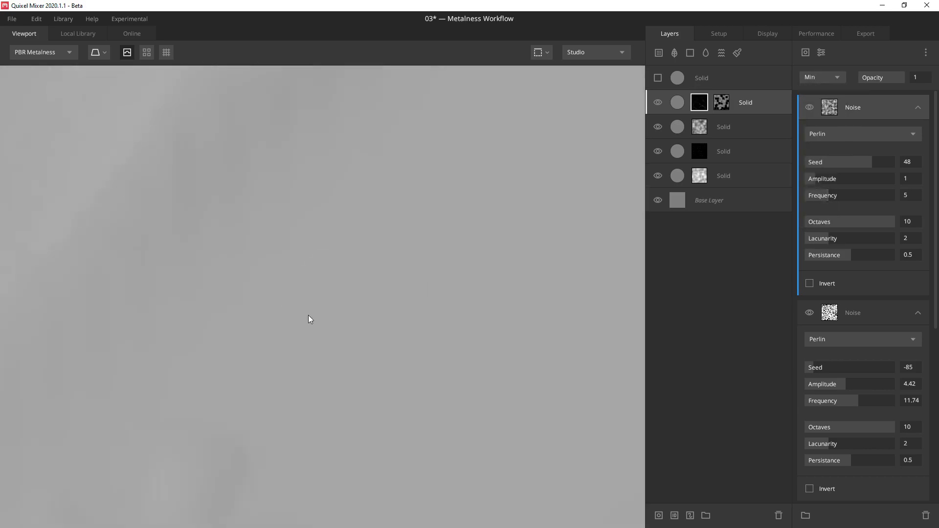
Try the Step, Overlay and Subtract blend modes for the added Perlin noise
left_click(829, 74)
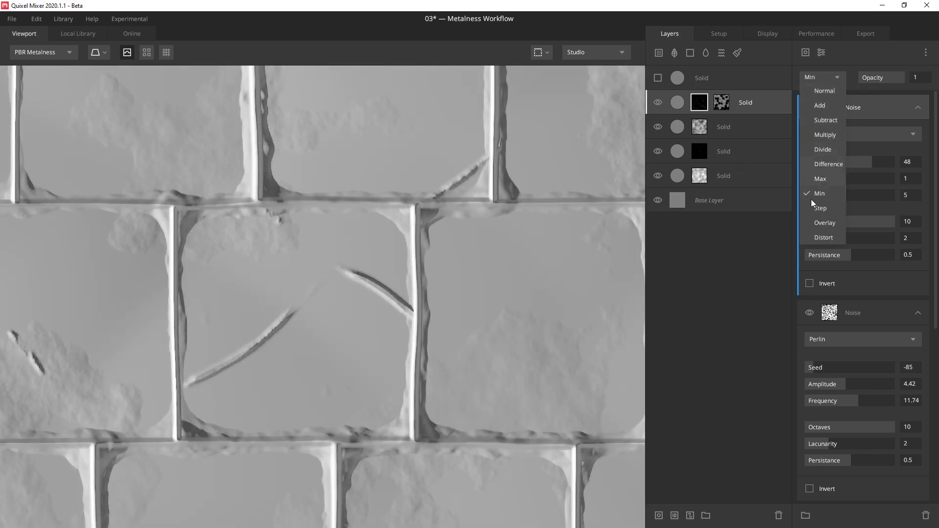
left_click(822, 207)
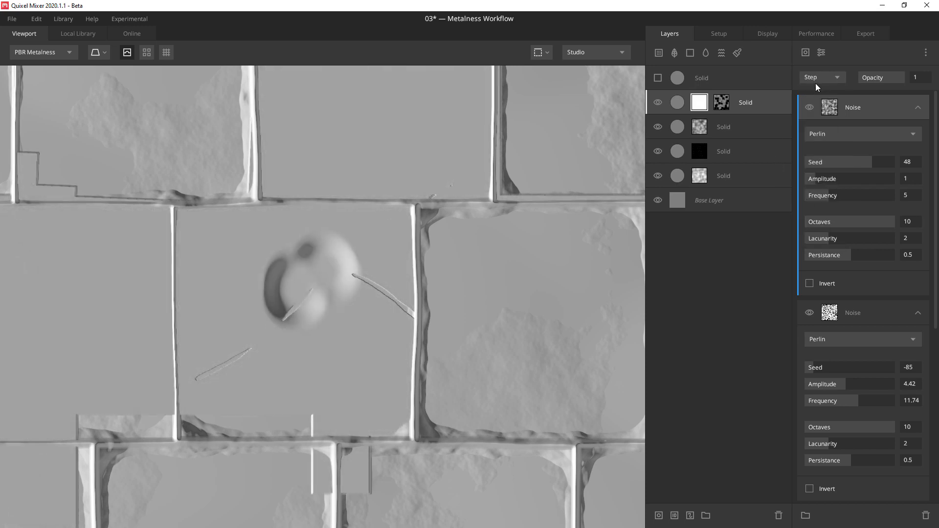
left_click(816, 80)
left_click(828, 224)
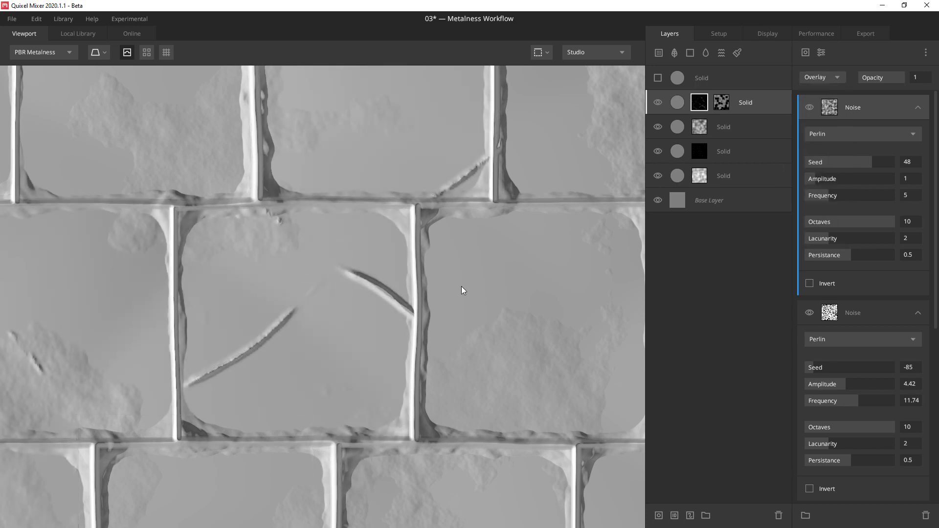
left_click(828, 79)
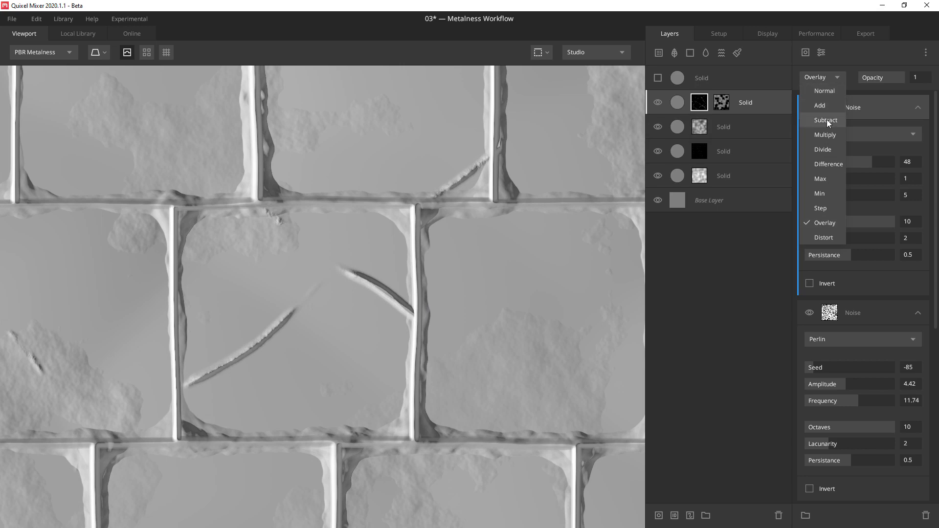
left_click(826, 120)
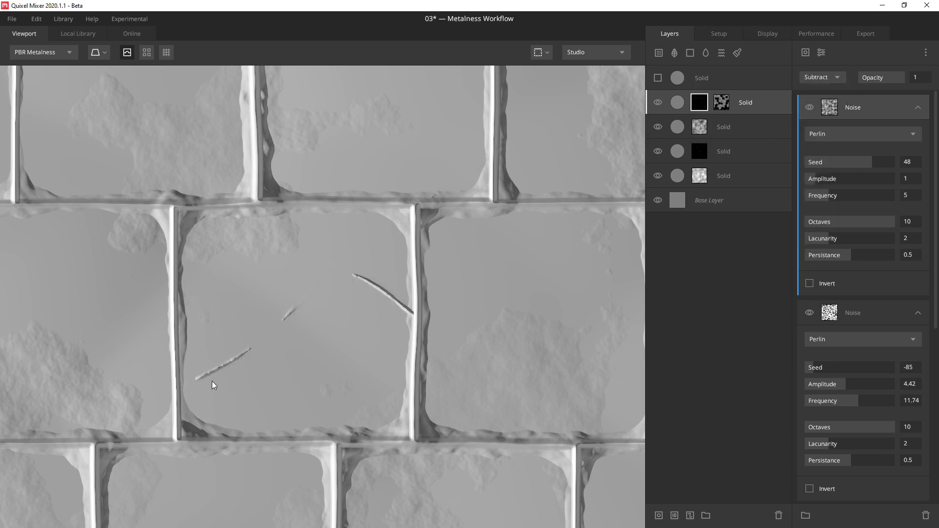
scroll(212, 380, "down", 5)
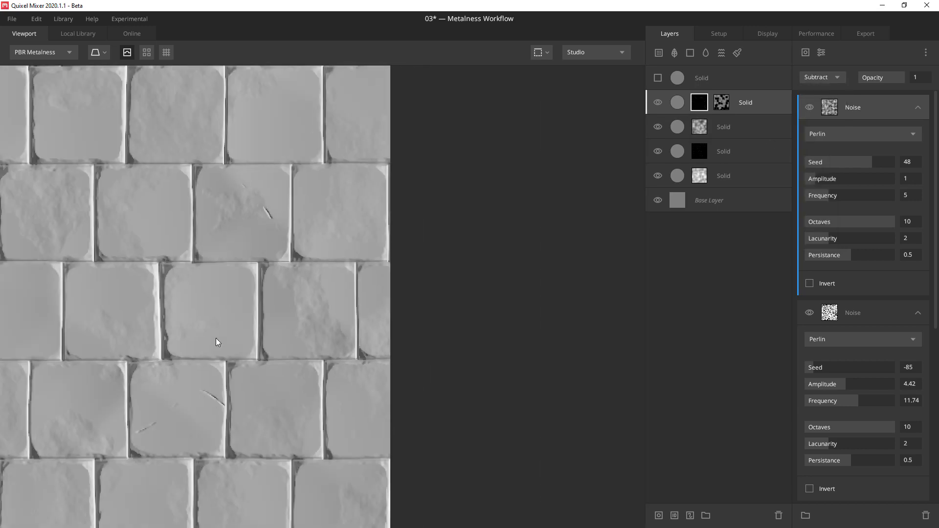
Compare the scratches with the added Perlin noise off and on, then delete that noise from the mask stack
left_click(810, 109)
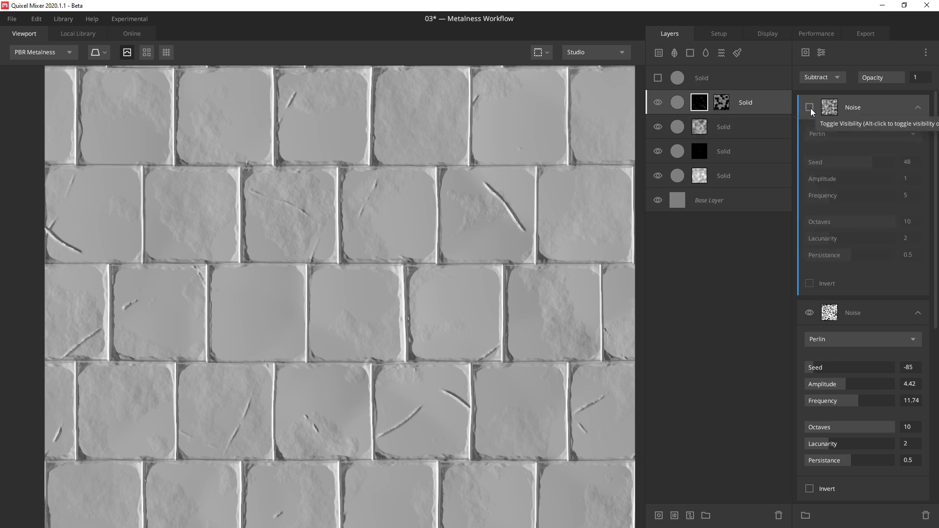
left_click(810, 109)
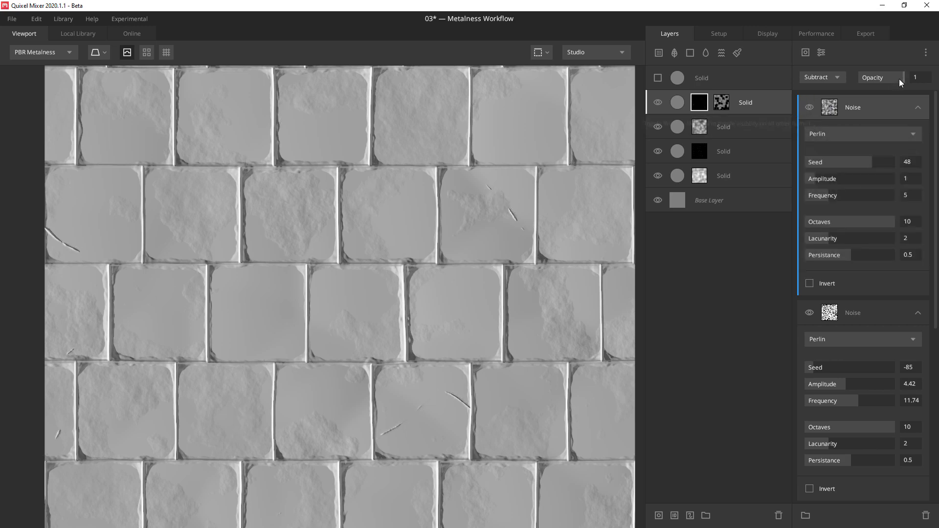
left_click_drag(899, 78, 866, 76)
key("Delete")
scroll(454, 275, "down", 5)
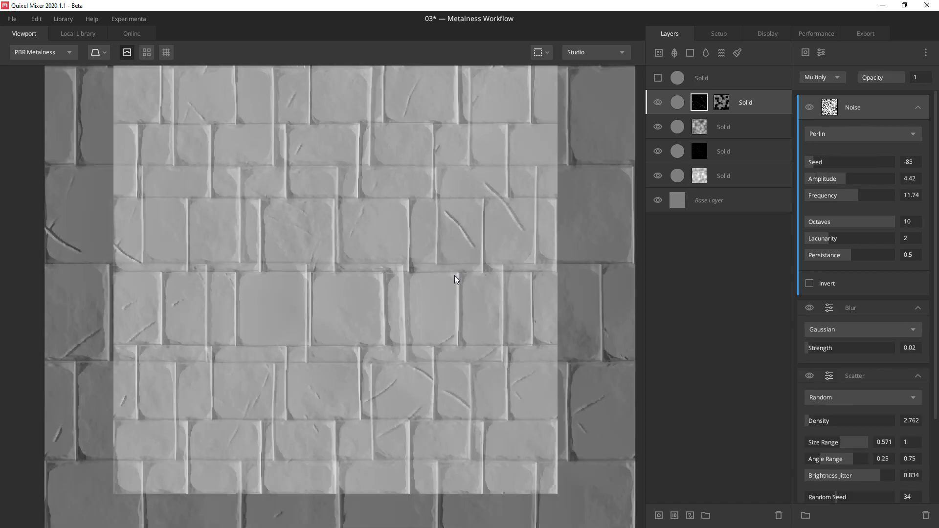
middle_click_drag(414, 305, 410, 295)
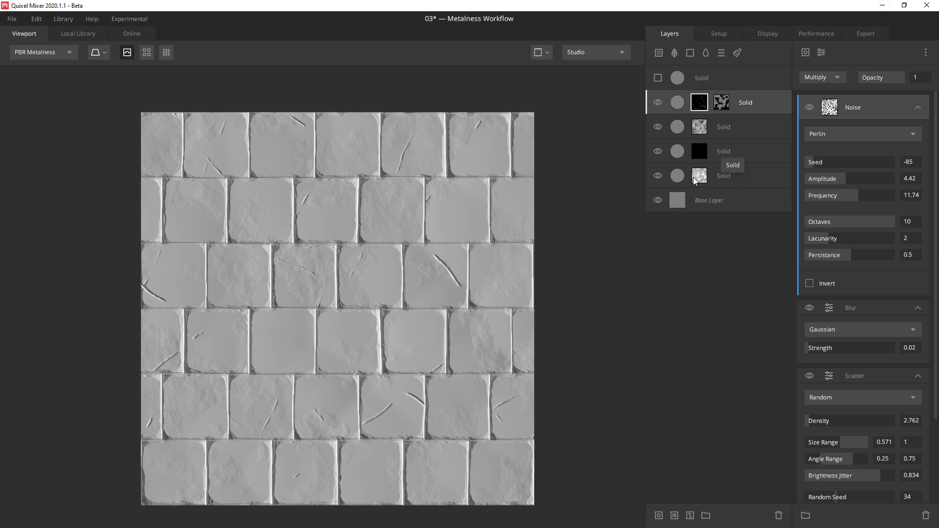
Compare the bricks with the edge-wear solid layer hidden and shown
left_click(699, 151)
left_click(657, 151)
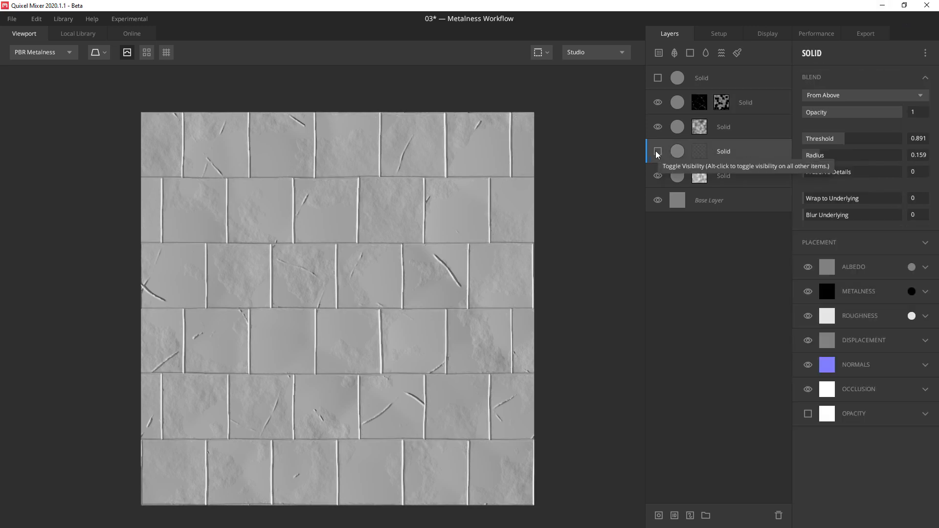
left_click(658, 153)
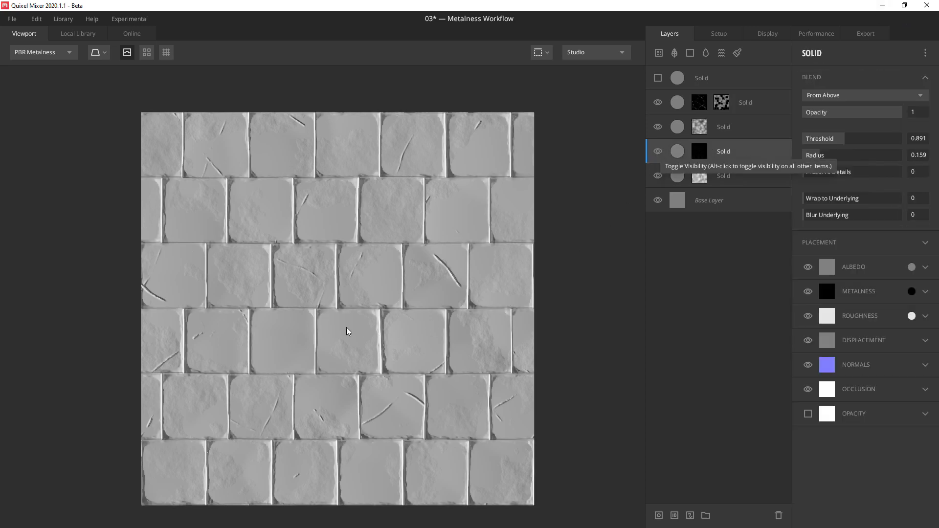
scroll(348, 332, "up", 5)
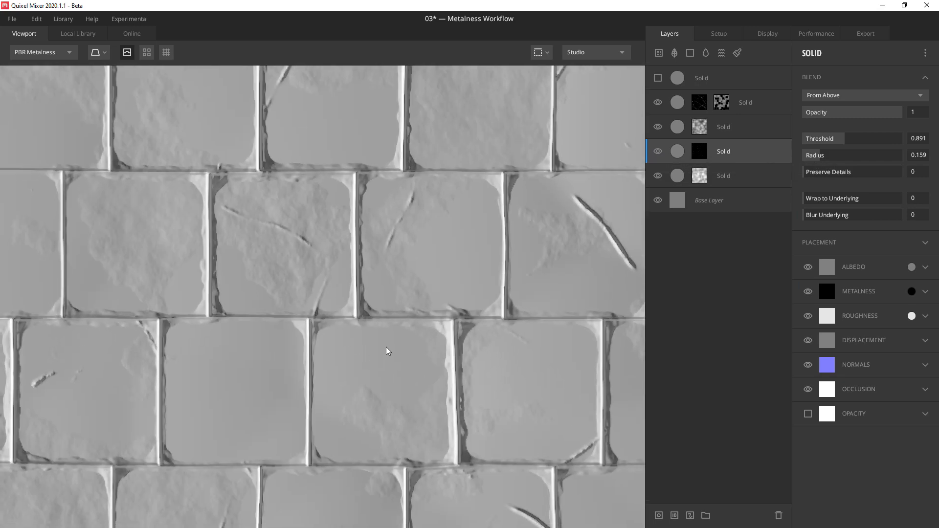
Add a paint mask to the edge-wear solid layer and choose a hard square brush for it
middle_click_drag(386, 346, 395, 330)
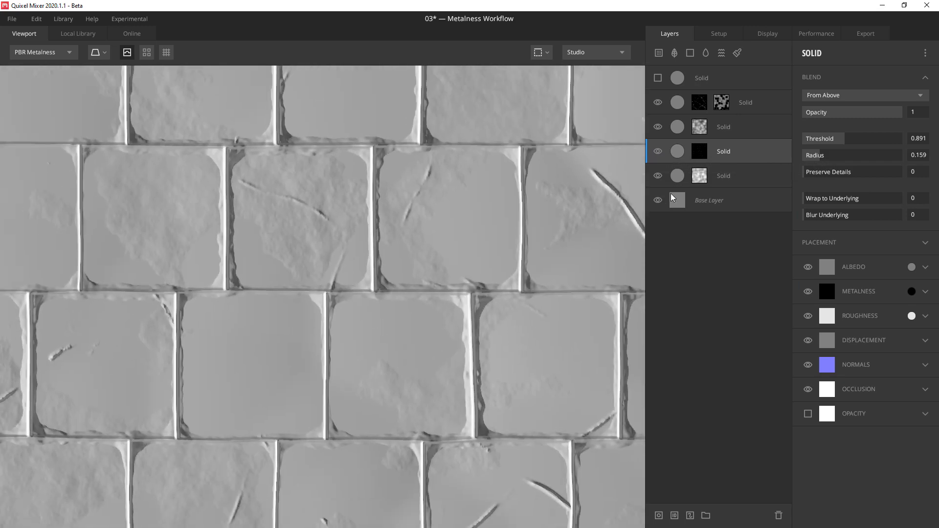
right_click(743, 155)
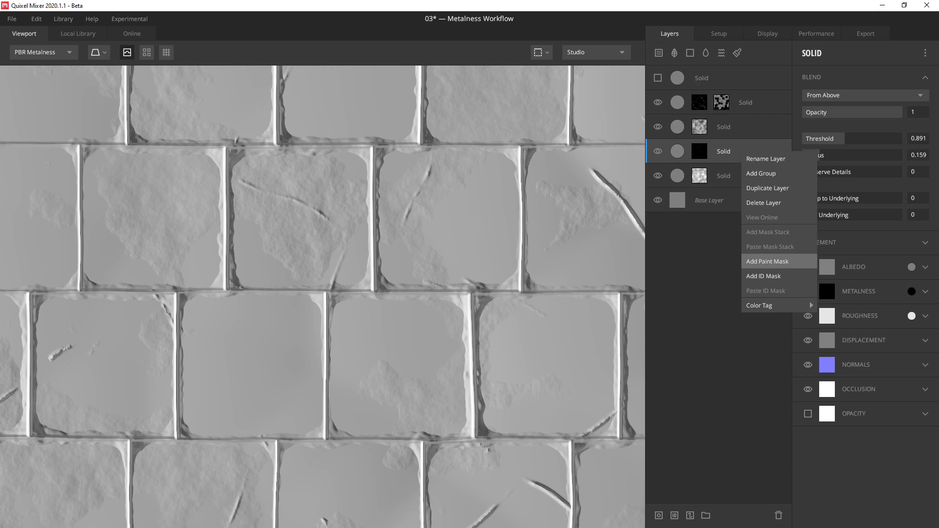
left_click(764, 260)
left_click(95, 128)
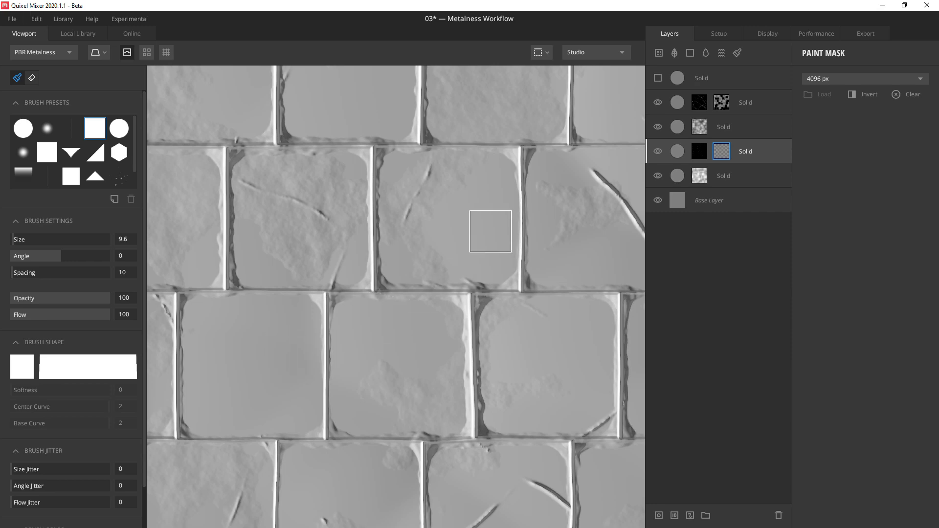
scroll(431, 251, "down", 5)
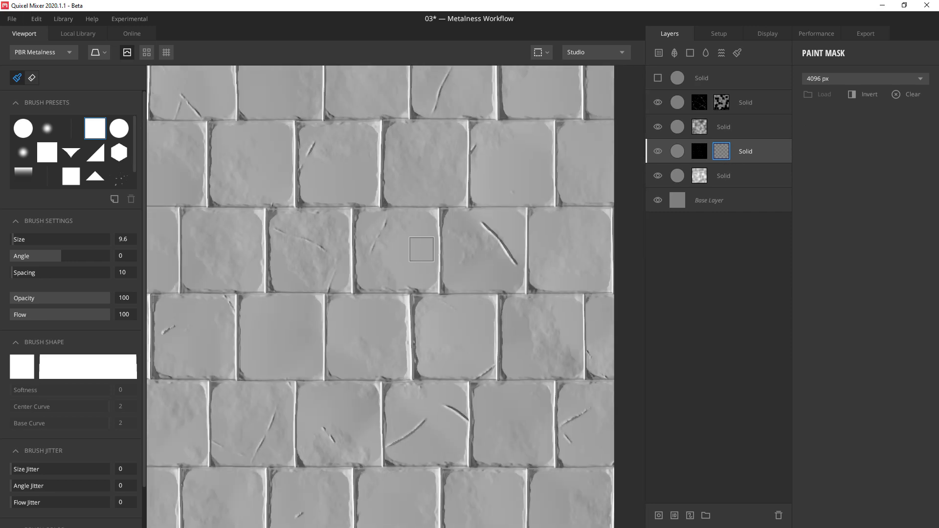
scroll(433, 253, "down", 3)
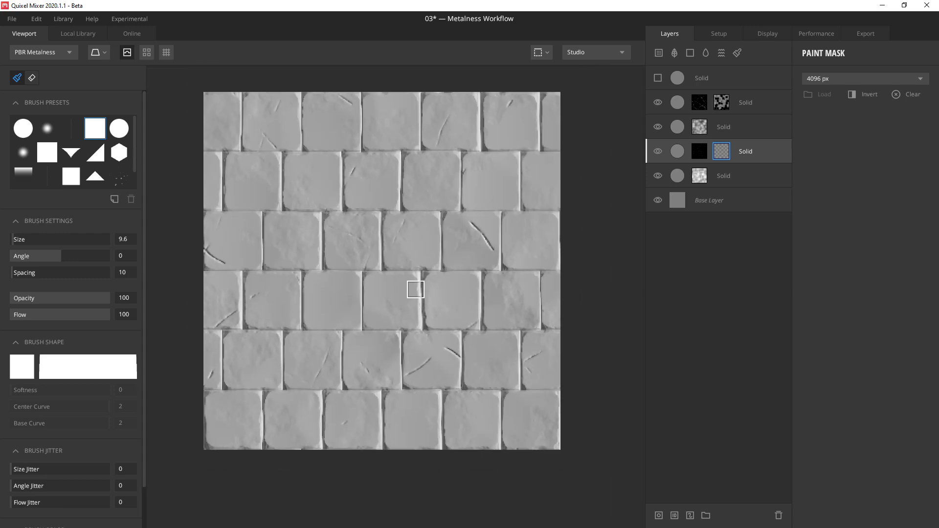
Select the scratch layer and show the brick material in the 3D view at an oblique angle
left_click(727, 133)
left_click(732, 103)
middle_click_drag(385, 332, 381, 389)
left_click(540, 79)
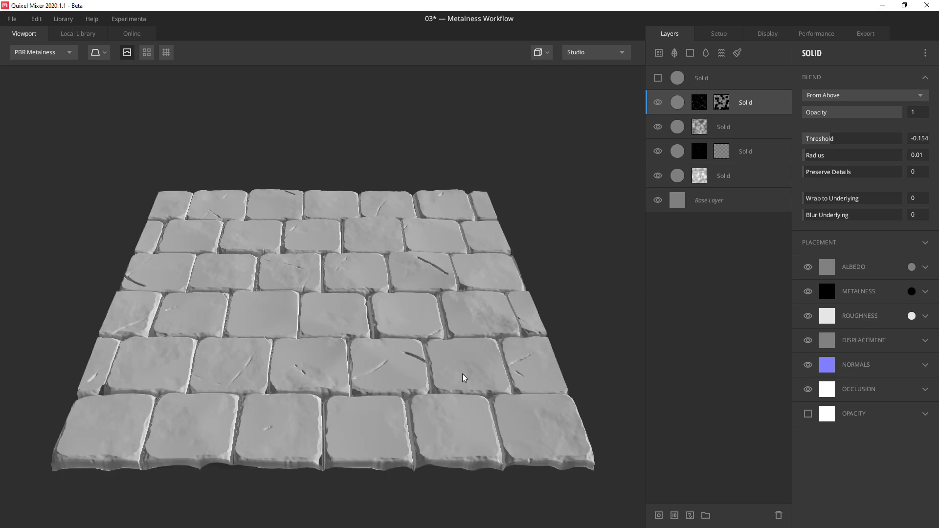
left_click_drag(461, 377, 397, 364)
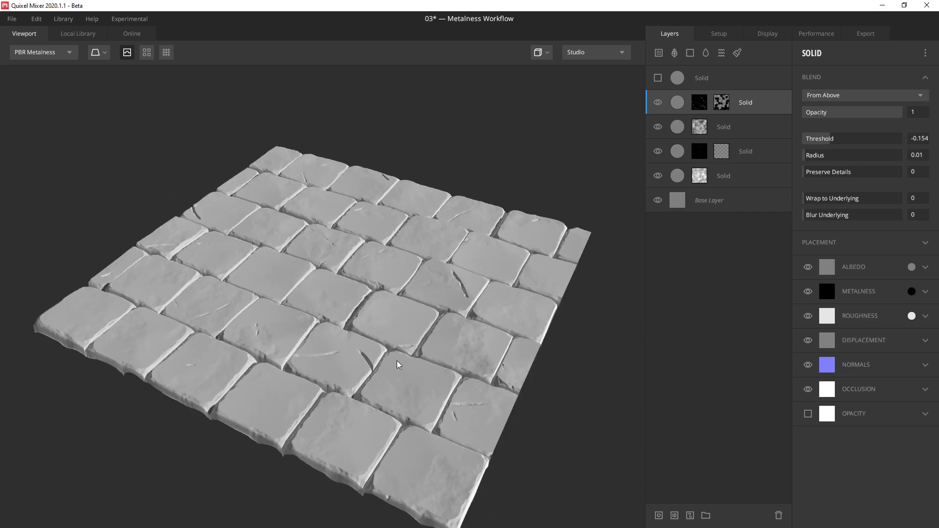
left_click_drag(322, 287, 354, 326)
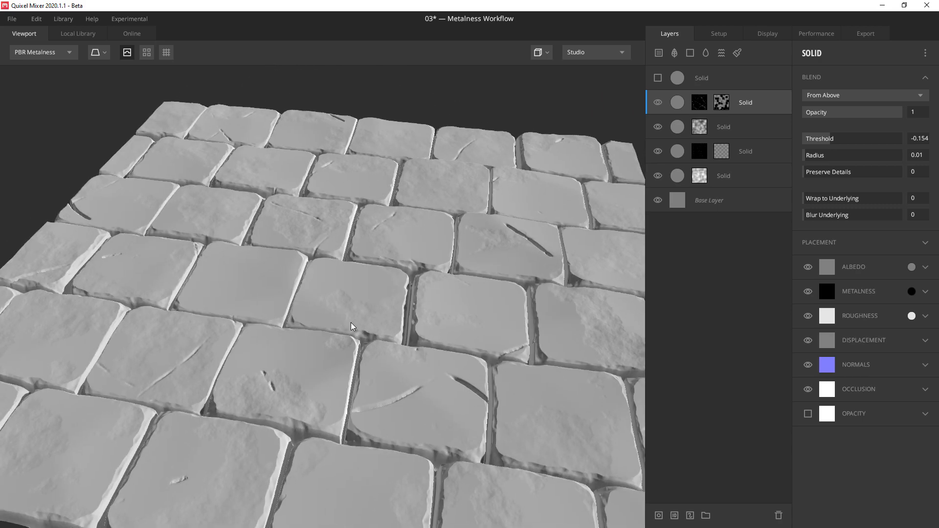
Add a new solid layer above the scratches and give it a mask stack with Worley 3 noise
left_click_drag(768, 113, 724, 97)
left_click_drag(676, 70, 675, 63)
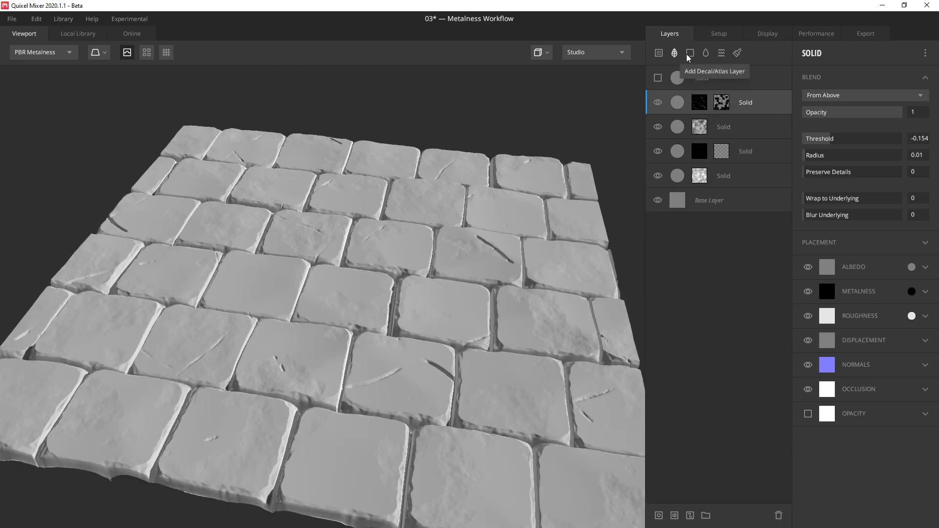
left_click(674, 52)
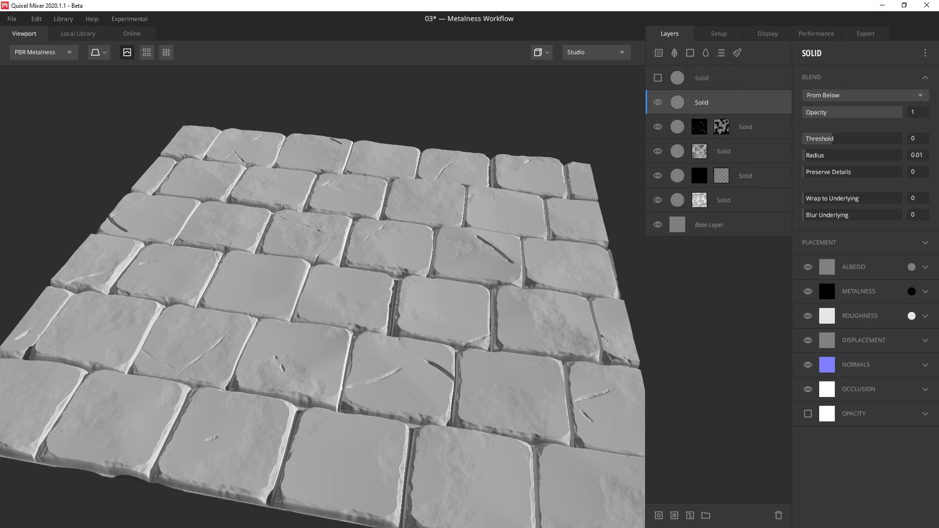
left_click(658, 515)
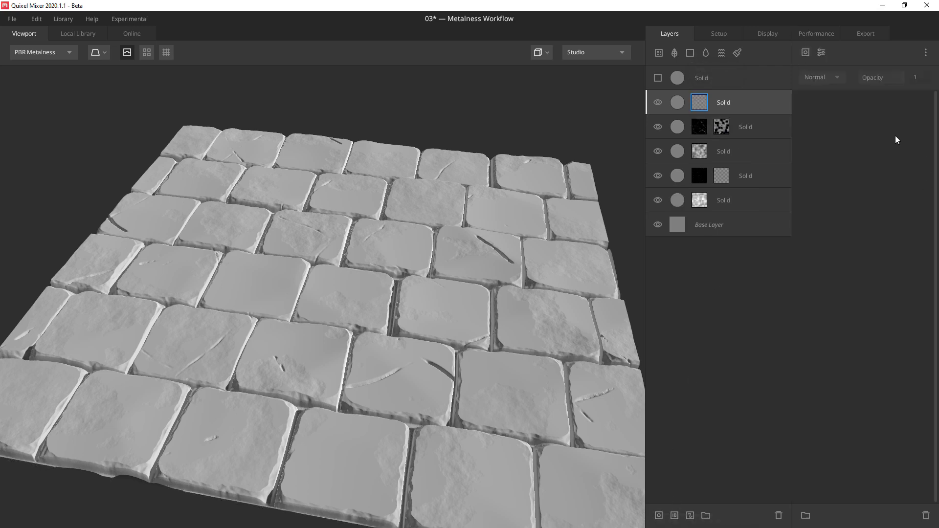
left_click(805, 52)
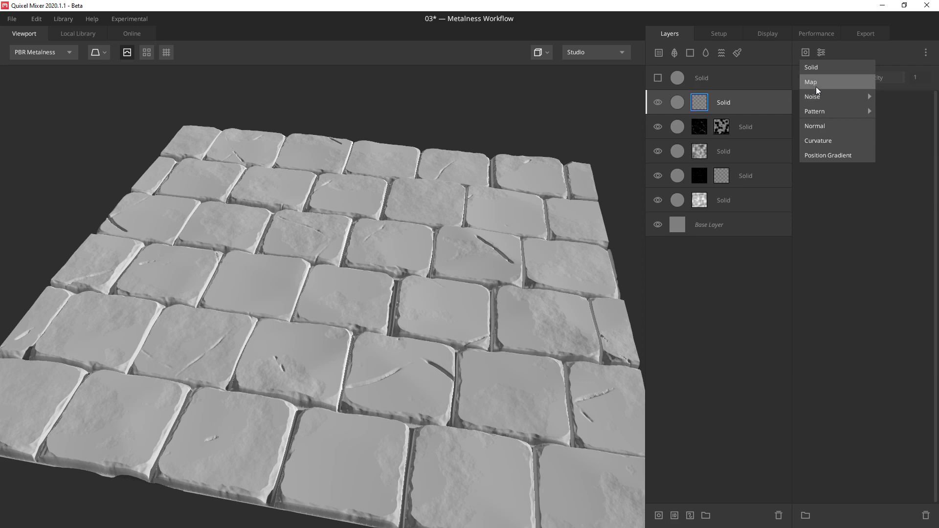
mouse_move(822, 97)
left_click(884, 155)
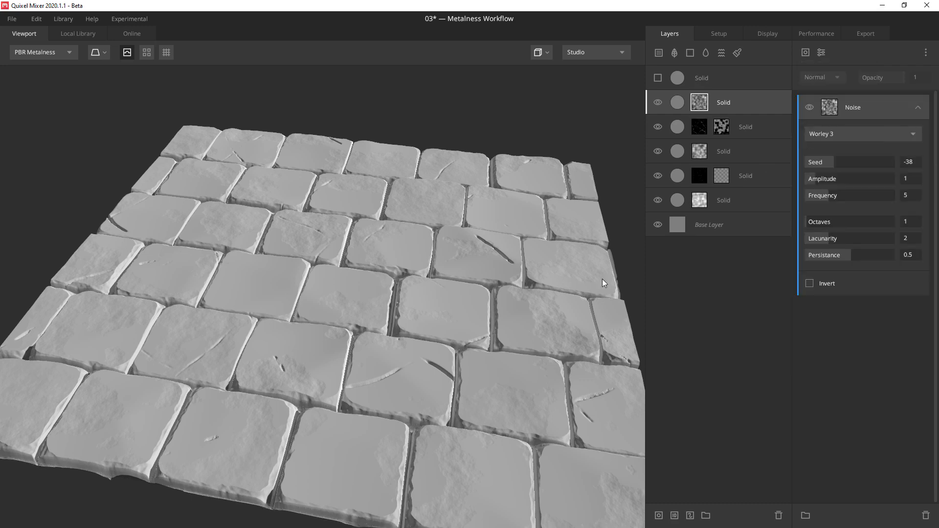
Show the active mask, change the noise to Worley 2, and set its amplitude to 0.829 and frequency to 3.204
middle_click_drag(389, 361, 360, 333)
key("m")
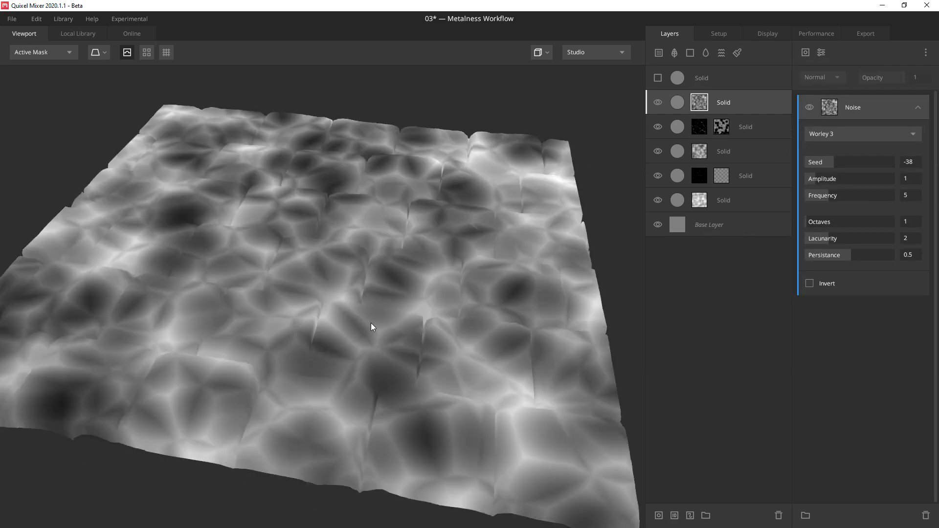
left_click_drag(398, 321, 402, 348)
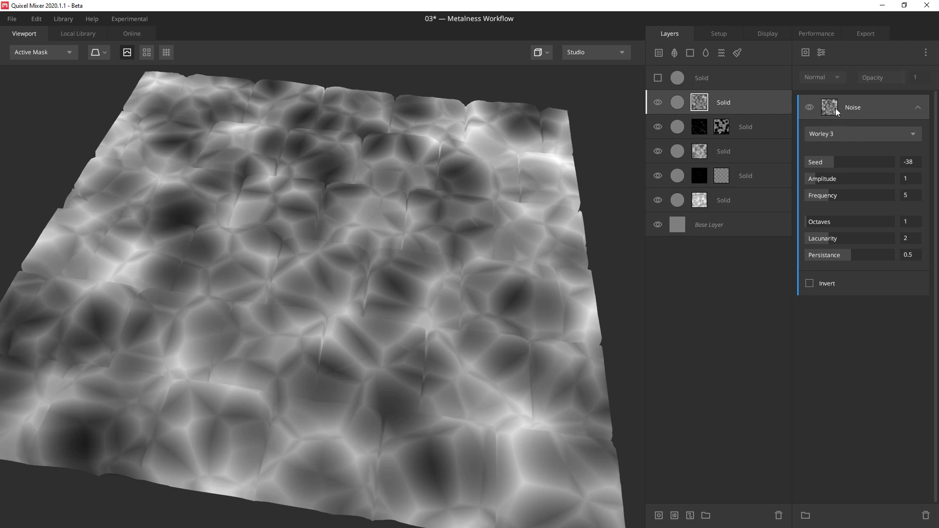
key("m")
key("m")
left_click(831, 131)
left_click(836, 189)
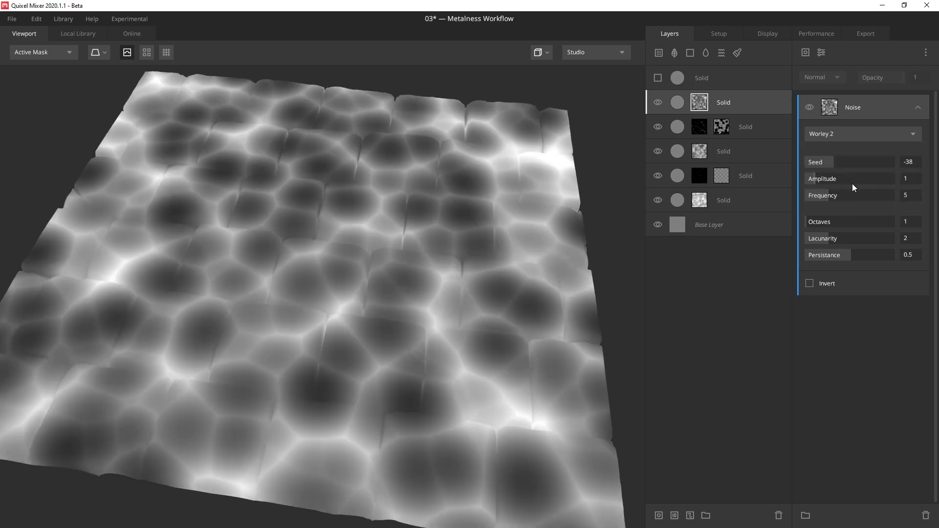
left_click_drag(817, 179, 819, 199)
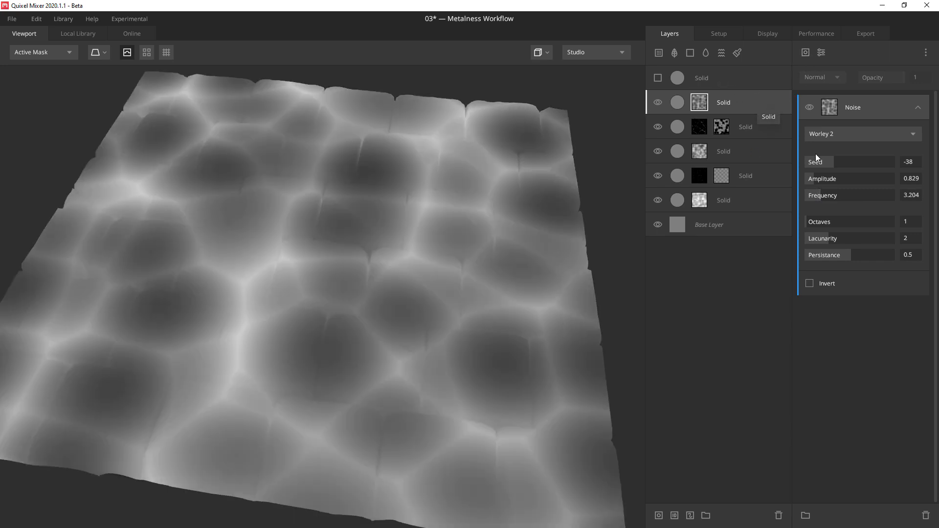
Add a Simplex noise above the Worley 2 noise in the mask stack and set its octaves to 10
left_click(804, 53)
mouse_move(820, 96)
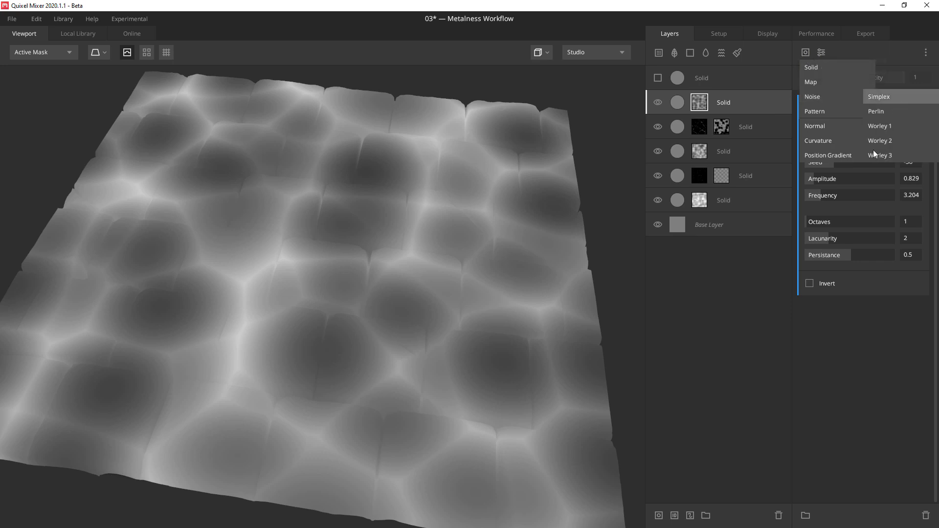
left_click(880, 97)
left_click_drag(833, 226, 920, 225)
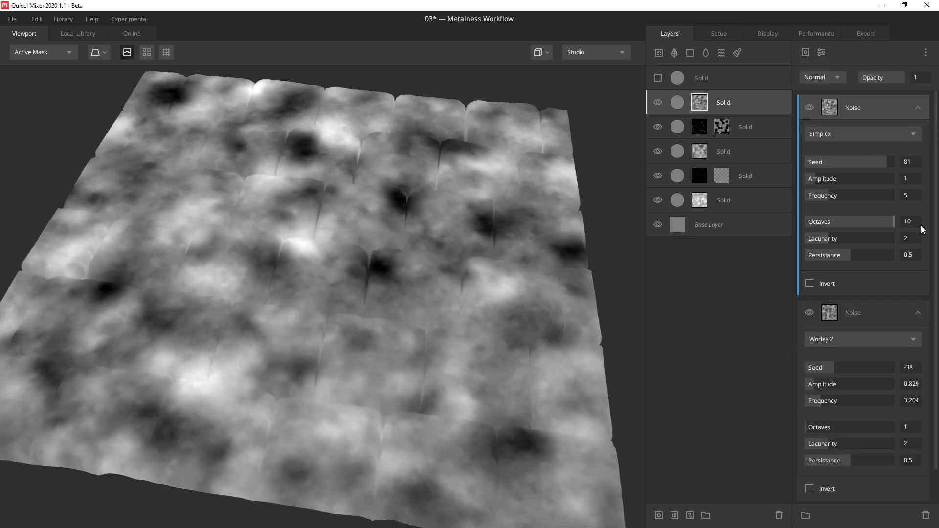
Try the Min and Max blend modes for the Simplex noise while viewing the active mask
left_click(820, 78)
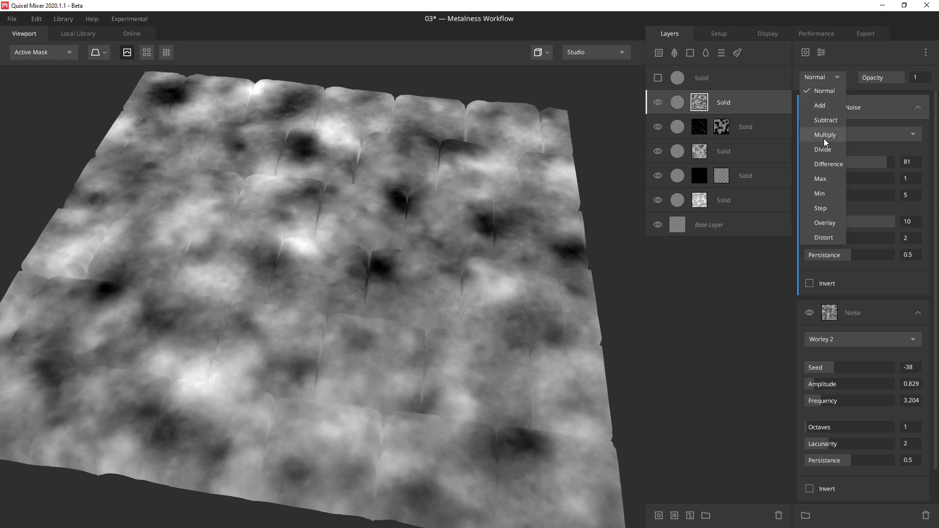
left_click(829, 194)
left_click(820, 77)
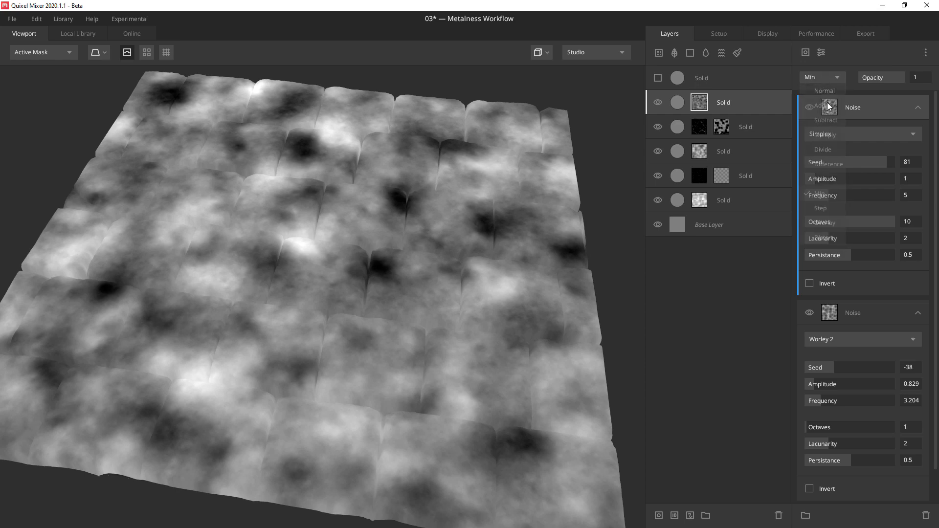
left_click(823, 180)
left_click(818, 78)
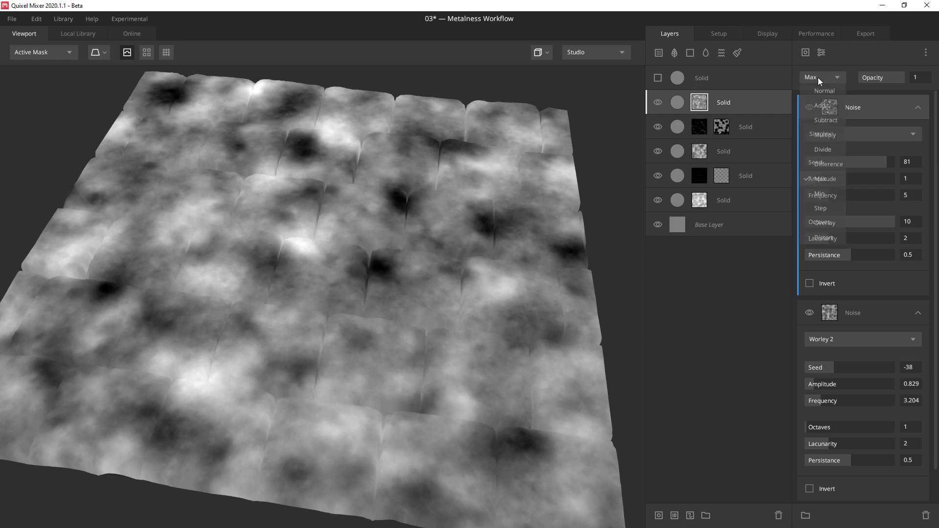
left_click(817, 77)
Compare the new layer's layer mask with its active mask across the bricks
key("m")
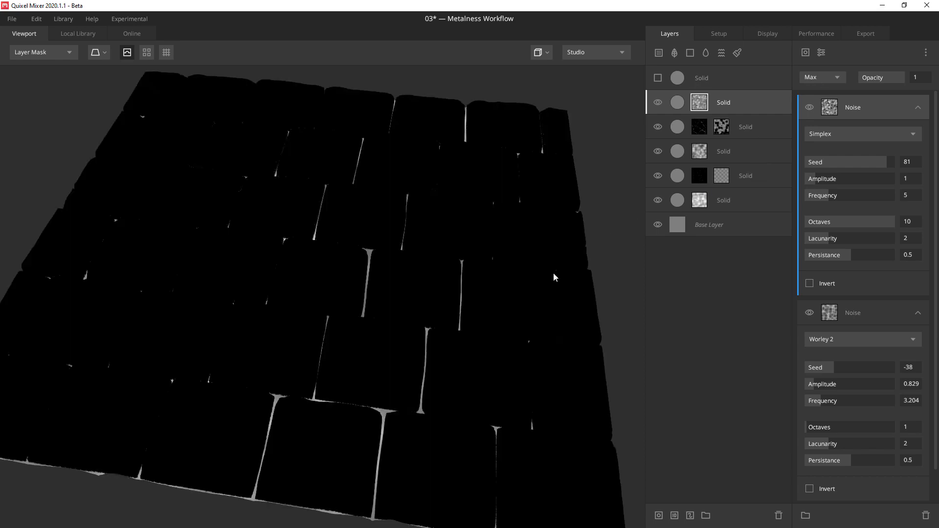
key("m")
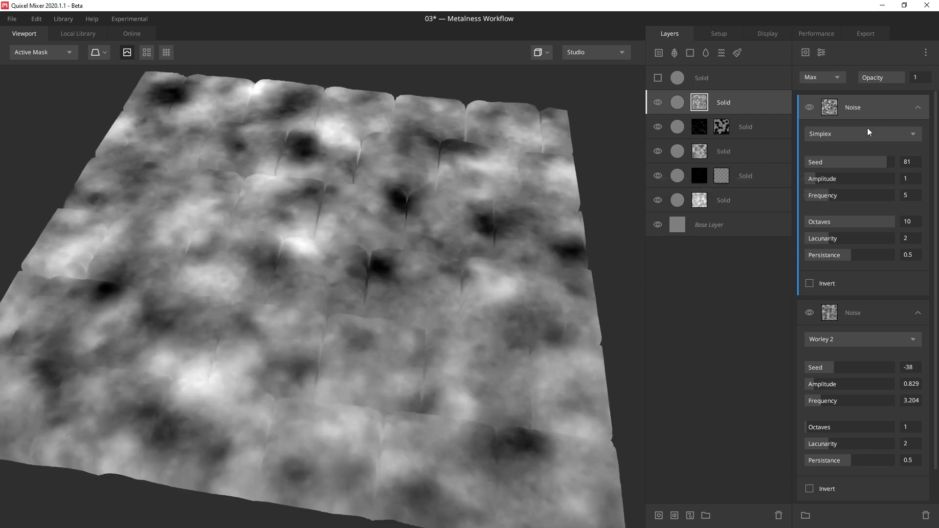
key("m")
left_click_drag(526, 229, 494, 318)
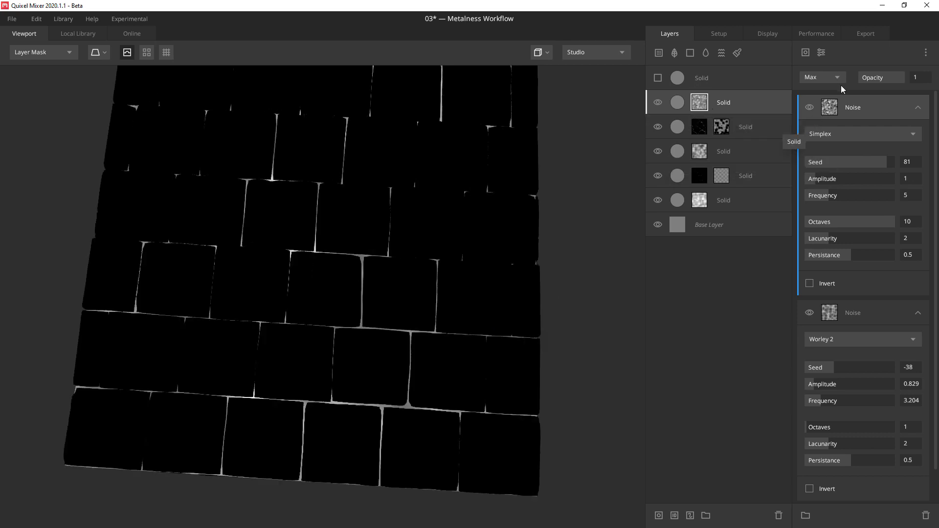
Return to the PBR view and blend the new solid layer From Above with a threshold of -0.139
left_click(678, 106)
key("m")
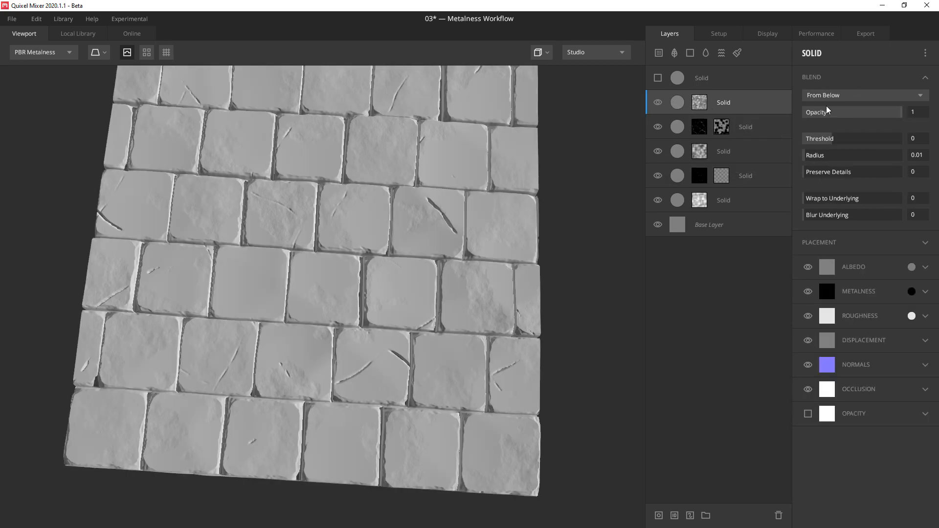
left_click(834, 95)
left_click(831, 96)
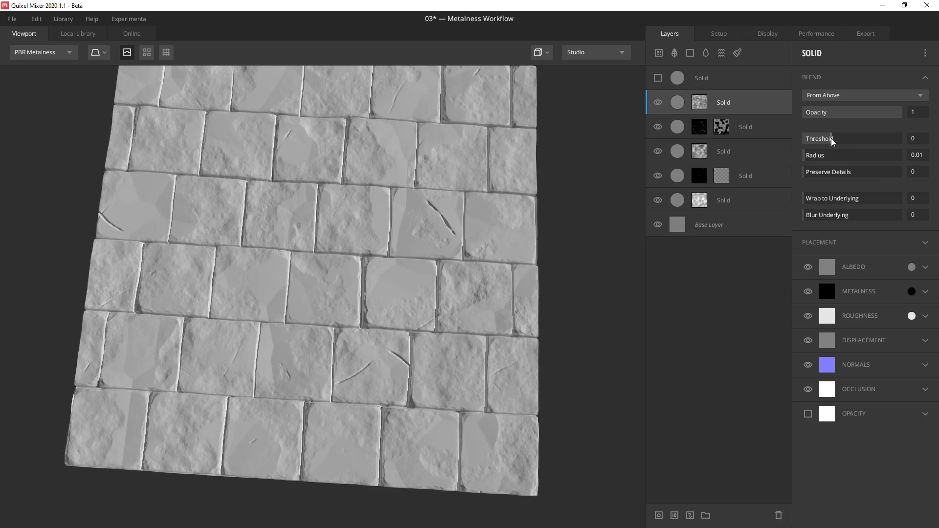
mouse_move(831, 141)
left_mouse_down()
mouse_move(782, 141)
mouse_move(830, 142)
left_mouse_up()
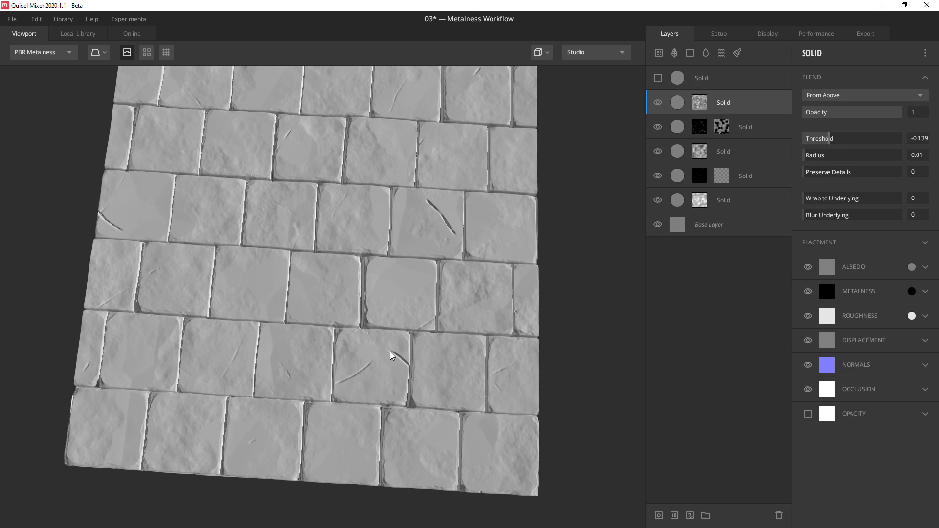
Try other Wrap to Underlying amounts on the new solid layer and return the value to 0
left_click_drag(381, 293, 326, 279)
scroll(326, 279, "up", 3)
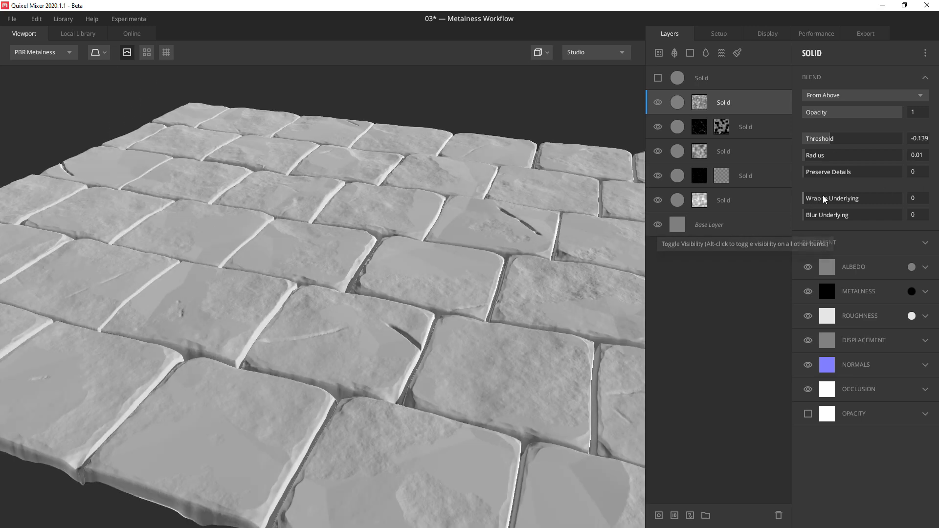
mouse_move(824, 199)
left_mouse_down()
mouse_move(905, 206)
mouse_move(809, 216)
mouse_move(910, 218)
mouse_move(771, 218)
left_mouse_up()
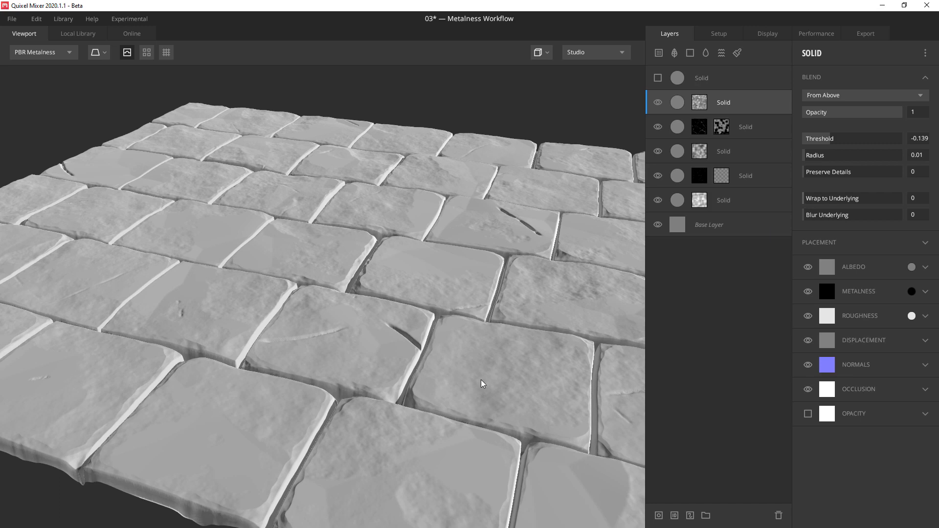
left_click_drag(481, 383, 429, 373)
Set the Simplex noise's blend mode to Min and compare the bricks with that noise off and on
left_click(703, 104)
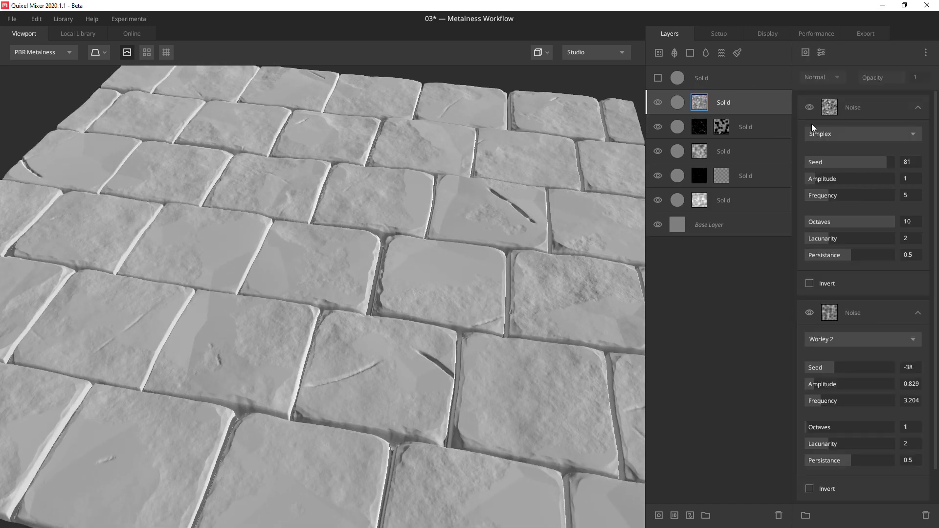
left_click(853, 107)
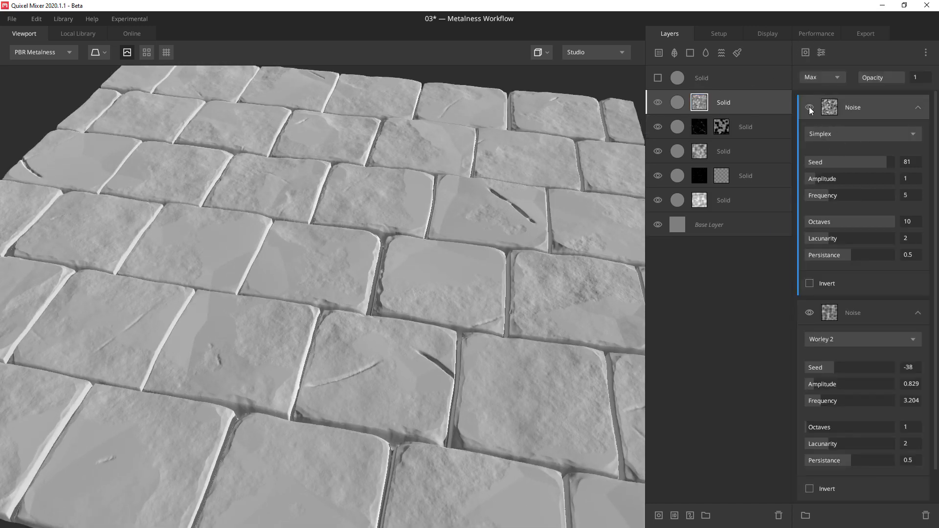
left_click(819, 77)
left_click(819, 195)
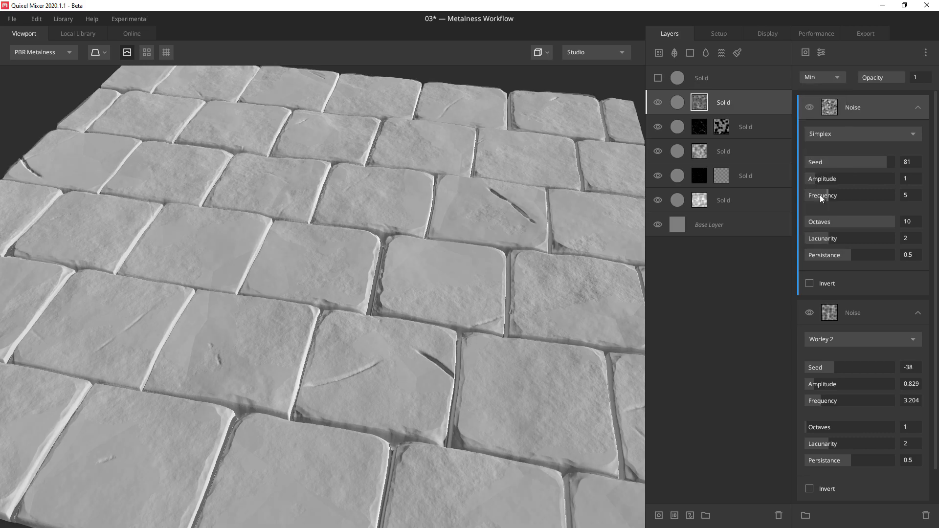
left_click(808, 107)
left_click(809, 107)
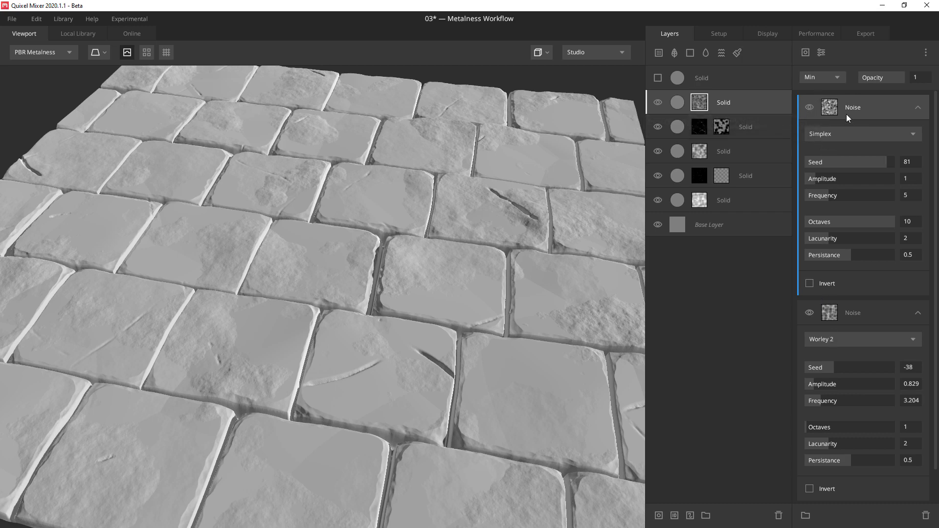
Set the blend mode of the Simplex noise in the layer's mask to Multiply
left_click(821, 79)
left_click(822, 78)
left_click(822, 79)
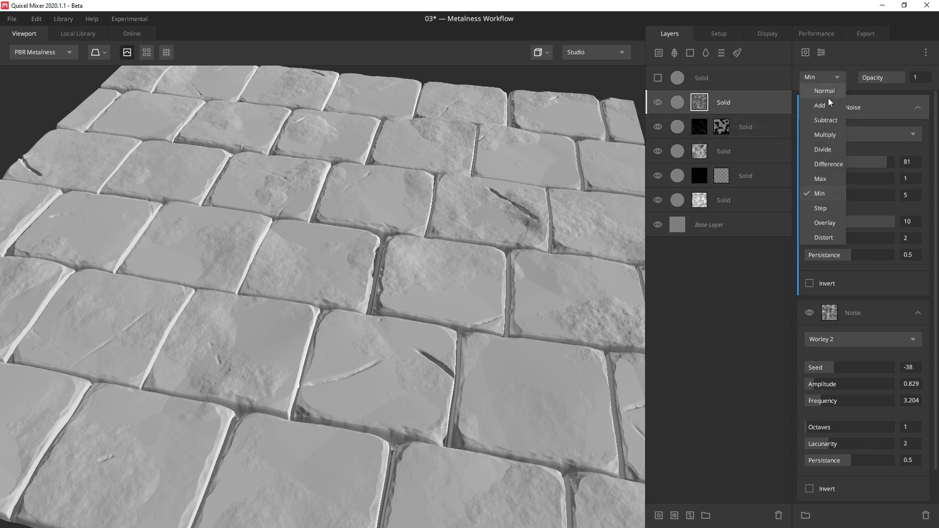
left_click(824, 134)
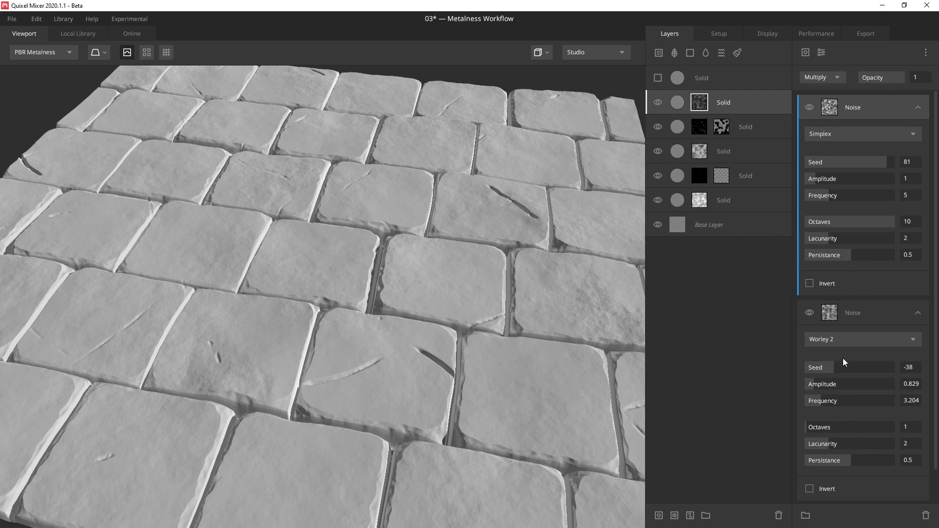
Invert the Worley 2 noise and set its seed to -61, amplitude 1.381, frequency 5.635, octaves 1 and lacunarity 2.376
left_click_drag(823, 396, 819, 373)
key("ctrl+z")
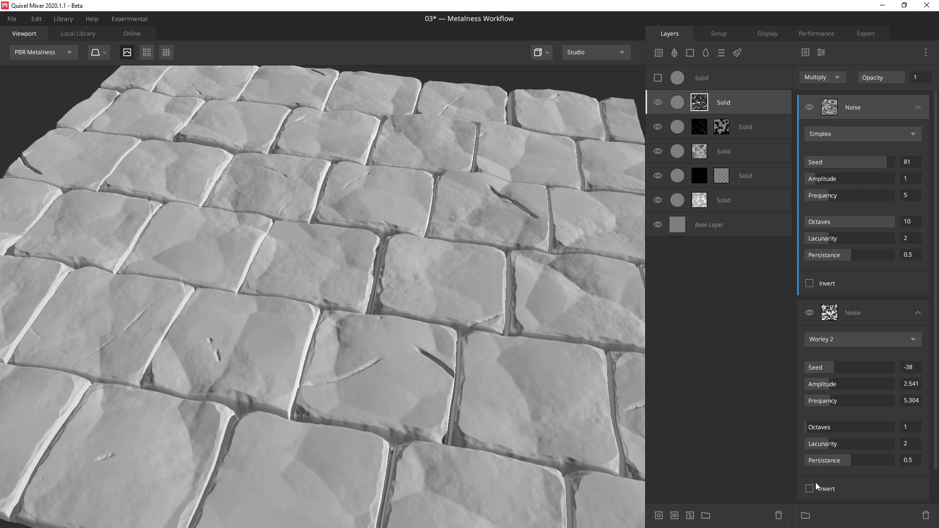
left_click(809, 489)
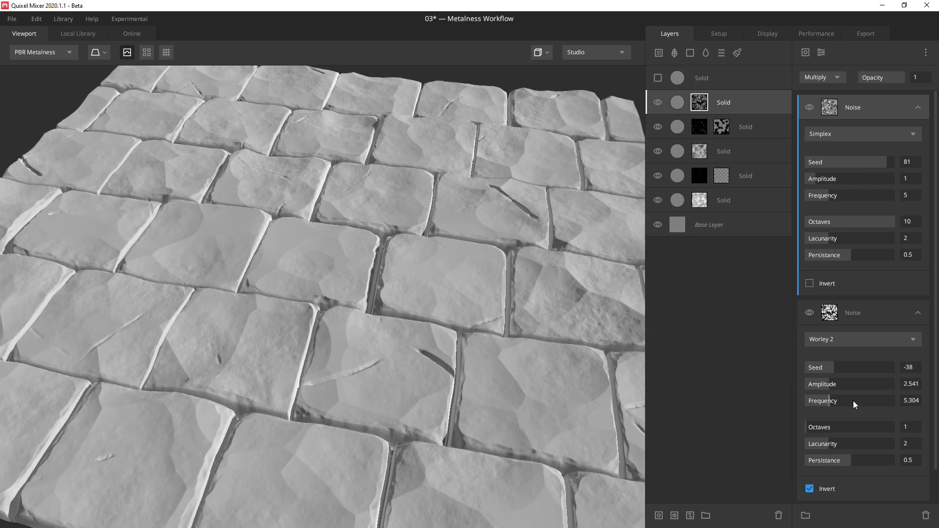
left_click_drag(834, 367, 830, 400)
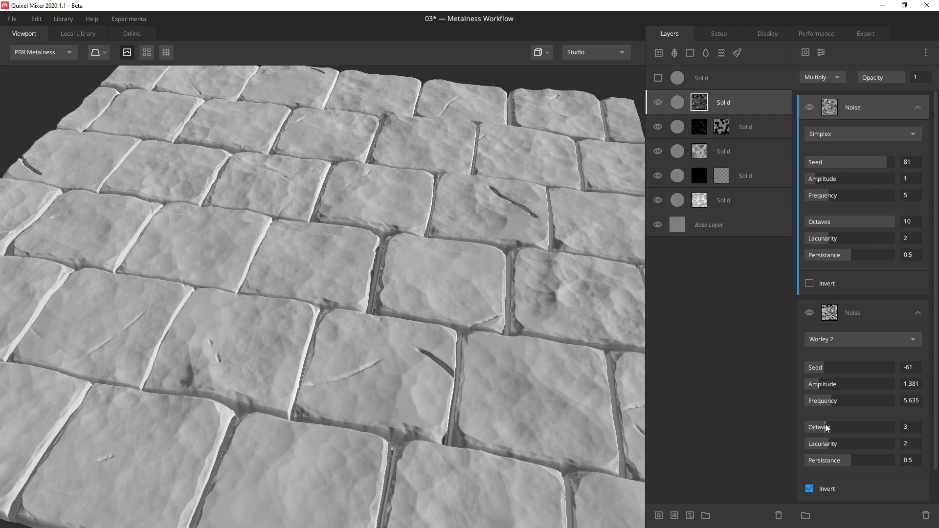
left_click_drag(831, 445, 845, 443)
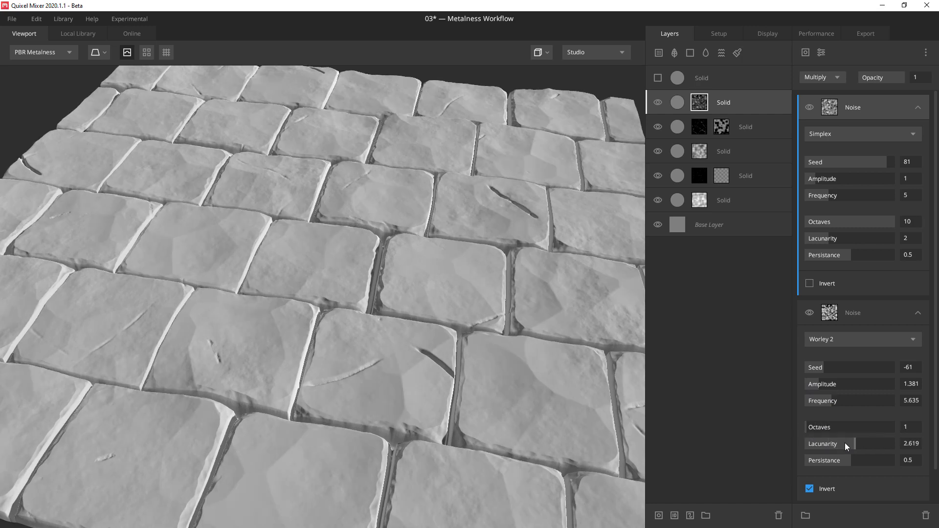
Add a Gaussian Blur directly above the Worley 2 noise in the mask, with strength 0.077
left_click(867, 314)
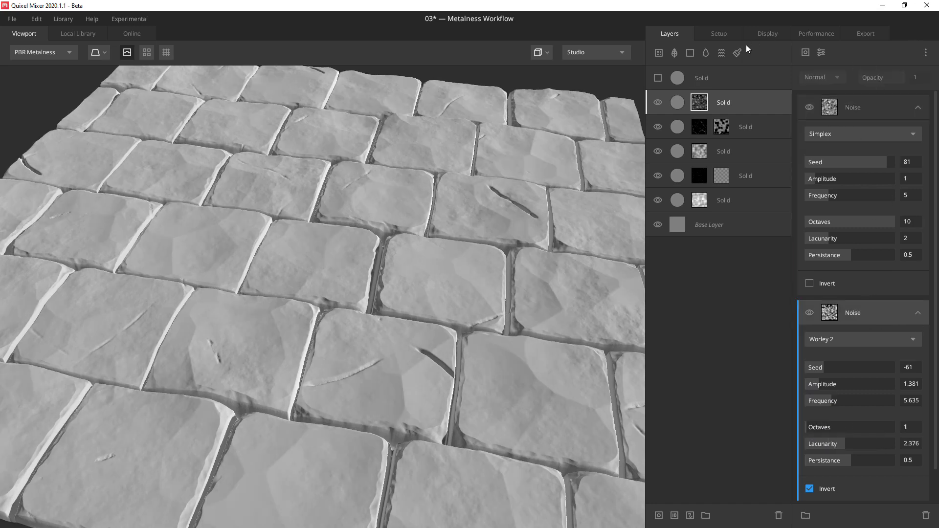
left_click(820, 52)
mouse_move(844, 157)
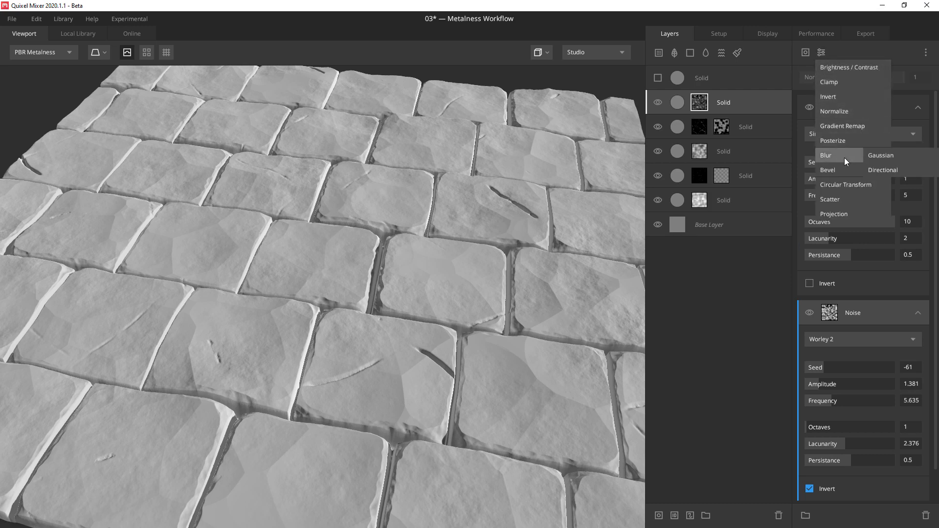
left_click(882, 154)
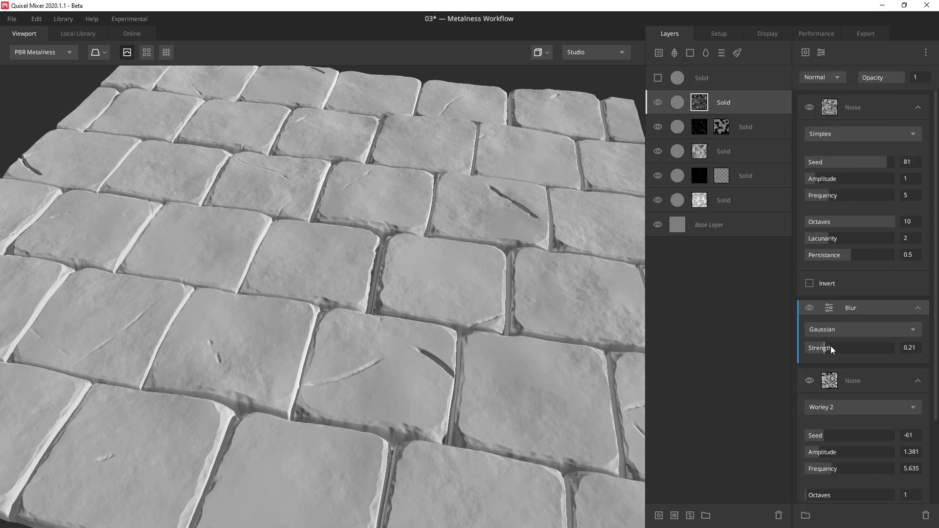
left_click_drag(813, 349, 811, 341)
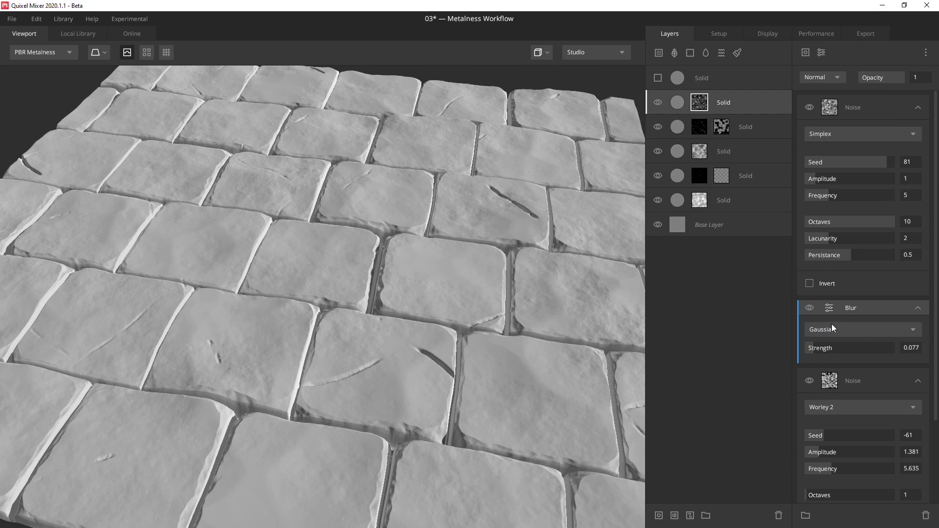
Add a Brightness/Contrast modifier above the blur, with brightness 0.193 and contrast 0.497
left_click(822, 53)
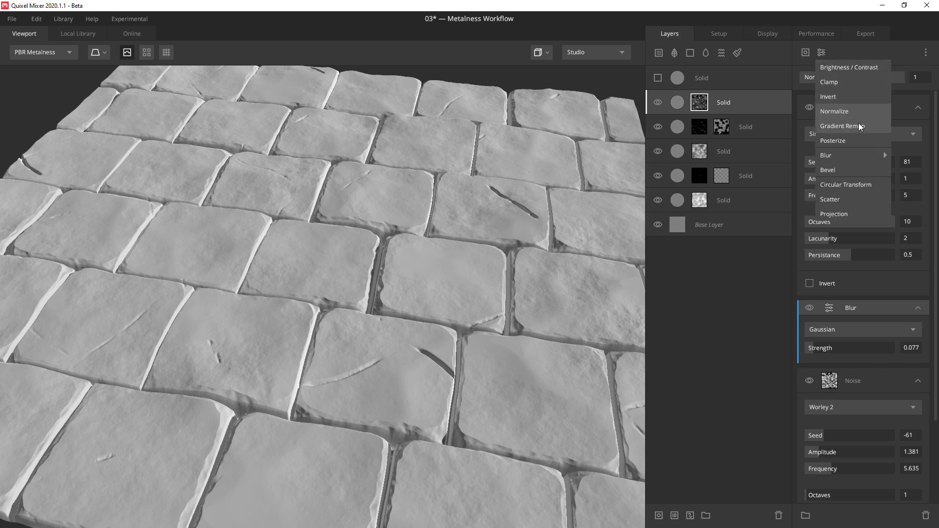
left_click(836, 68)
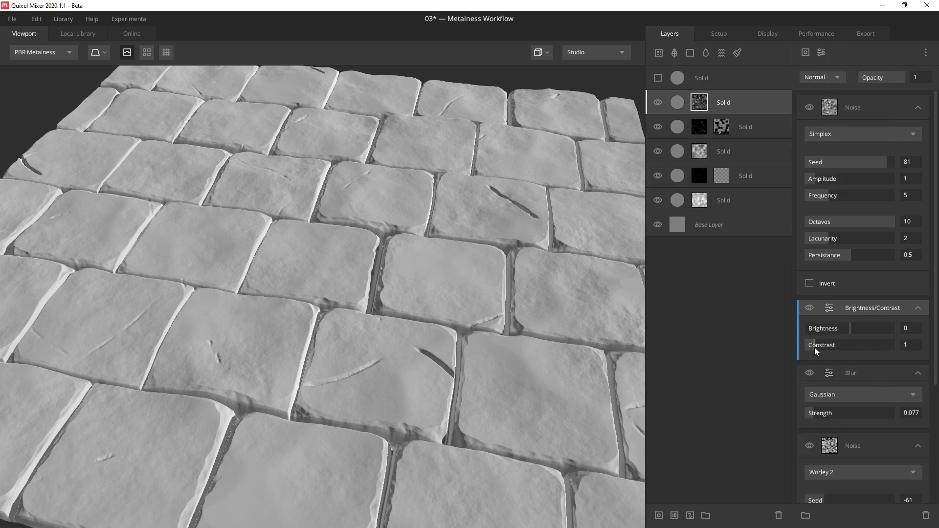
left_click_drag(815, 348, 858, 326)
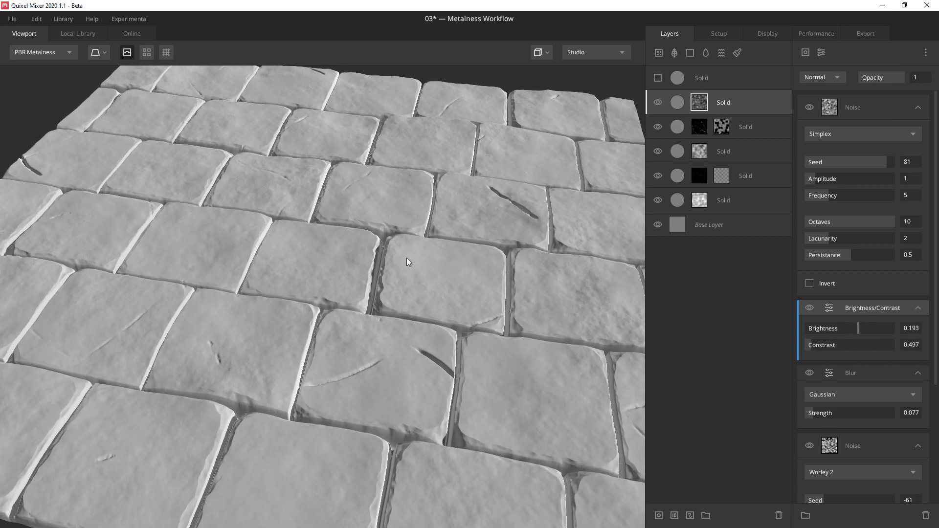
Raise the blend threshold of the solid layer directly above the brick pattern layer to 2.214
scroll(406, 257, "down", 3)
left_click_drag(397, 271, 430, 395)
left_click_drag(391, 292, 421, 356)
scroll(400, 283, "up", 2)
scroll(400, 280, "down", 3)
scroll(459, 292, "down", 2)
scroll(460, 294, "up", 2)
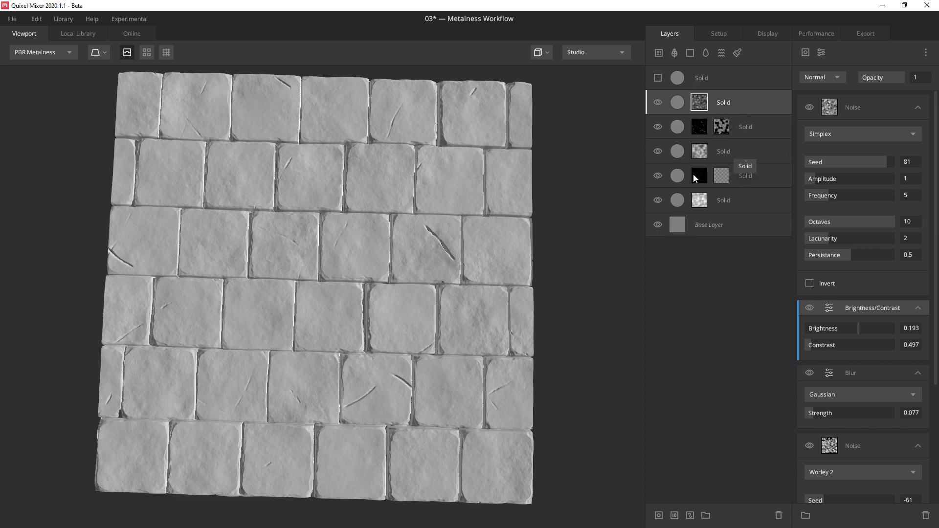
left_click(736, 171)
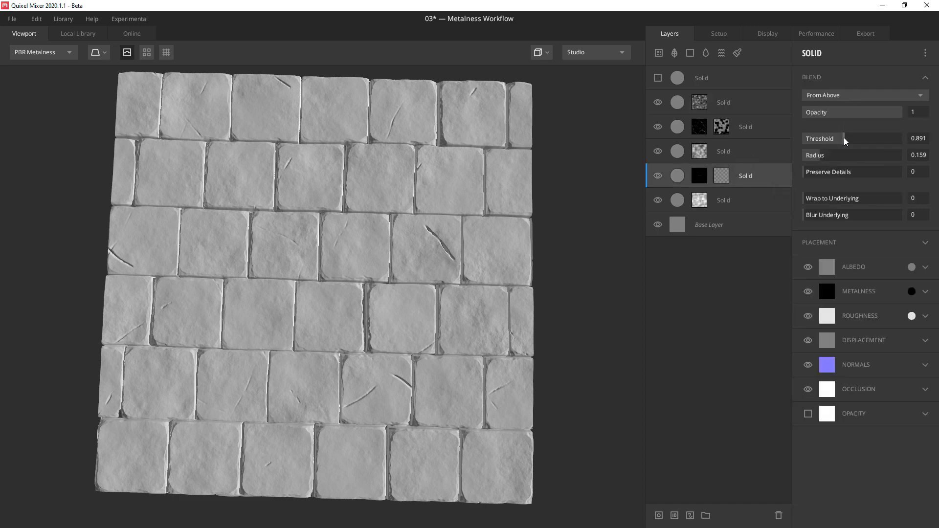
mouse_move(844, 140)
left_mouse_down()
mouse_move(873, 138)
mouse_move(846, 141)
left_mouse_up()
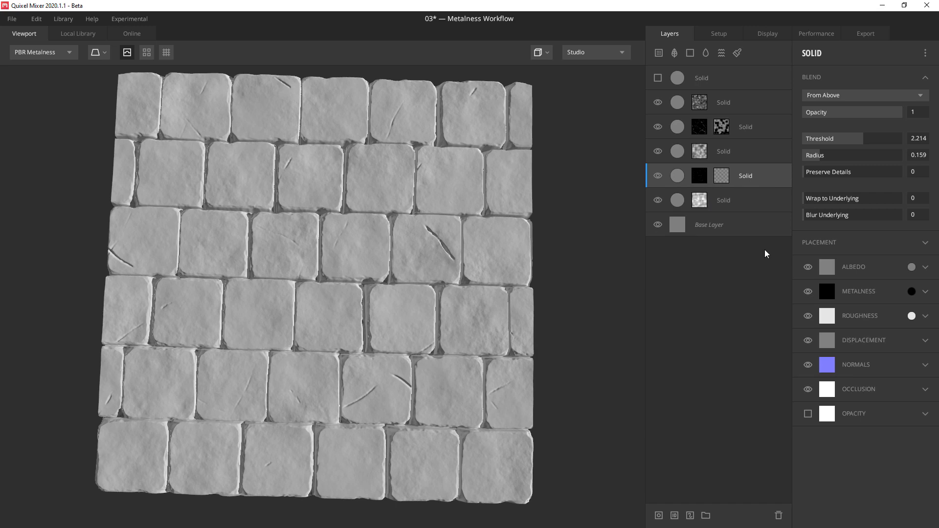
Set the square brick pattern's Repeat X and Repeat Y to 4 in the lowest solid layer's mask
left_click(706, 223)
left_click(702, 201)
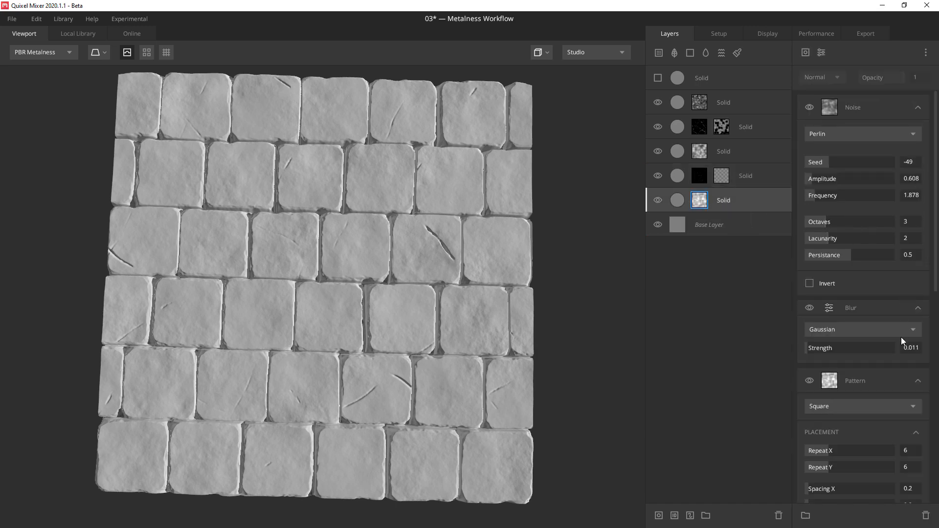
left_click(917, 468)
type("4")
key("Return")
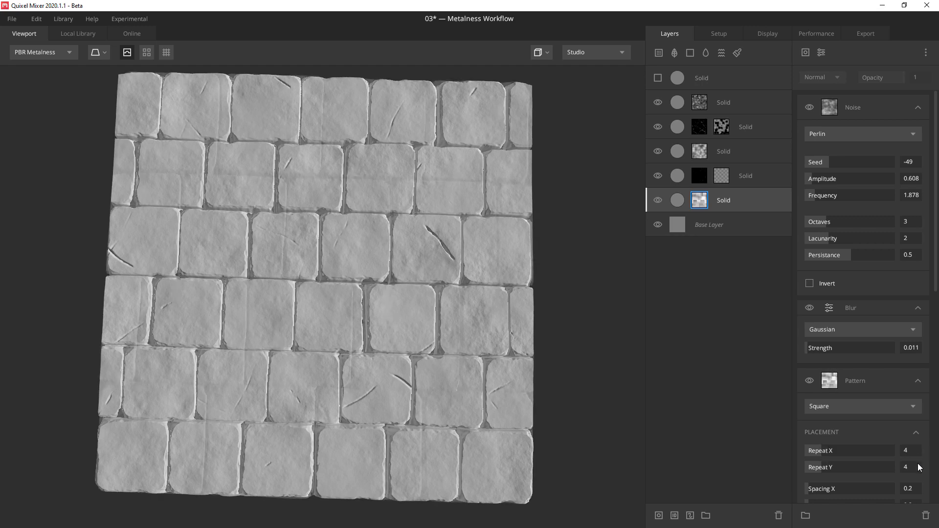
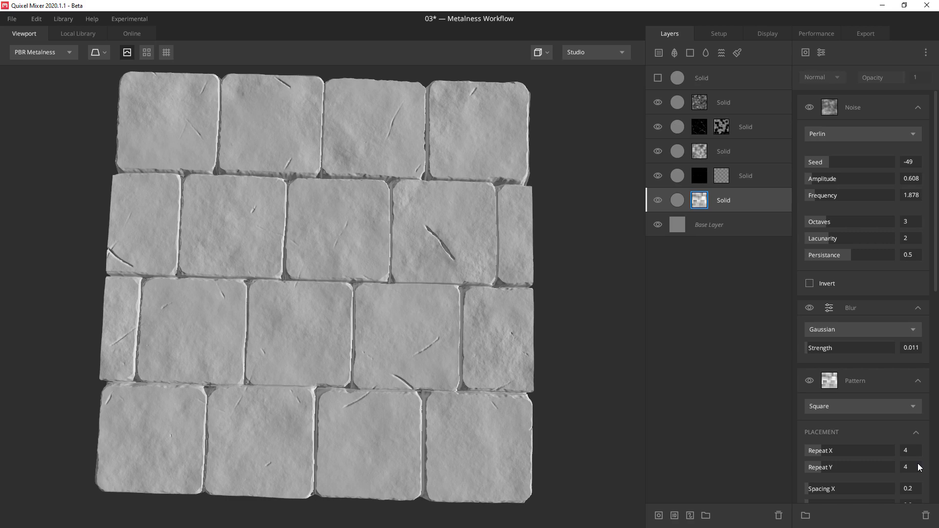
Raise the maximum Gradient Jitter amount of the brick pattern to 0.976
left_click_drag(395, 418, 509, 260)
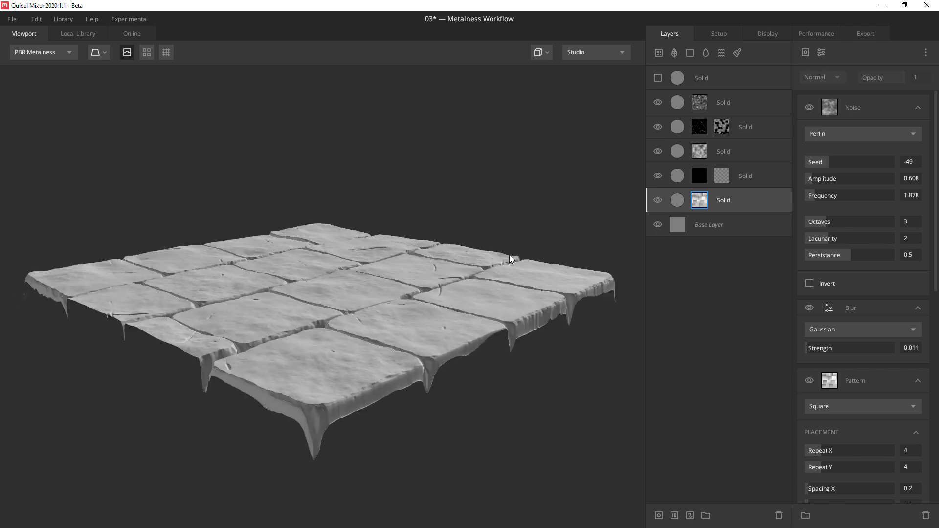
left_click_drag(363, 323, 406, 315)
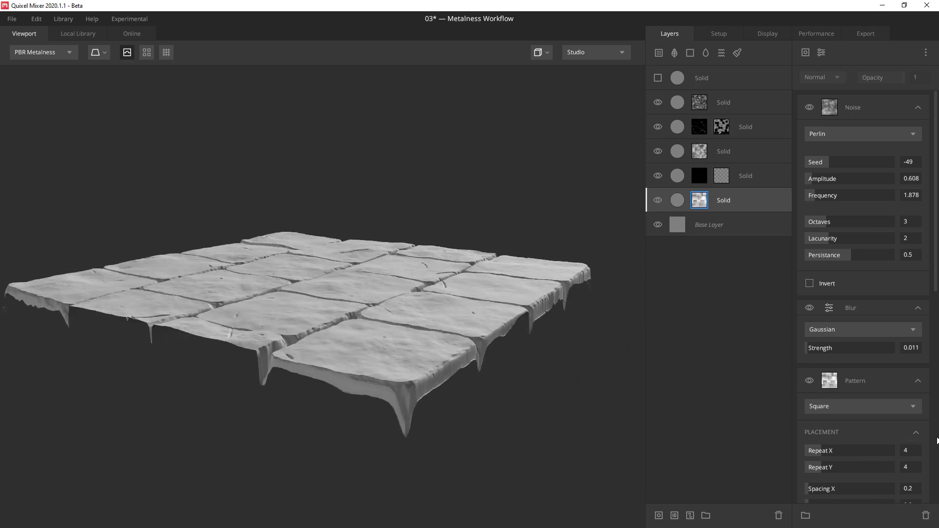
scroll(919, 431, "down", 5)
scroll(919, 431, "down", 3)
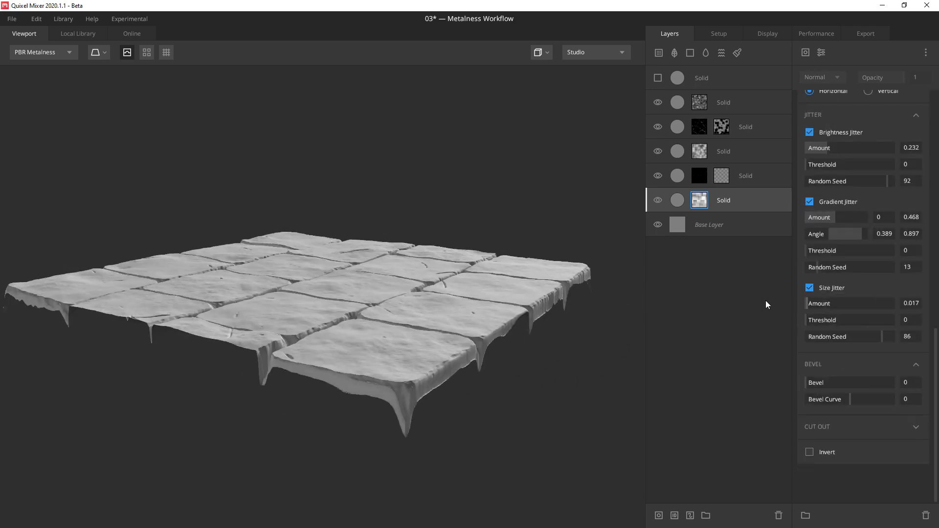
left_click_drag(418, 266, 430, 318)
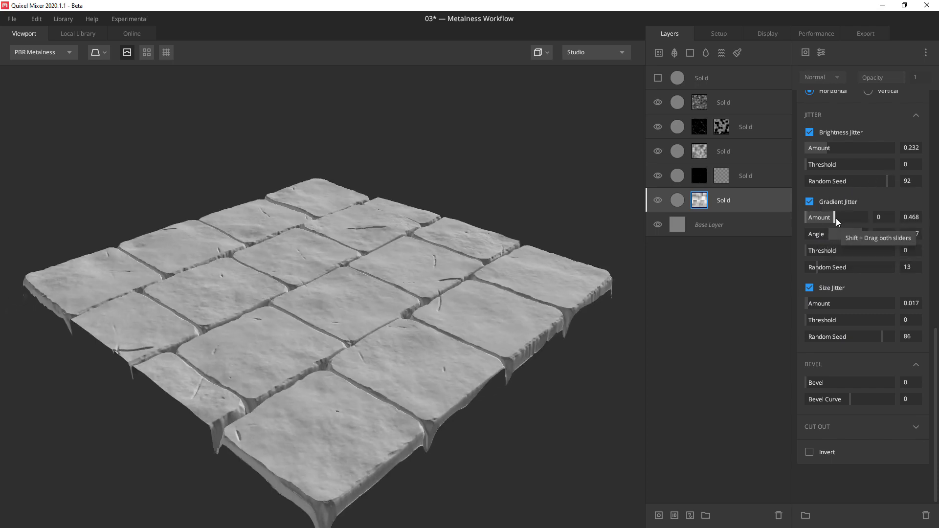
left_click_drag(835, 218, 865, 216)
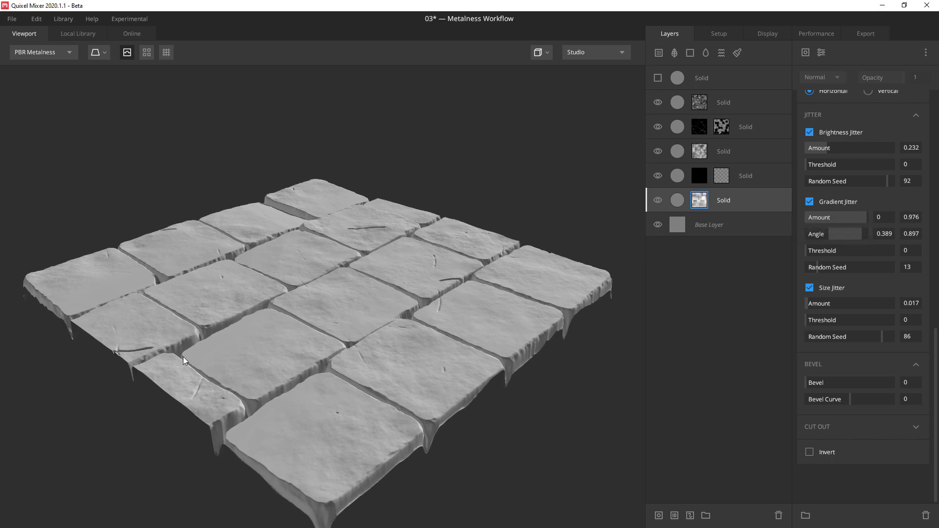
Set Wrap to Underlying to 0.607 and opacity to 0.851 on the topmost visible solid layer
left_click_drag(286, 315, 360, 284)
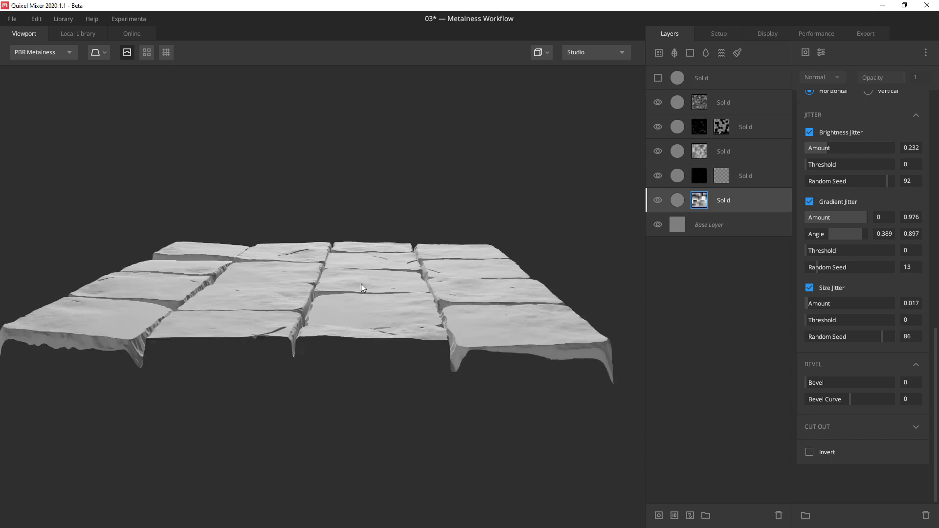
left_click_drag(248, 271, 375, 284)
scroll(931, 196, "up", 2)
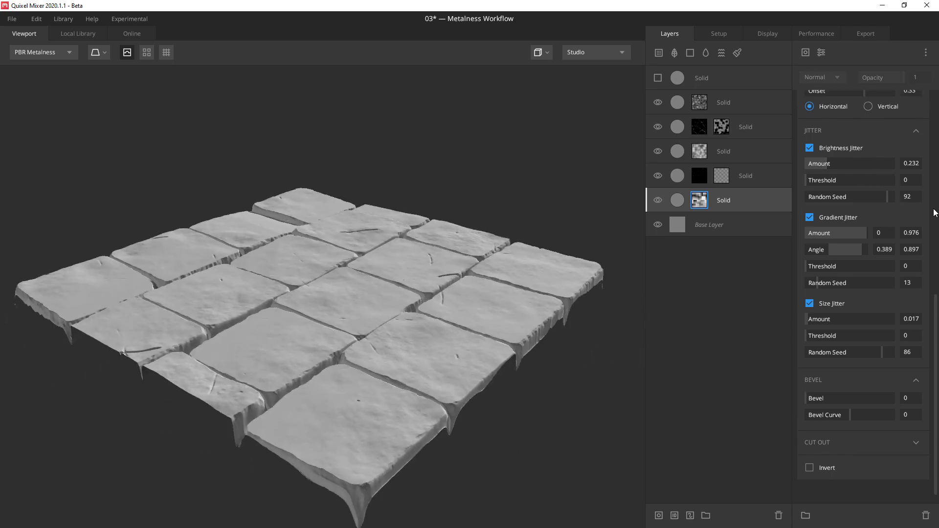
left_click(658, 102)
left_click_drag(303, 289, 353, 266)
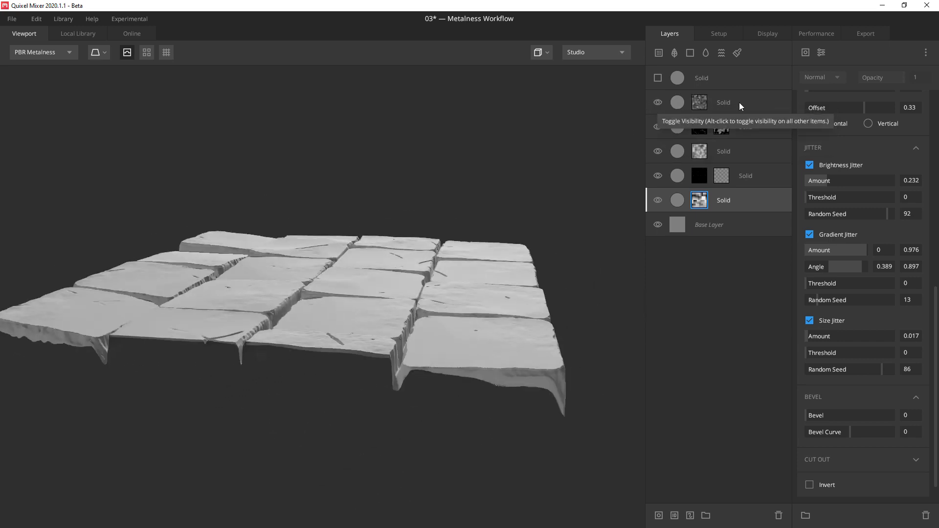
left_click(738, 102)
left_click_drag(899, 201, 864, 202)
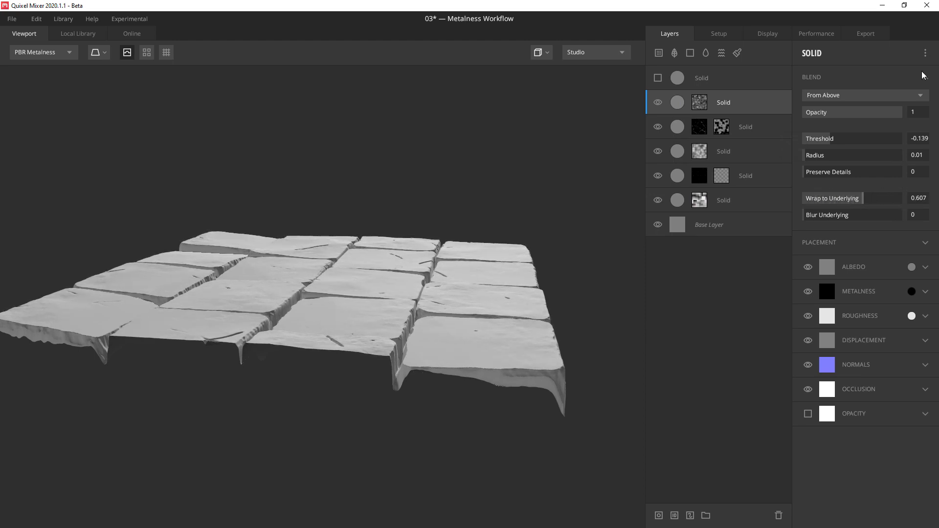
mouse_move(877, 112)
left_mouse_down()
mouse_move(866, 113)
mouse_move(887, 112)
left_mouse_up()
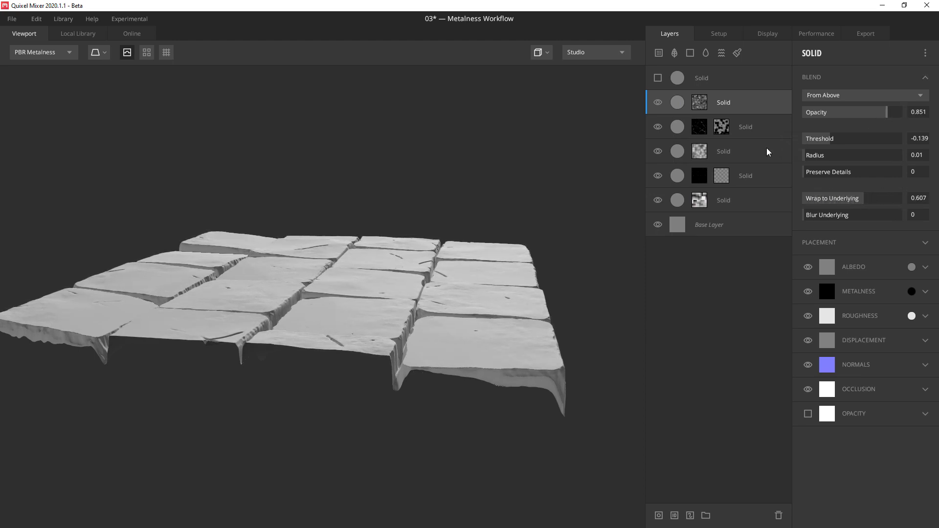
Raise the Gaussian Blur strength above the Curvature component to 0.243 in the edge-wear layer's mask
left_click(699, 176)
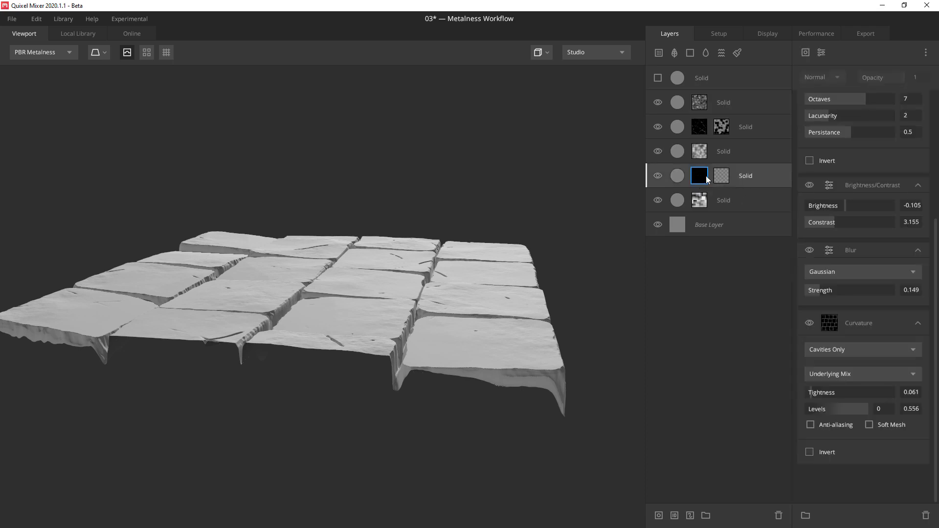
left_click_drag(386, 272, 293, 368)
scroll(327, 371, "up", 3)
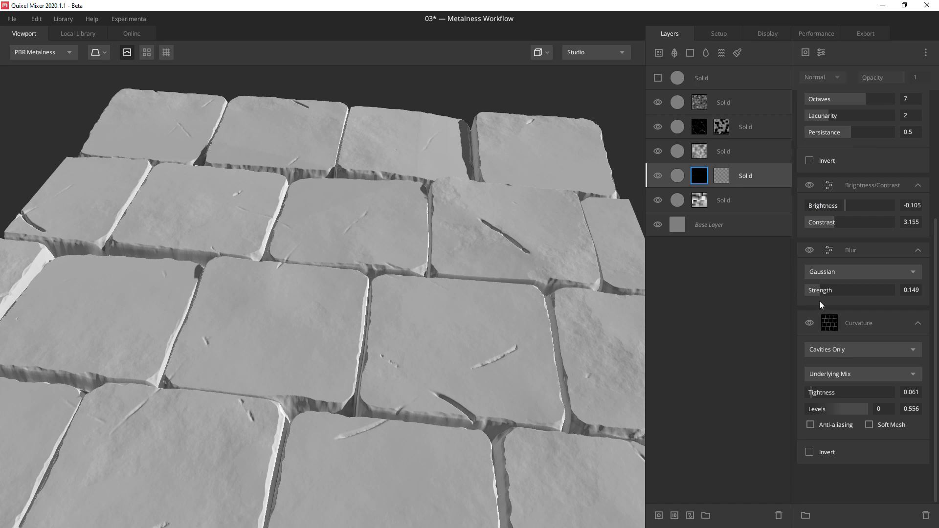
left_click_drag(823, 287, 827, 286)
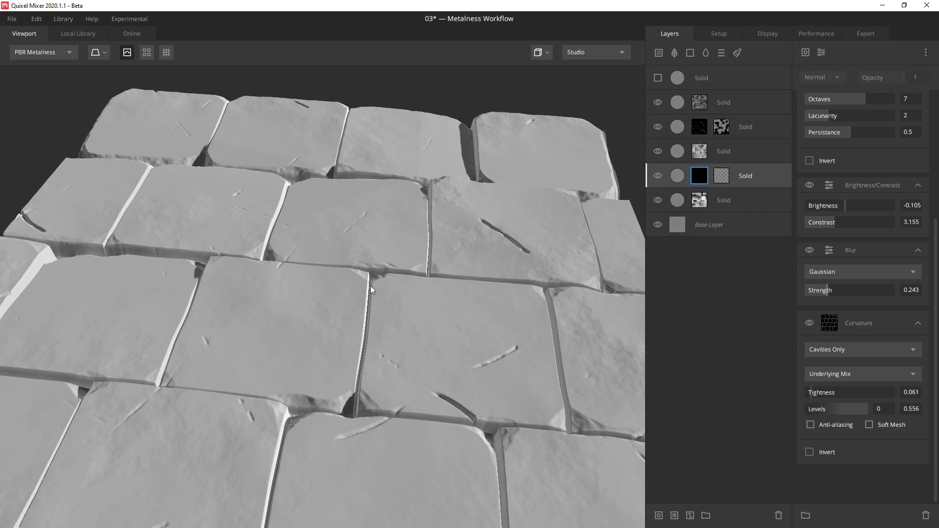
Add the Smooth Concrete material from the local library above the topmost visible solid layer
scroll(391, 286, "down", 5)
left_click_drag(418, 287, 389, 371)
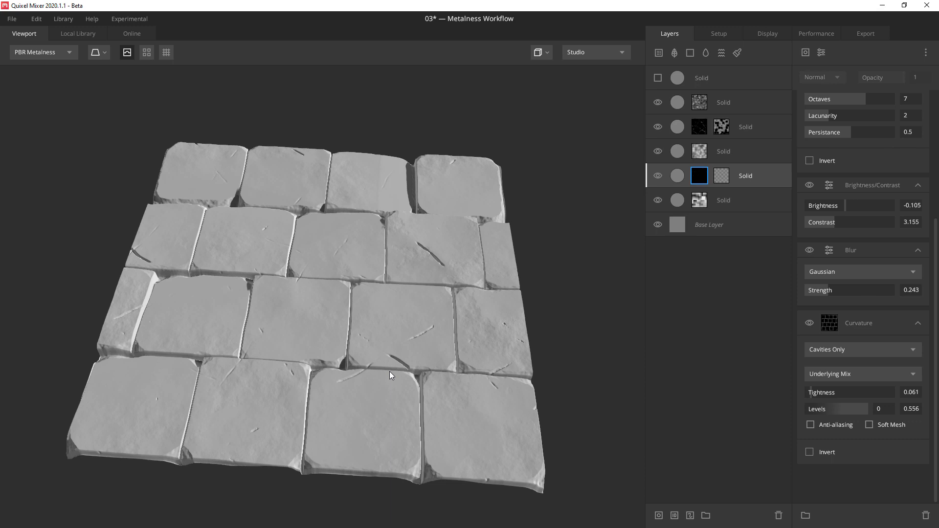
left_click(752, 104)
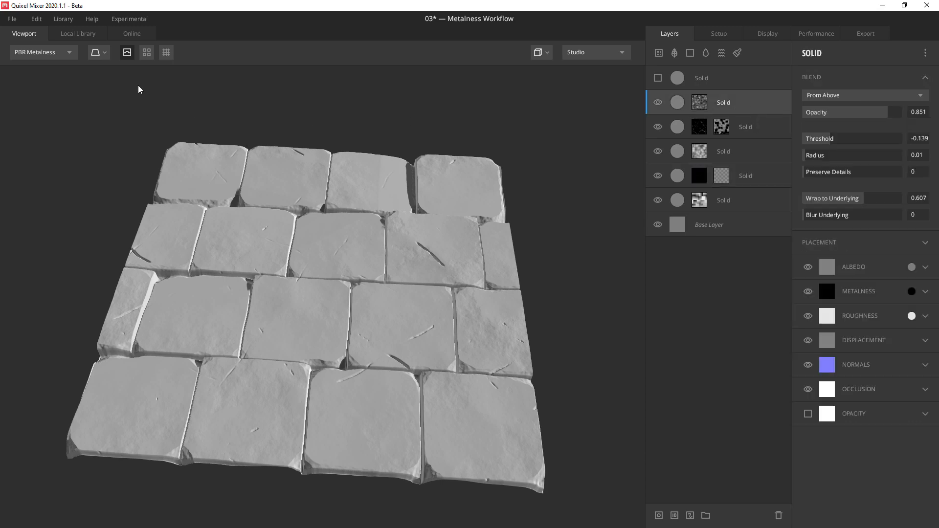
left_click(83, 36)
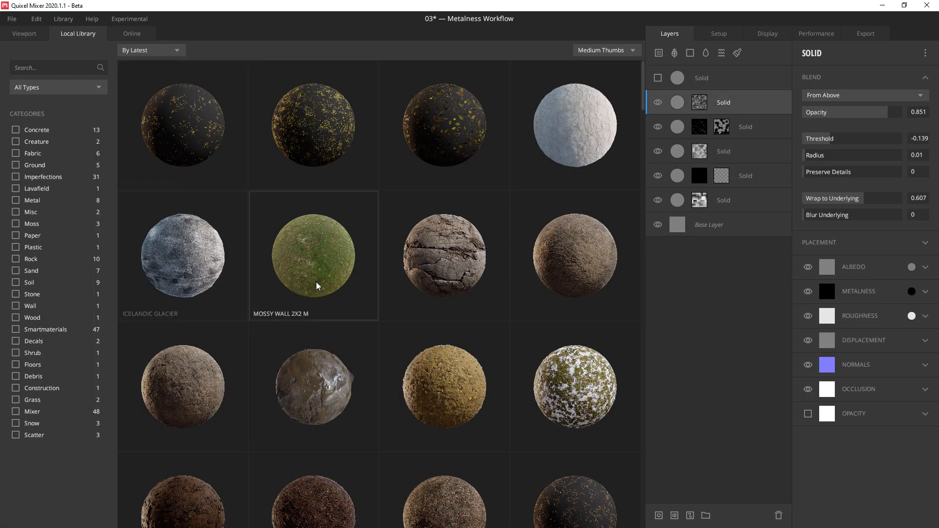
scroll(315, 284, "down", 3)
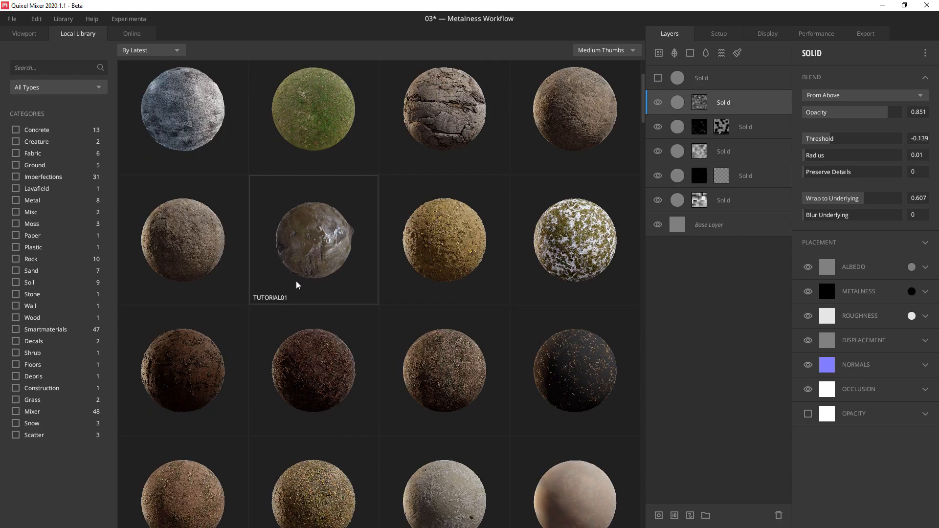
scroll(299, 283, "down", 6)
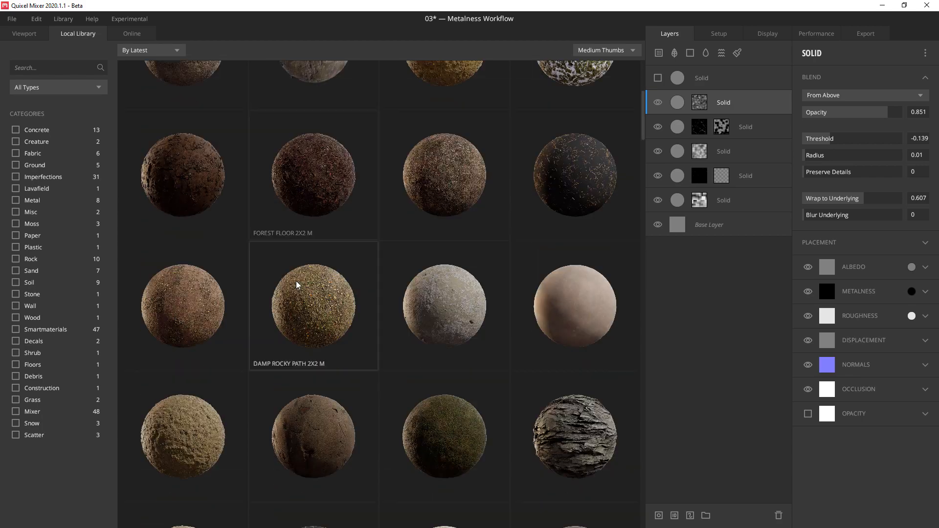
scroll(526, 336, "down", 2)
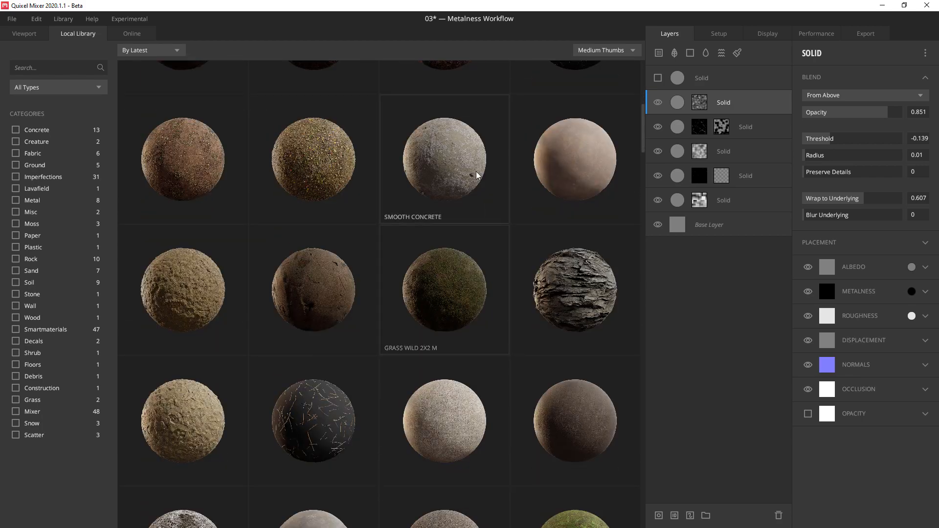
left_click(509, 350)
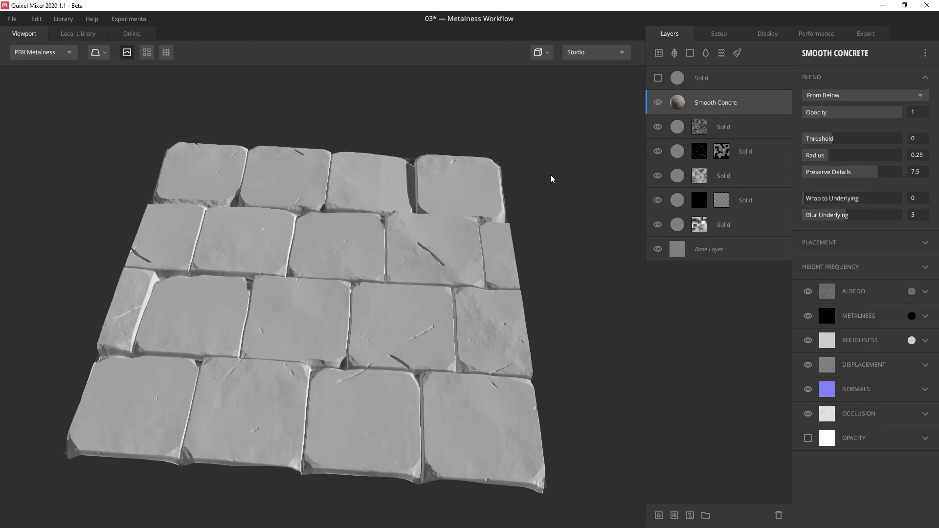
Try blending Smooth Concrete From Above with Wrap to Underlying at 1 and Blur Underlying at 0, and delete its layer
scroll(551, 178, "up", 3)
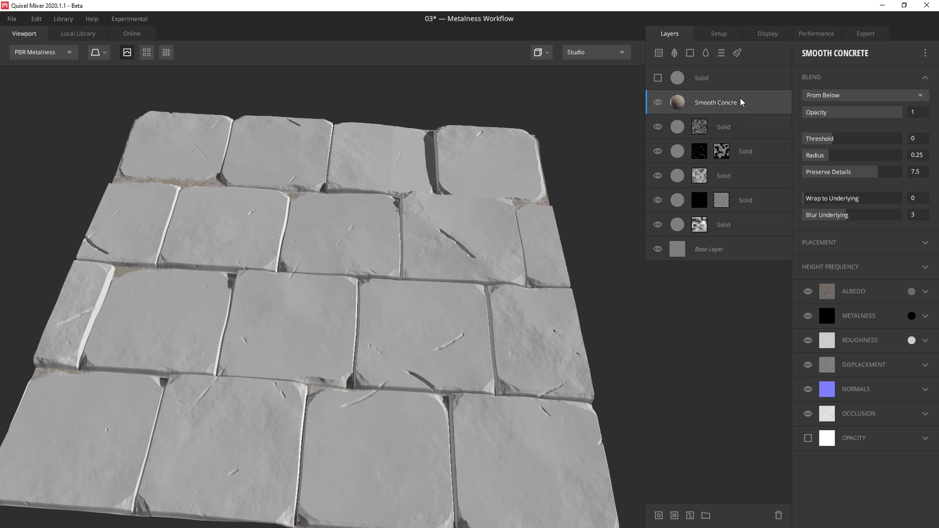
left_click(850, 96)
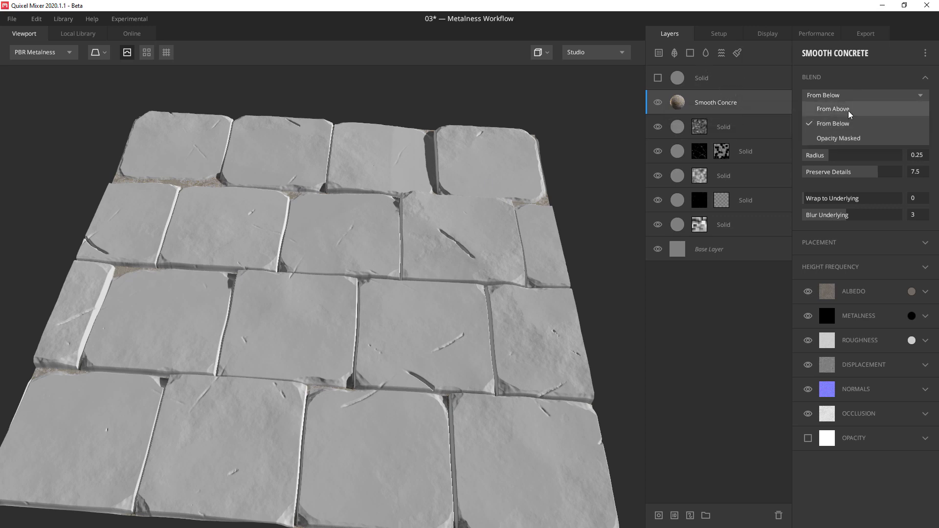
left_click(850, 114)
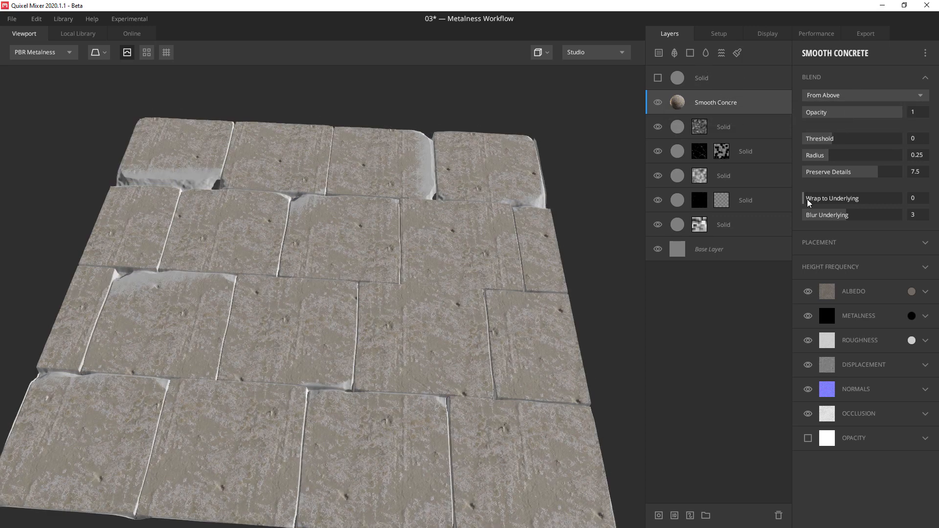
left_click_drag(807, 202, 936, 200)
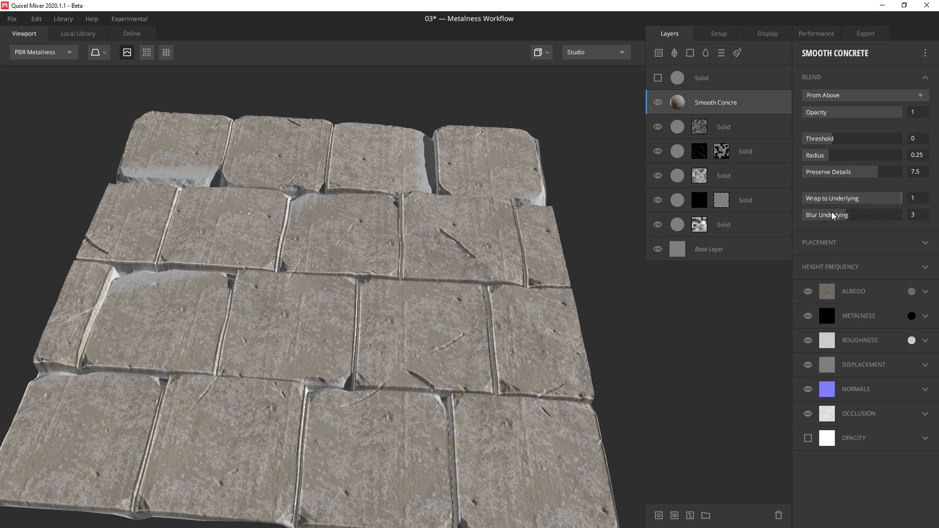
left_click_drag(833, 216, 738, 223)
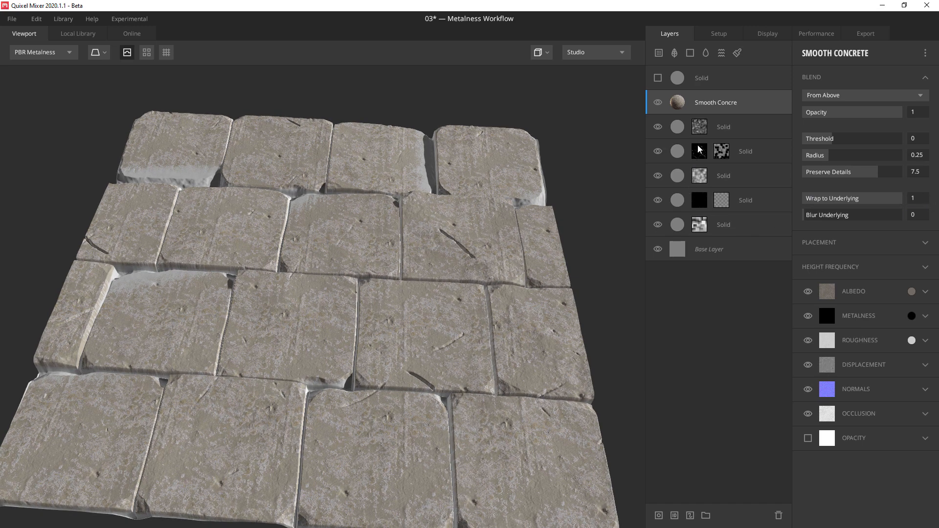
key("Delete")
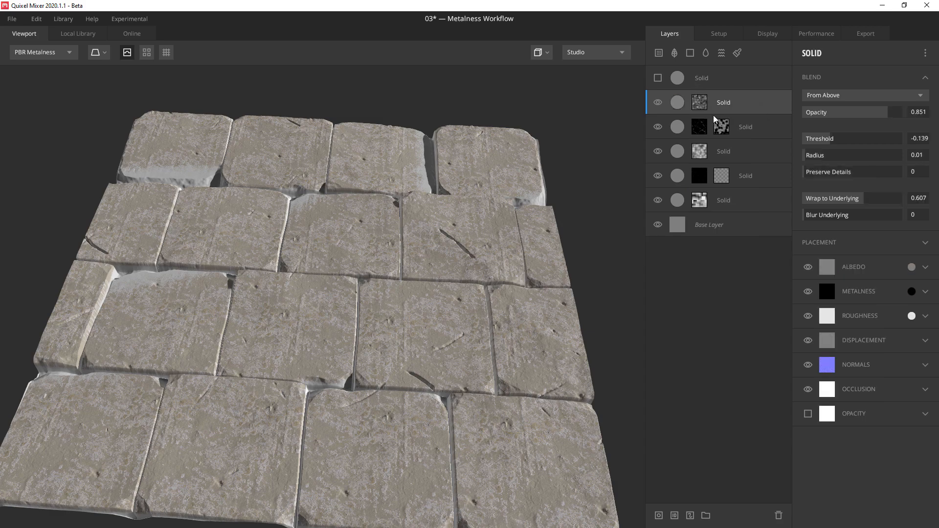
Browse the local library through to the end of its materials for a suitable stone surface
left_click(67, 32)
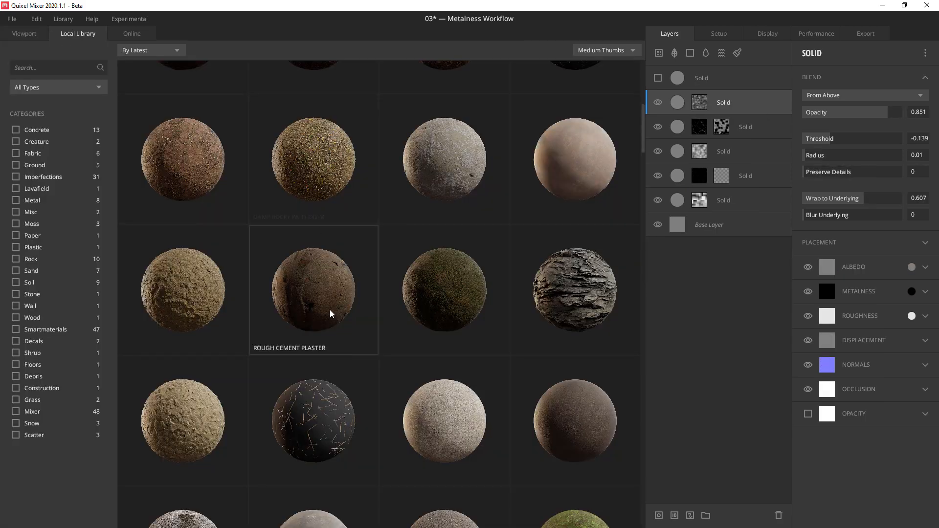
scroll(327, 314, "down", 2)
scroll(330, 313, "down", 10)
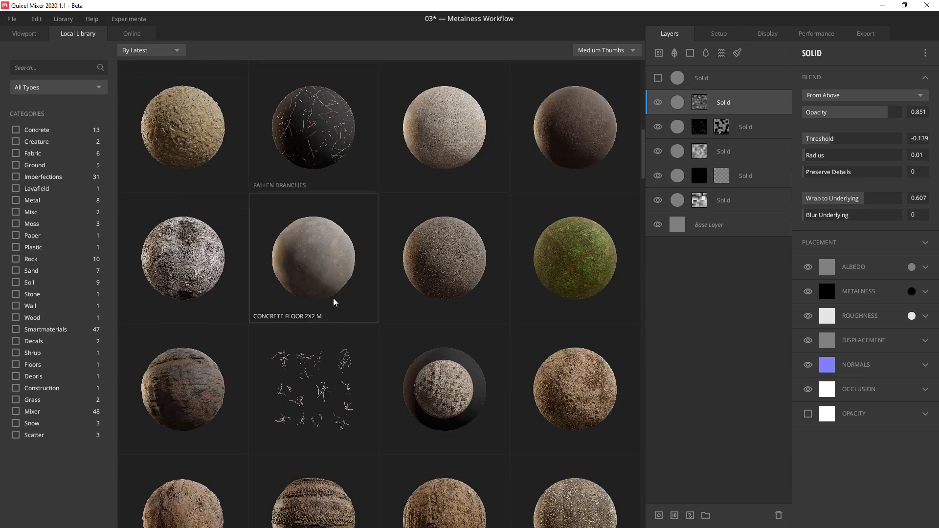
scroll(339, 320, "down", 14)
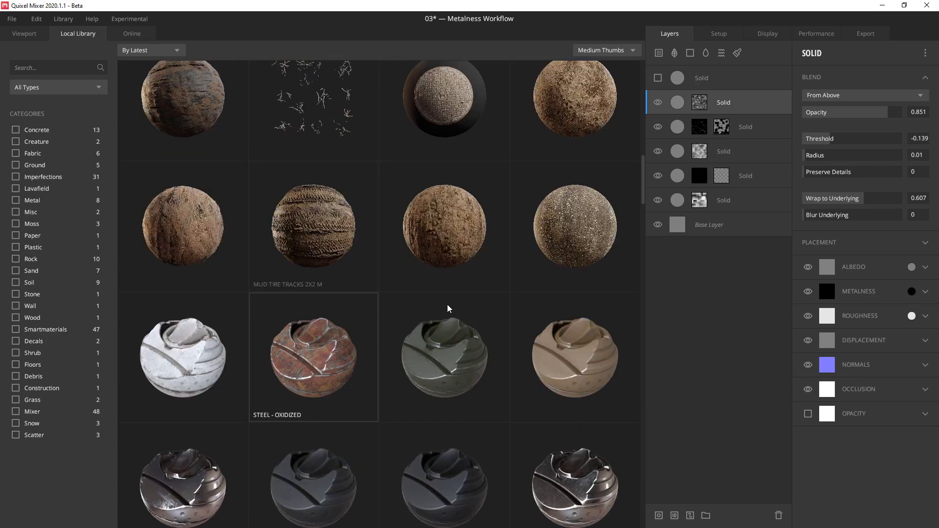
scroll(561, 262, "down", 20)
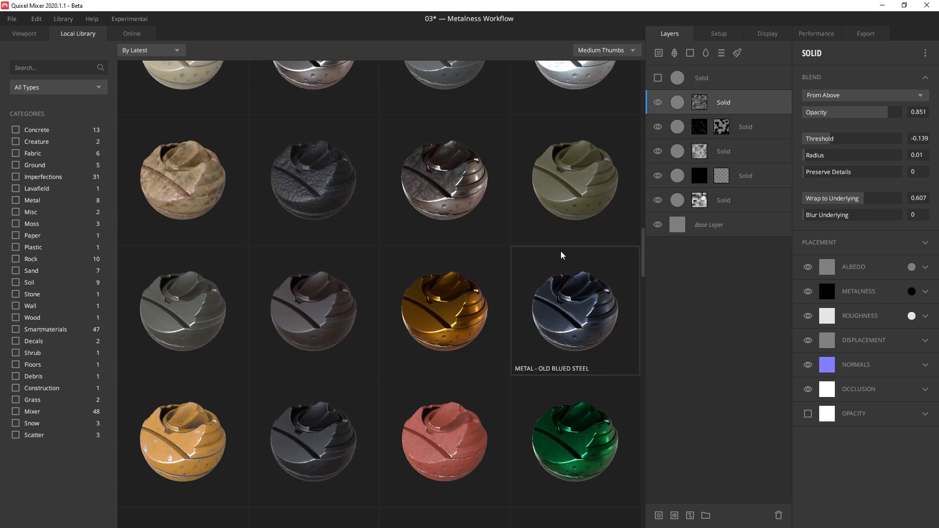
scroll(559, 259, "down", 16)
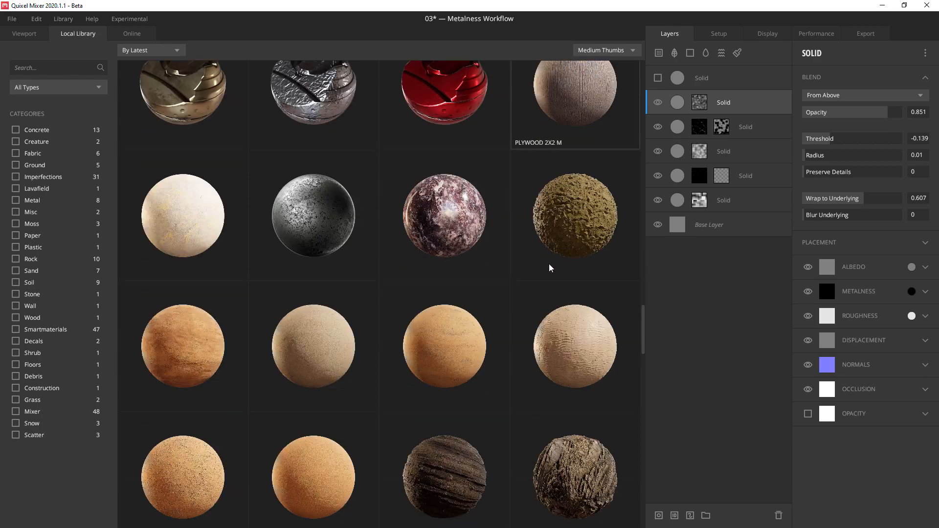
scroll(547, 270, "down", 6)
scroll(512, 319, "down", 20)
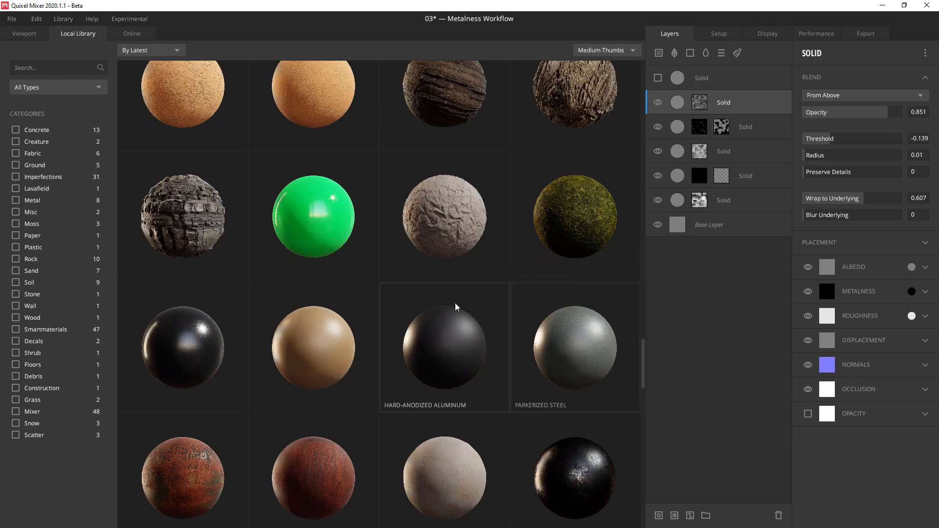
scroll(440, 311, "down", 12)
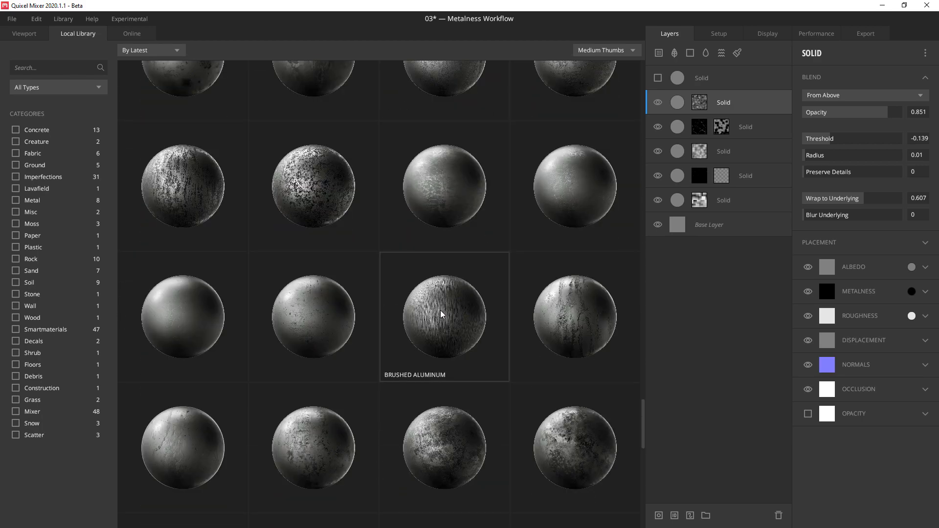
scroll(441, 311, "down", 5)
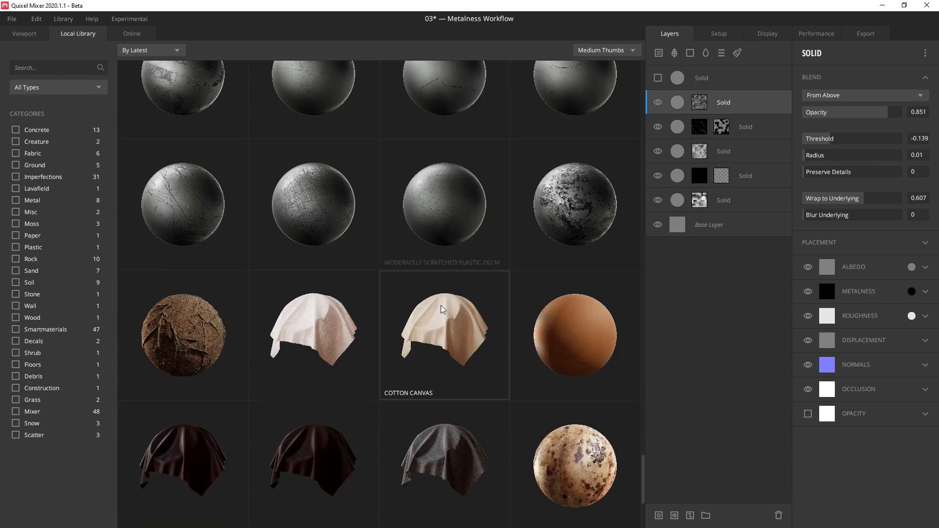
scroll(441, 309, "down", 8)
scroll(441, 309, "down", 1)
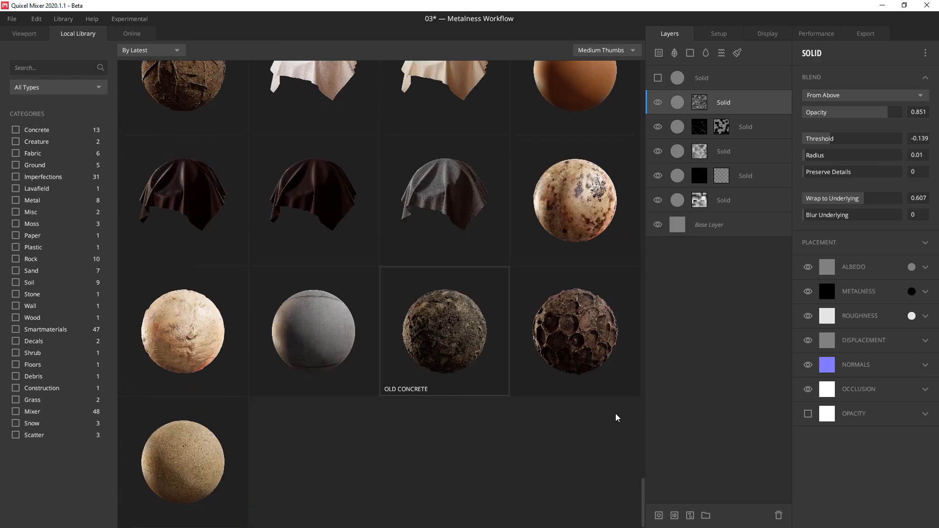
Add the Rough Rock 2x2 M material from the local library above the topmost visible solid layer
left_click_drag(642, 484, 624, 64)
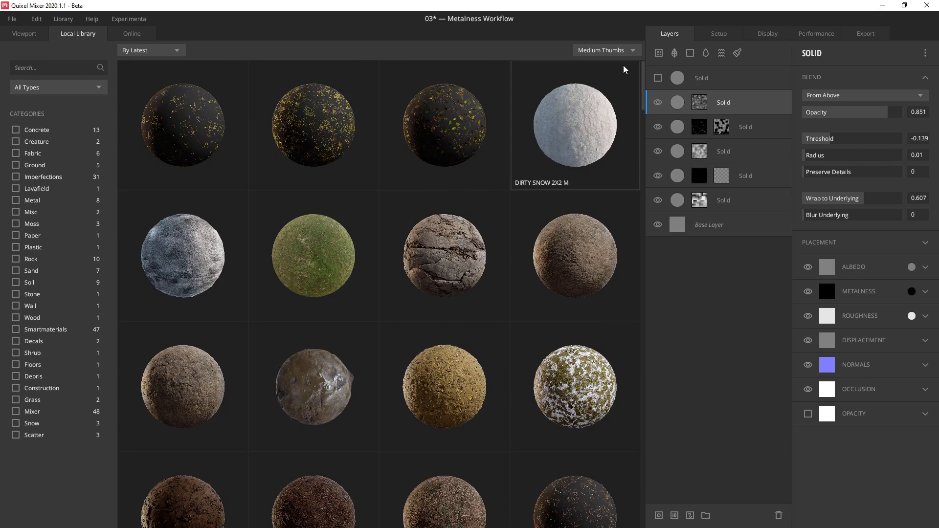
scroll(644, 79, "down", 1)
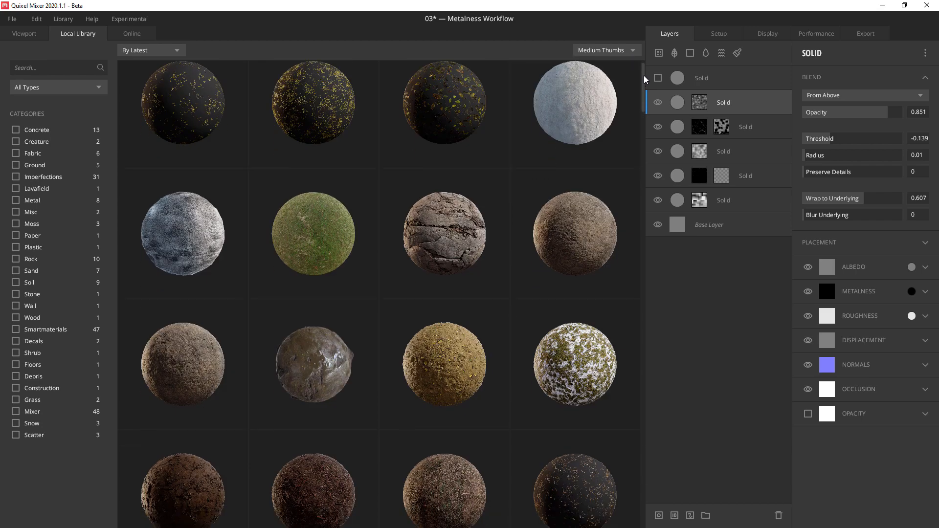
double_click(185, 351)
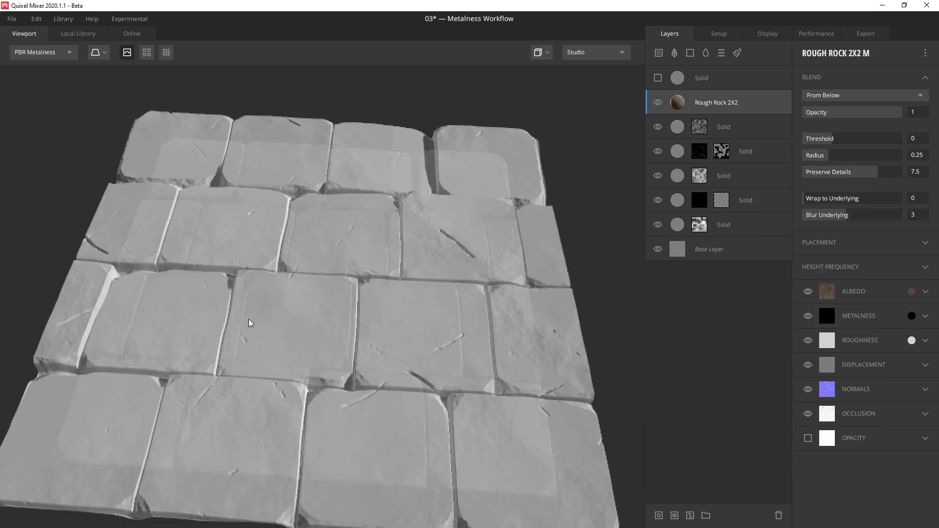
Blend the Rough Rock layer From Above with Radius 0, Wrap to Underlying 1 and Blur Underlying 0
left_click(853, 95)
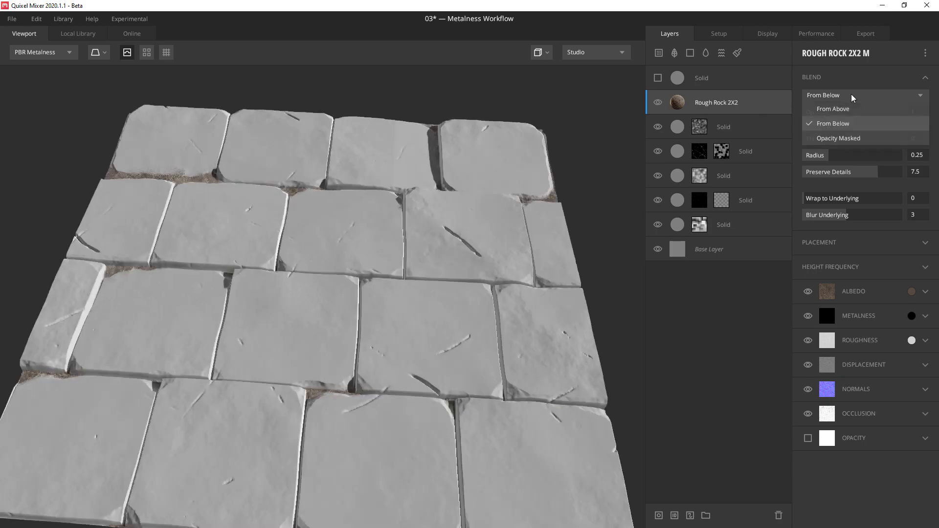
left_click(853, 109)
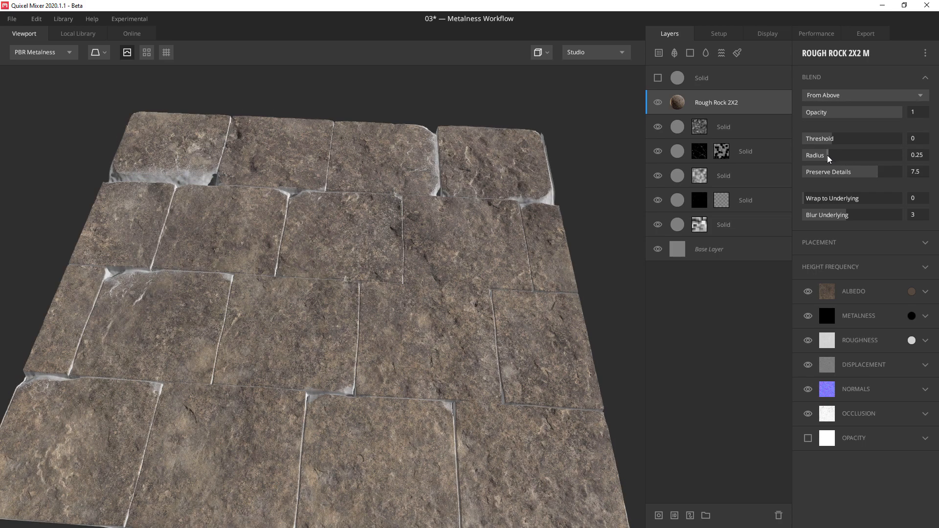
left_click_drag(819, 199, 937, 209)
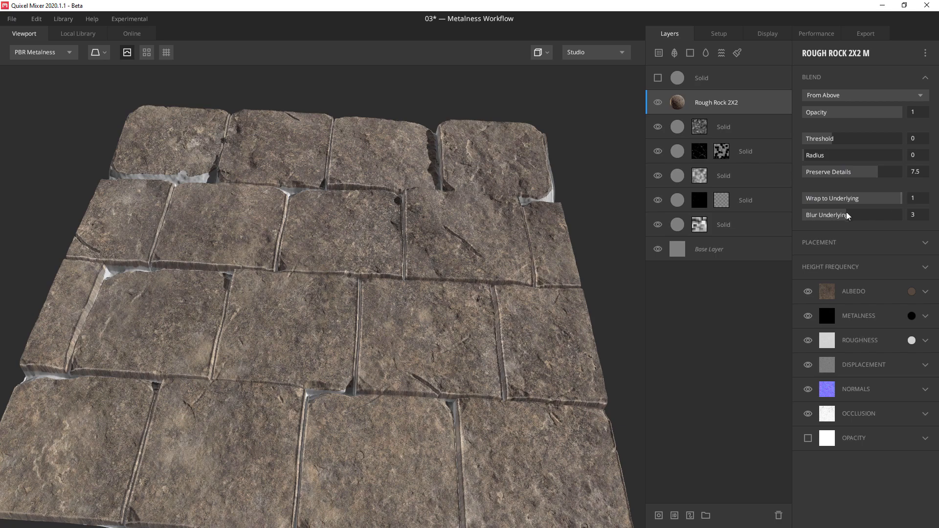
left_click_drag(847, 216, 802, 216)
Set the square brick pattern's Repeat X and Repeat Y to 8 in the lowest solid layer's mask
scroll(402, 342, "up", 2)
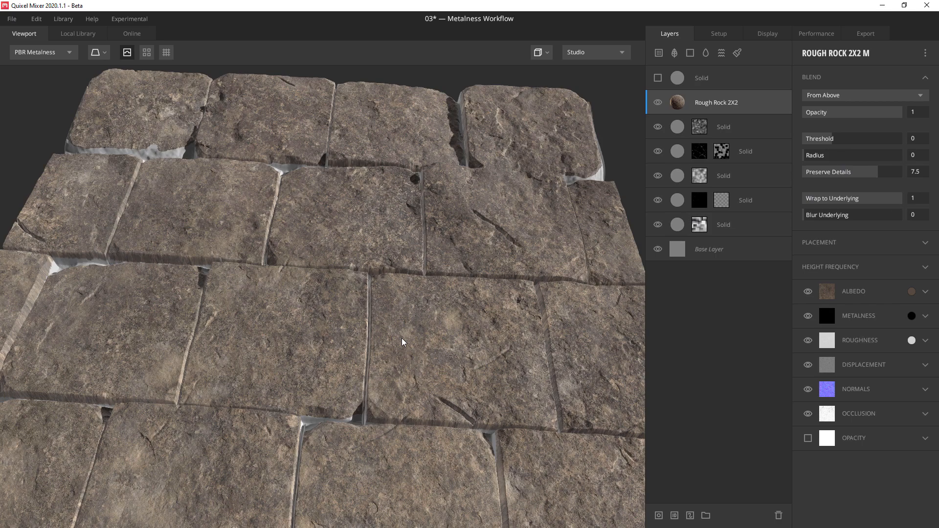
scroll(402, 342, "down", 1)
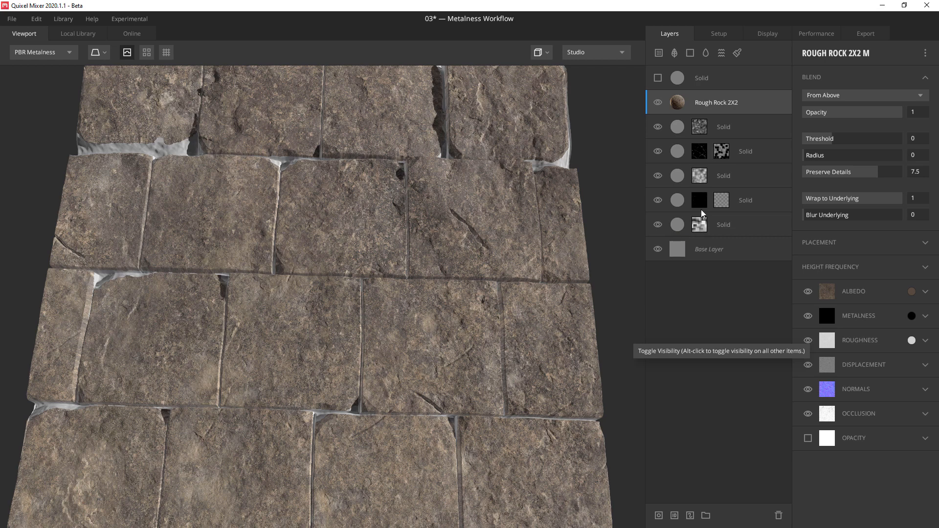
left_click(699, 226)
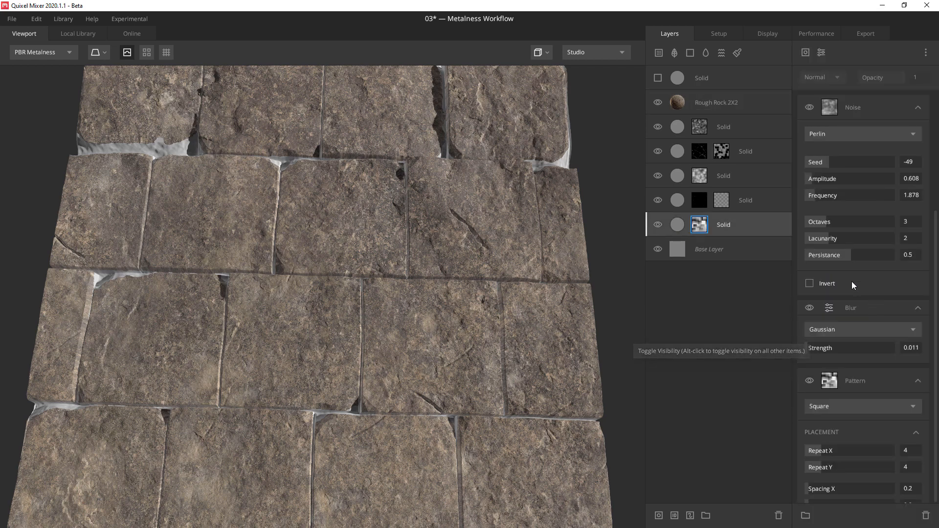
left_click(916, 452)
type("8")
key("Return")
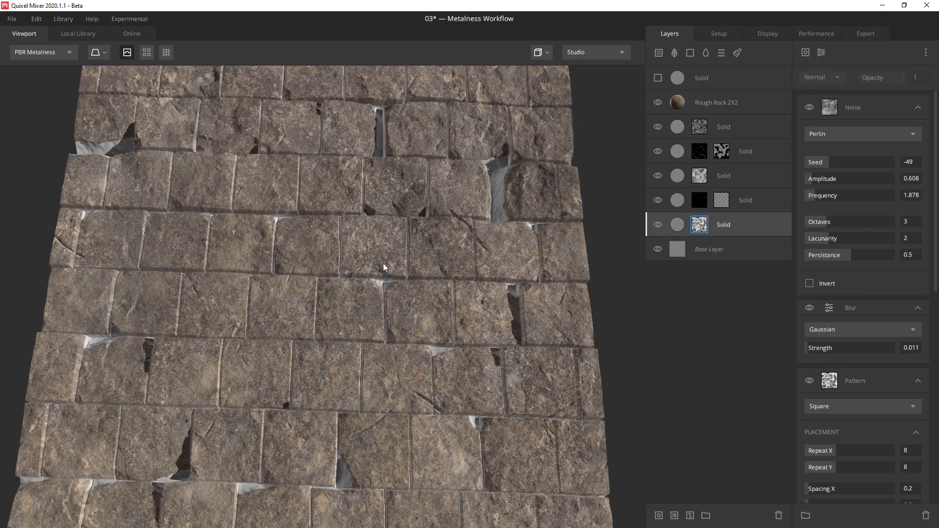
mouse_move(410, 269)
left_mouse_down()
mouse_move(467, 265)
mouse_move(635, 193)
mouse_move(563, 146)
mouse_move(421, 300)
mouse_move(418, 355)
mouse_move(448, 309)
mouse_move(399, 159)
mouse_move(182, 163)
mouse_move(400, 322)
mouse_move(424, 264)
left_mouse_up()
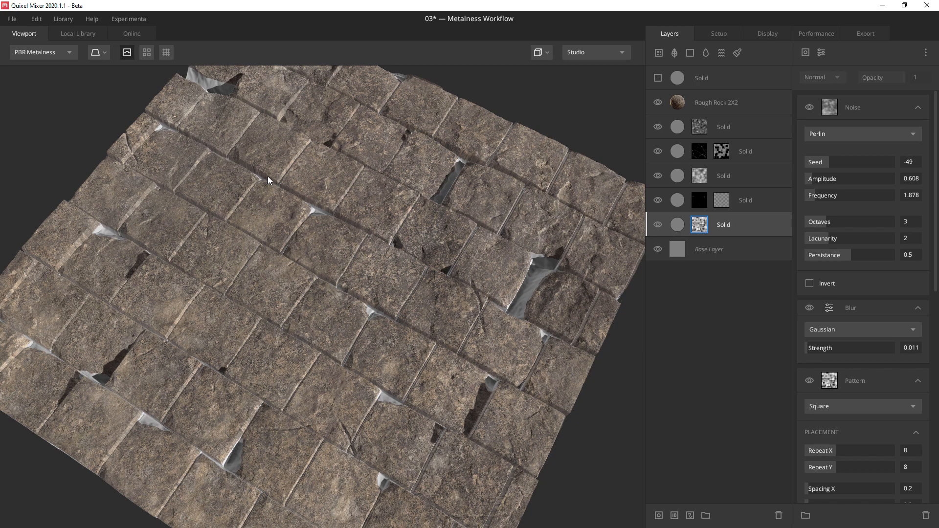
Add the Soil Mud 2x2 M material from the local library above the Rough Rock layer, with its Threshold at 0
left_click(718, 106)
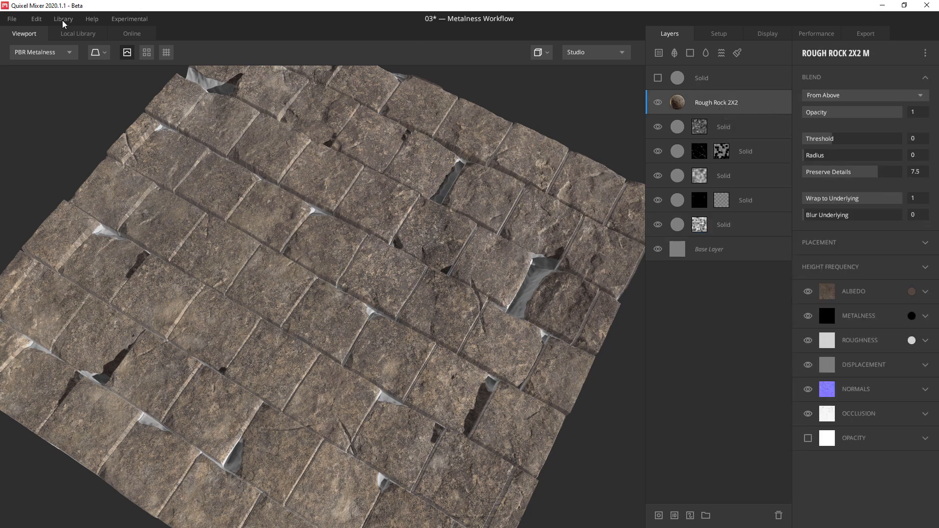
left_click(78, 33)
scroll(324, 361, "down", 1)
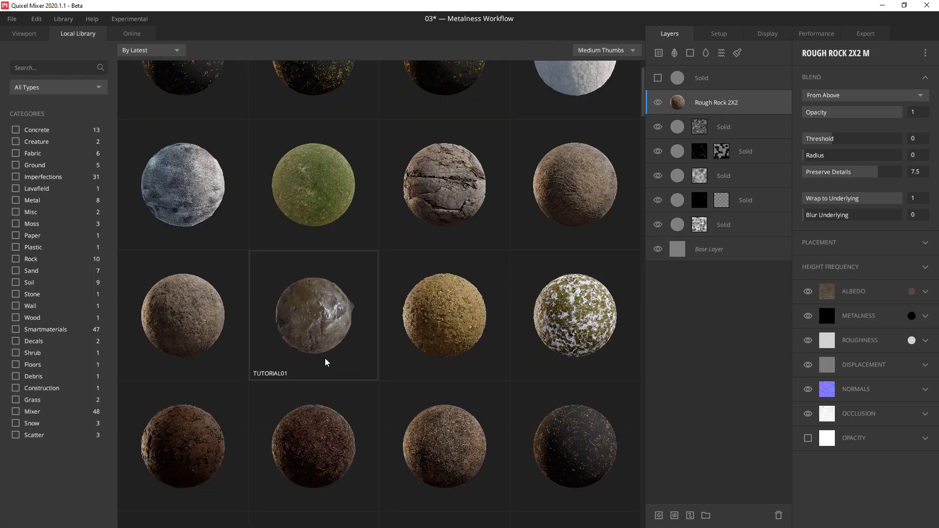
scroll(513, 409, "up", 1)
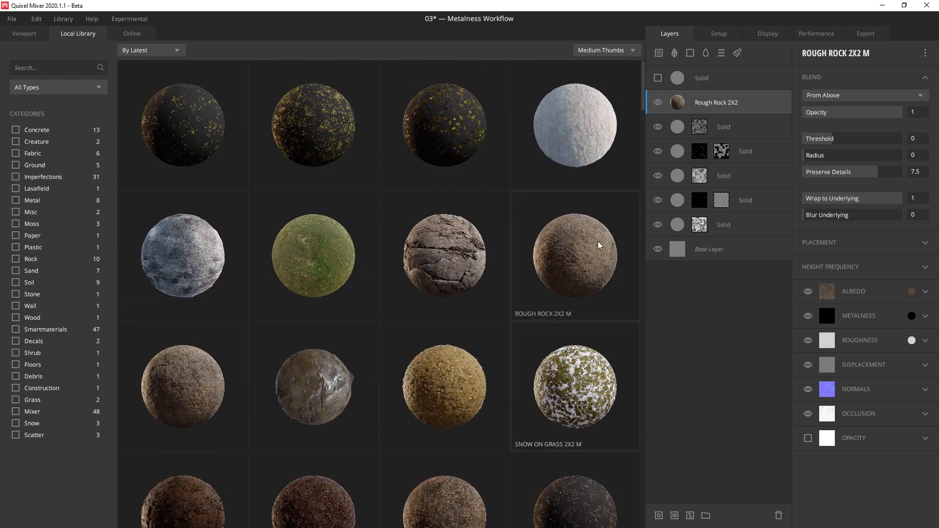
scroll(600, 251, "down", 2)
scroll(599, 251, "down", 3)
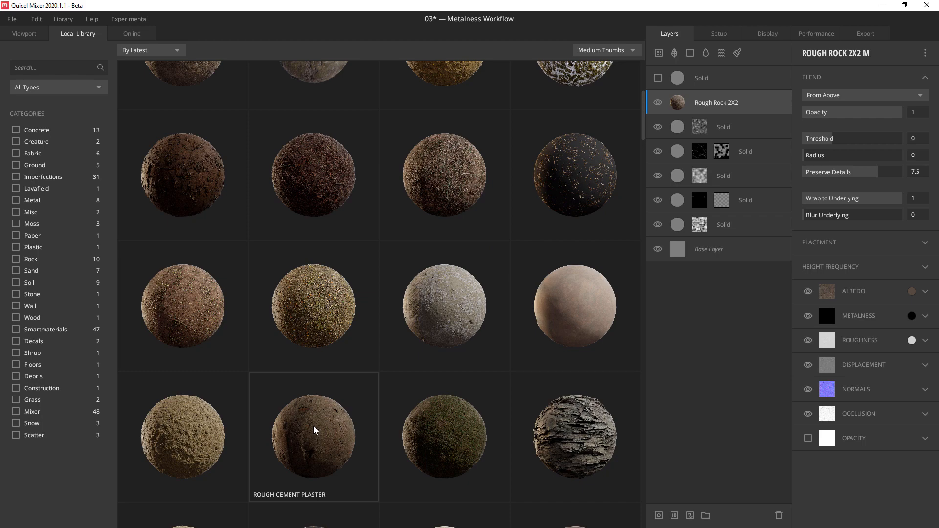
scroll(355, 330, "up", 5)
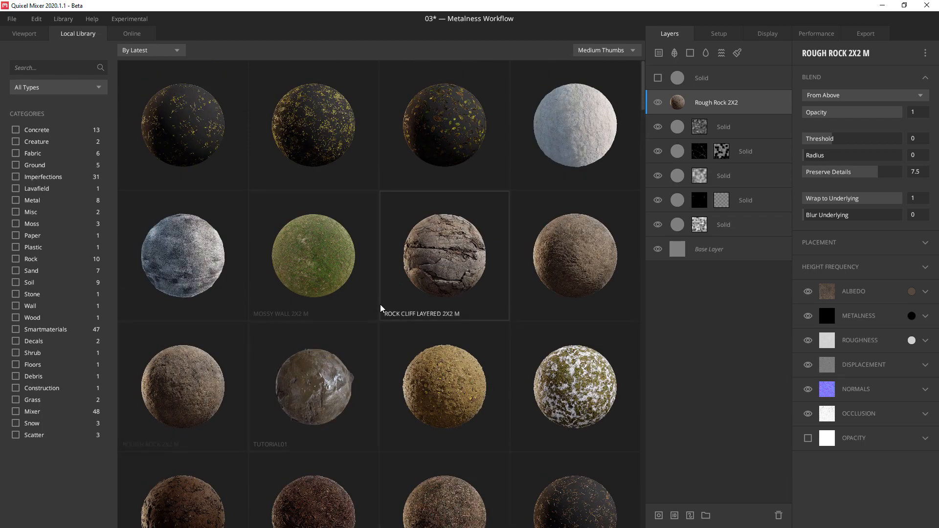
scroll(386, 310, "down", 6)
scroll(438, 312, "down", 2)
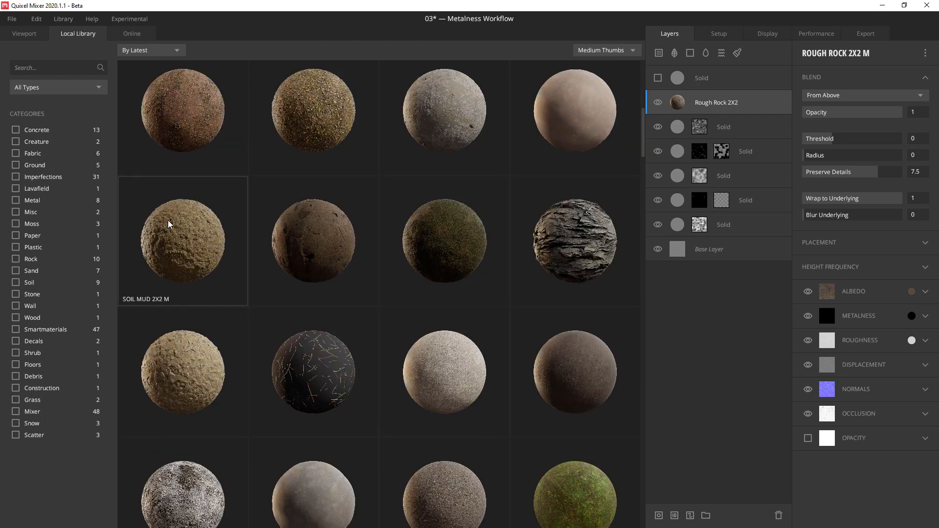
left_click(185, 222)
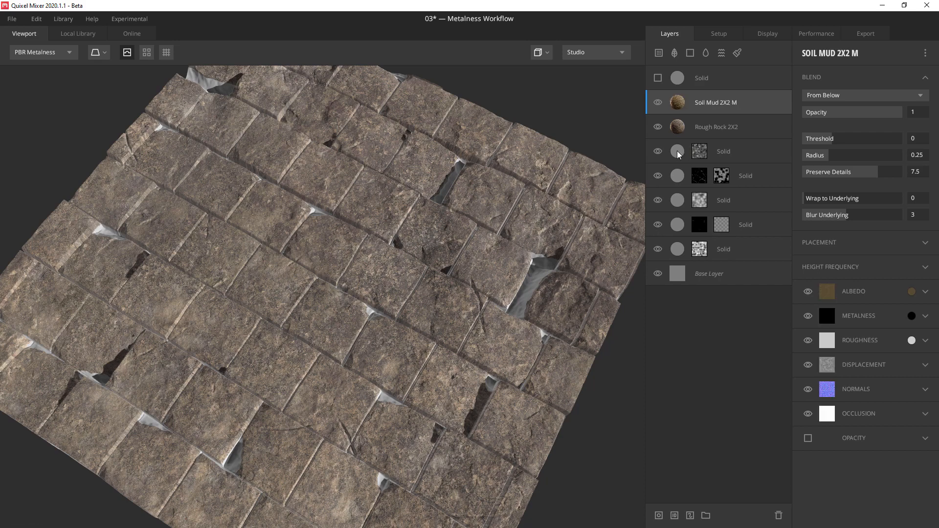
left_click(832, 138)
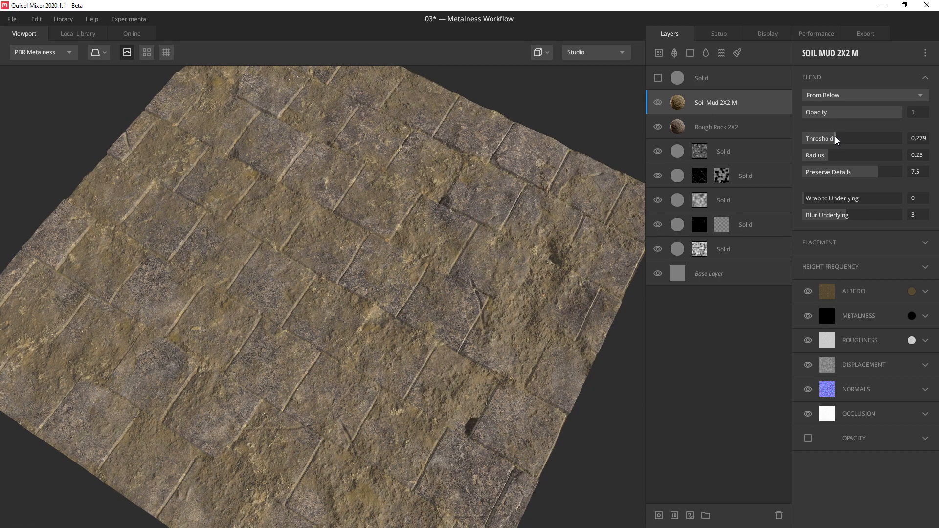
left_click_drag(832, 137, 831, 137)
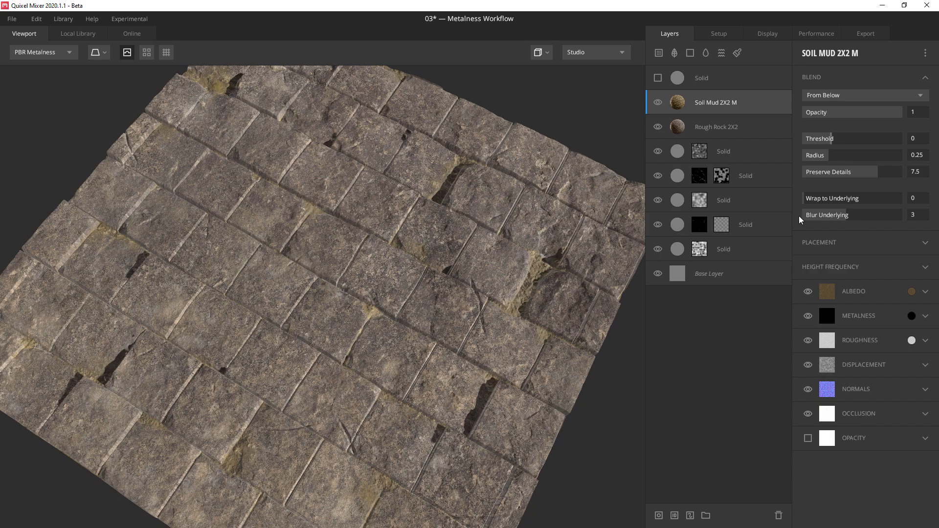
Darken the Rough Rock layer's albedo colour to the grey-brown 35322F
left_click(720, 215)
left_click_drag(367, 317, 182, 250)
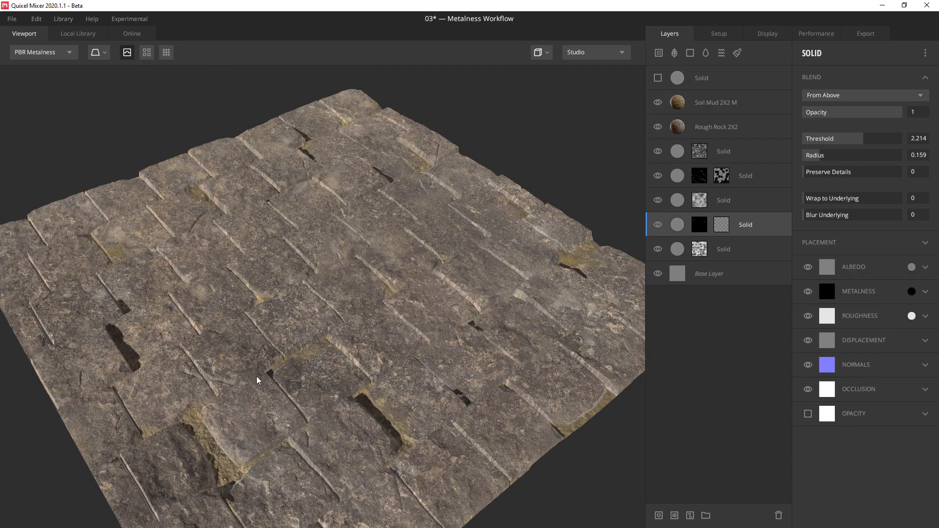
left_click_drag(256, 377, 520, 402)
left_click(697, 130)
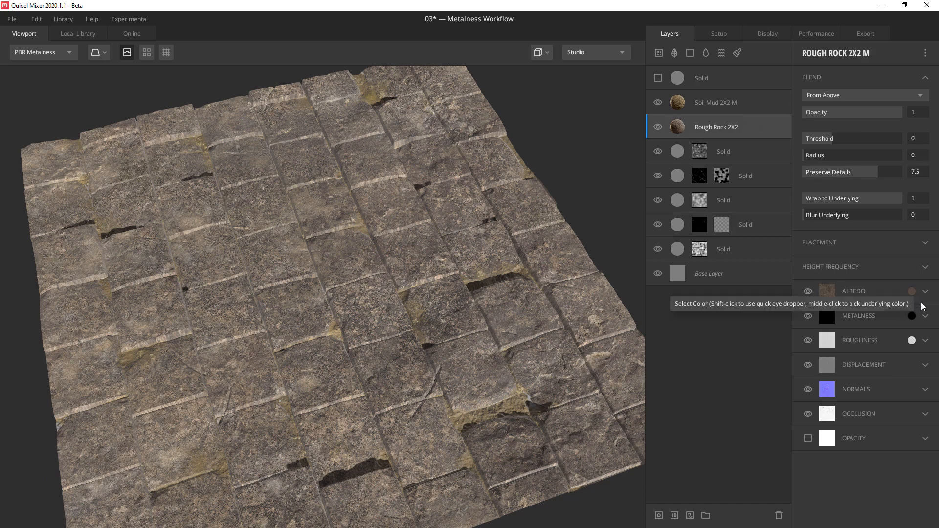
left_click(910, 291)
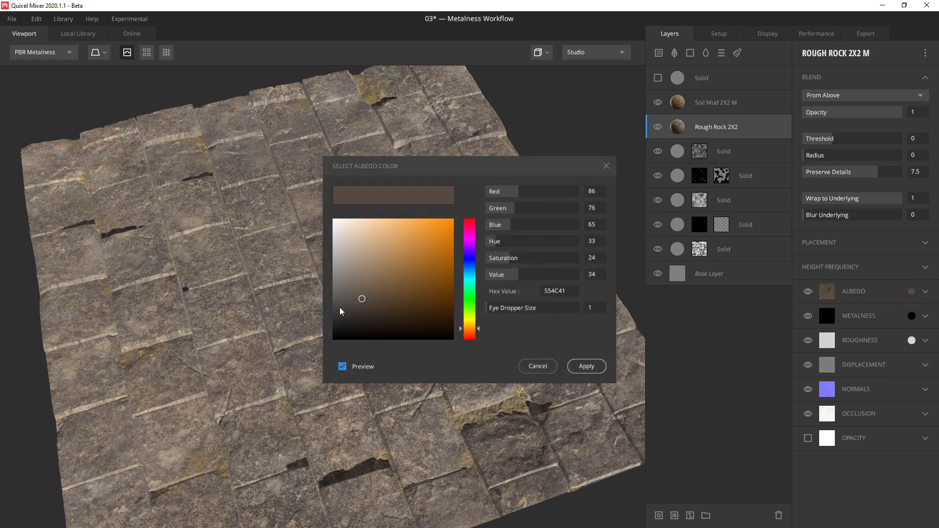
left_click_drag(341, 311, 349, 318)
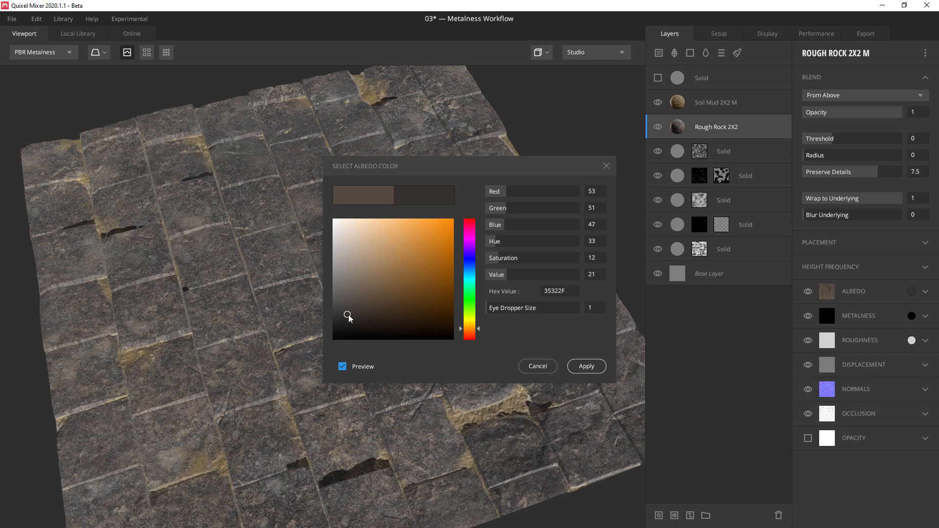
left_click(584, 366)
left_click_drag(334, 362, 475, 302)
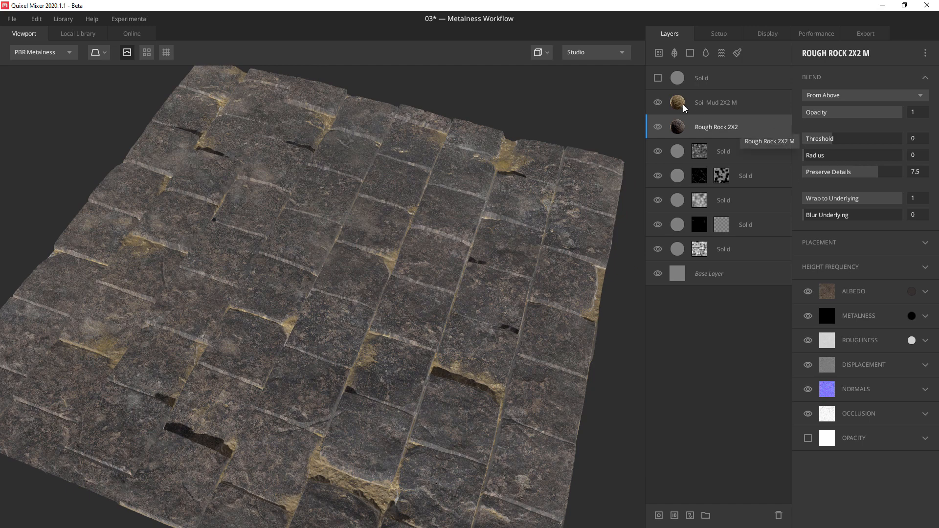
Set the Soil Mud layer's blend Radius to 0.154, Preserve Details to 0.697 and Threshold to 0.09
left_click(716, 103)
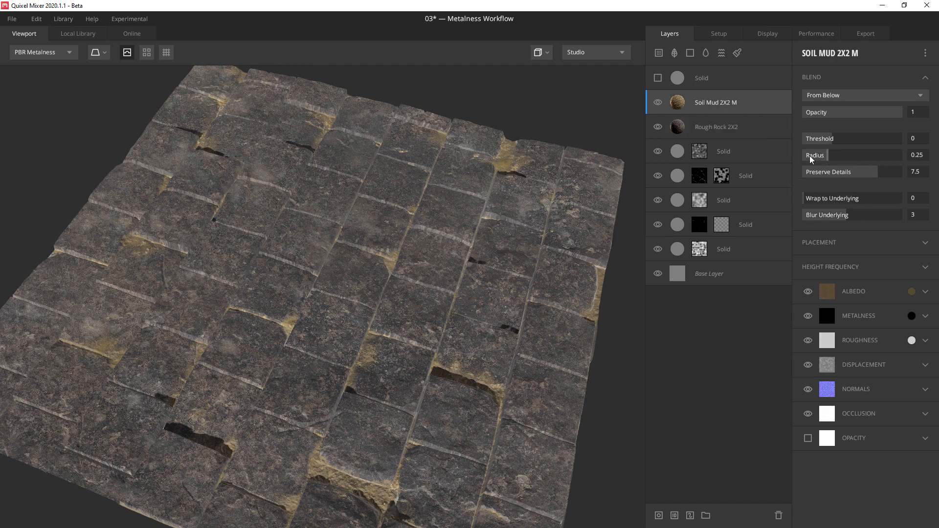
mouse_move(810, 159)
left_mouse_down()
mouse_move(798, 161)
mouse_move(818, 160)
left_mouse_up()
left_click_drag(876, 171, 810, 175)
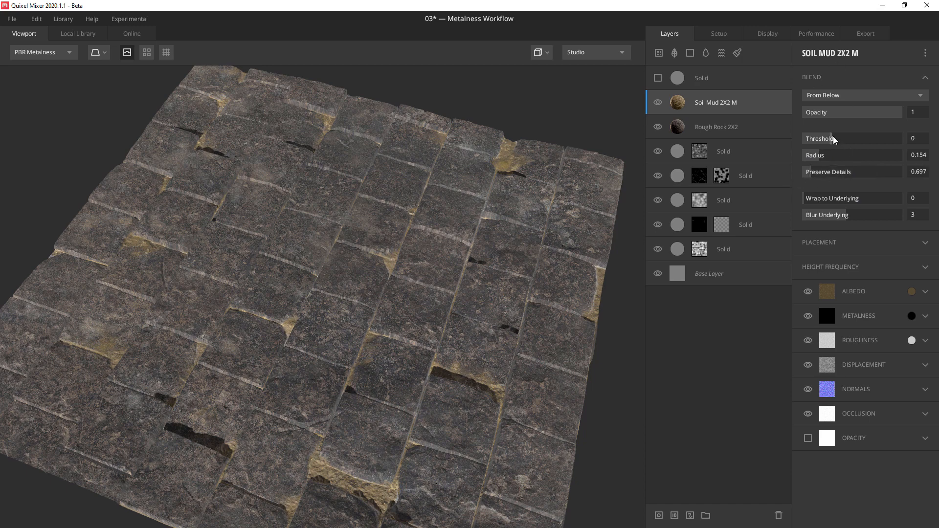
left_click_drag(833, 139, 834, 140)
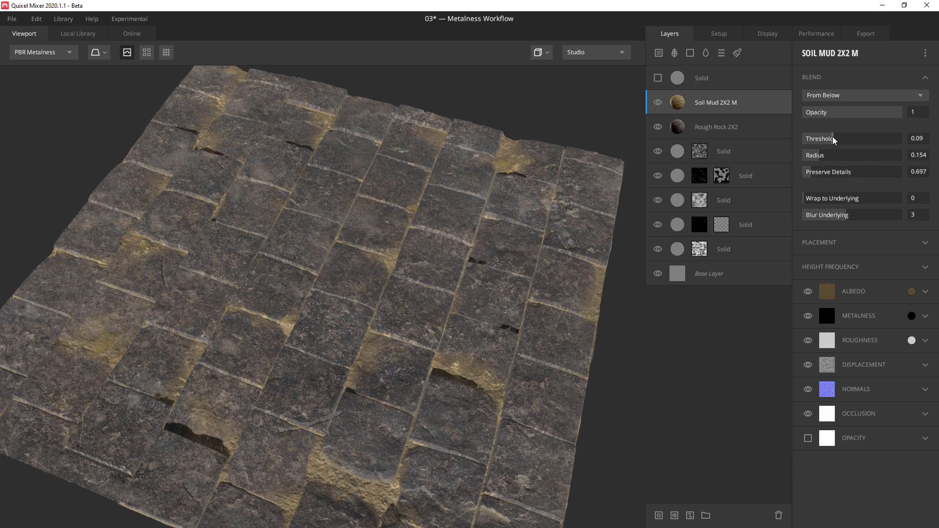
Set the Gaussian Blur Strength in the lowest solid layer's mask to 0.017 to round the brick corners
left_click_drag(430, 353, 303, 278)
right_click_drag(304, 277, 411, 291)
left_click_drag(411, 294, 410, 319)
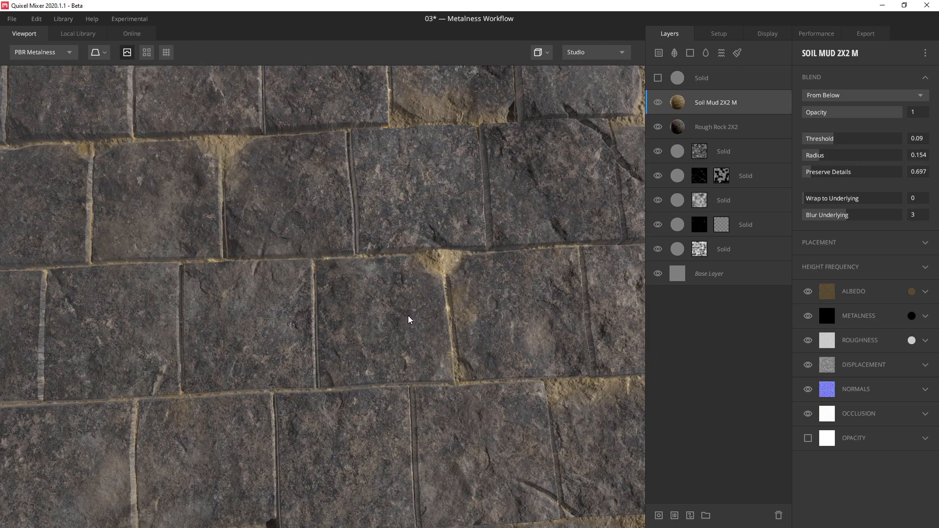
left_click(706, 246)
left_click(700, 225)
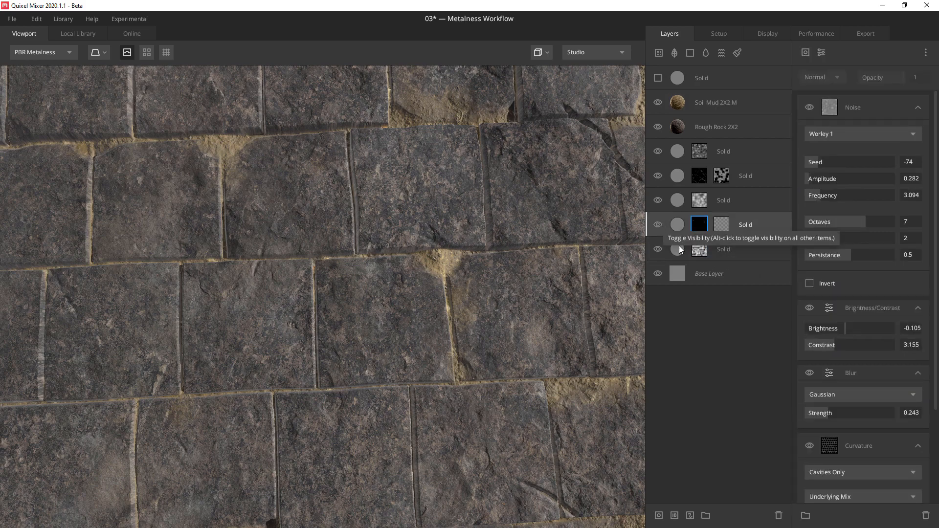
left_click(705, 250)
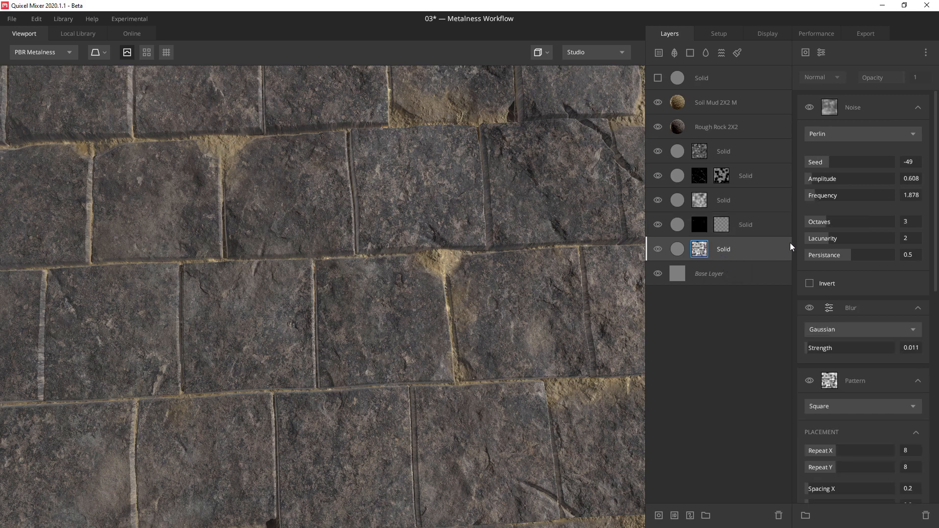
left_click(808, 347)
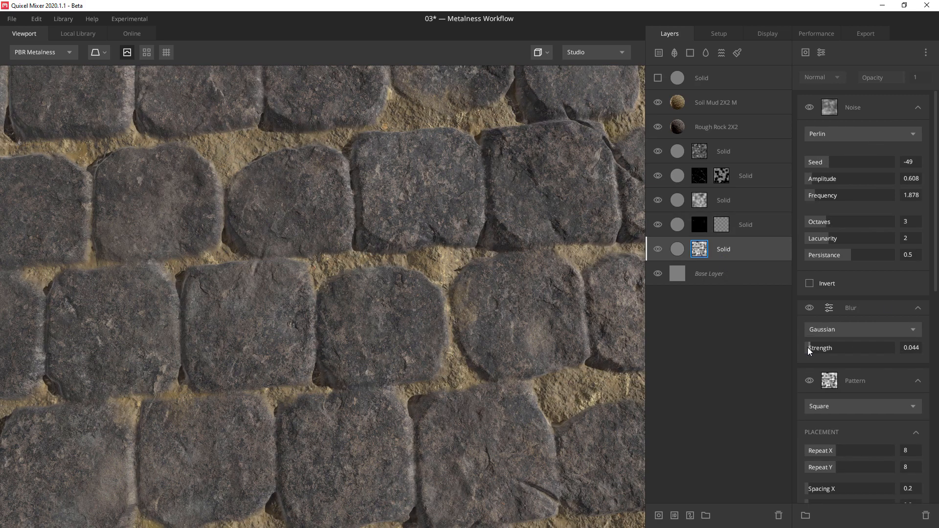
left_click(805, 347)
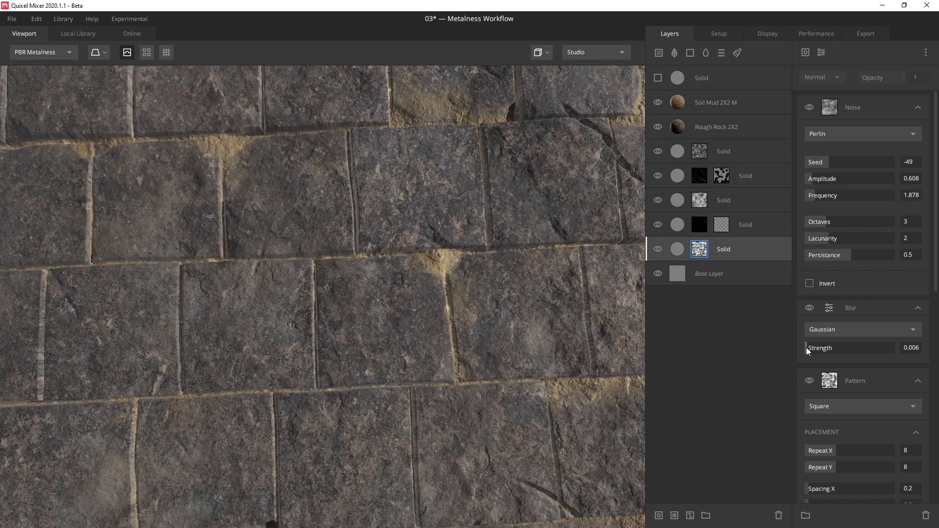
left_click(807, 347)
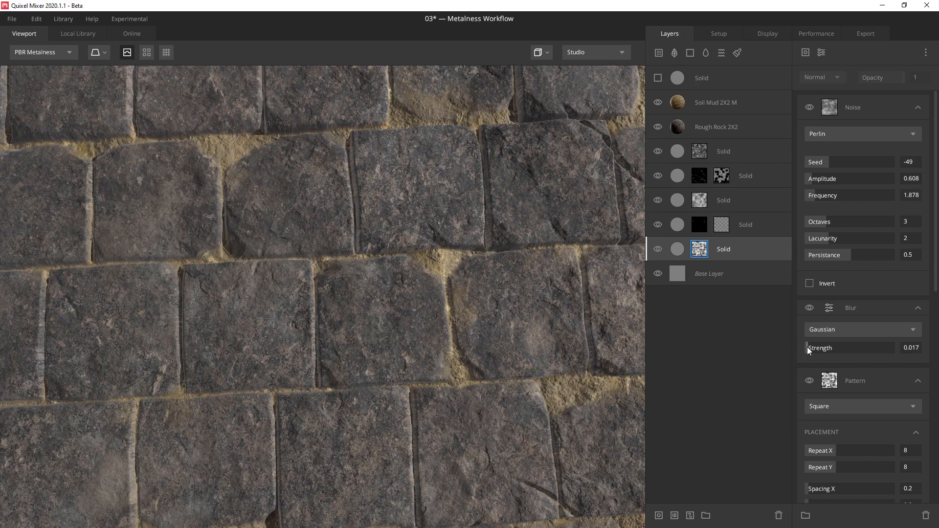
Add a Liquid layer above the Soil Mud layer and set its surface Threshold to 0.194
left_click_drag(489, 297, 392, 399)
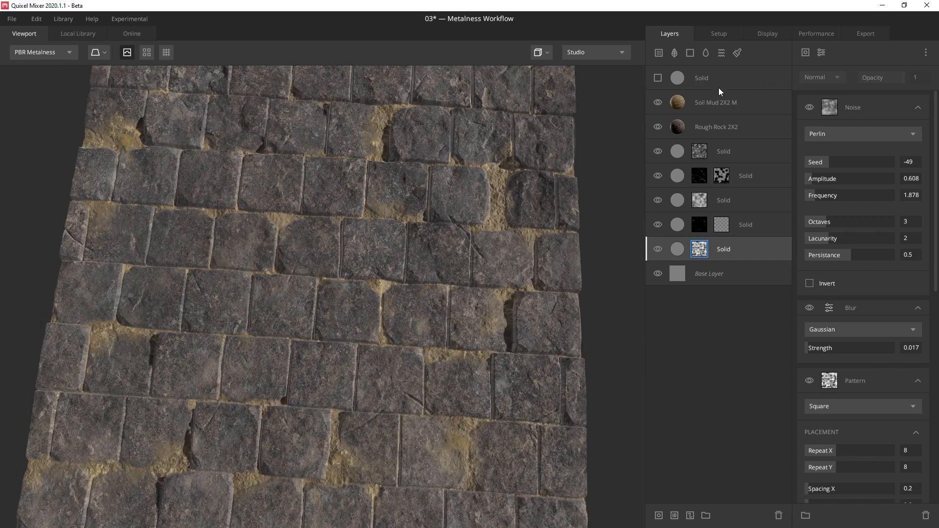
left_click(715, 102)
left_click(705, 52)
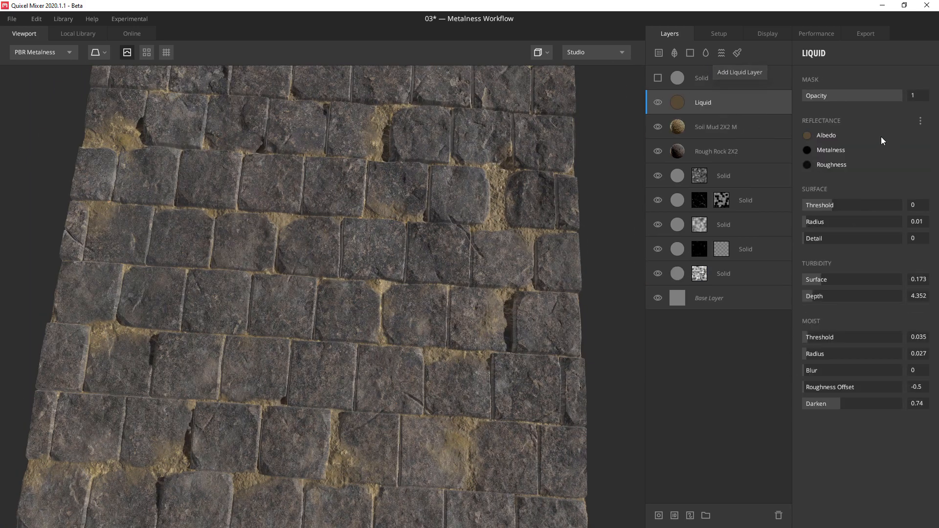
left_click(835, 204)
left_click_drag(835, 204, 834, 203)
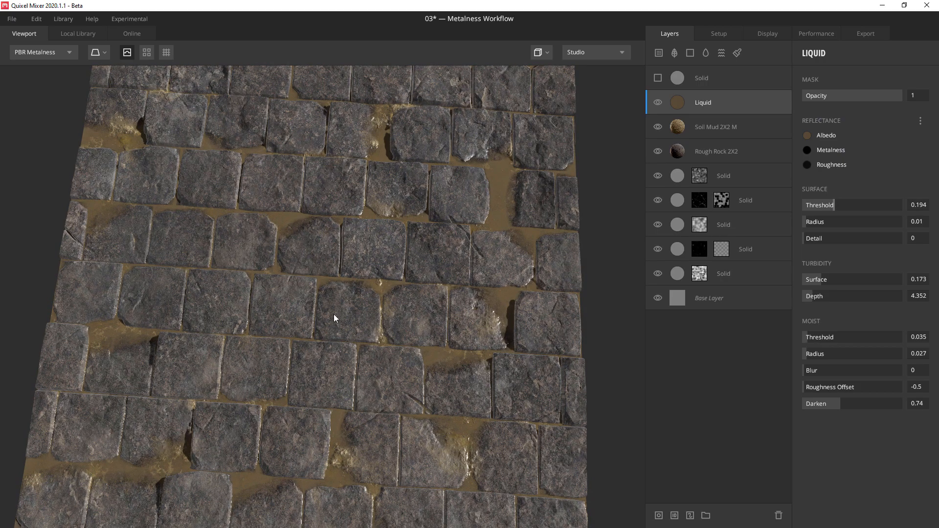
Set the Liquid layer's surface Radius to 0.114, moist Threshold to 0.1 and Darken to 1.065
left_click_drag(334, 314, 244, 220)
scroll(372, 316, "up", 3)
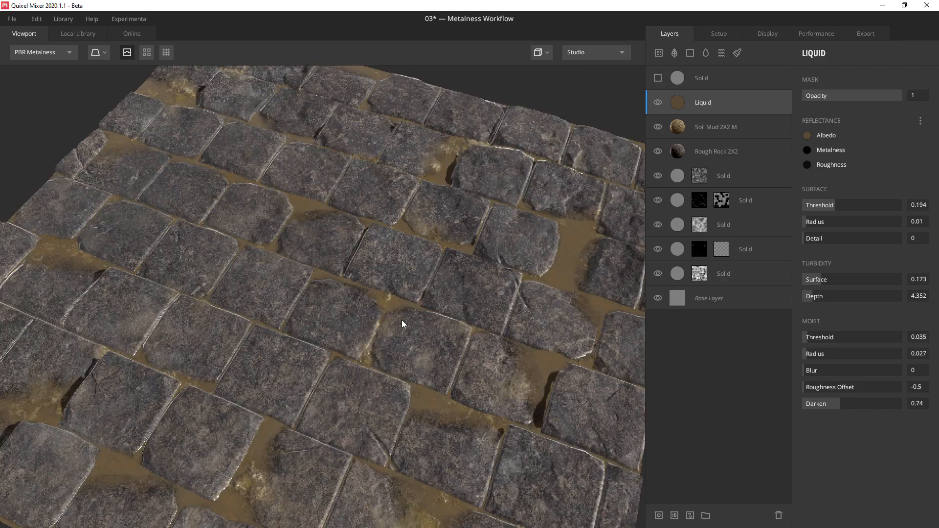
left_click_drag(401, 320, 462, 297)
mouse_move(817, 221)
left_mouse_down()
mouse_move(840, 221)
mouse_move(825, 221)
left_mouse_up()
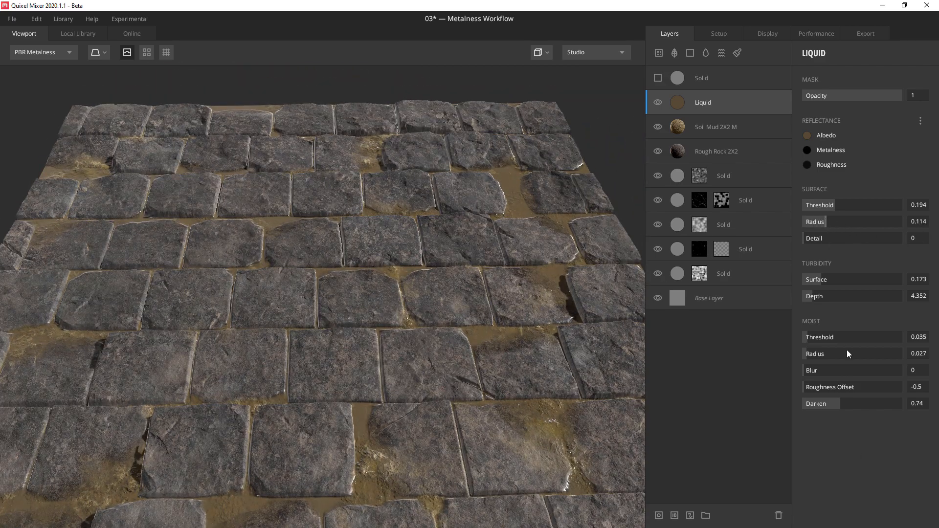
mouse_move(810, 337)
left_mouse_down()
mouse_move(828, 337)
mouse_move(813, 333)
left_mouse_up()
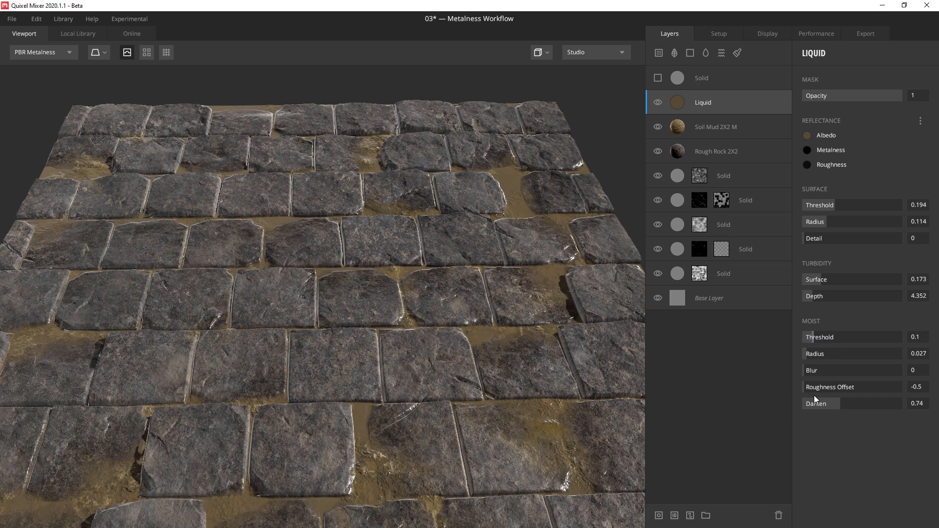
left_click_drag(859, 406, 856, 406)
Lower the Liquid layer's surface Threshold to 0.124
left_click_drag(243, 306, 406, 337)
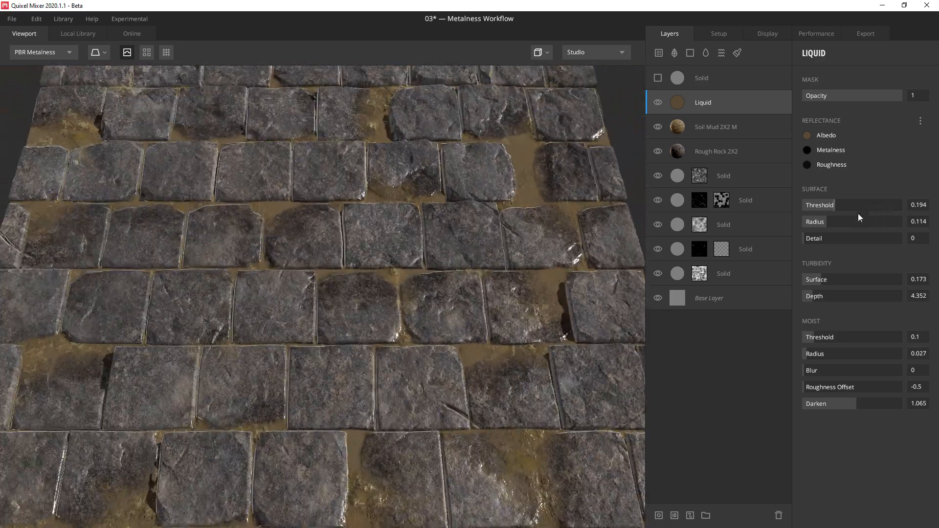
left_click_drag(834, 202, 833, 203)
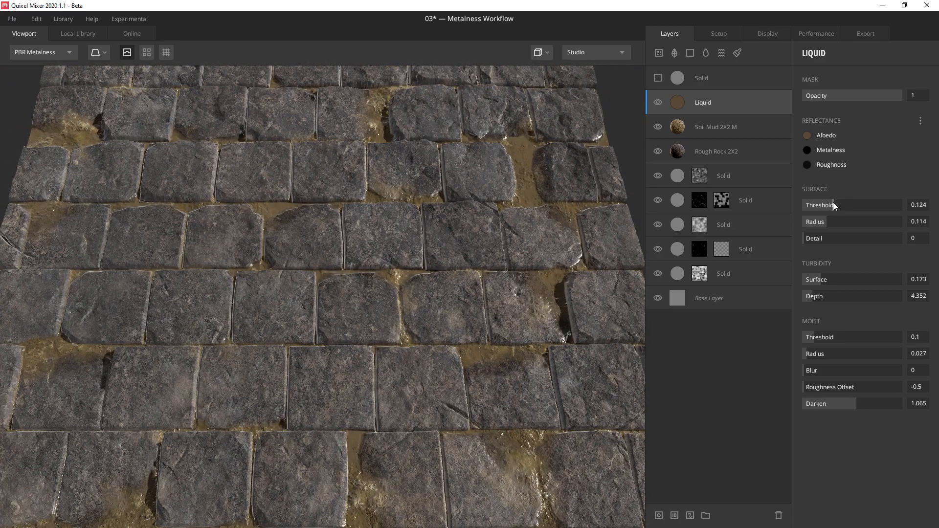
left_click_drag(353, 379, 457, 325)
scroll(375, 381, "down", 5)
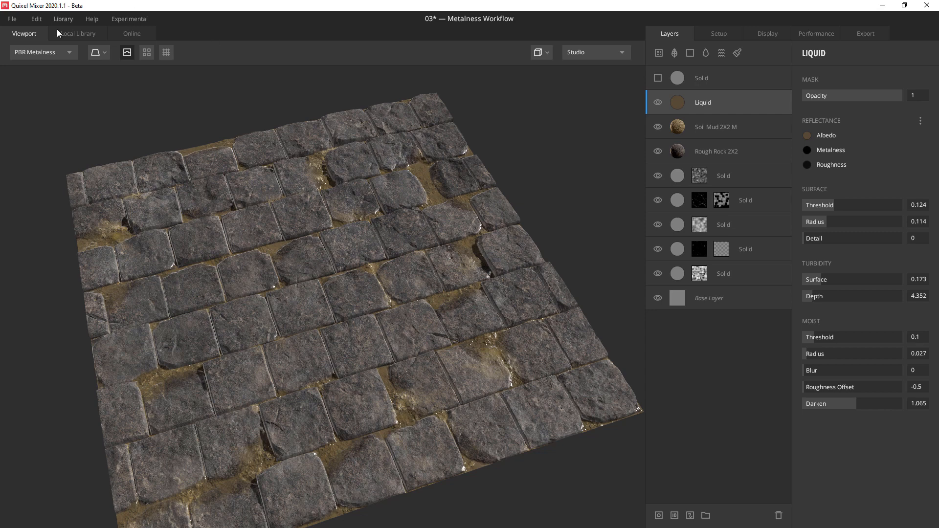
Add the Arid Debris material from the local library as a layer above the Liquid layer
left_click(71, 34)
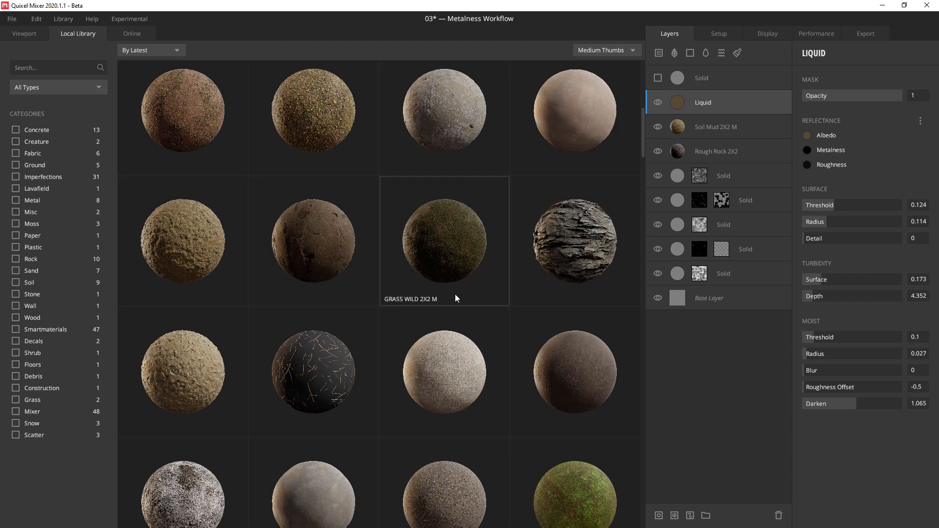
scroll(454, 296, "down", 1)
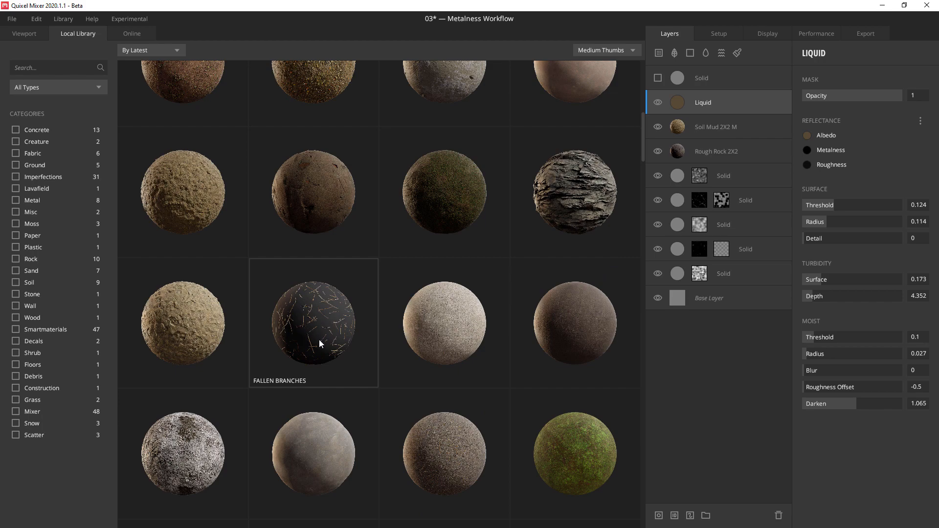
scroll(318, 341, "down", 5)
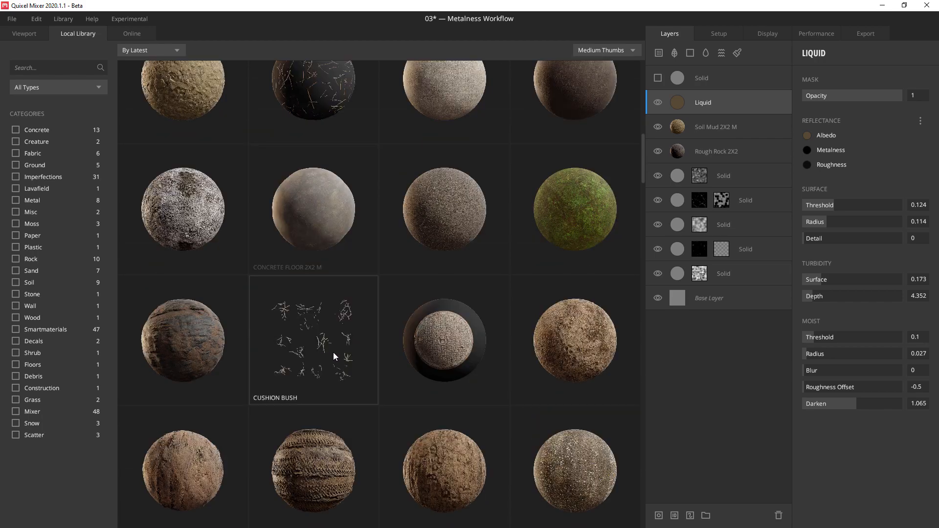
scroll(333, 352, "down", 15)
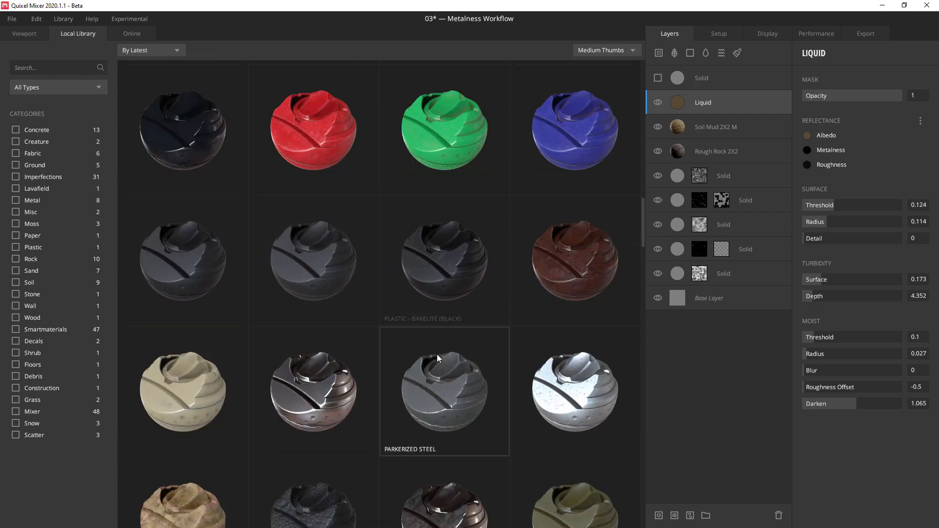
scroll(445, 360, "down", 15)
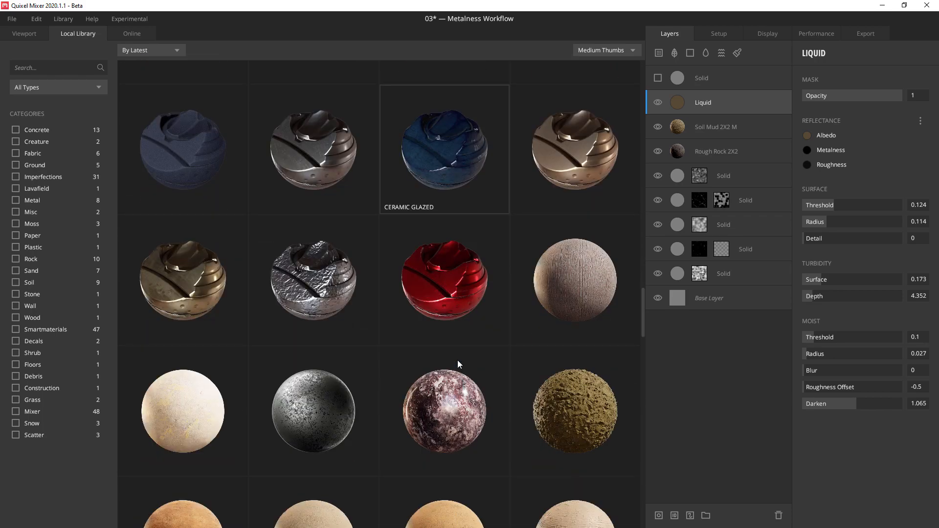
scroll(457, 359, "down", 15)
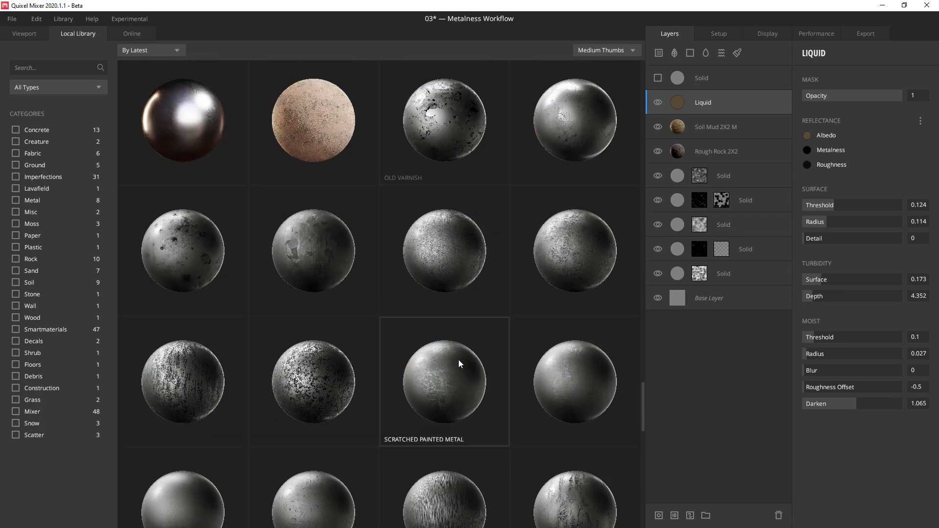
scroll(459, 363, "down", 15)
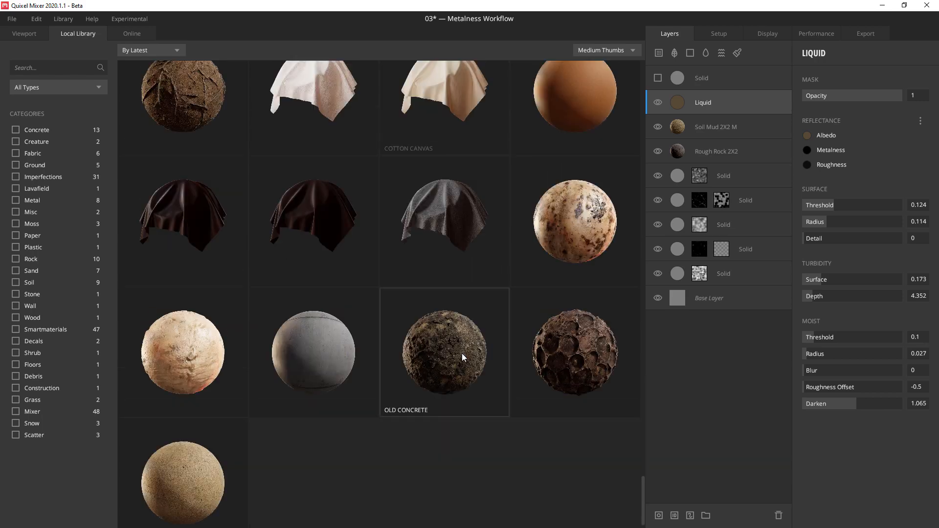
left_click_drag(642, 494, 633, 104)
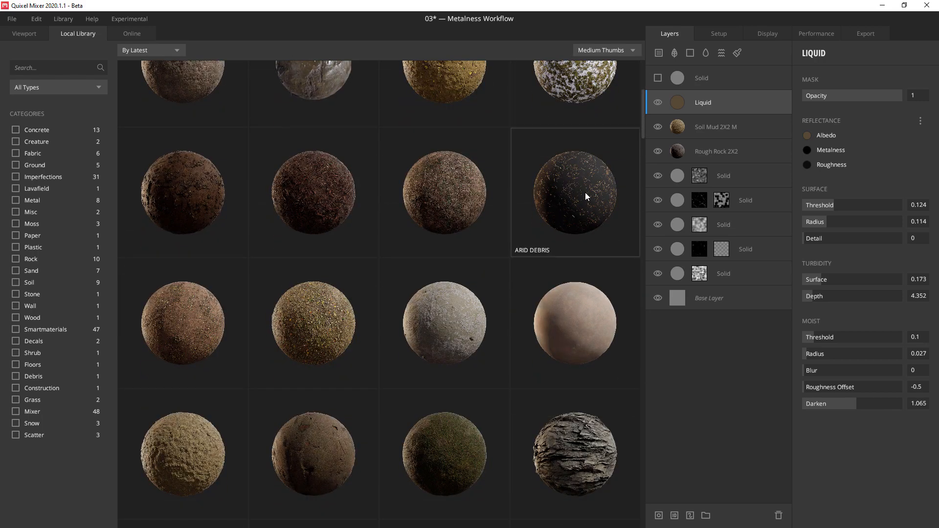
scroll(588, 152, "down", 1)
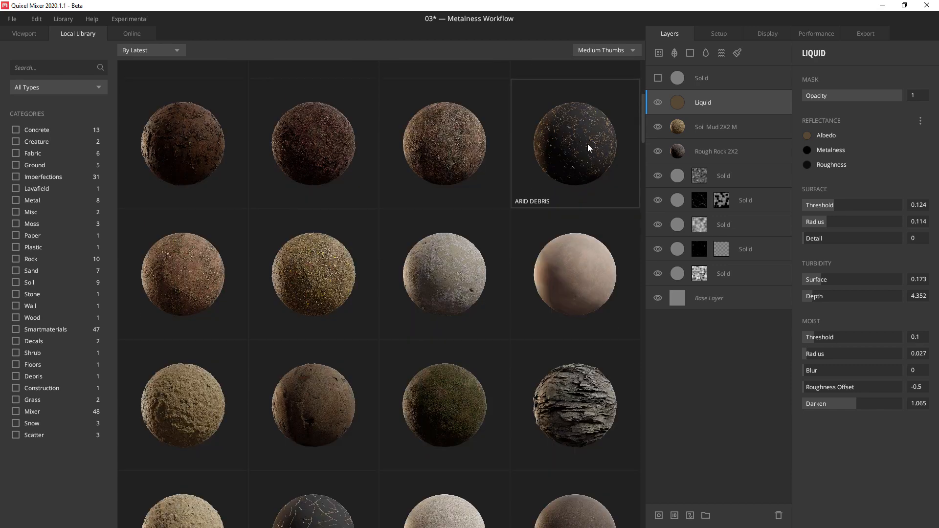
scroll(588, 144, "down", 2)
scroll(582, 121, "up", 3)
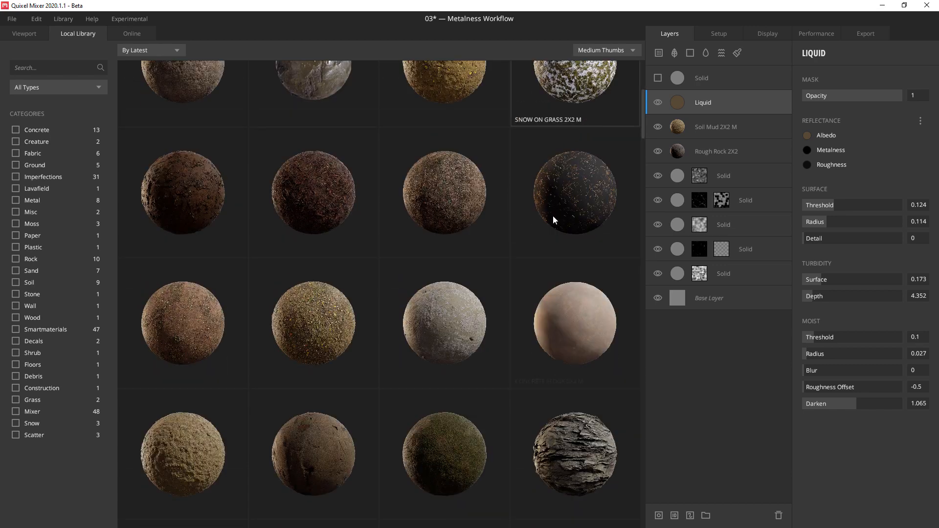
left_click(572, 198)
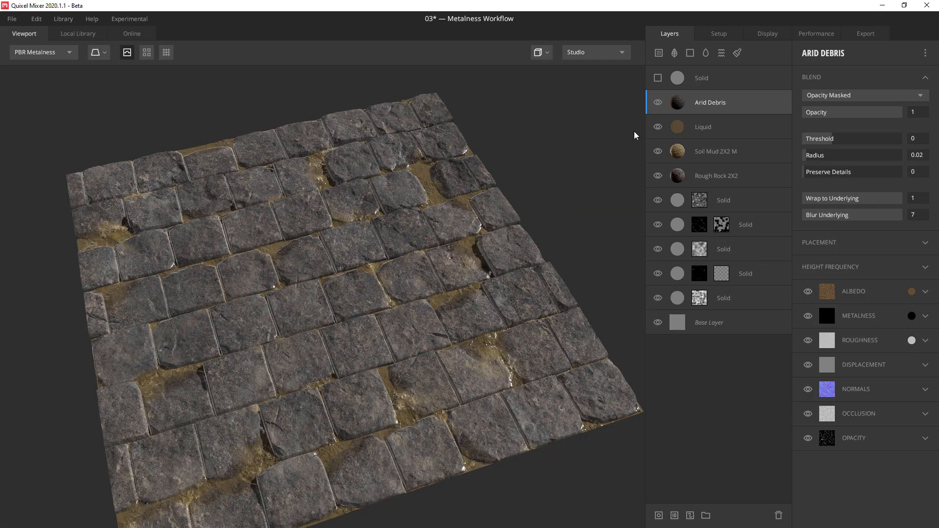
Set the Arid Debris layer's blend mode to From Above, keeping Wrap to Underlying at 1
left_click(864, 95)
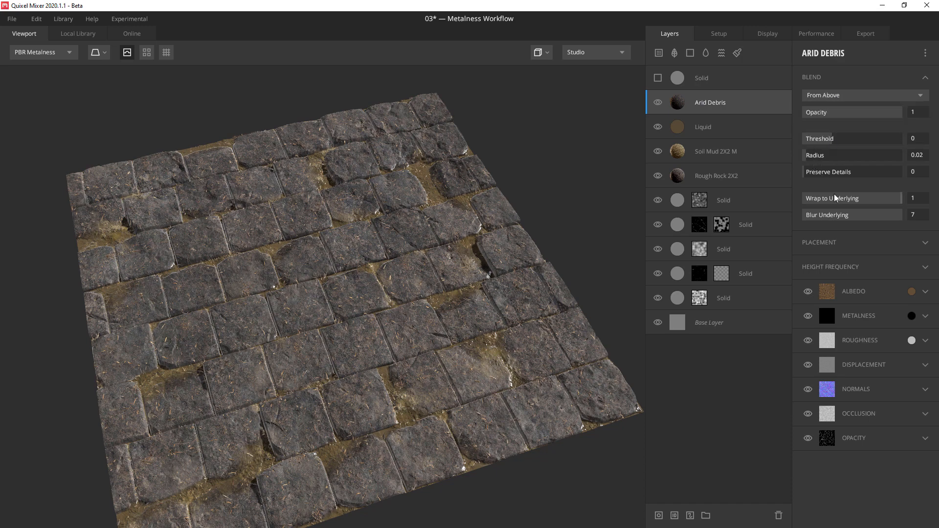
mouse_move(898, 196)
left_mouse_down()
mouse_move(806, 198)
mouse_move(902, 198)
left_mouse_up()
scroll(361, 272, "up", 10)
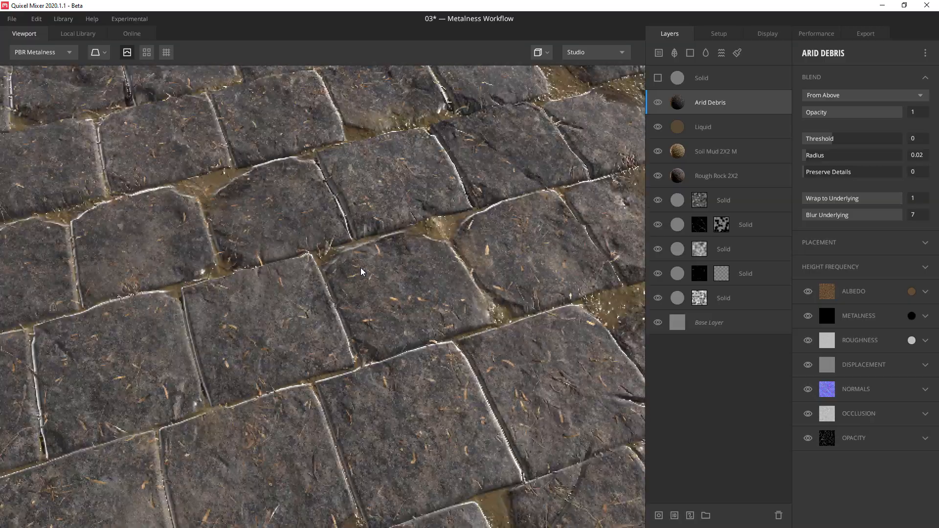
left_click_drag(361, 272, 171, 270)
scroll(341, 312, "down", 5)
left_click_drag(341, 313, 416, 352)
scroll(420, 347, "up", 10)
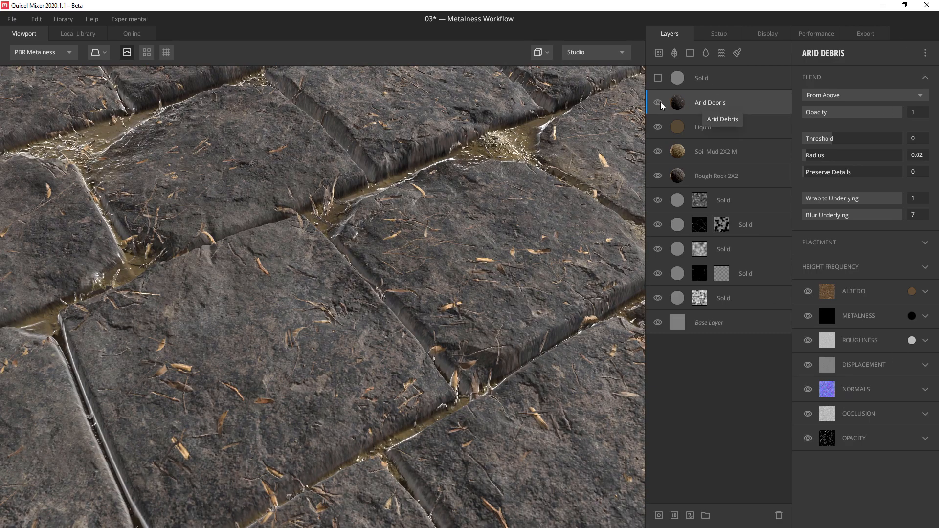
Expand the Displacement and Normals settings of the Arid Debris layer and review them
left_click(924, 366)
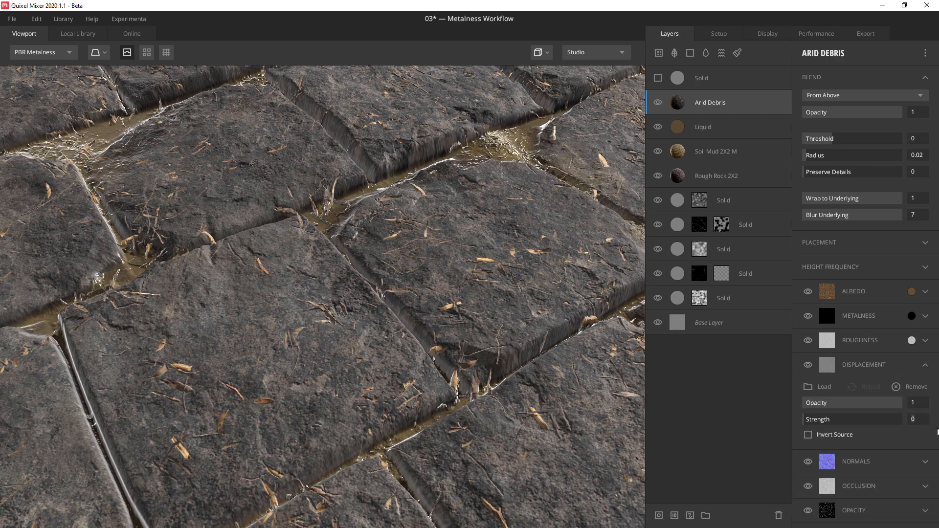
left_click(925, 462)
scroll(906, 464, "down", 3)
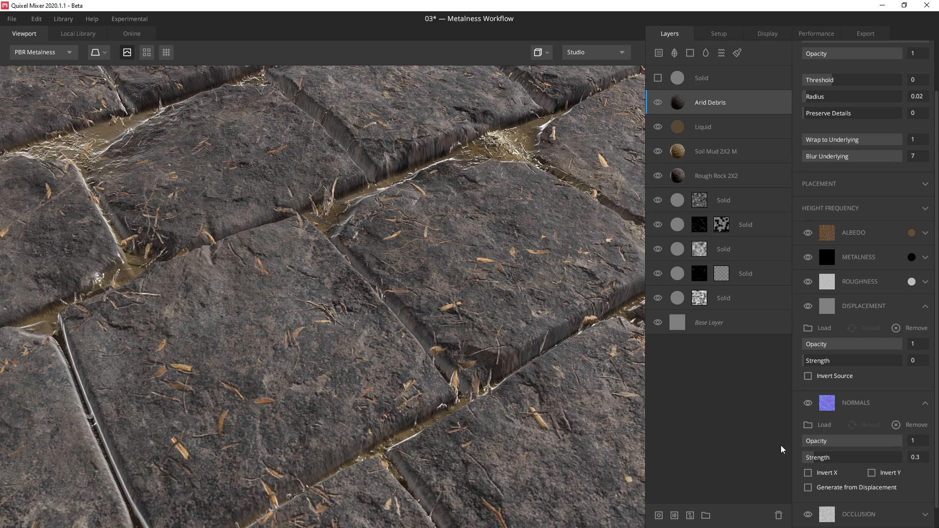
scroll(297, 311, "down", 3)
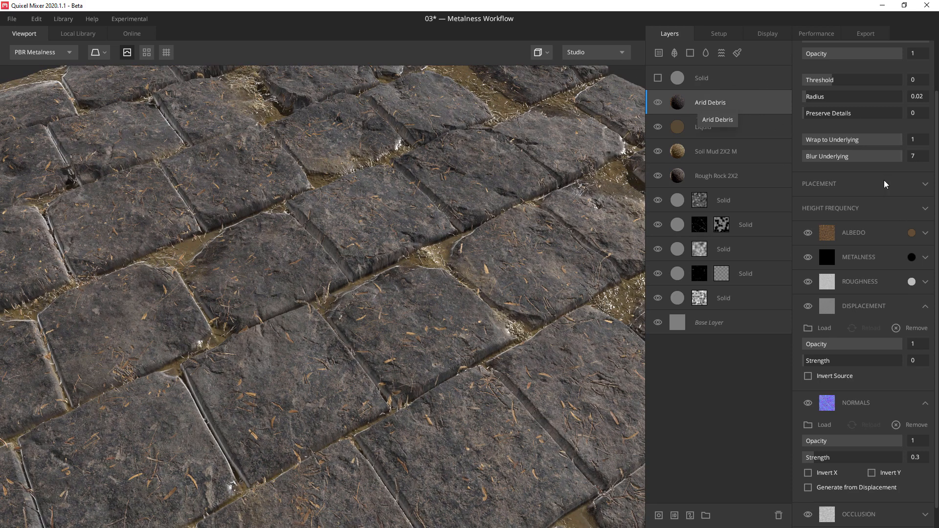
scroll(934, 218, "up", 1)
scroll(934, 218, "up", 2)
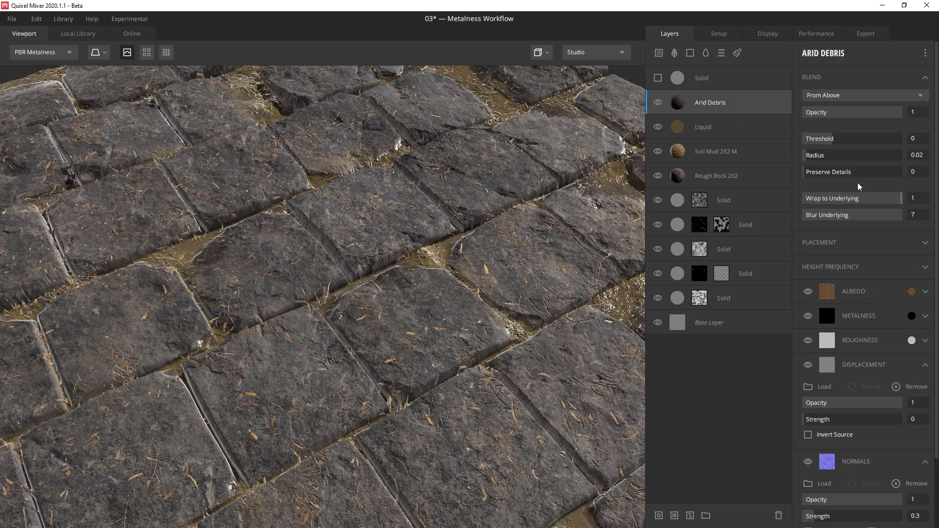
Try a blend Radius of 0.577 on the Arid Debris layer and inspect the debris up close
left_click_drag(809, 157, 839, 158)
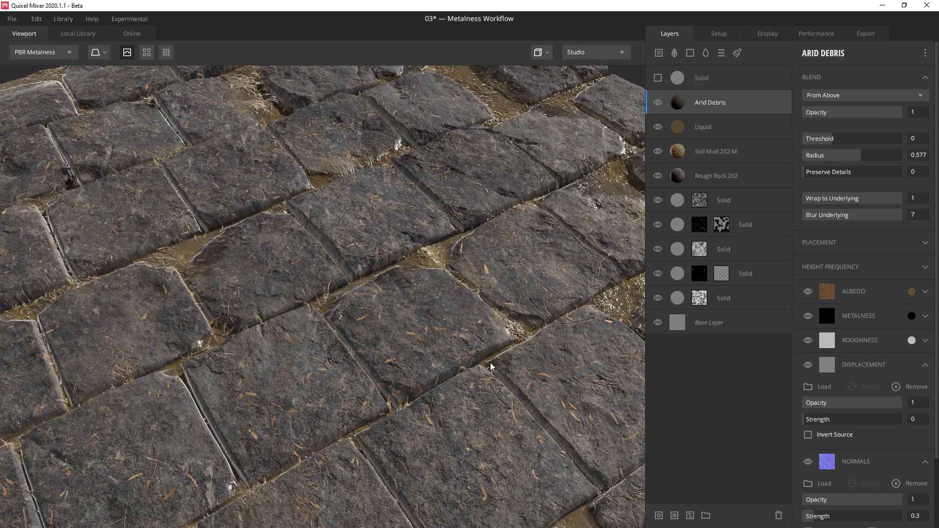
scroll(490, 367, "up", 3)
middle_click_drag(490, 367, 244, 317)
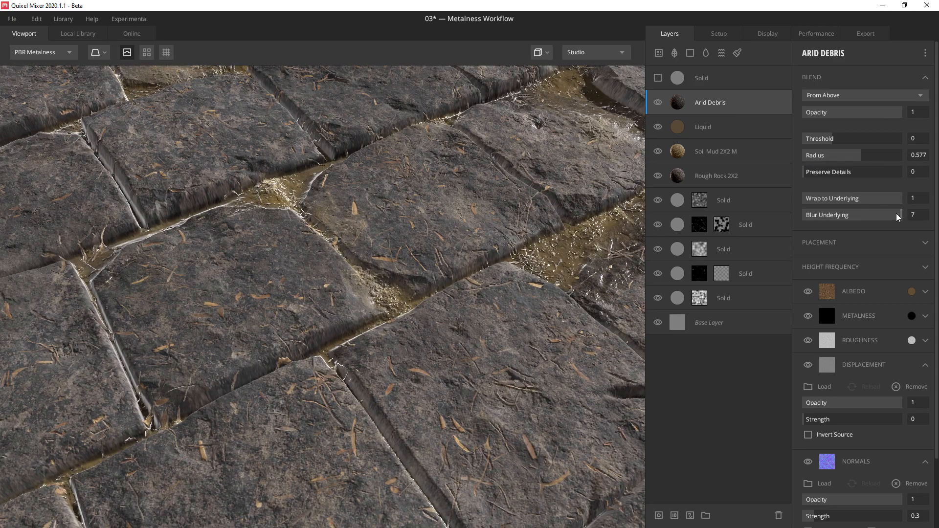
Set the Arid Debris layer's Blur Underlying to 4 and its blend Radius to 0
left_click_drag(898, 217, 747, 216)
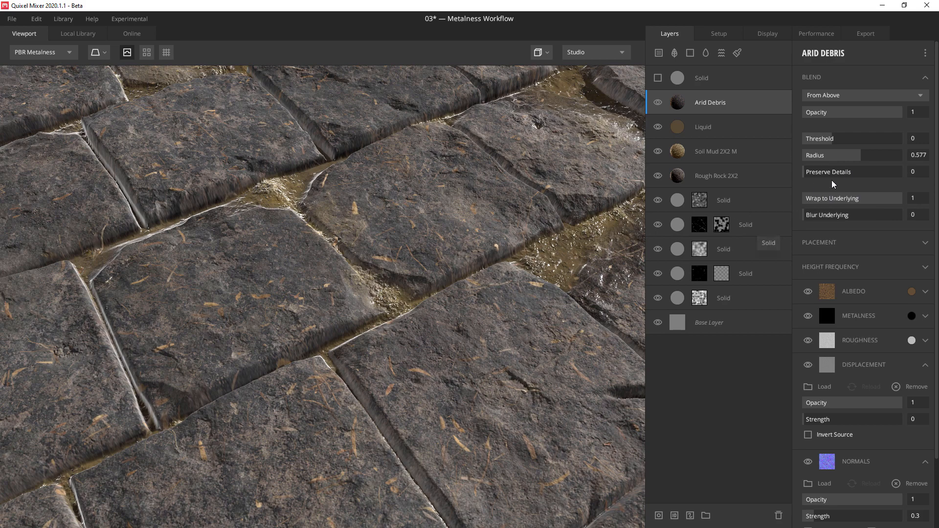
left_click_drag(806, 220, 864, 221)
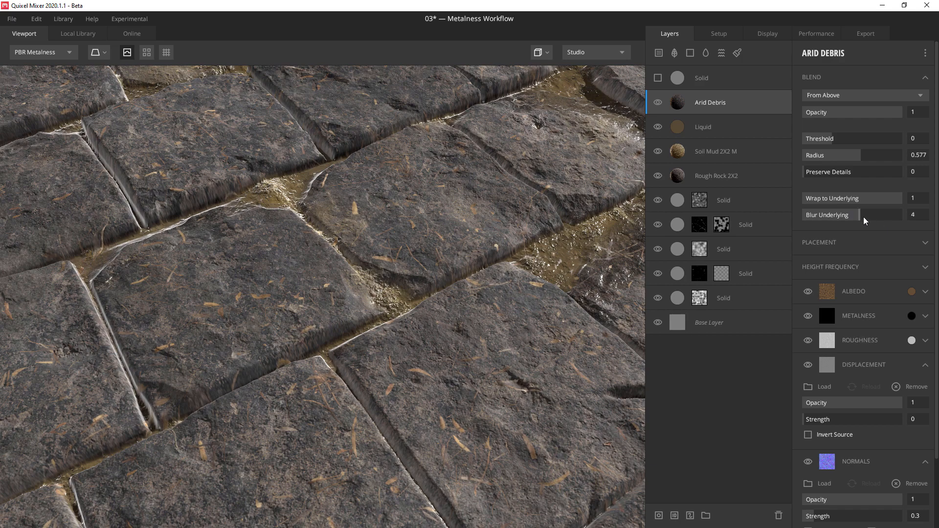
left_click_drag(850, 160, 787, 158)
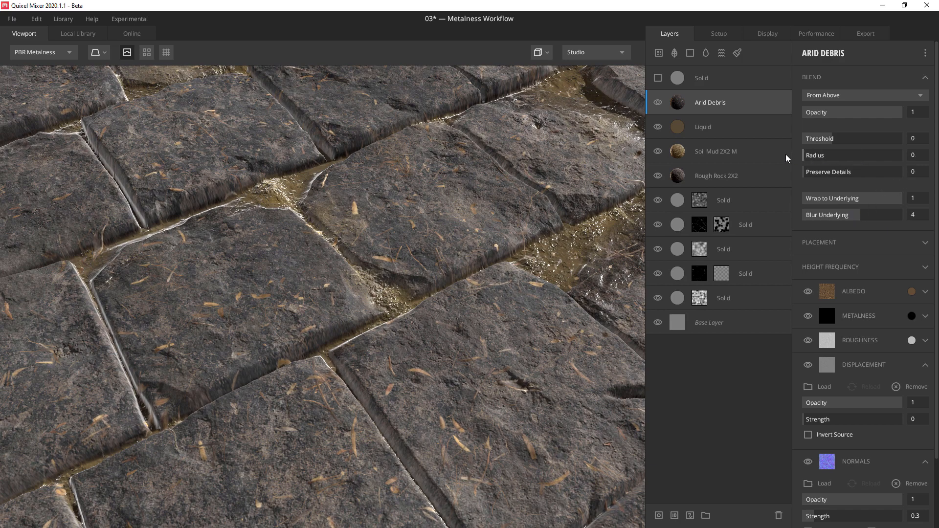
Set the normals Strength of the Arid Debris layer to 1
middle_click_drag(141, 263, 516, 436)
middle_click_drag(264, 273, 433, 401)
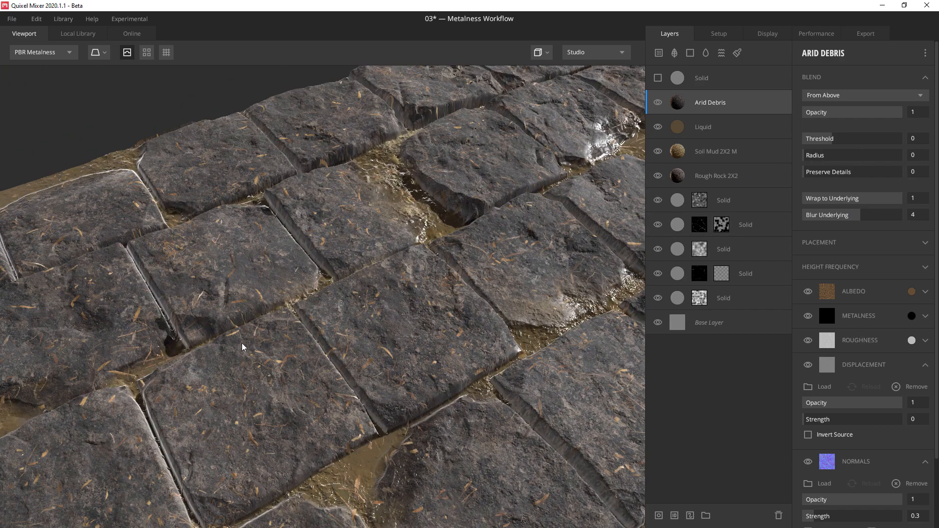
middle_click_drag(240, 341, 508, 440)
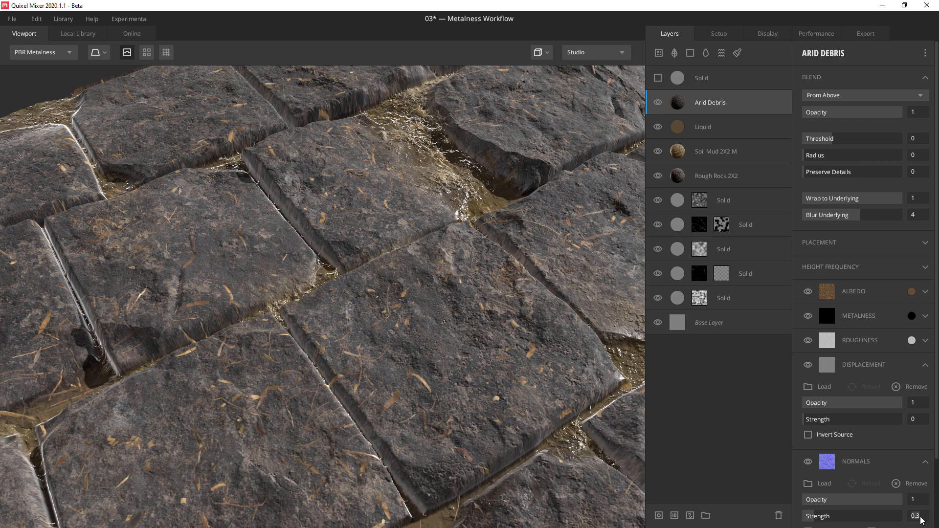
scroll(453, 316, "down", 5)
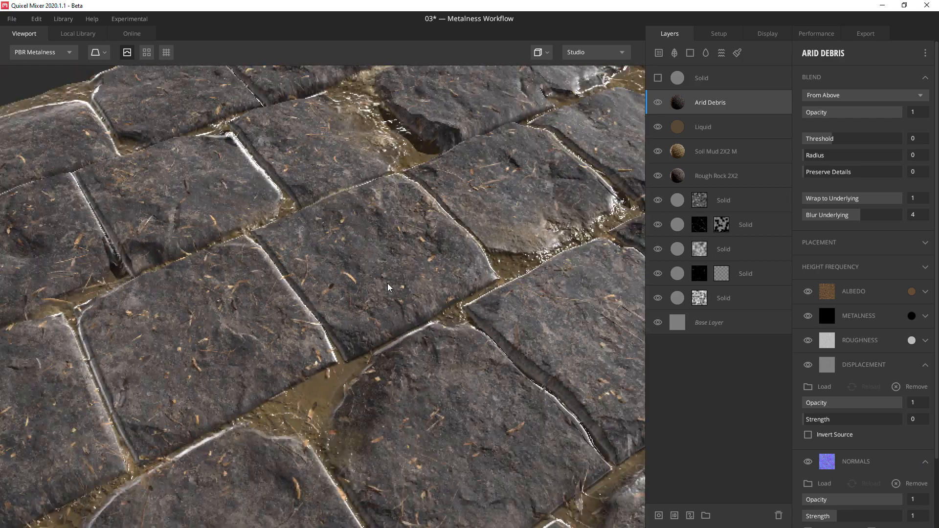
scroll(453, 316, "down", 5)
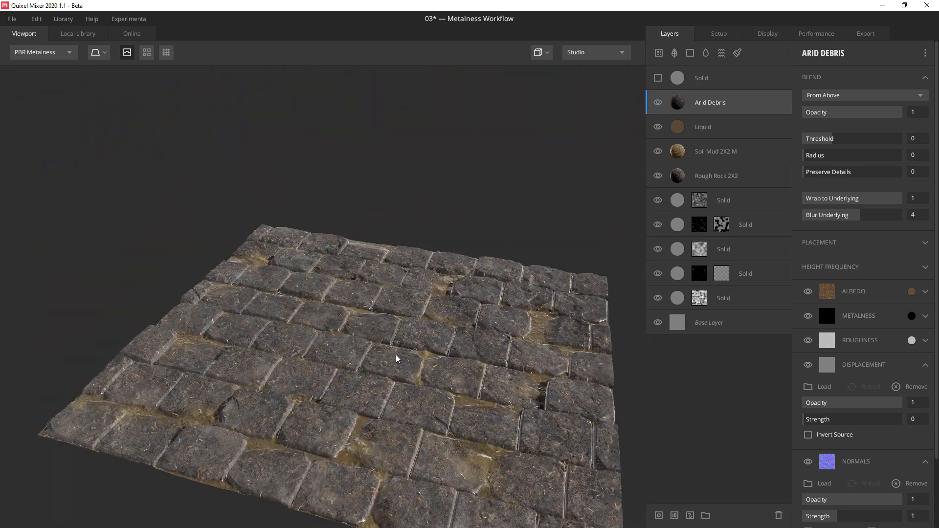
Switch the viewport to Top View and add a paint mask to the Arid Debris layer
left_click(539, 54)
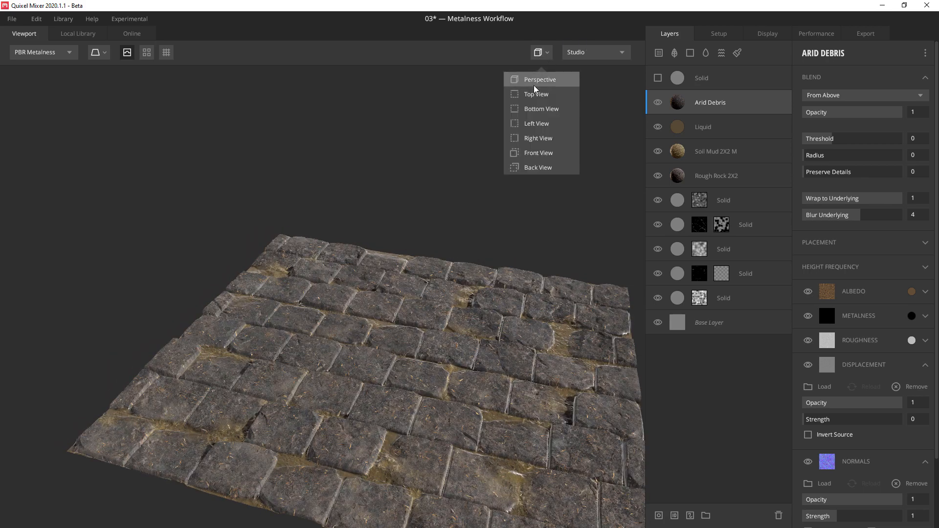
left_click(534, 93)
scroll(325, 297, "up", 5)
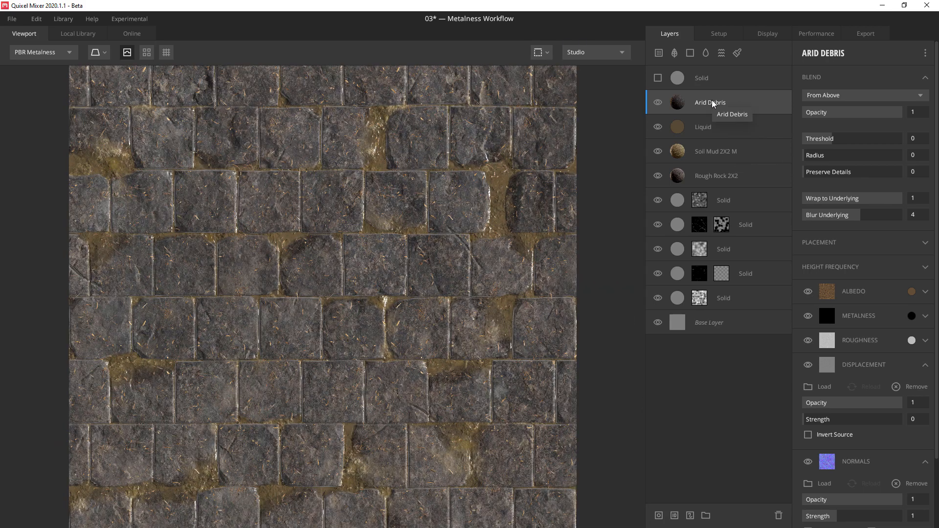
right_click(713, 104)
left_click(735, 226)
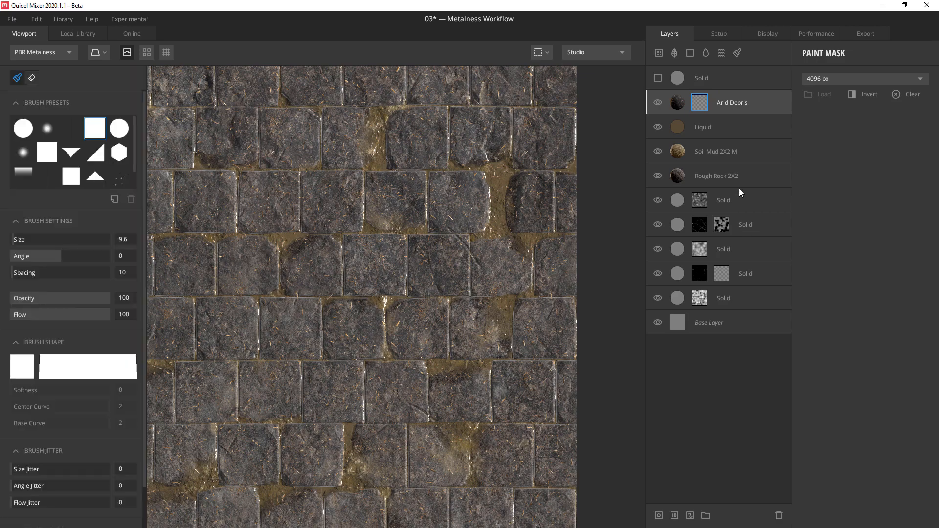
Enlarge the square mask brush to size 25.35 and mask the debris off a single brick
scroll(444, 329, "up", 5)
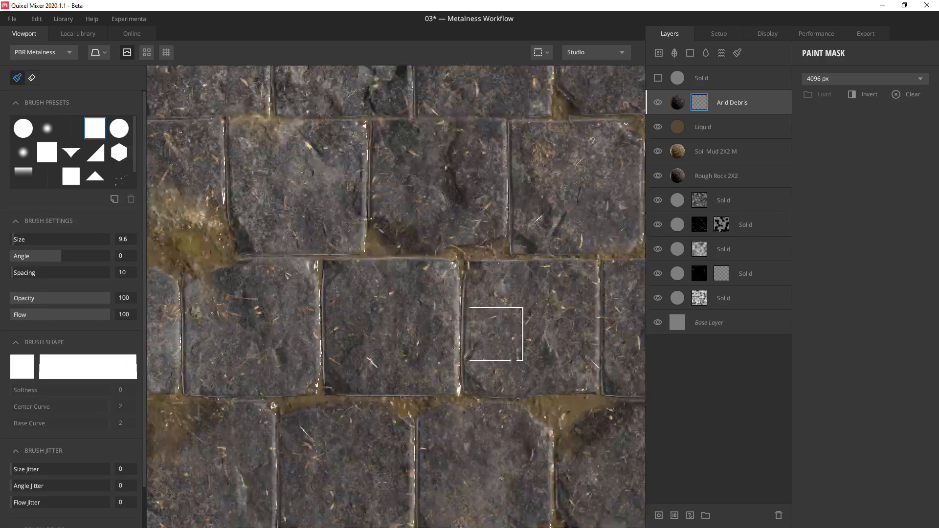
middle_click_drag(496, 334, 335, 324)
scroll(323, 319, "up", 3)
scroll(371, 317, "down", 5)
scroll(401, 316, "up", 3)
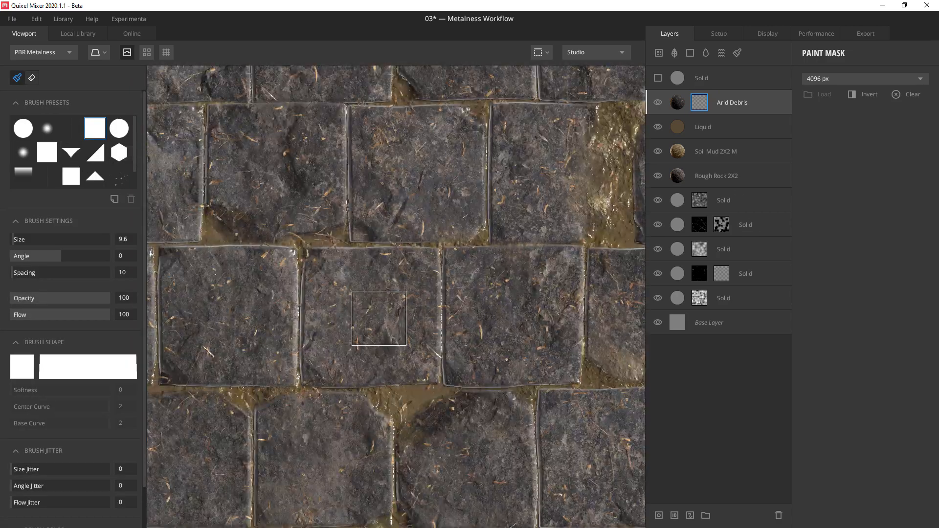
mouse_move(380, 329)
right_mouse_down("ctrl")
mouse_move(478, 330)
mouse_move(416, 330)
mouse_move(435, 329)
mouse_move(425, 329)
right_mouse_up("ctrl")
left_click(369, 318)
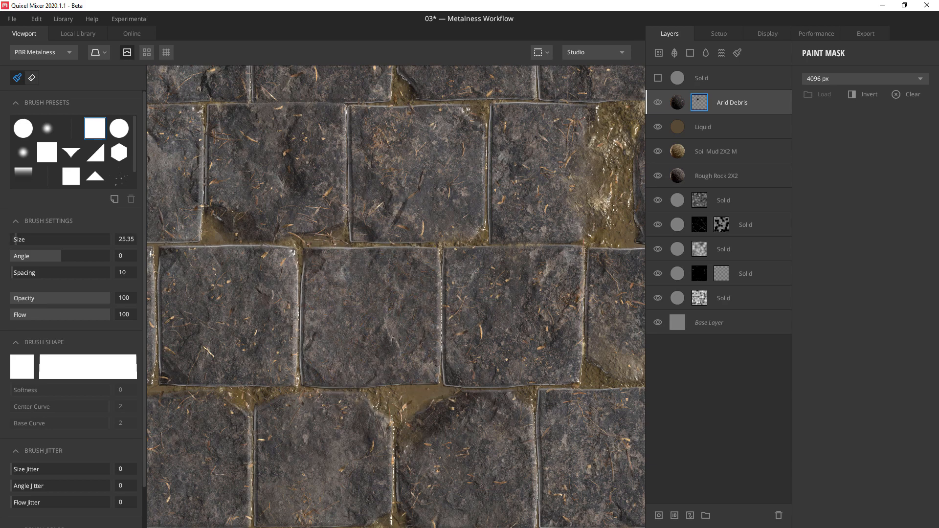
Mask the debris off several scattered bricks in the upper and middle rows using single square brush stamps
scroll(370, 318, "down", 2)
middle_click_drag(301, 210, 363, 345)
left_click(357, 338)
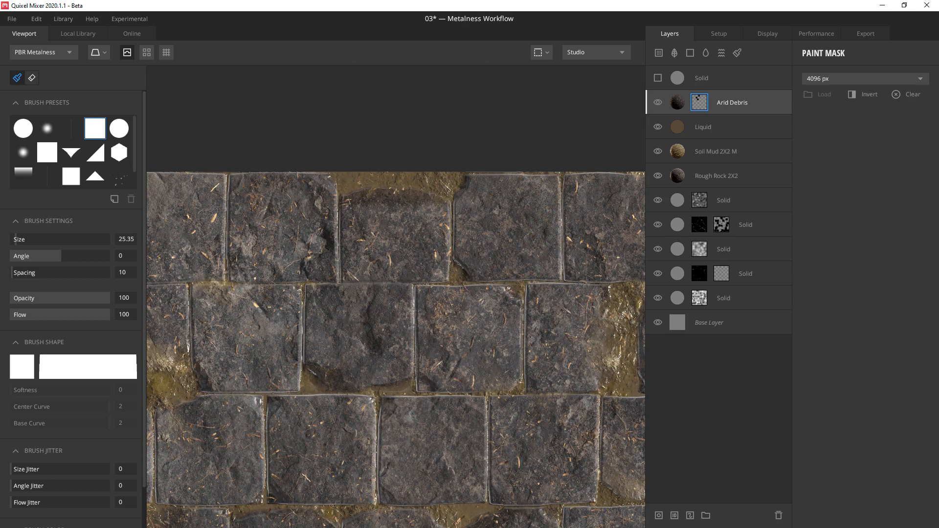
middle_click_drag(519, 340, 293, 232)
left_click(466, 228)
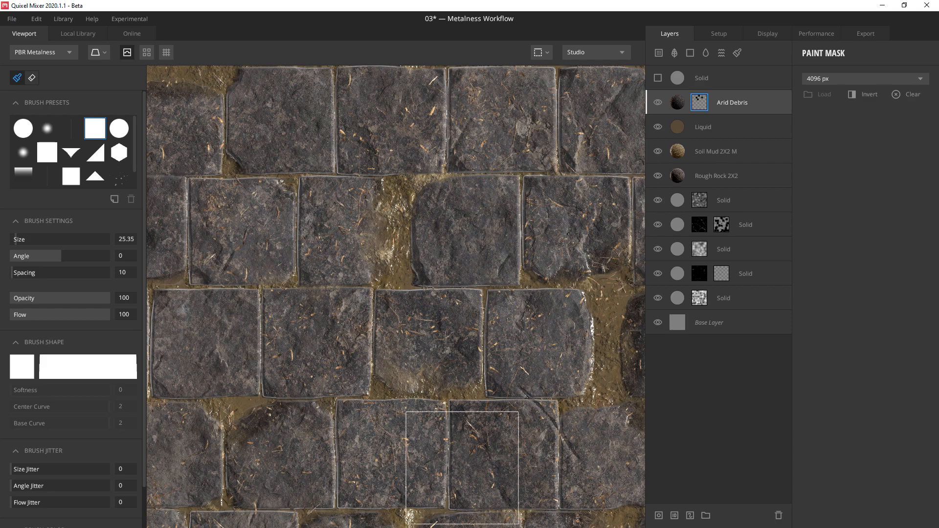
middle_click_drag(462, 468, 431, 381)
left_click(403, 248)
middle_click_drag(455, 444, 458, 241)
left_click(455, 267)
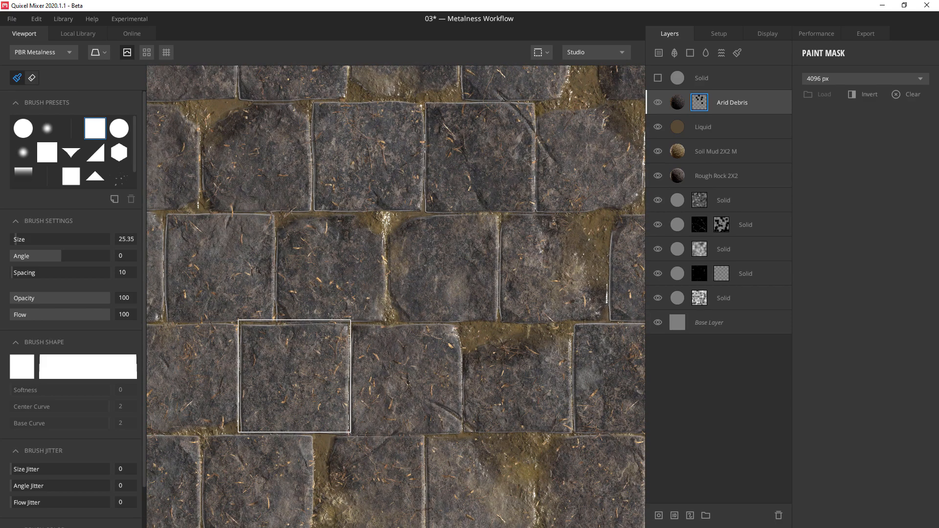
Mask the debris off individual bricks in the lower rows of the surface
left_click(295, 376)
mouse_move(393, 458)
middle_mouse_down()
mouse_move(488, 287)
mouse_move(620, 203)
middle_mouse_up()
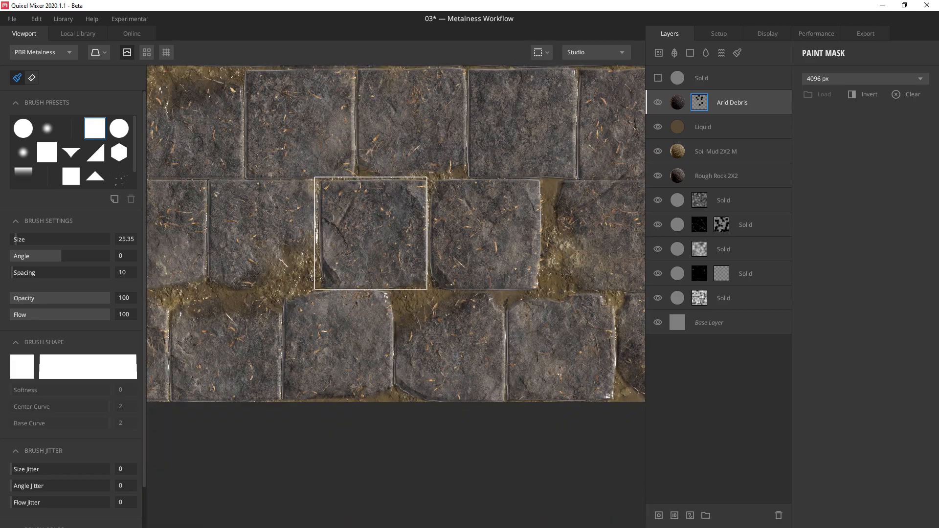
left_click(371, 233)
left_click(458, 344)
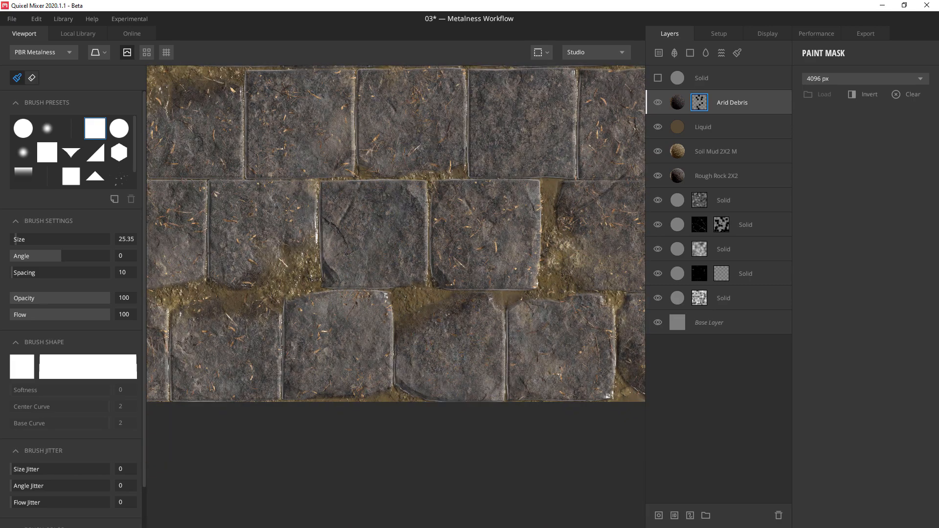
mouse_move(295, 290)
middle_mouse_down()
mouse_move(256, 293)
mouse_move(258, 348)
middle_mouse_up()
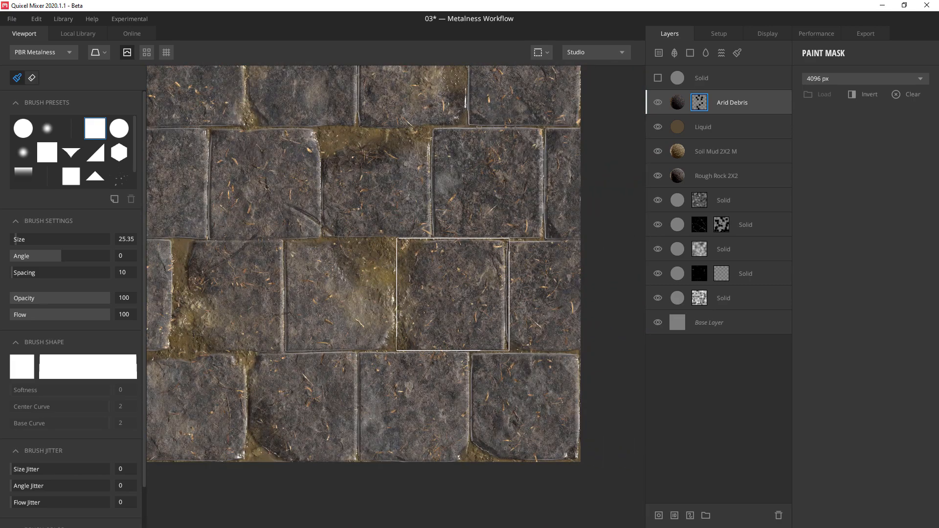
left_click(452, 294)
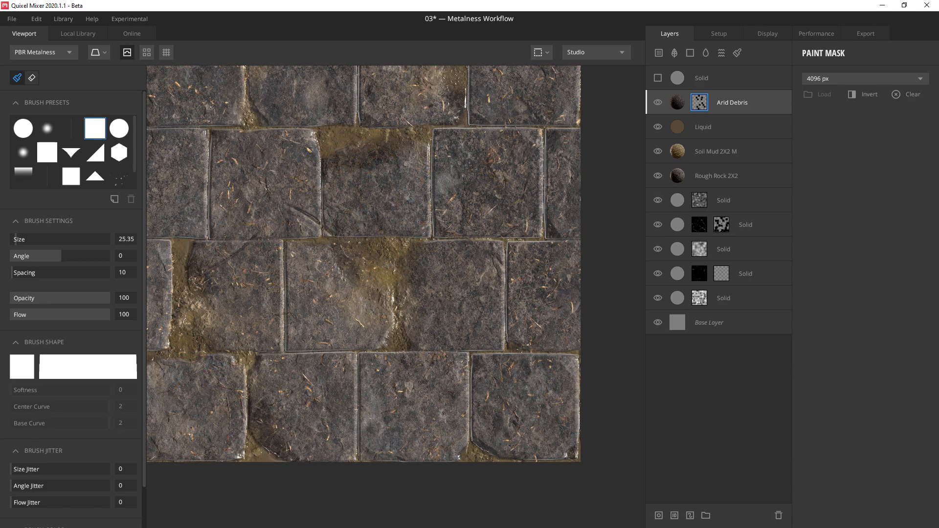
Mask the debris off additional scattered bricks across the whole surface to break up its even distribution
scroll(442, 319, "down", 1)
scroll(407, 327, "down", 3)
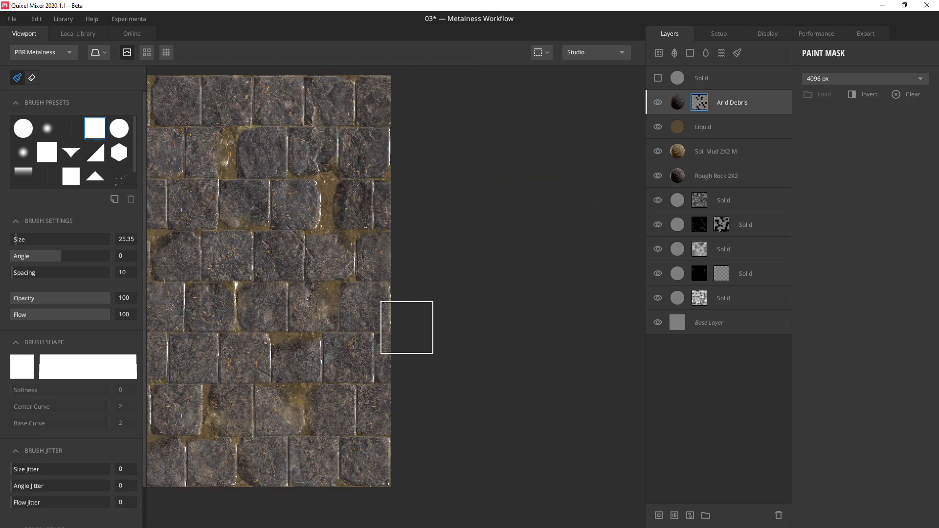
scroll(407, 328, "up", 4)
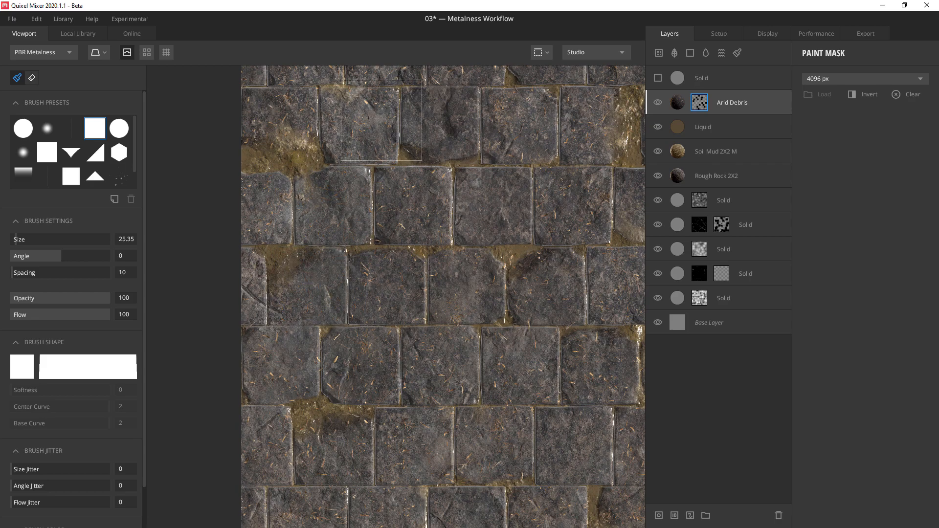
middle_click_drag(381, 120, 405, 267)
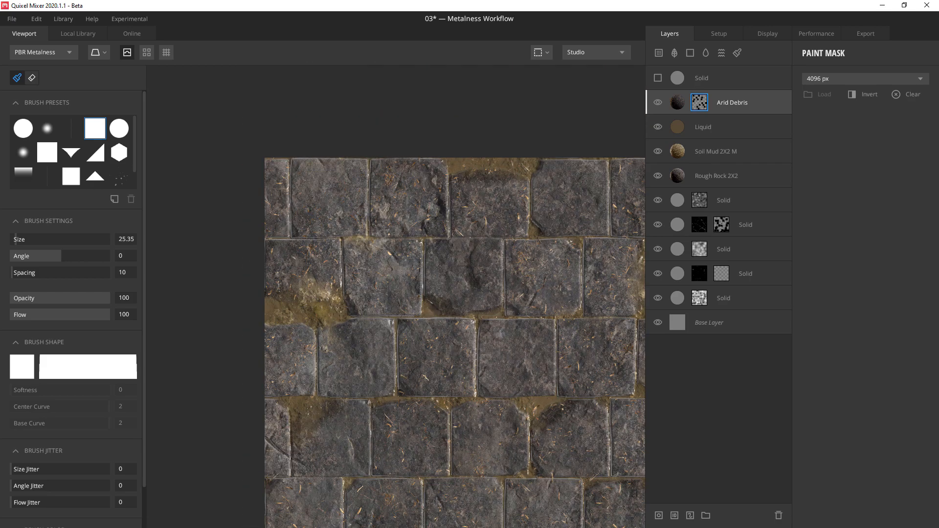
middle_click_drag(491, 443, 432, 220)
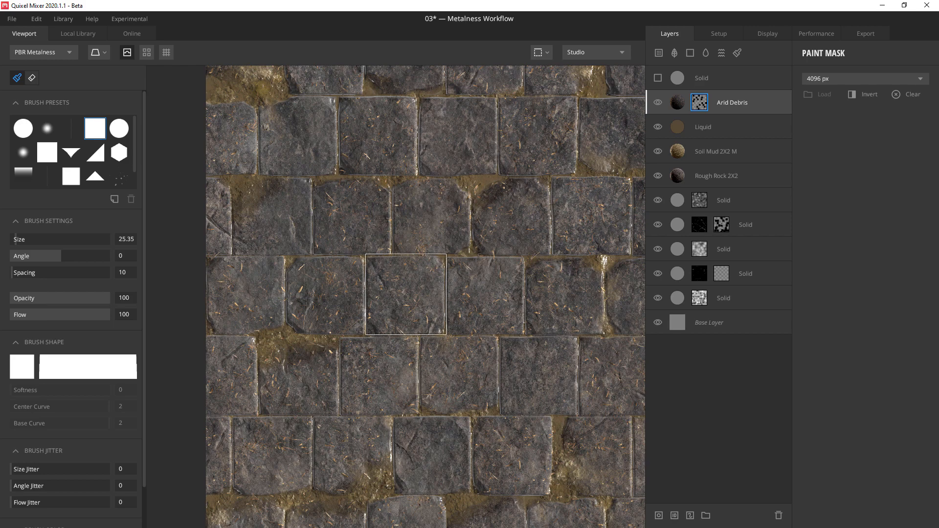
scroll(399, 415, "down", 2)
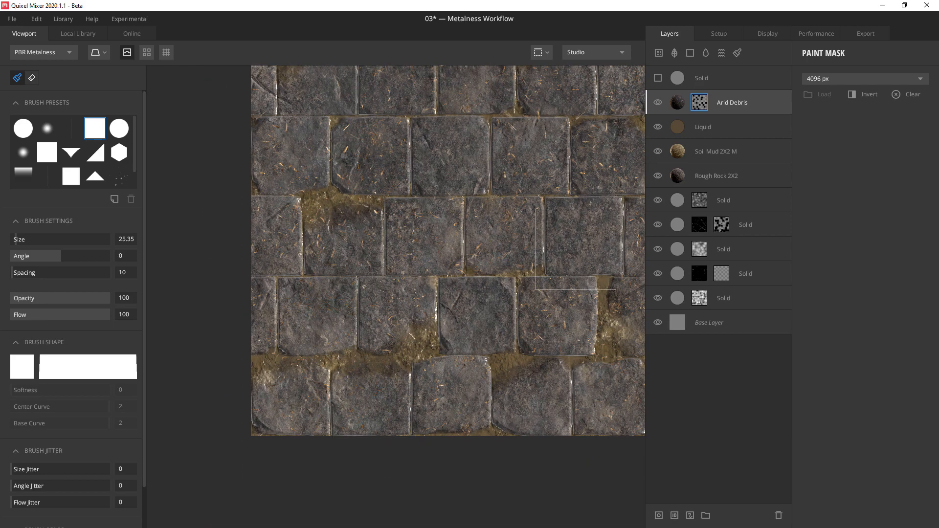
middle_click_drag(576, 249, 334, 332)
Switch the viewport to Perspective and examine the masked debris on the bricks from an angle
scroll(334, 333, "down", 2)
left_click(547, 52)
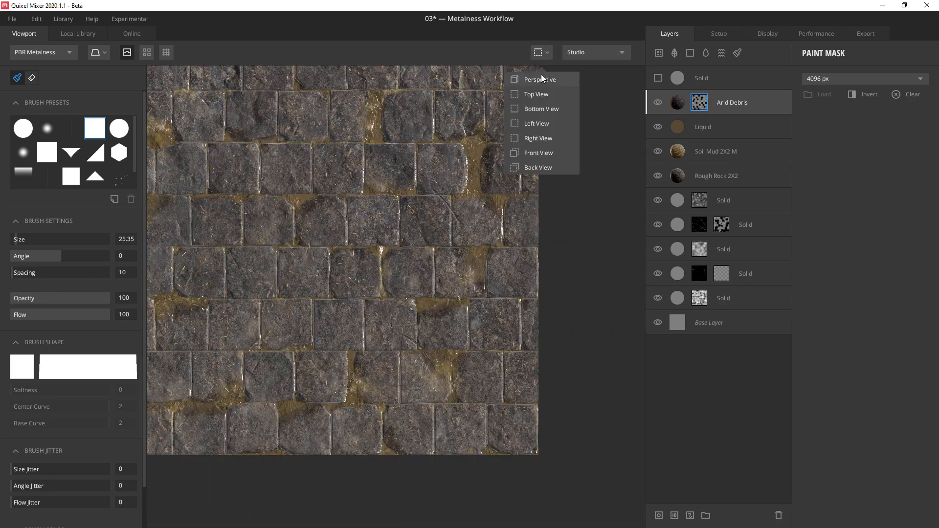
left_click(540, 76)
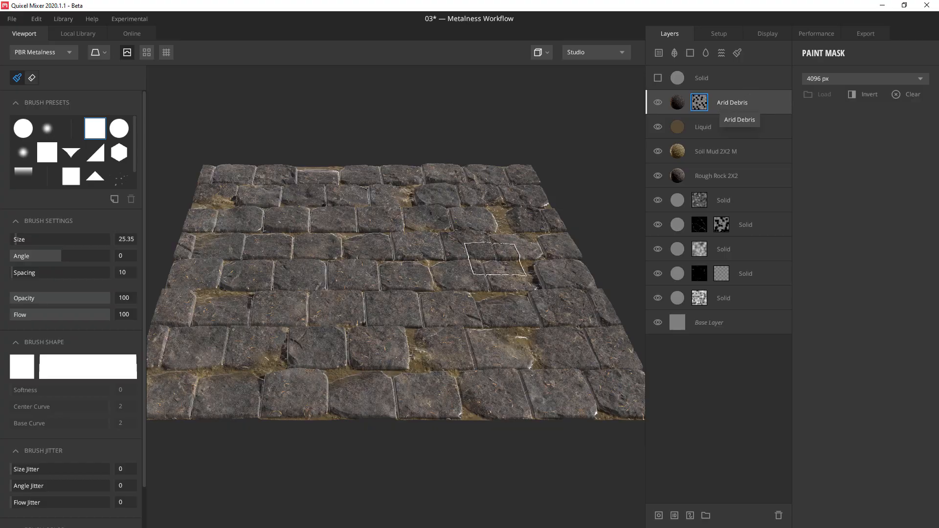
scroll(278, 305, "up", 3)
left_click_drag(342, 315, 437, 336, "alt")
scroll(415, 350, "down", 3)
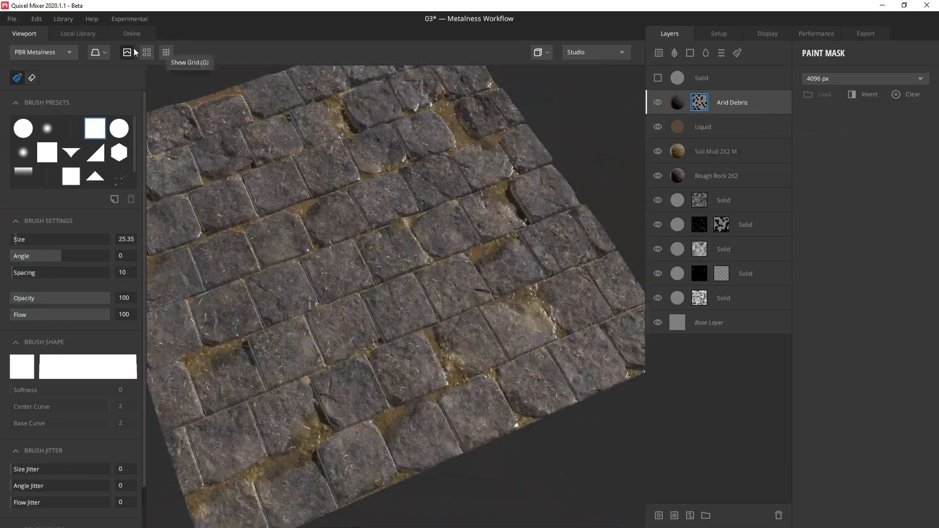
Add the Grass Wild 2X2 M surface from the local library as a layer above Arid Debris
left_click(73, 34)
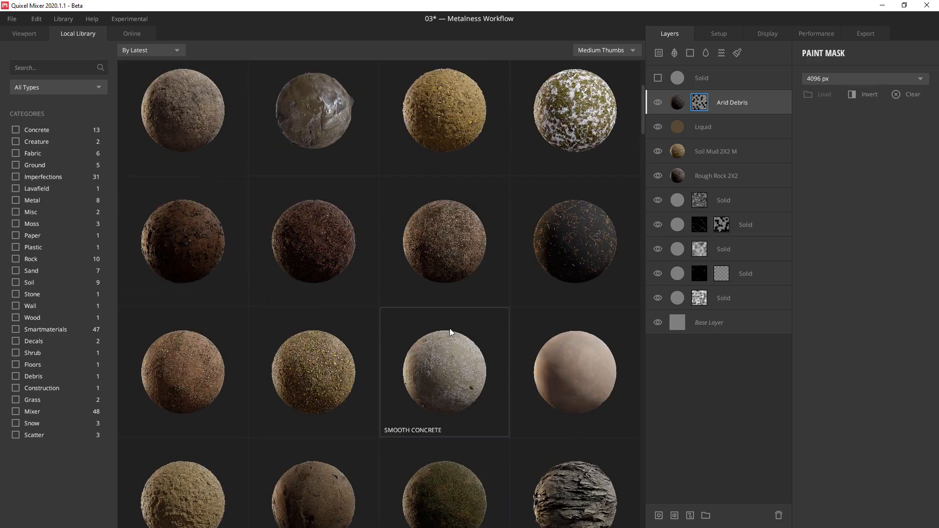
scroll(450, 328, "up", 2)
scroll(456, 338, "down", 3)
scroll(460, 342, "down", 1)
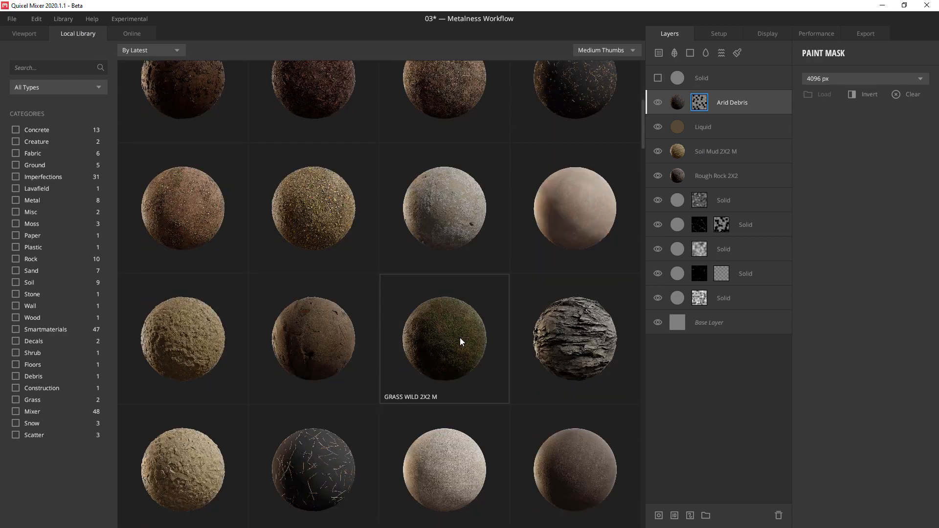
double_click(454, 334)
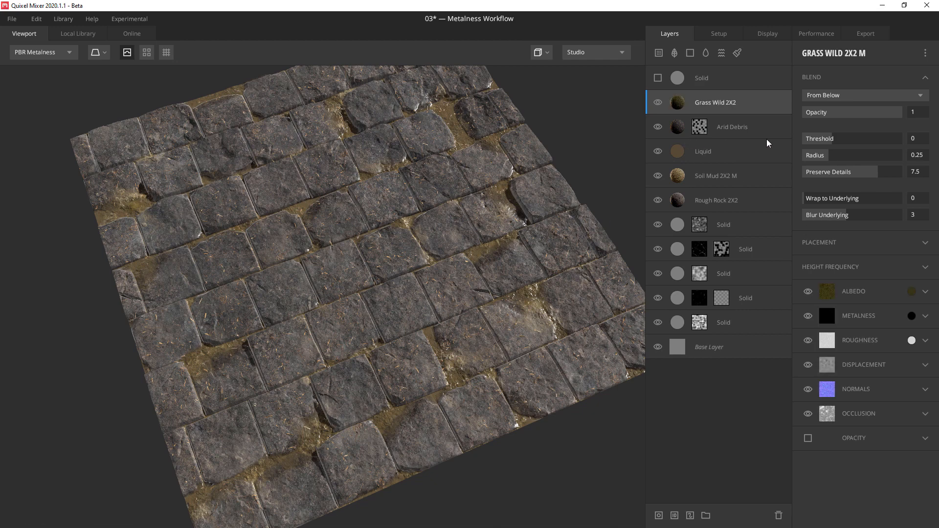
Blend the grass layer From Above with Blur Underlying 0, Wrap to Underlying 1 and Threshold -0.139
left_click(830, 95)
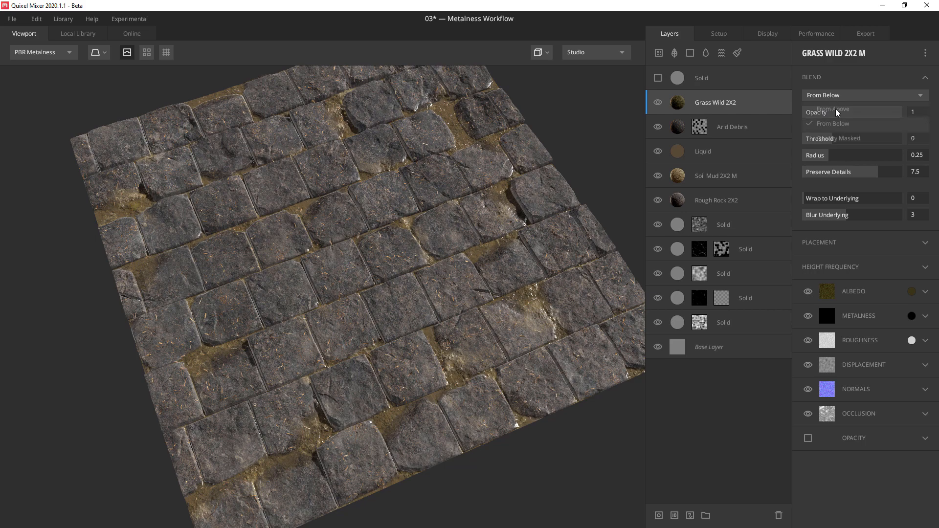
left_click(835, 111)
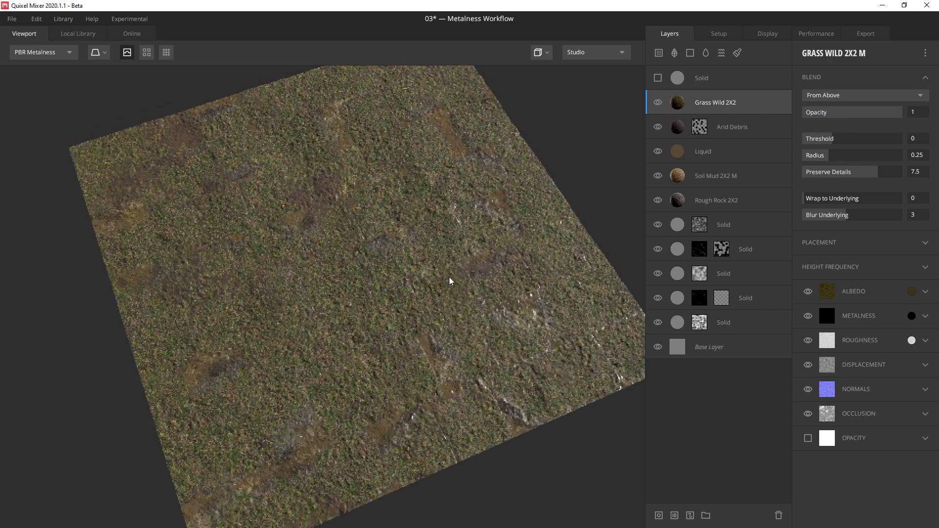
left_click_drag(849, 215, 761, 218)
left_click_drag(926, 194, 934, 195)
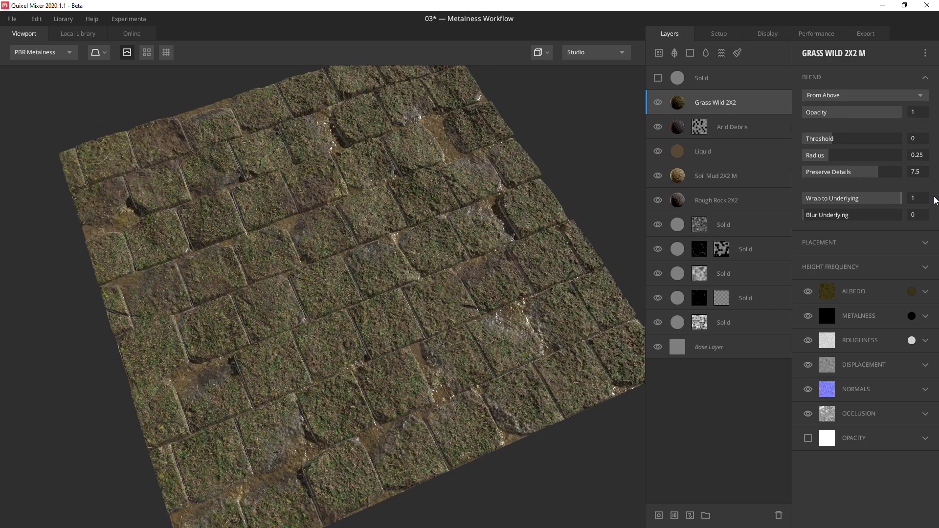
left_click_drag(833, 140, 831, 138)
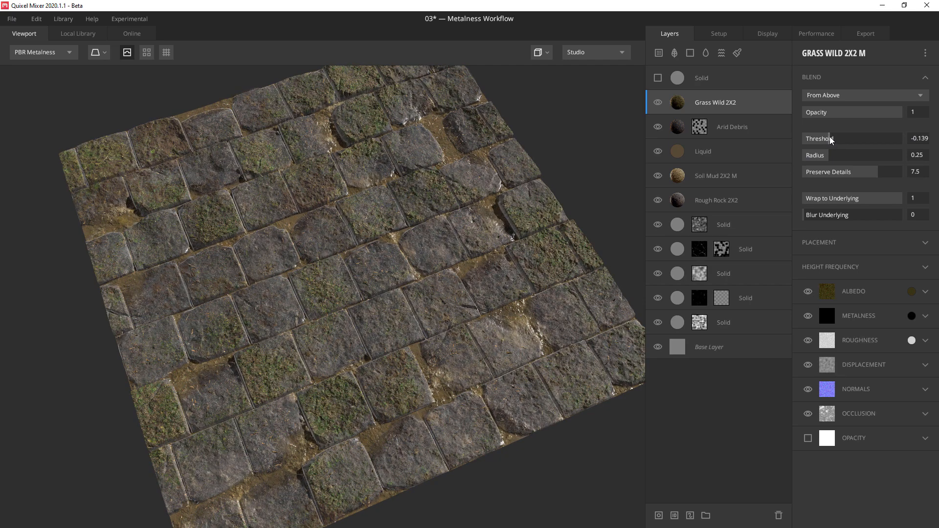
scroll(332, 310, "up", 5)
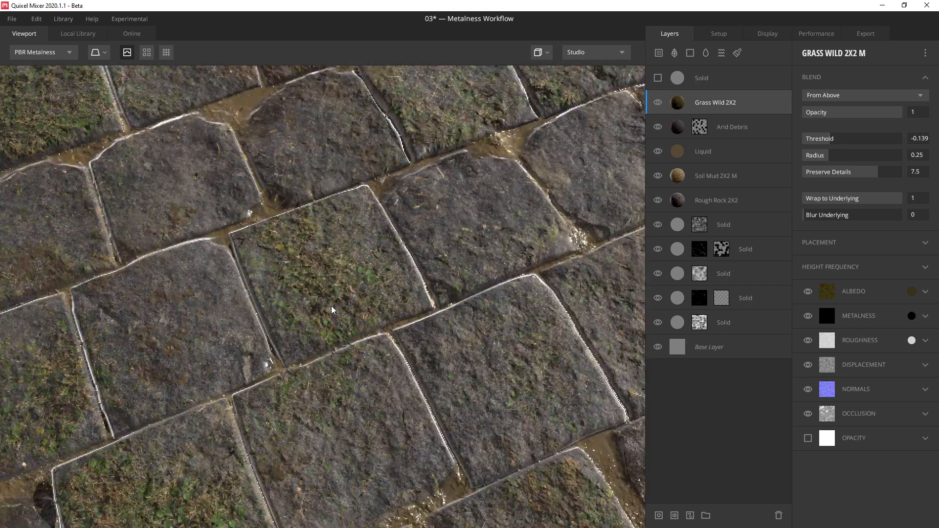
Replace the Grass Wild 2X2 layer's maps with the bright green surface from the local library
right_click(689, 109)
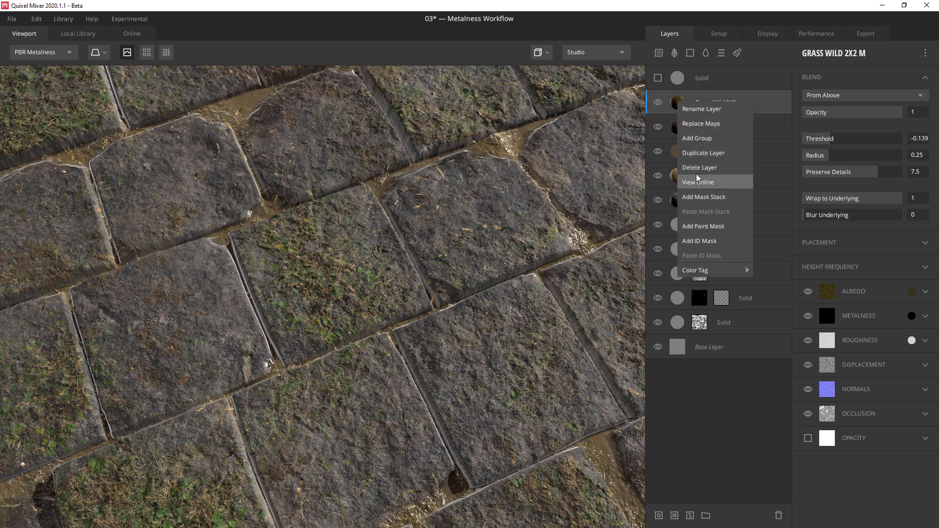
left_click(699, 125)
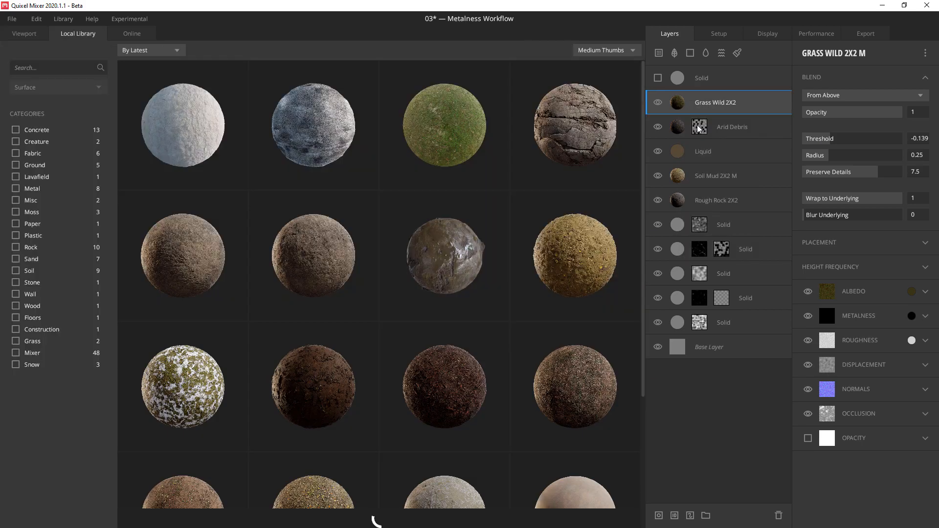
left_click(441, 119)
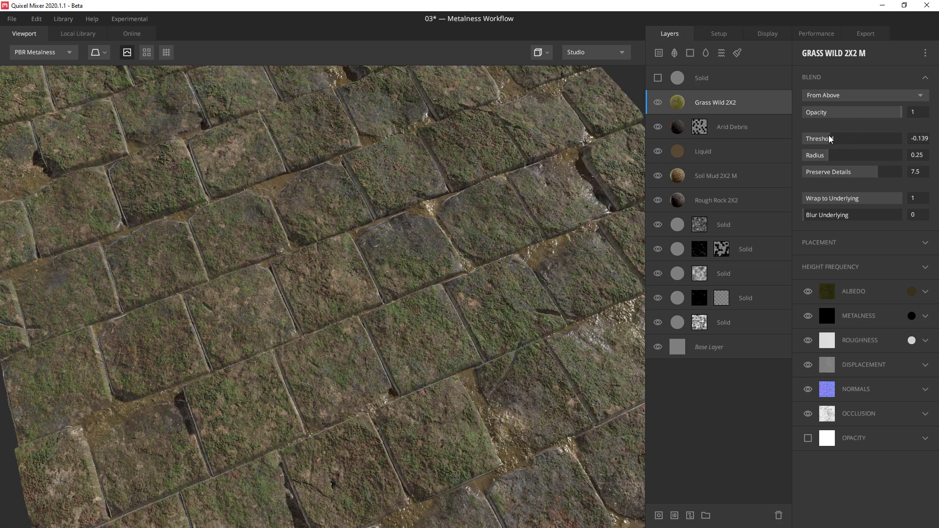
Set the grass layer's Threshold to -0.348, Radius to 0.086 and Preserve Details to 3.383
left_click_drag(832, 140, 813, 156)
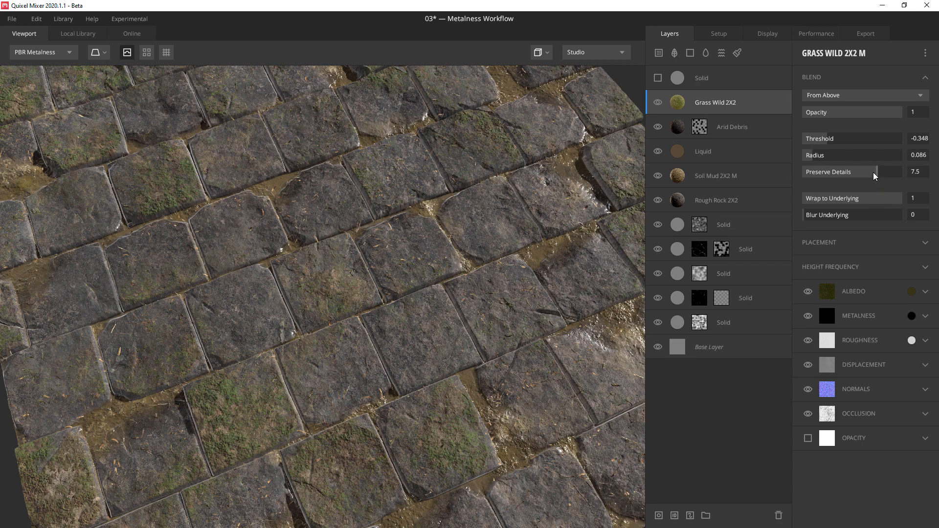
left_click_drag(875, 176, 830, 175)
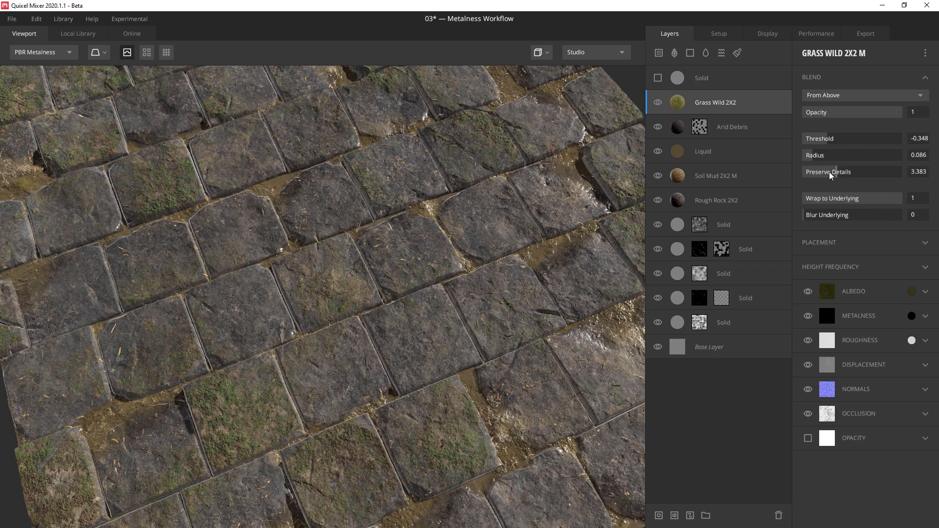
View the bricks from overhead and add a paint mask to the Grass Wild 2X2 layer
left_click_drag(259, 257, 409, 314)
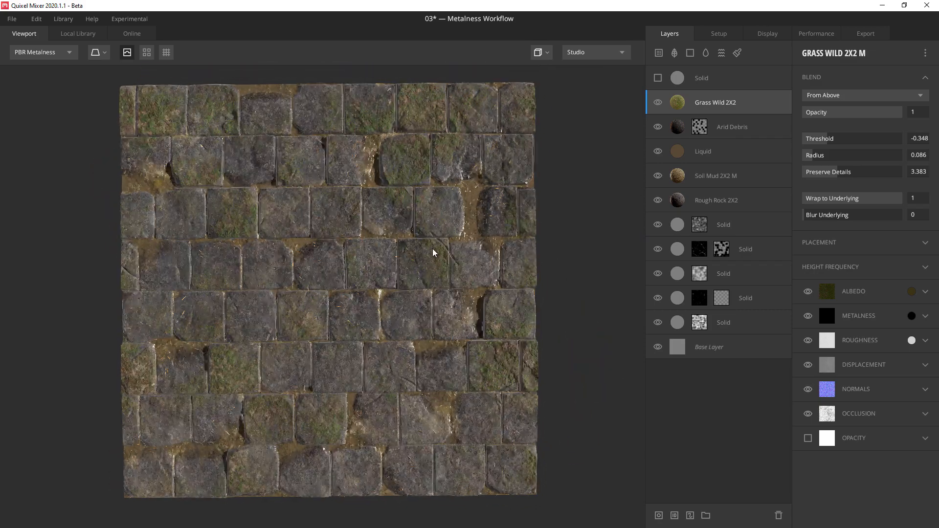
middle_click_drag(432, 253, 415, 269)
right_click(687, 105)
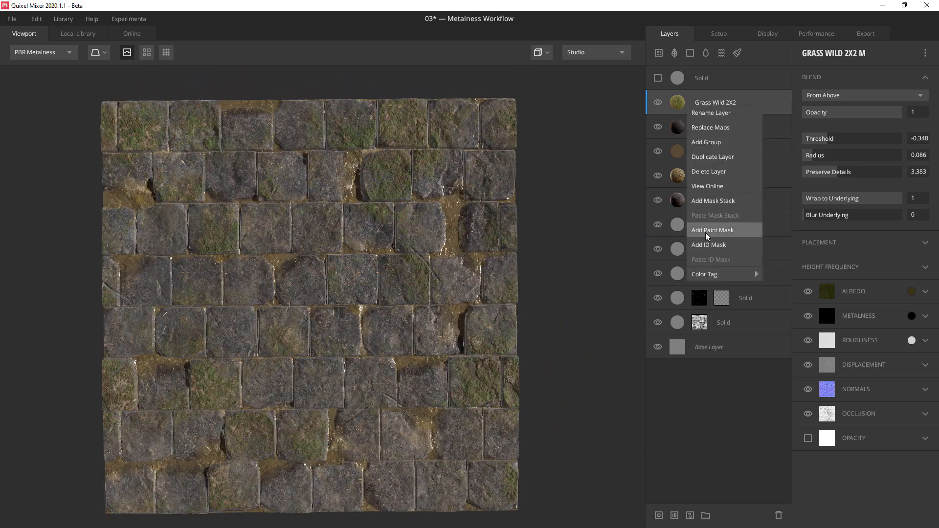
left_click(709, 229)
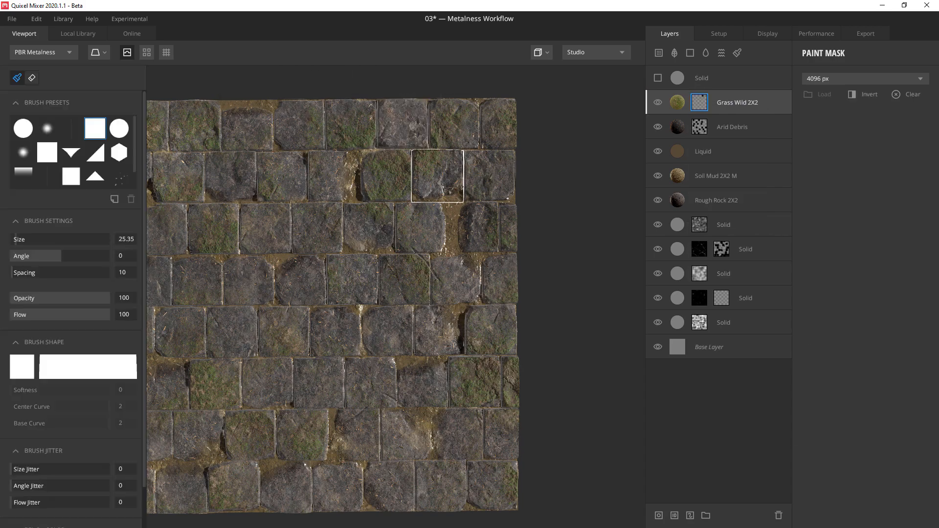
Paint over individual bricks in the Grass Wild 2X2 layer's mask with the square brush, then select the hidden top Solid layer
middle_click_drag(211, 295, 323, 230)
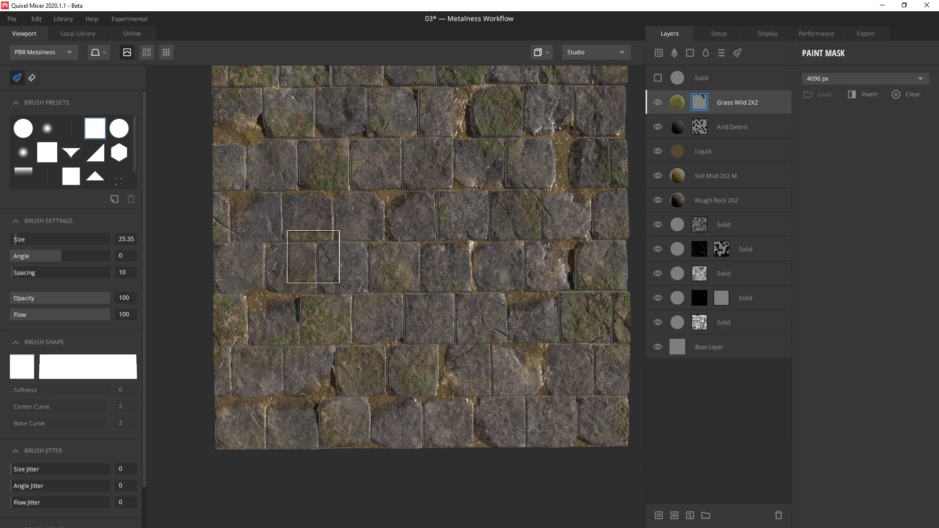
middle_click_drag(547, 238, 363, 238)
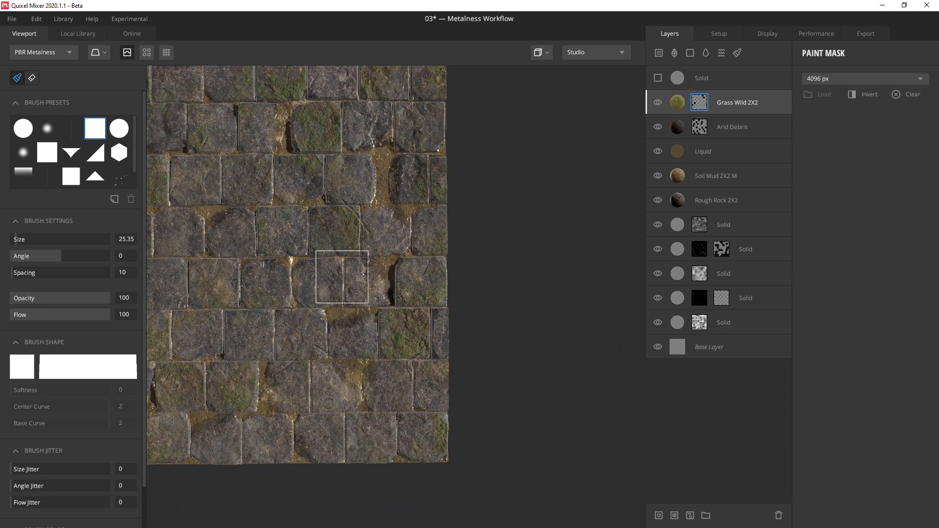
middle_click_drag(307, 289, 637, 272)
middle_click_drag(489, 320, 296, 316)
scroll(309, 294, "down", 2)
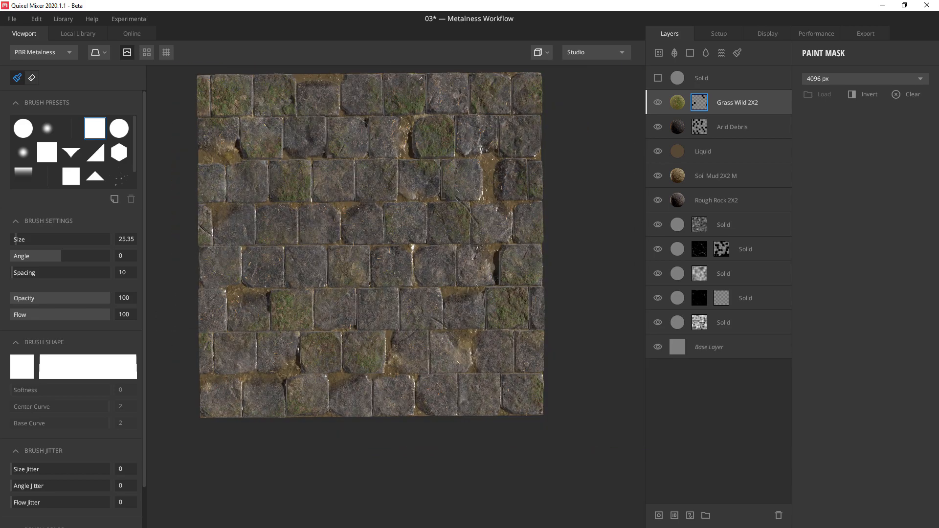
middle_click_drag(249, 208, 289, 350)
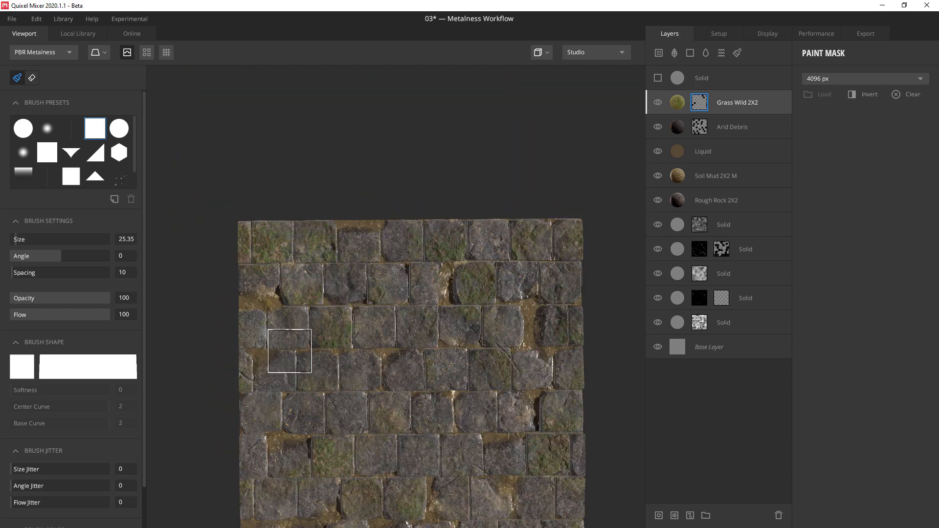
scroll(289, 351, "up", 2)
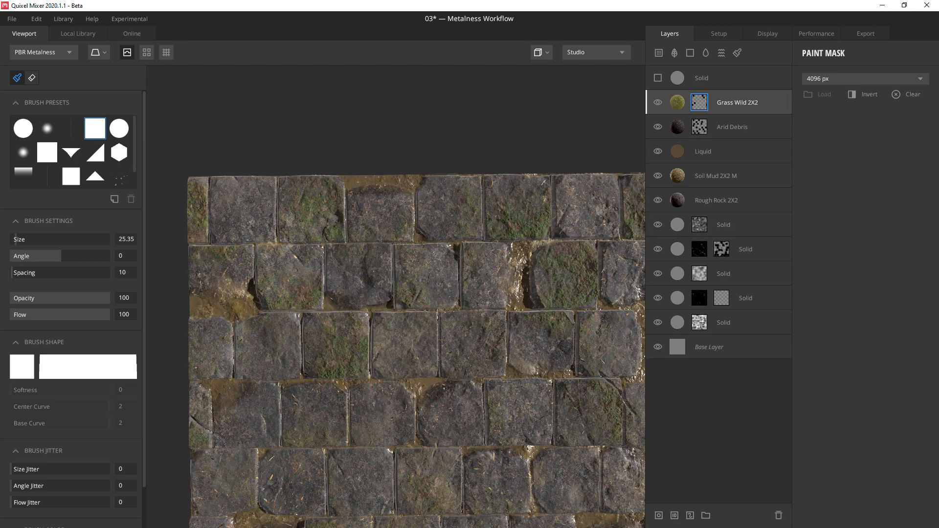
mouse_move(572, 374)
middle_mouse_down()
mouse_move(259, 336)
mouse_move(488, 172)
middle_mouse_up()
scroll(468, 207, "down", 1)
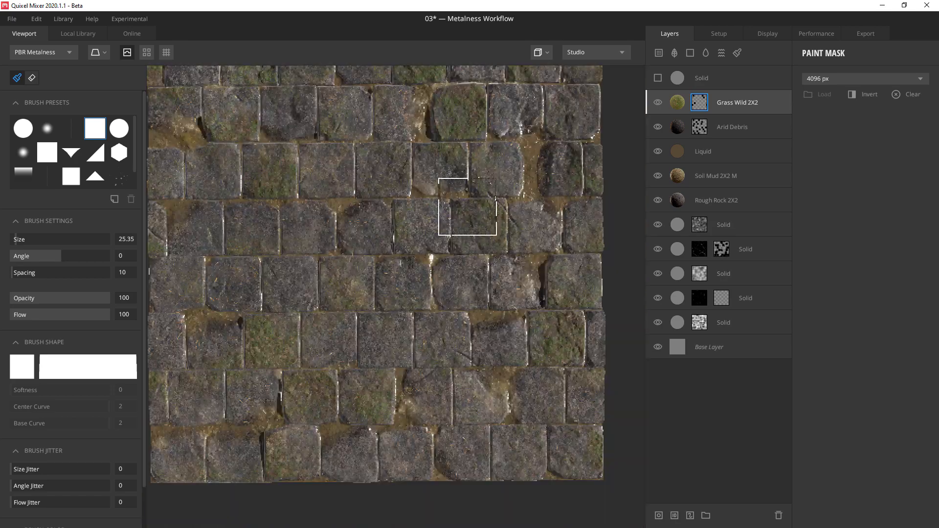
mouse_move(390, 319)
middle_mouse_down()
mouse_move(398, 314)
mouse_move(392, 335)
middle_mouse_up()
left_click(683, 78)
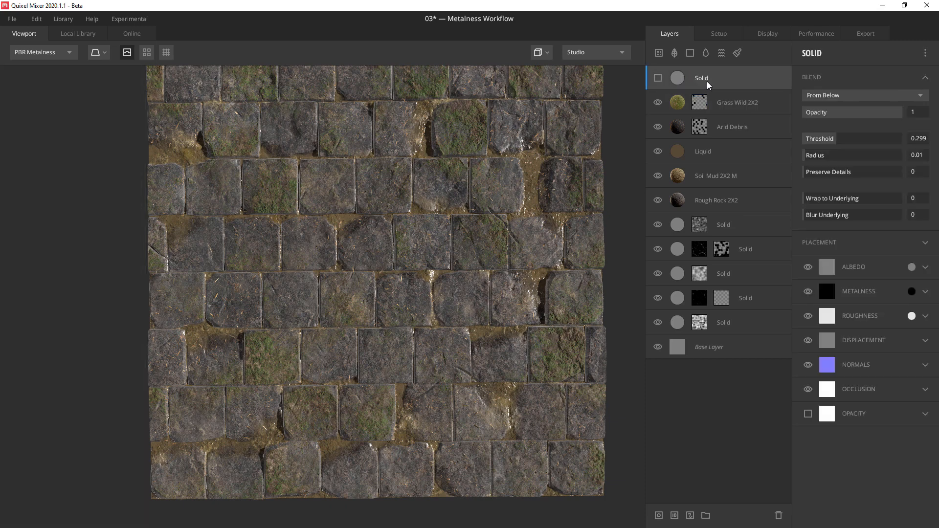
Preview the material on a rounded cube under the Pisa environment lighting and inspect the bricks up close
left_click(96, 53)
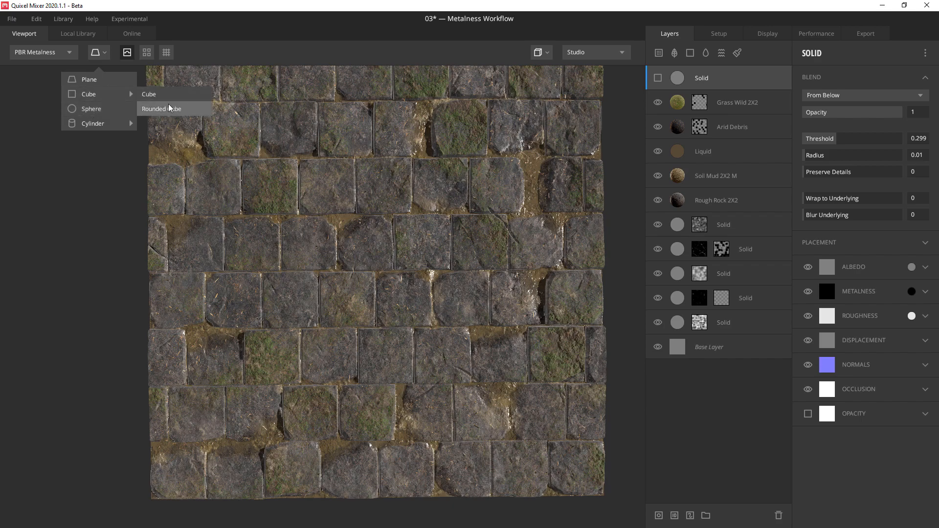
left_click(155, 109)
left_click_drag(288, 323, 482, 220)
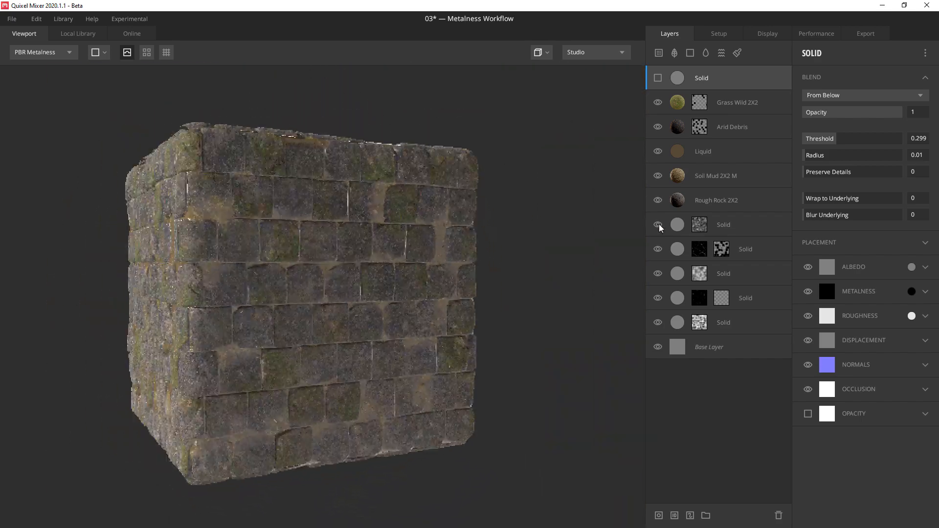
left_click(578, 54)
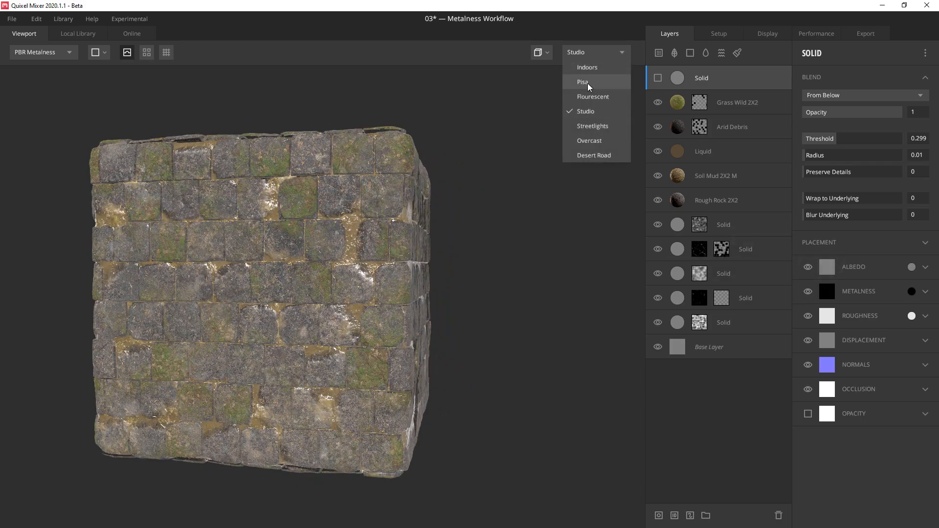
left_click(587, 84)
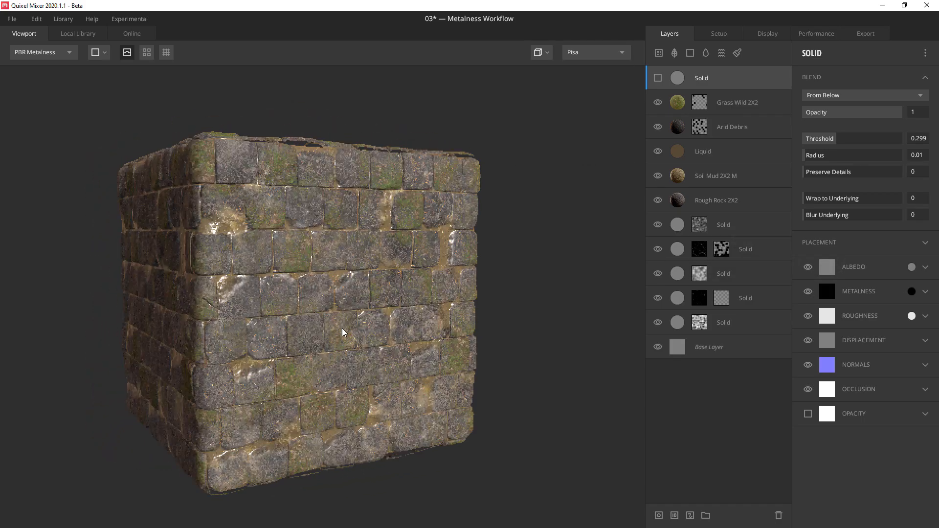
scroll(356, 287, "up", 5)
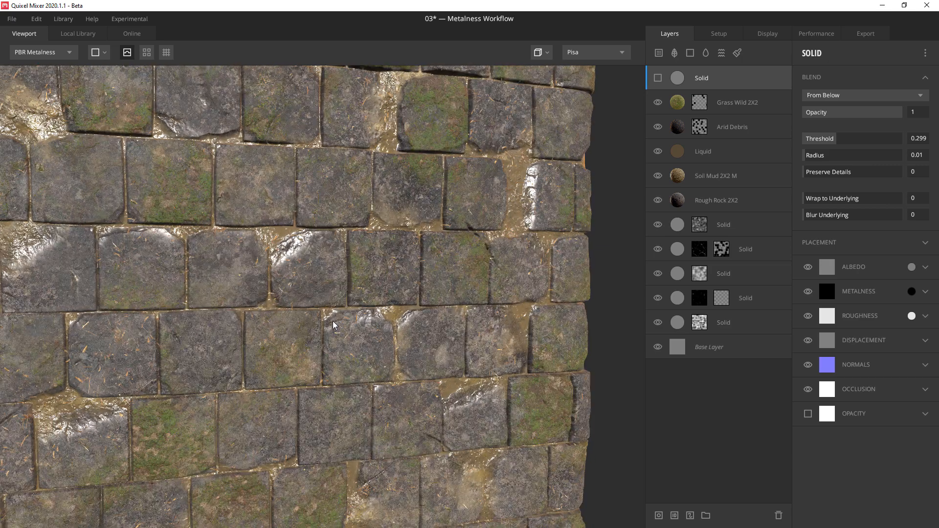
scroll(348, 329, "down", 5)
scroll(337, 324, "up", 5)
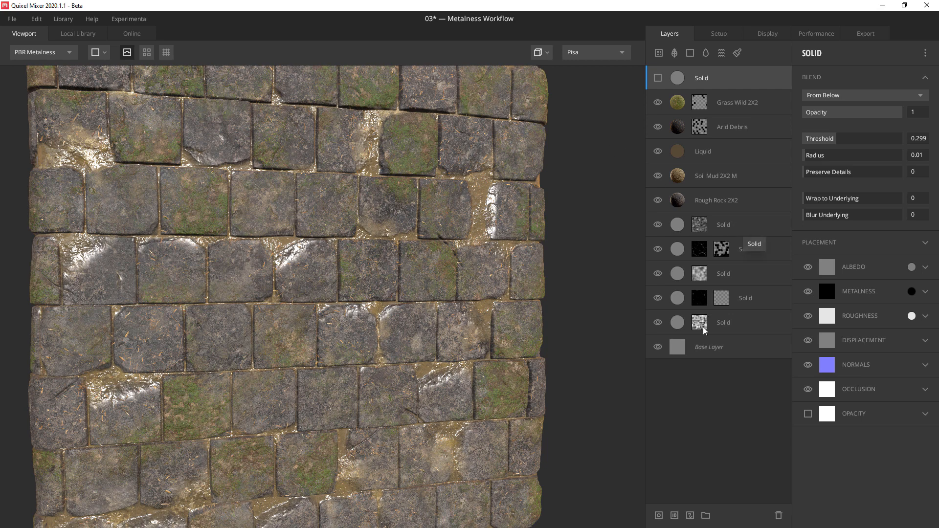
Try Repeat Y values of 32 and 16 on the square pattern in the lowest Solid layer's mask
left_click(726, 323)
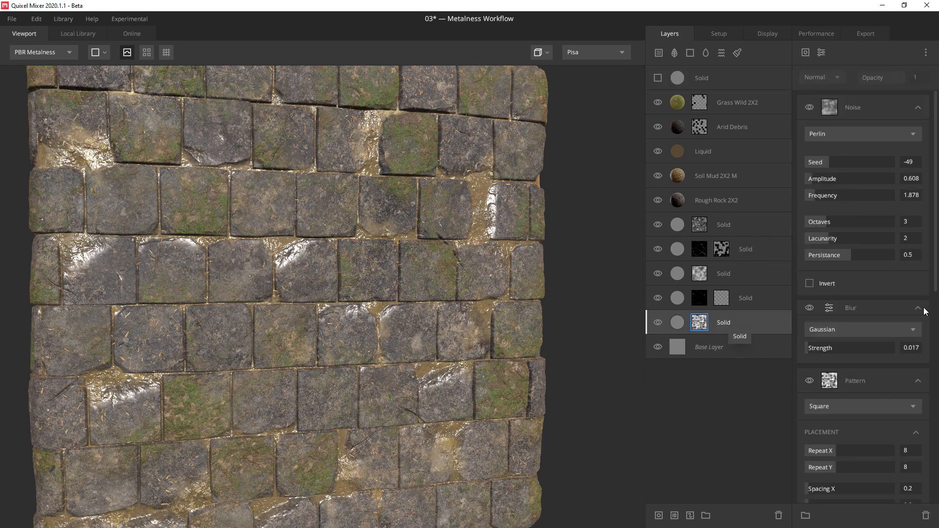
scroll(934, 264, "down", 3)
left_click_drag(938, 325, 937, 330)
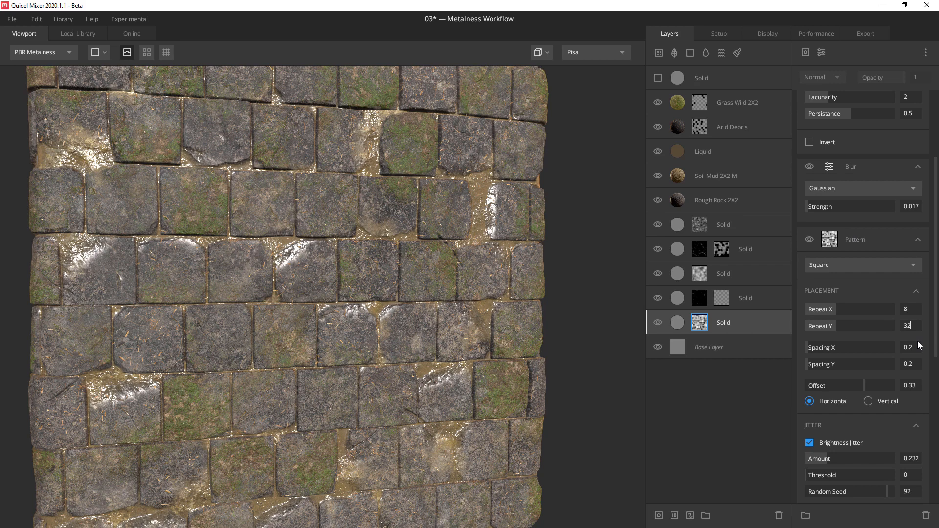
key("Return")
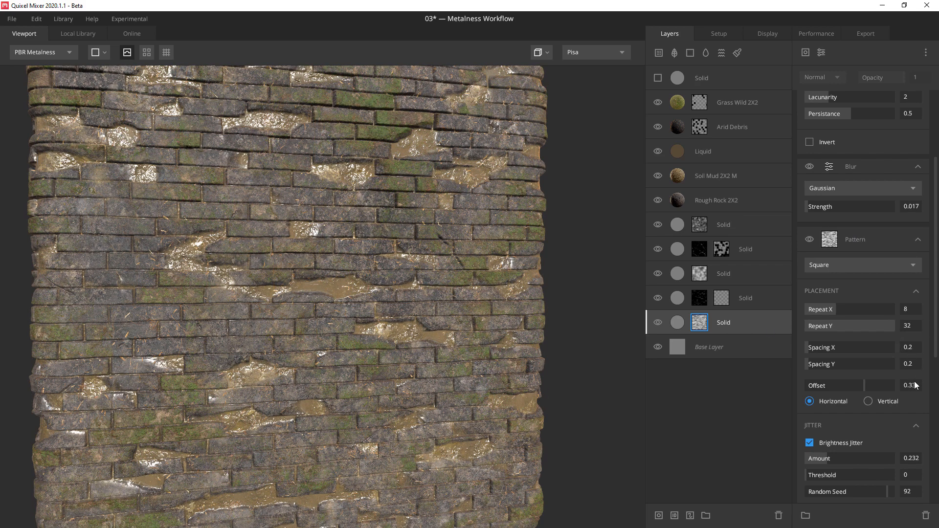
type("16")
key("Return")
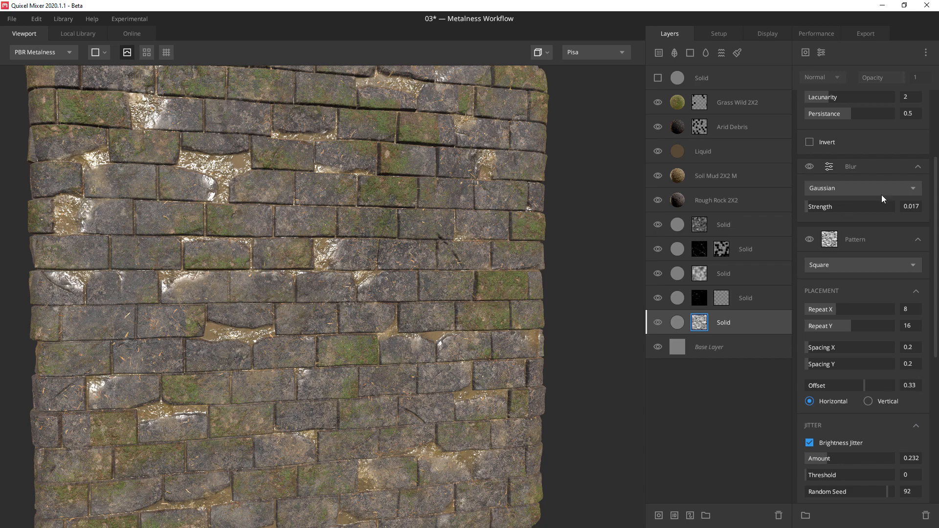
Raise the brick mask's Gaussian blur Strength to 0.033 to round the brick edges
left_click(810, 207)
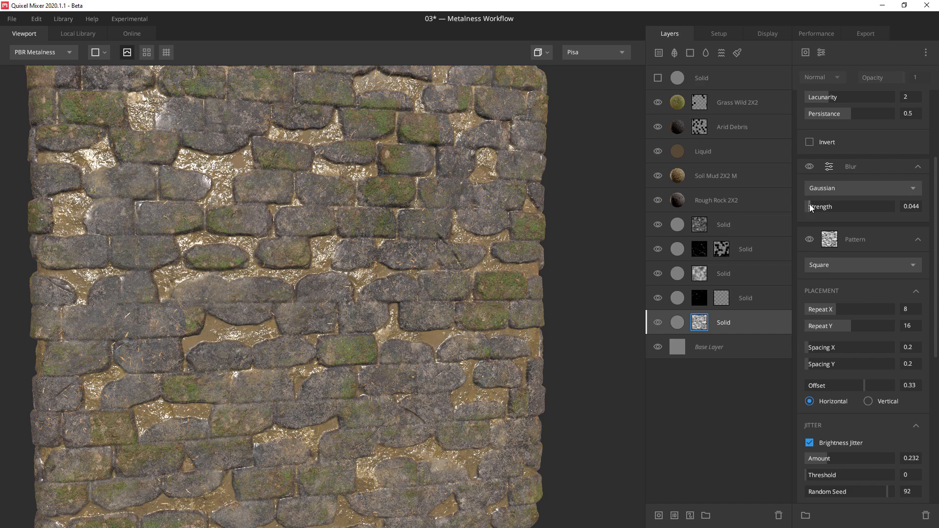
left_click(808, 204)
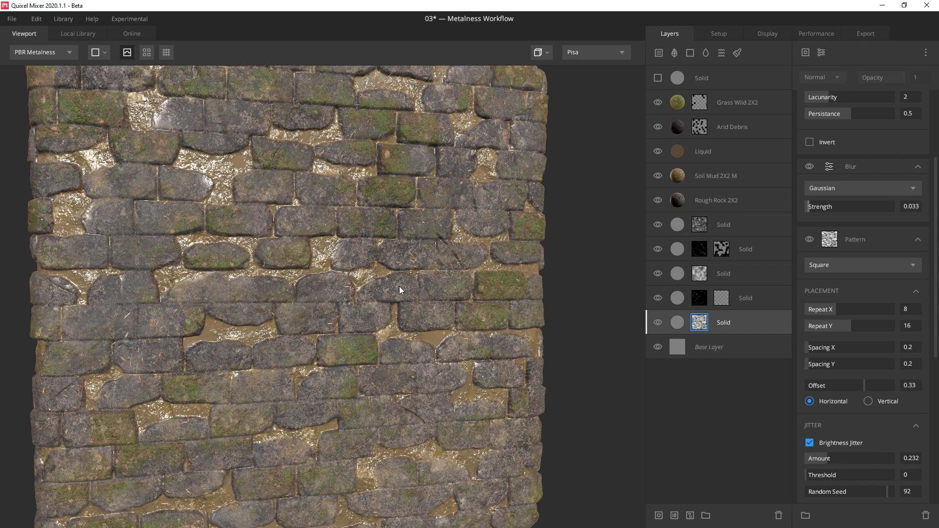
right_click_drag(399, 286, 335, 300)
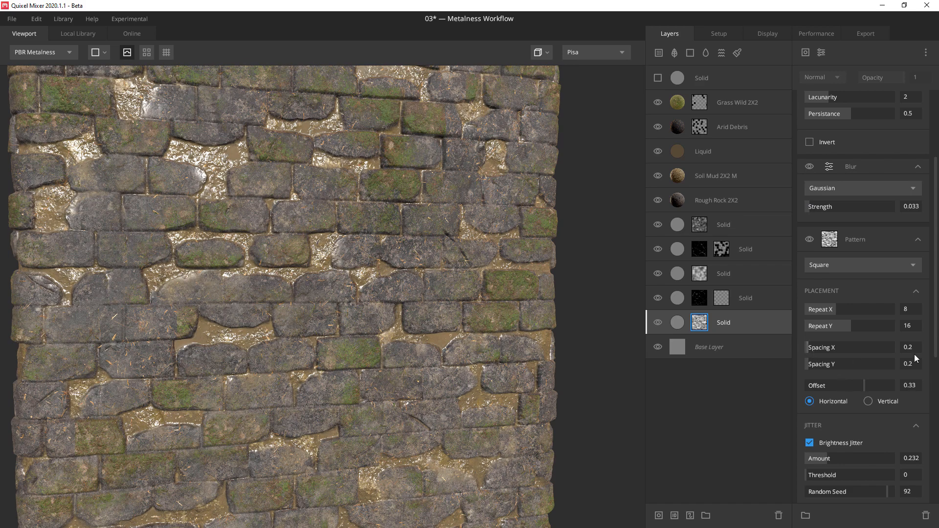
Set the brick pattern's Spacing X and Spacing Y to 0.5, after trying a Spacing X of 0
type("0")
key("Return")
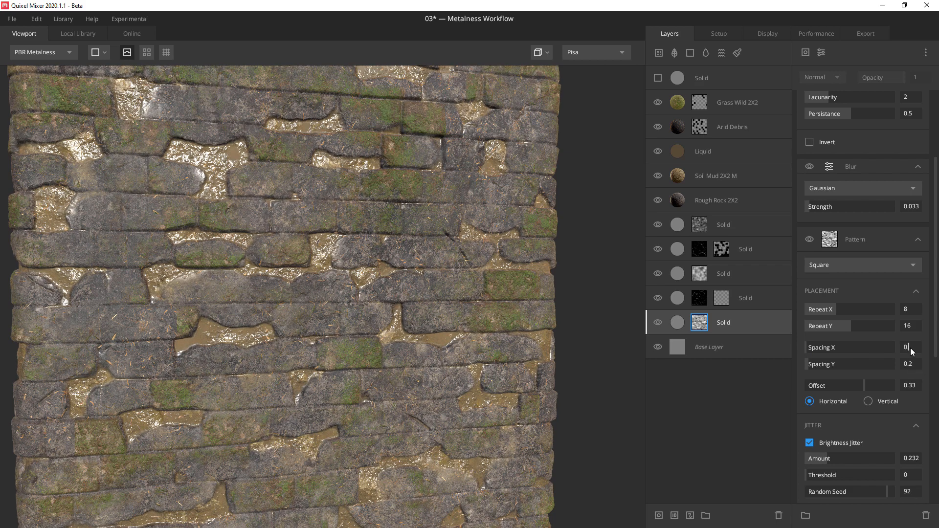
type(".5")
key("Return")
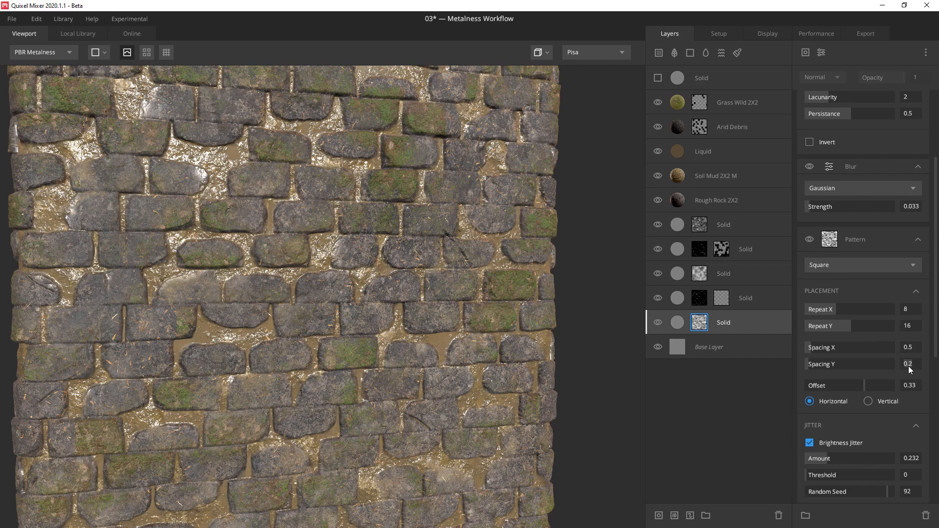
key("Return")
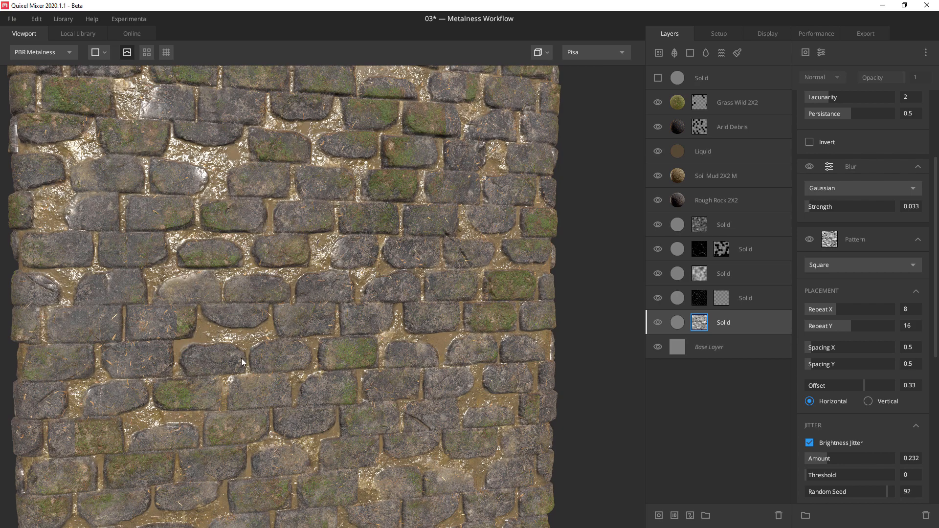
Compare Gaussian blur strengths of 0 and 0.033 on the brick mask and settle on 0.022
left_click_drag(316, 360, 361, 328)
scroll(362, 312, "up", 2)
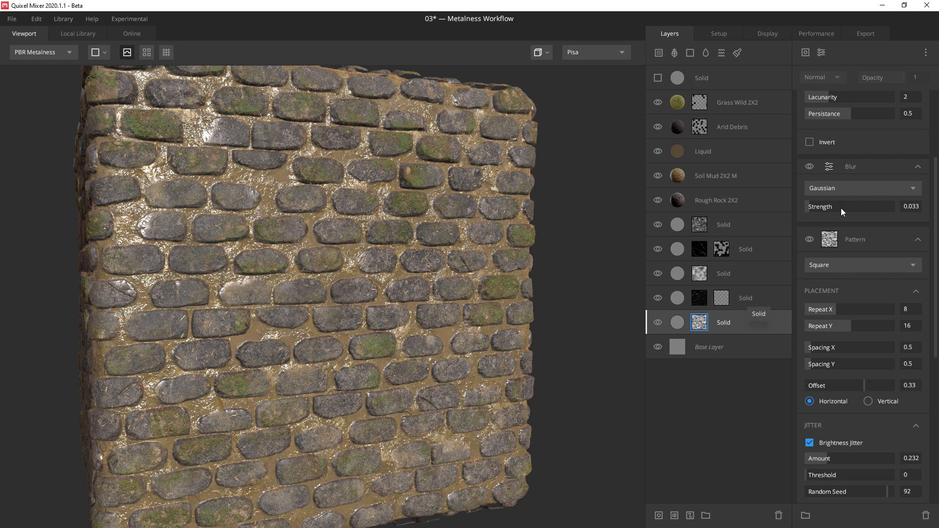
left_click_drag(808, 206, 805, 205)
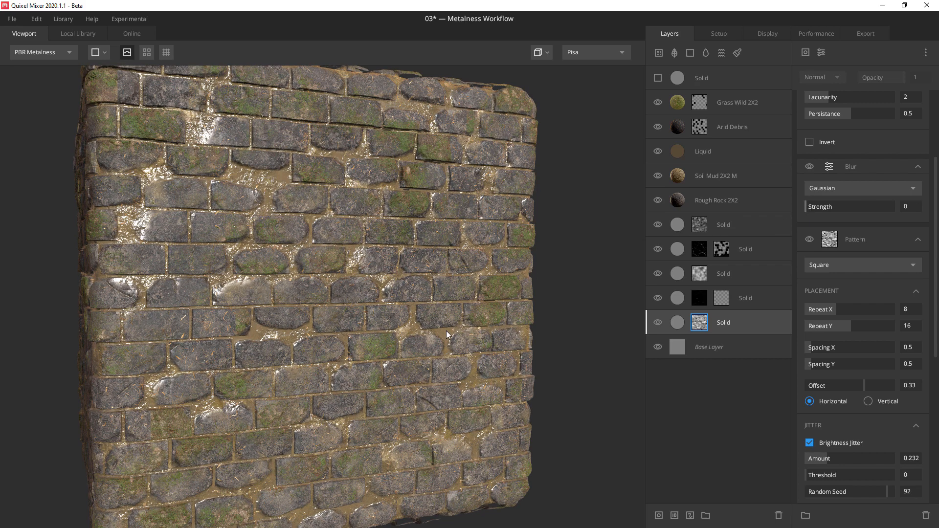
left_click(809, 206)
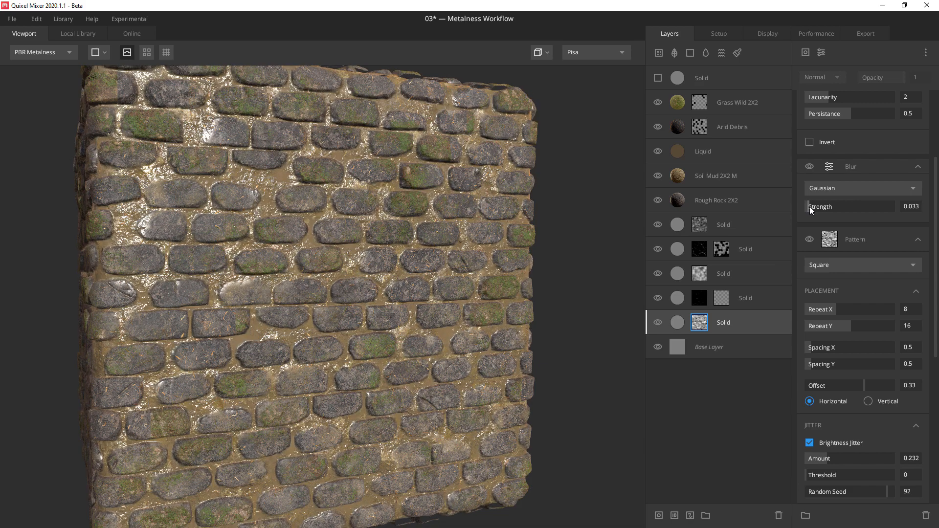
left_click_drag(808, 206, 808, 207)
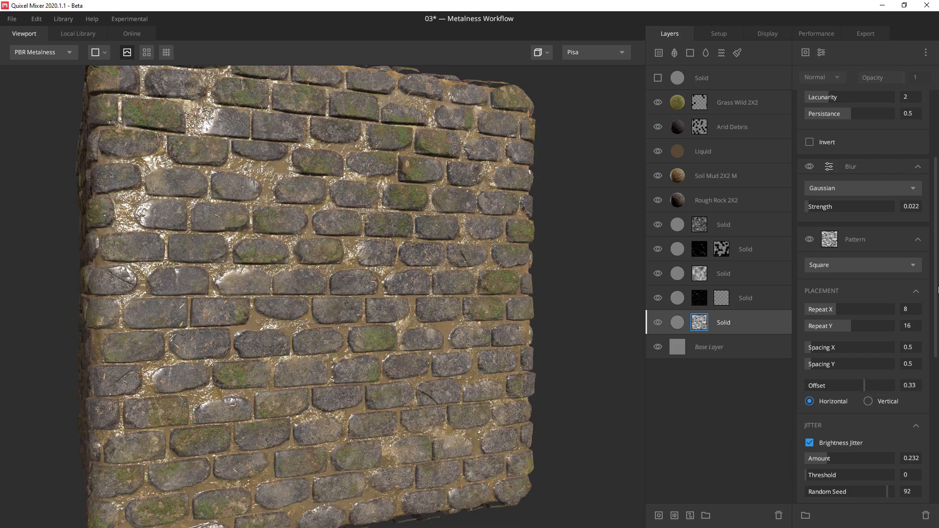
Set the brick pattern's Repeat X and Repeat Y to 6 and view the cube face head-on
double_click(905, 308)
type("6")
key("Tab")
type("6")
key("Return")
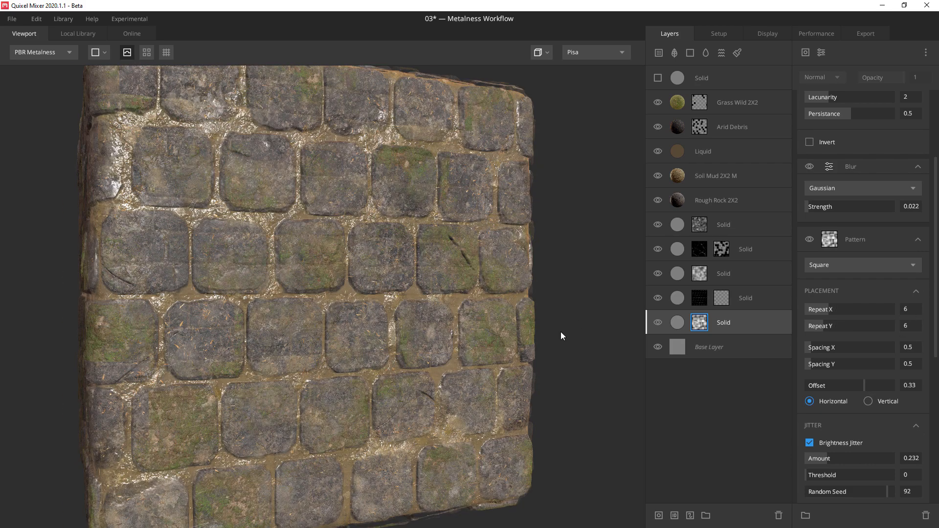
left_click_drag(453, 346, 407, 350)
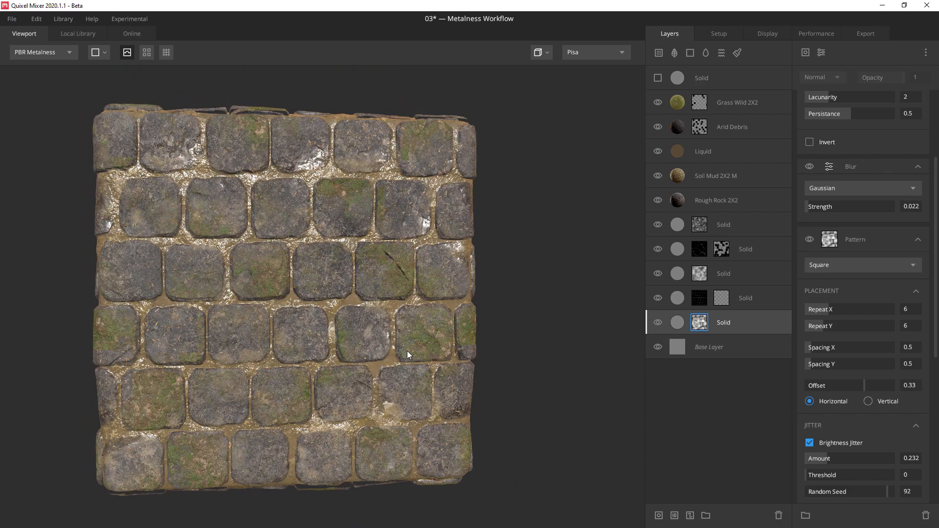